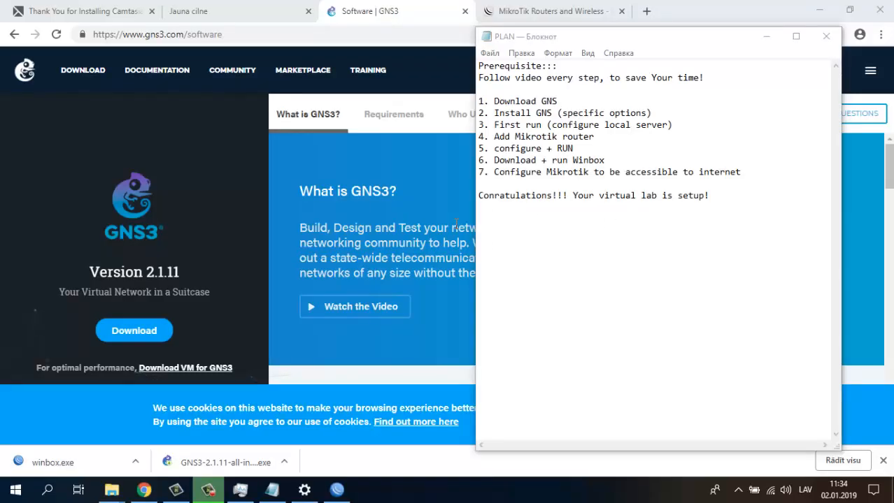
- Highlight the Prerequisite heading and the Download GNS step in the Notepad plan
double_click(525, 67)
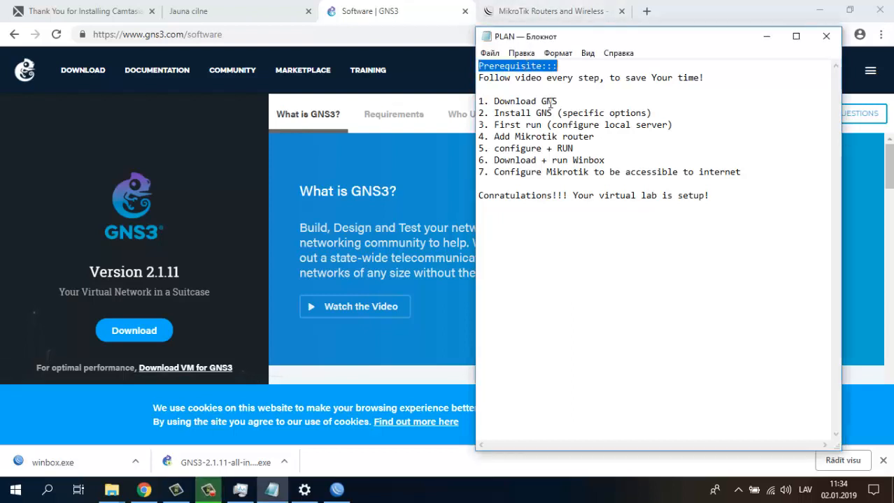
left_click(559, 140)
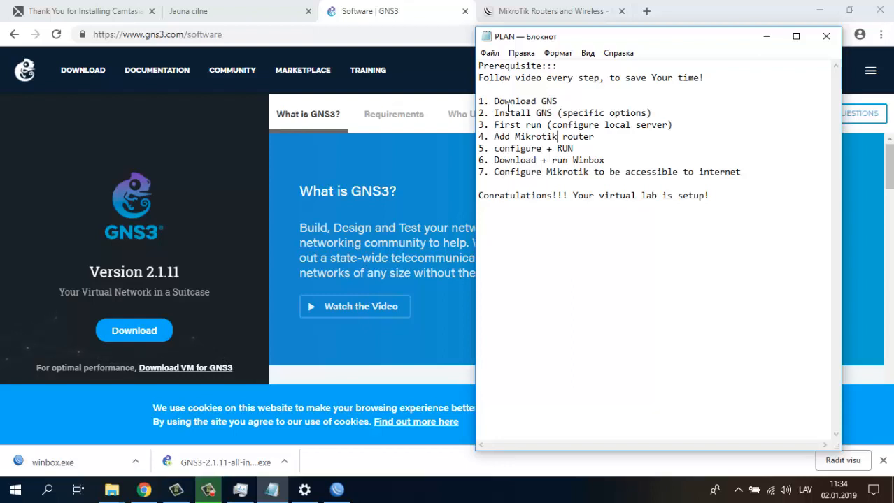
left_click_drag(482, 101, 564, 100)
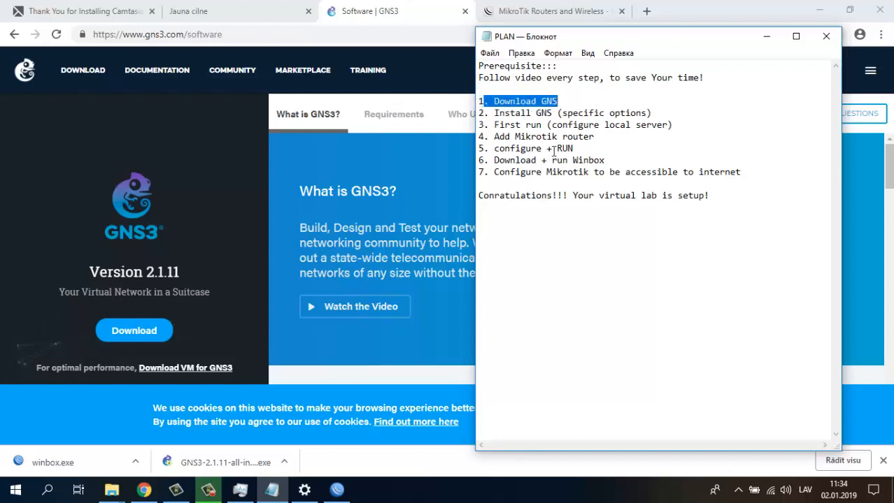
left_click(188, 35)
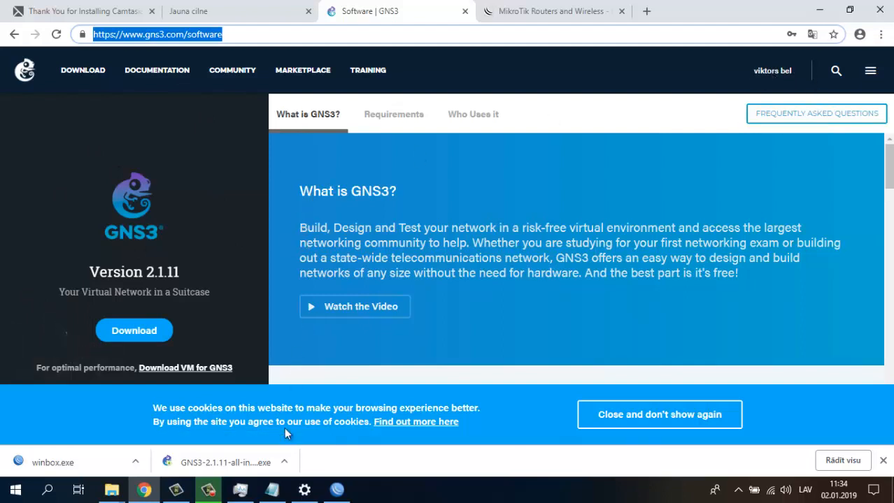
- Mark the start of the plan's numbered steps, then minimize Notepad to show the GNS3 page
left_click(272, 489)
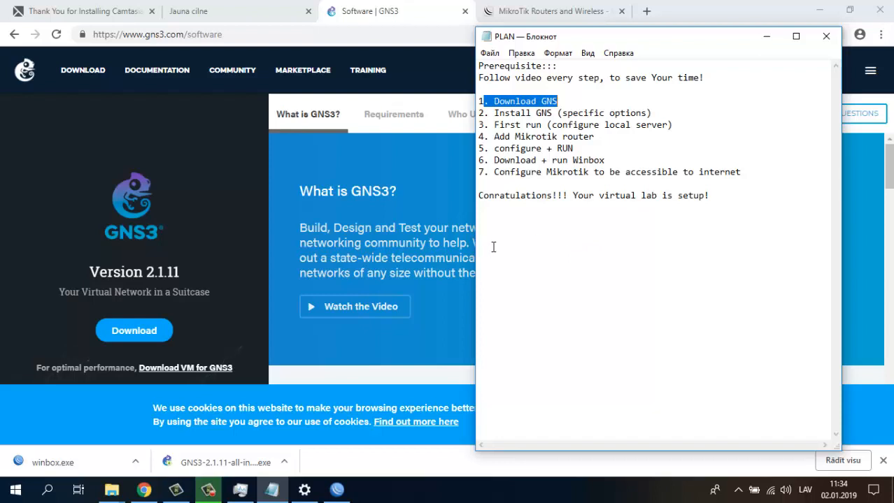
left_click(526, 109)
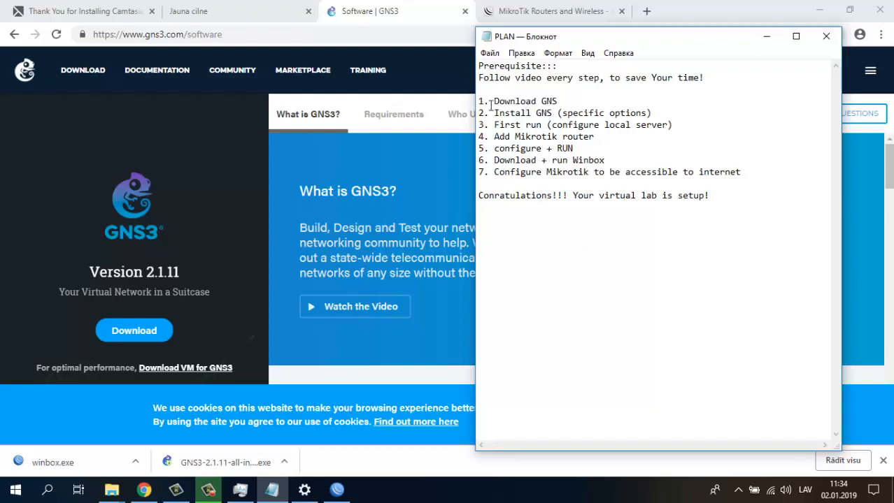
left_click_drag(491, 103, 586, 90)
left_click(486, 112)
left_click(767, 38)
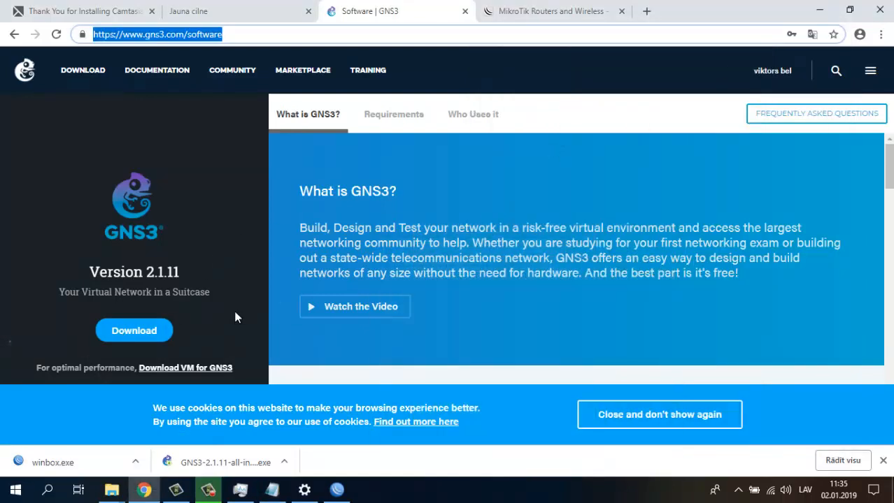
- Reload the GNS3 software page without the stray asterisk and open the Downloads folder with the installer
left_click(14, 37)
left_click(14, 37)
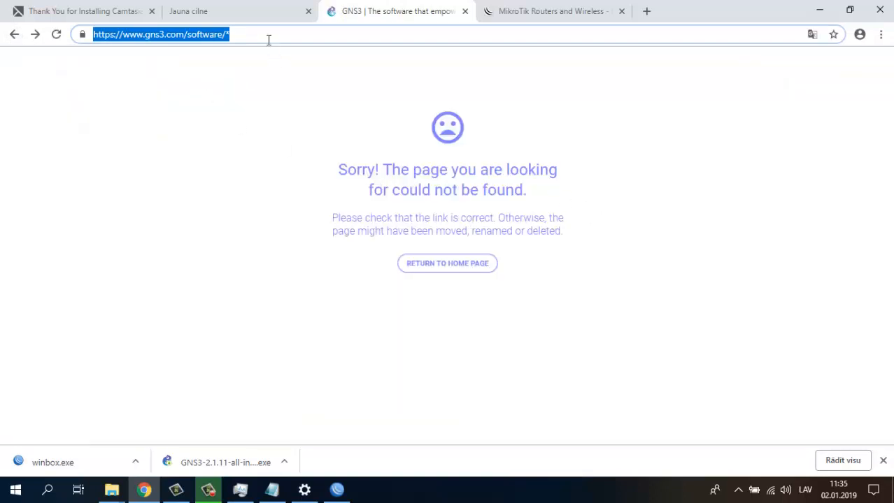
left_click(266, 35)
key("BackSpace")
key("Return")
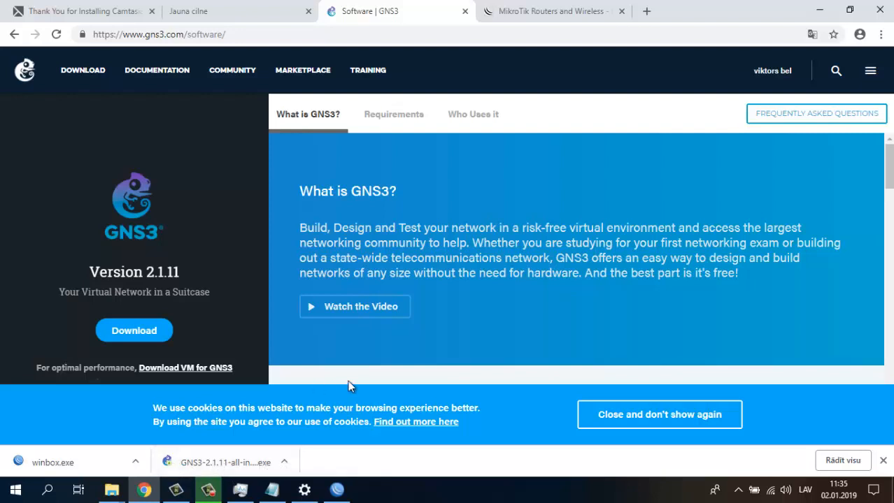
left_click(114, 492)
left_click(70, 440)
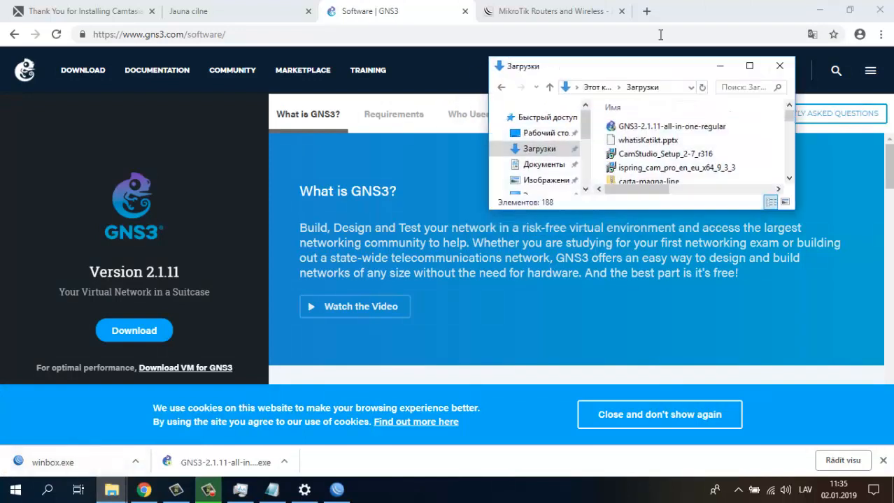
- Launch the GNS3 2.1.11 installer, accept the license and keep GNS3 as the Start menu folder
double_click(631, 130)
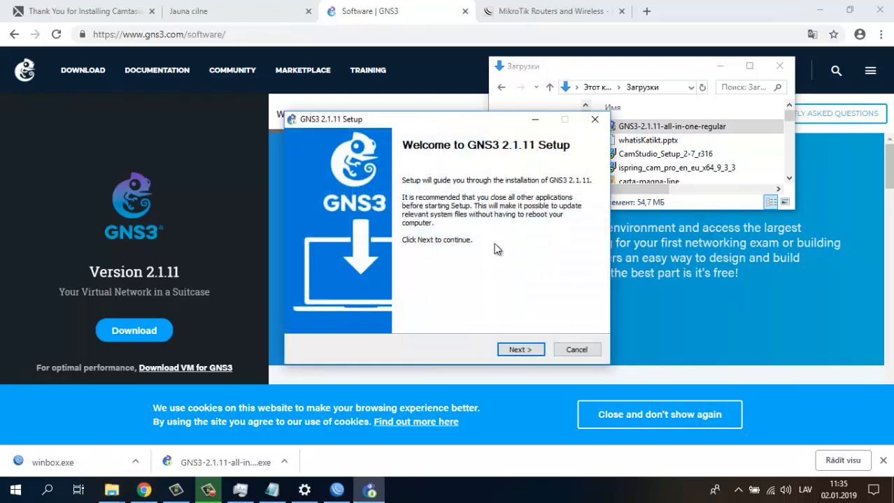
left_click(514, 353)
left_click(520, 350)
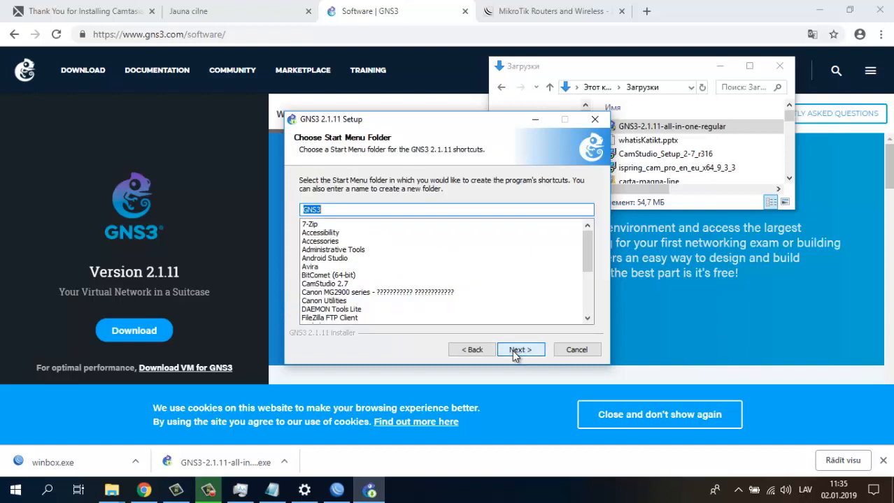
left_click(515, 354)
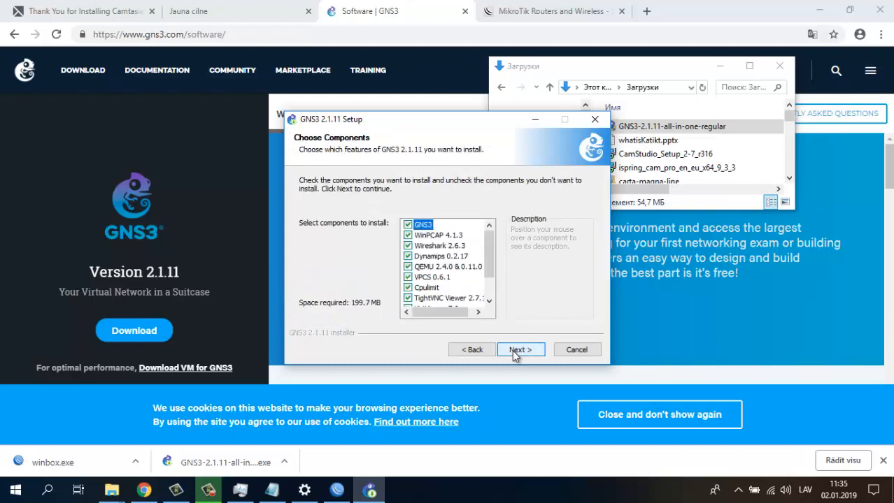
- Exclude Wireshark 2.6.3 and install into C:\Program Files\GNS3
left_click(407, 247)
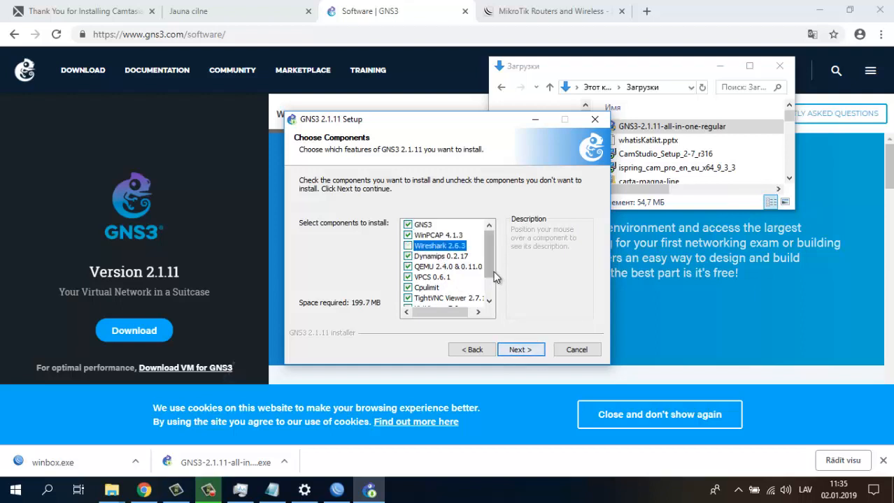
scroll(495, 277, "down", 1)
scroll(494, 277, "up", 1)
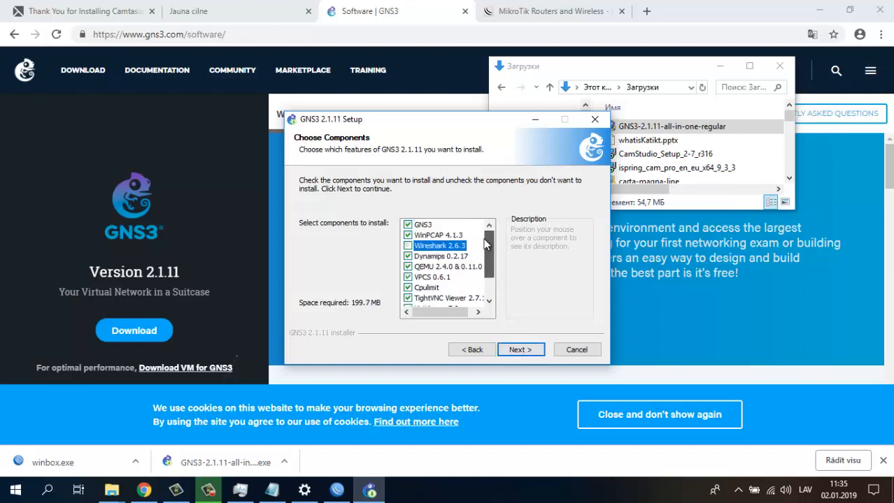
left_click(520, 355)
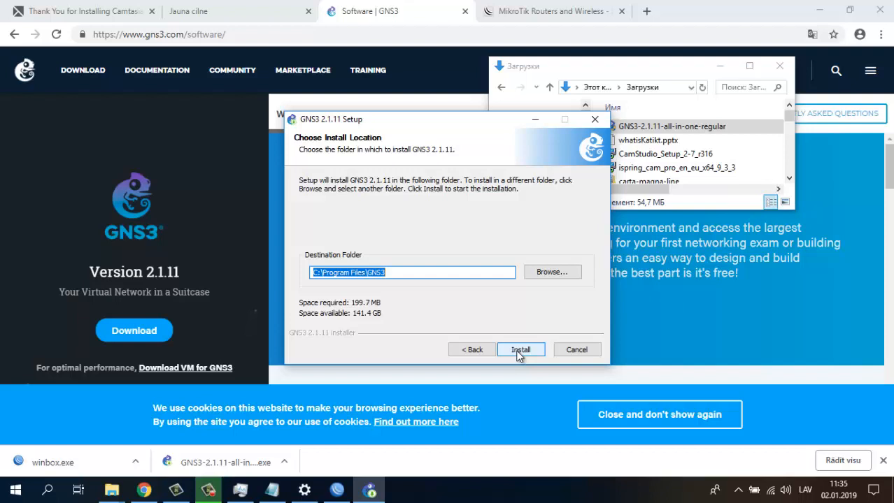
left_click(519, 351)
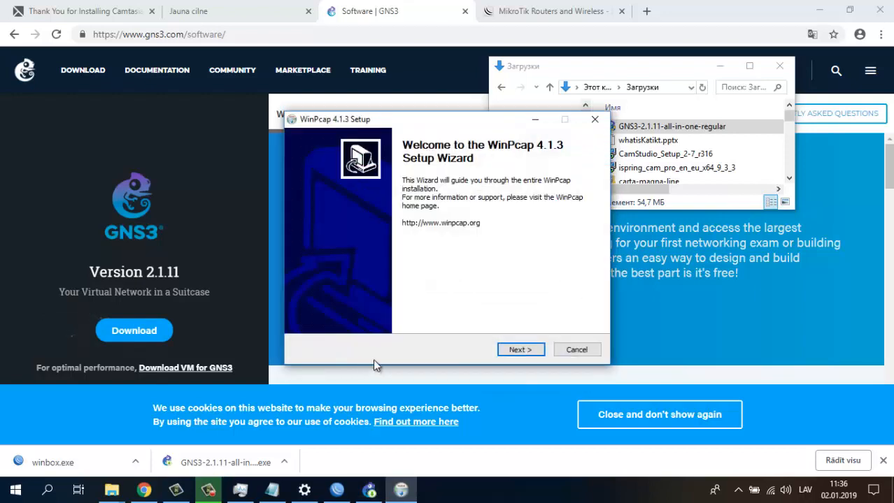
- Install WinPcap 4.1.3 with its driver starting automatically at boot, then close the wizard
left_click(529, 350)
left_click(520, 350)
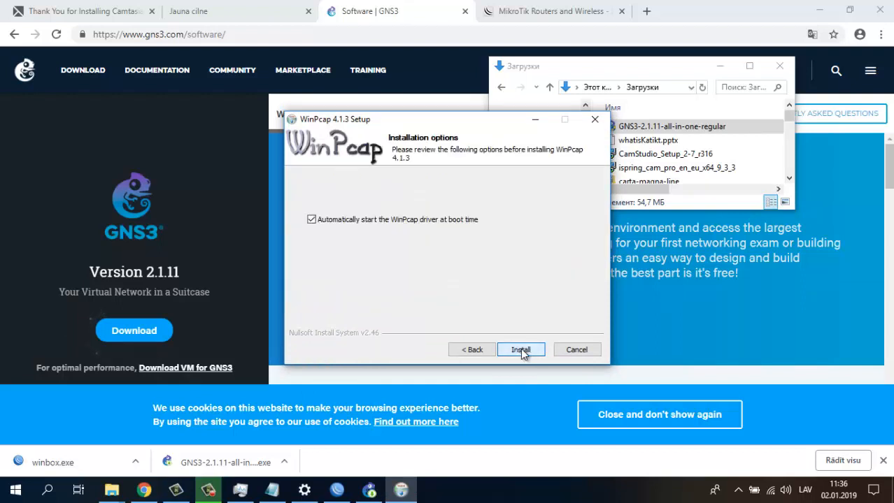
left_click(521, 349)
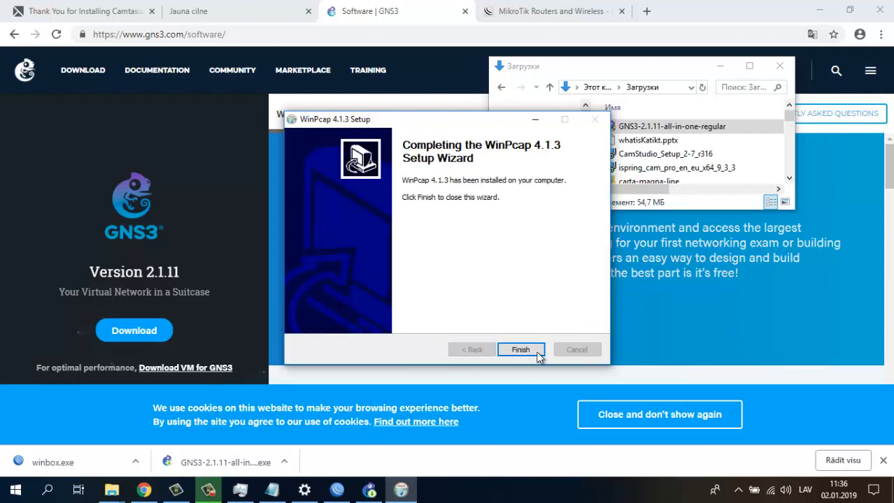
left_click(520, 349)
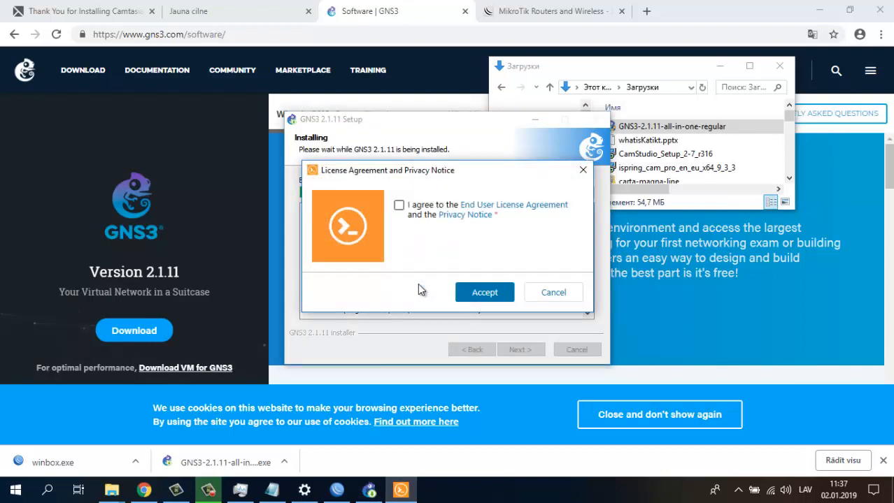
- Accept the Solar-PuTTY license and privacy notice and submit an email address
left_click(398, 206)
left_click(482, 292)
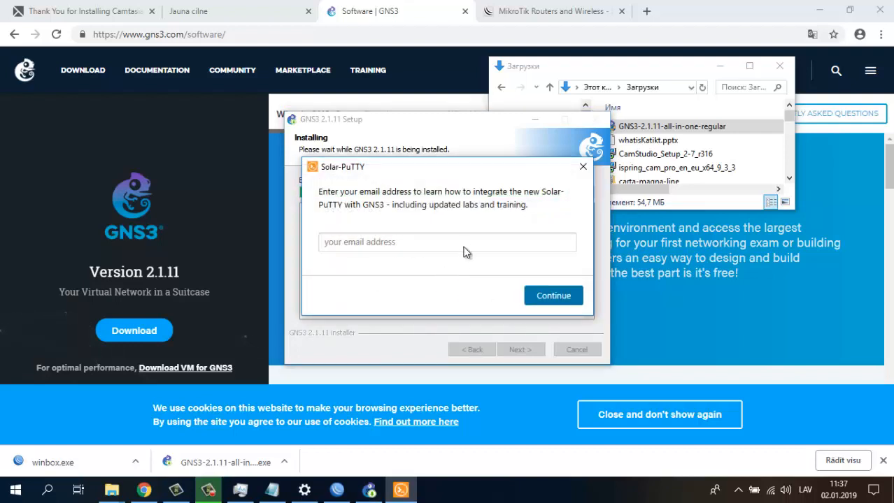
left_click(463, 243)
left_click(560, 296)
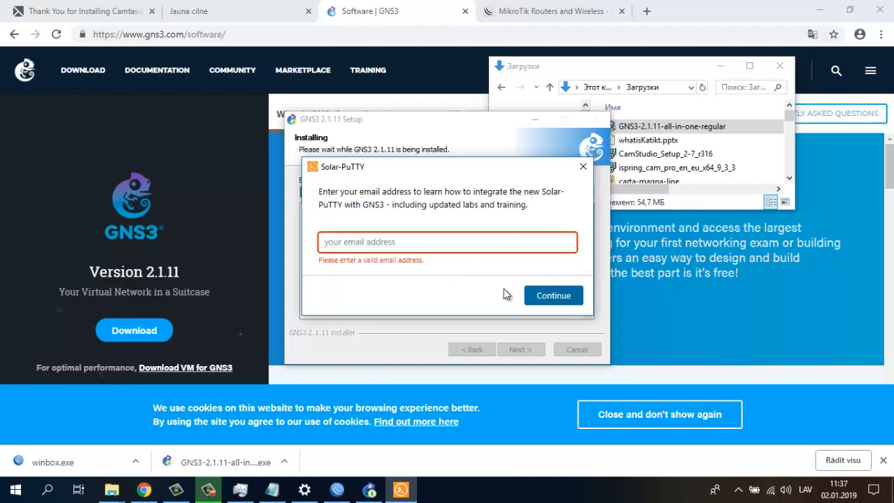
left_click(458, 246)
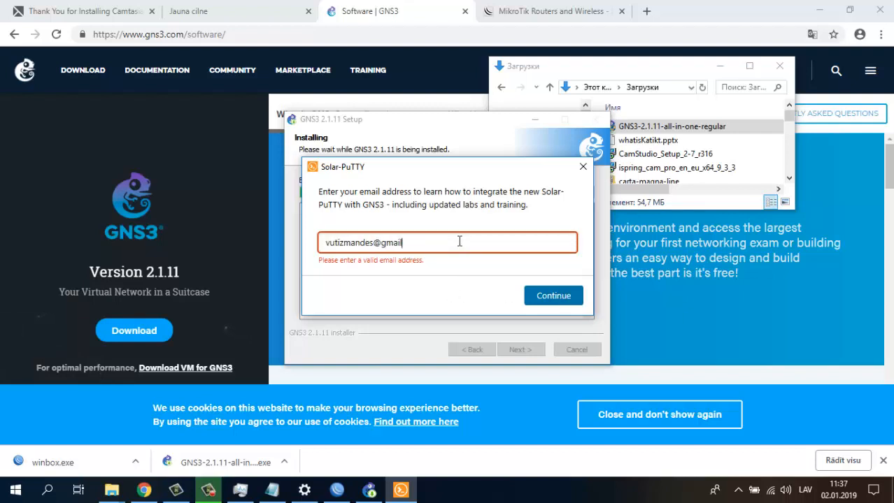
left_click(583, 295)
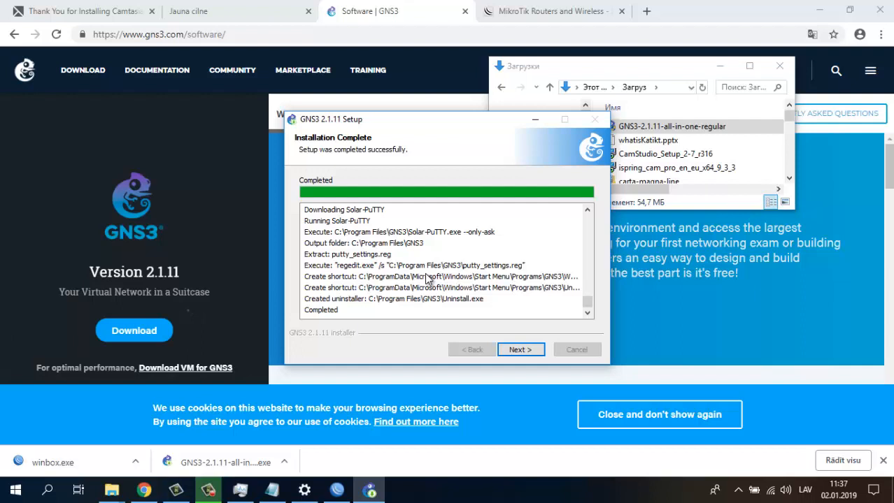
- Decline the free Solarwinds toolset and finish setup with GNS3 launching
left_click(517, 349)
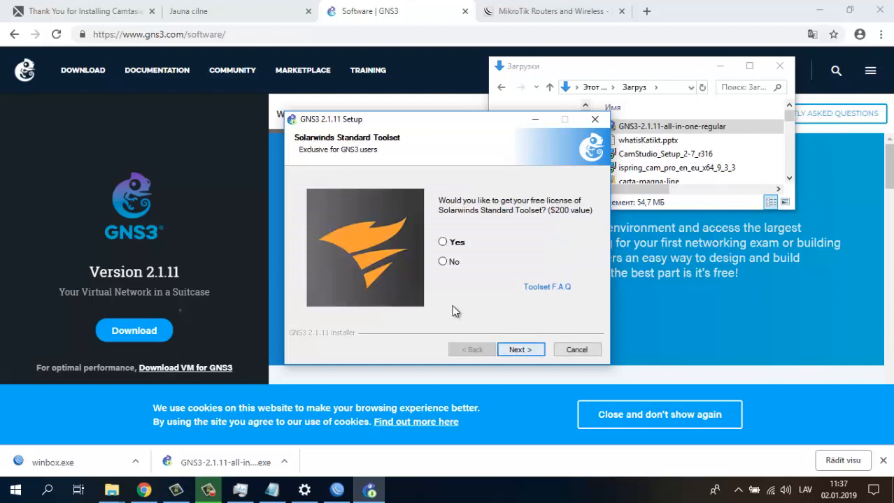
left_click(443, 261)
left_click(520, 353)
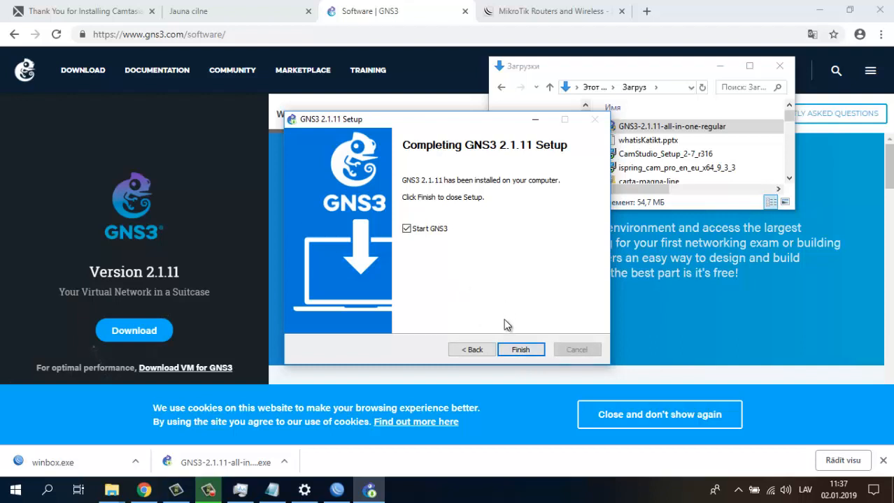
left_click(514, 351)
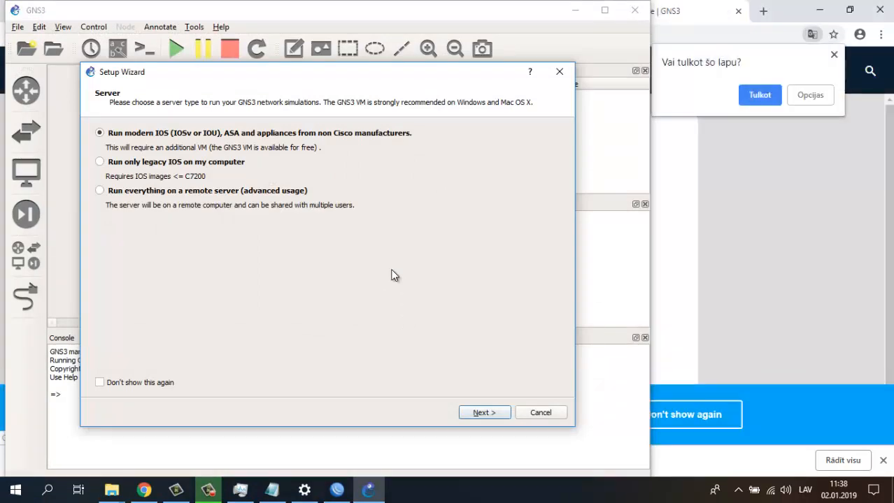
- Bring the Notepad plan back and highlight its Prerequisite heading
left_click(240, 491)
left_click(240, 491)
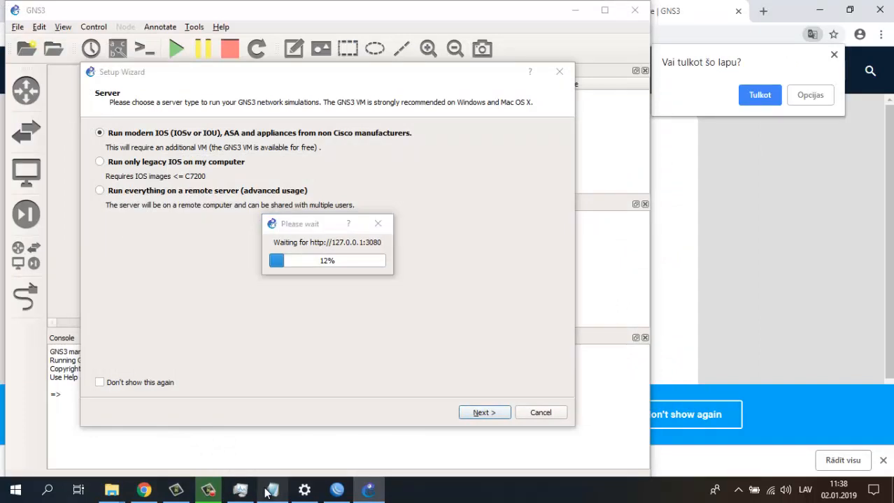
left_click(271, 490)
double_click(515, 66)
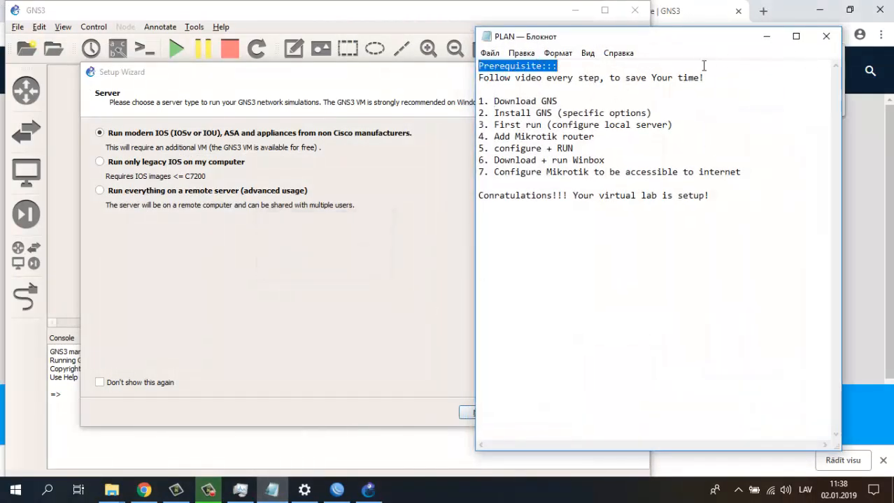
- Hide the plan and choose 'Run only legacy IOS on my computer' in the Setup Wizard
left_click(765, 36)
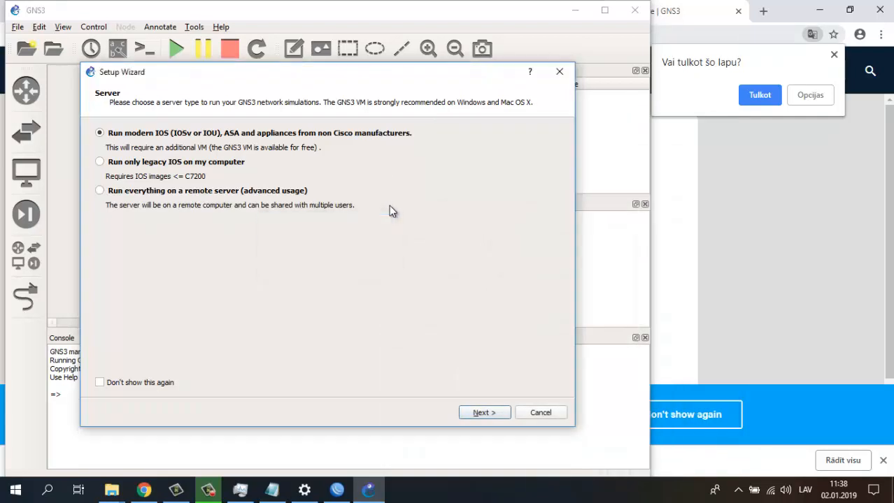
left_click(99, 163)
left_click(482, 413)
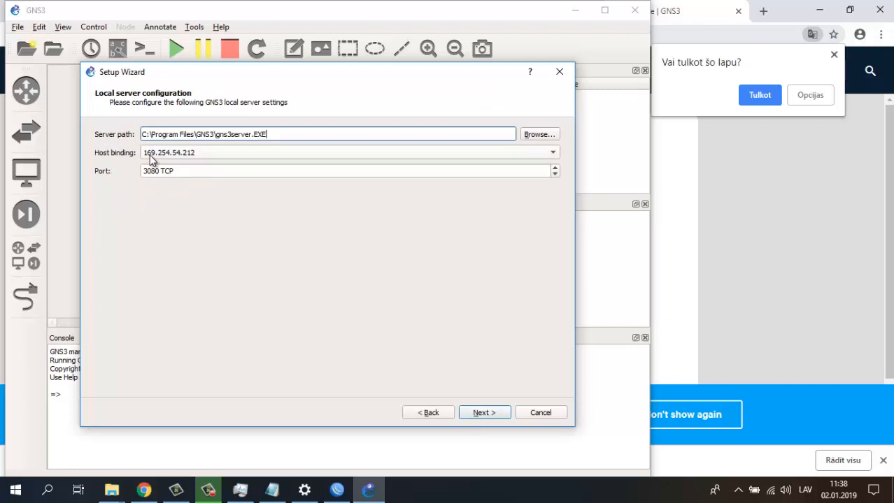
- Set the local server's host binding to 192.168.0.105
left_click(553, 153)
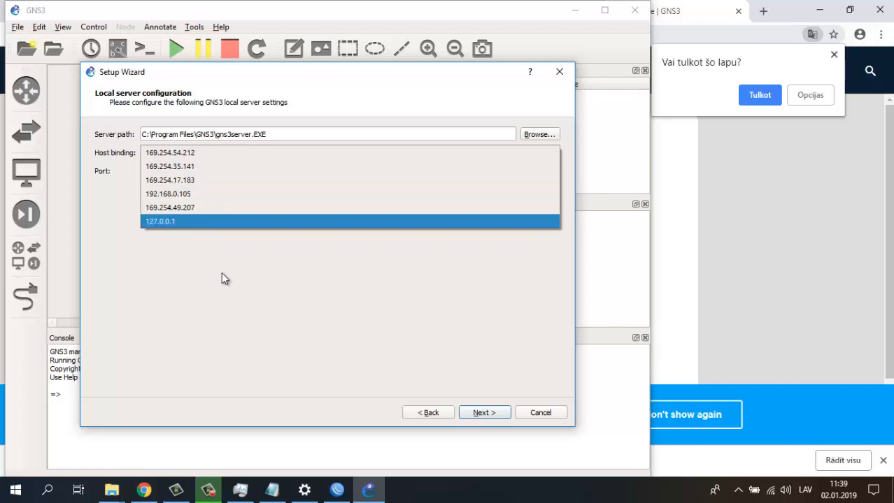
left_click(196, 194)
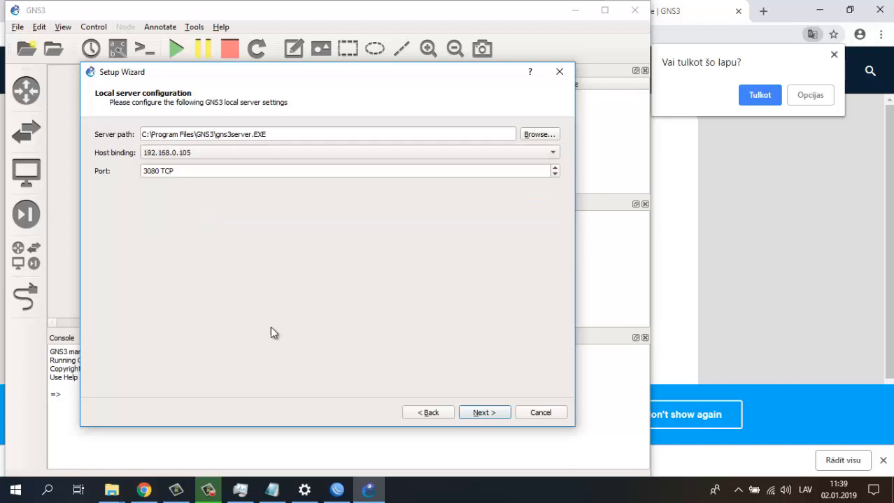
left_click(238, 493)
left_click(235, 494)
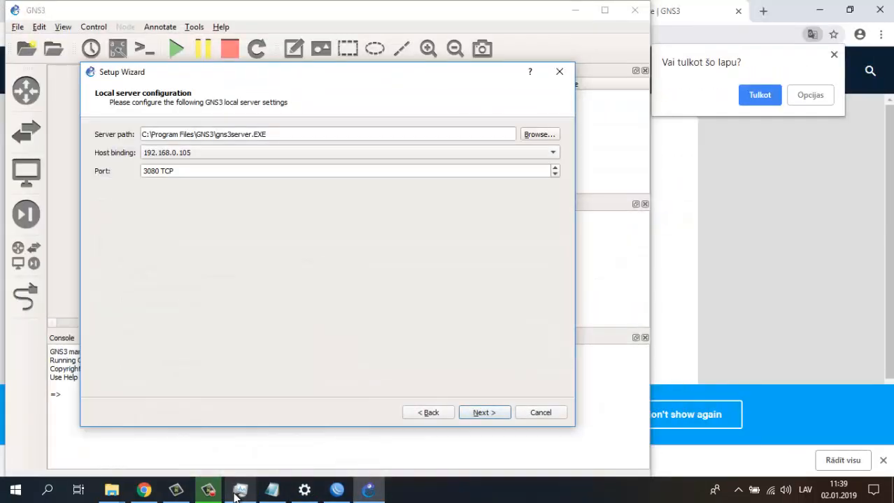
- Confirm the connected Wi-Fi adapter in Windows network settings, then complete the setup wizard
left_click(297, 494)
left_click(340, 389)
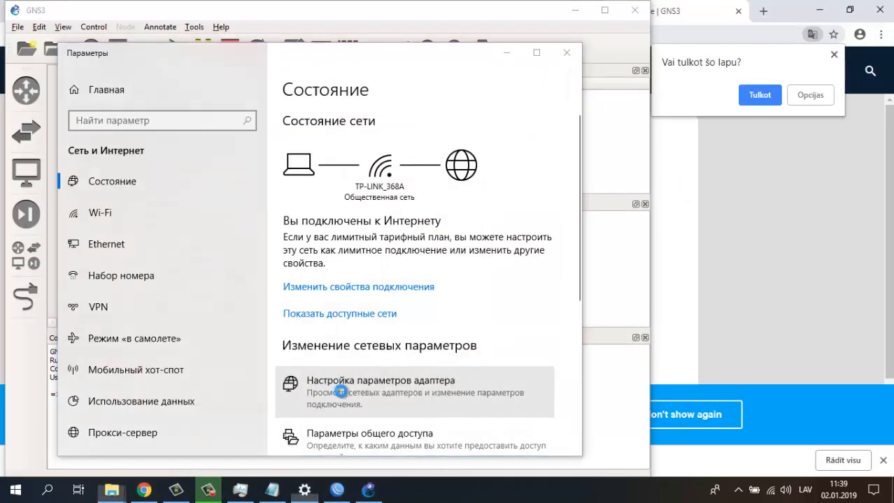
left_click(479, 130)
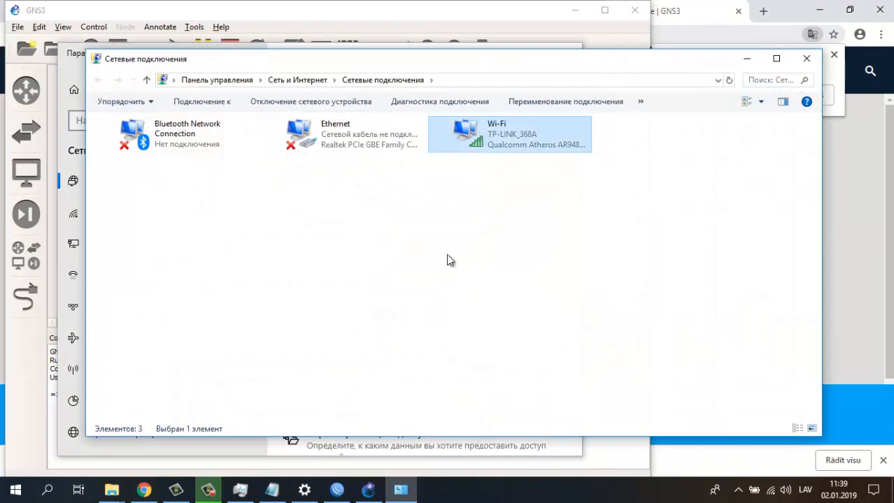
left_click(805, 58)
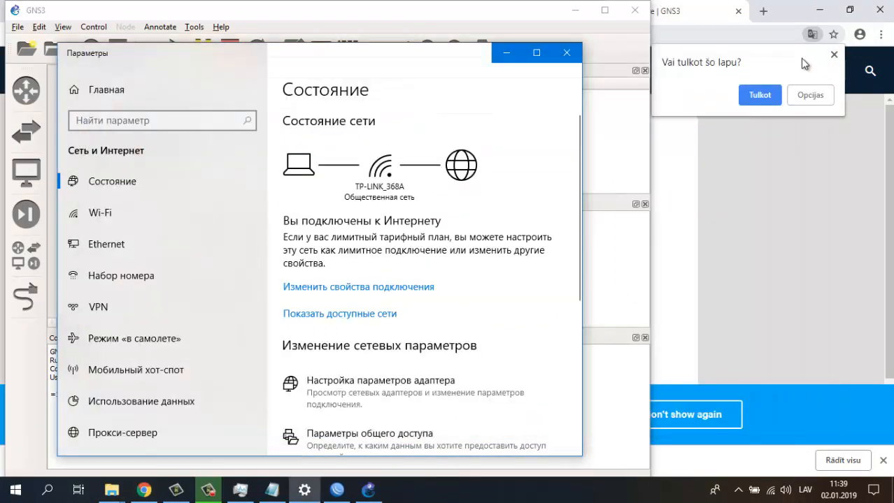
left_click(505, 55)
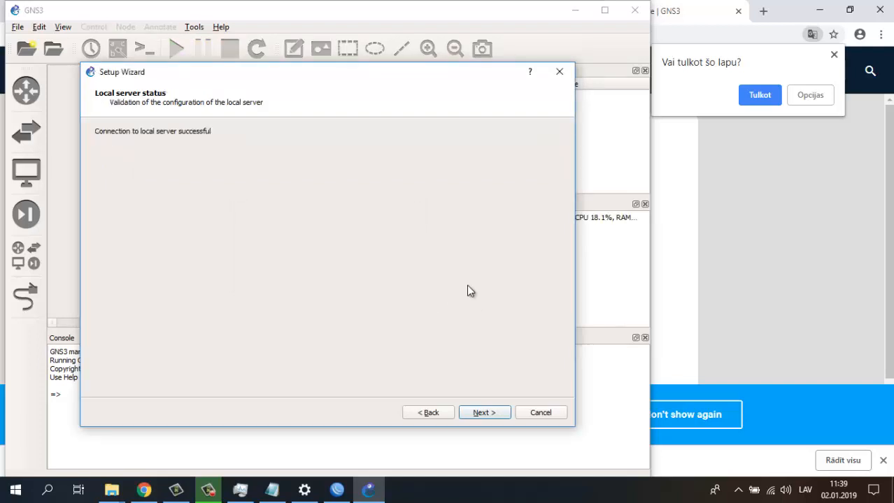
left_click(474, 415)
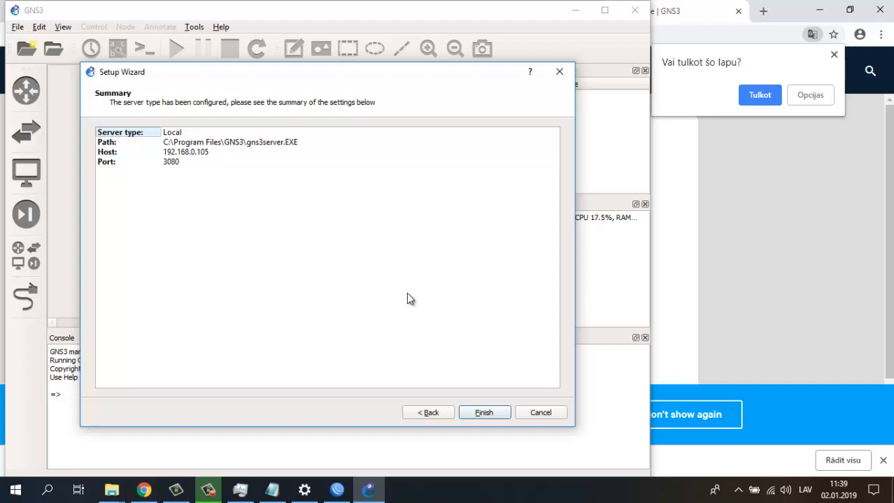
left_click(478, 414)
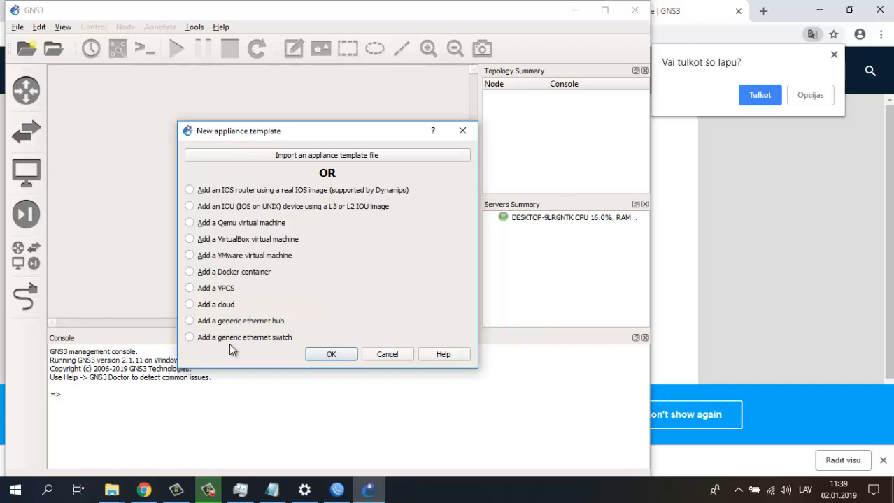
- Create a generic Ethernet switch template named sw1 and apply it in Preferences
left_click(189, 338)
left_click(329, 355)
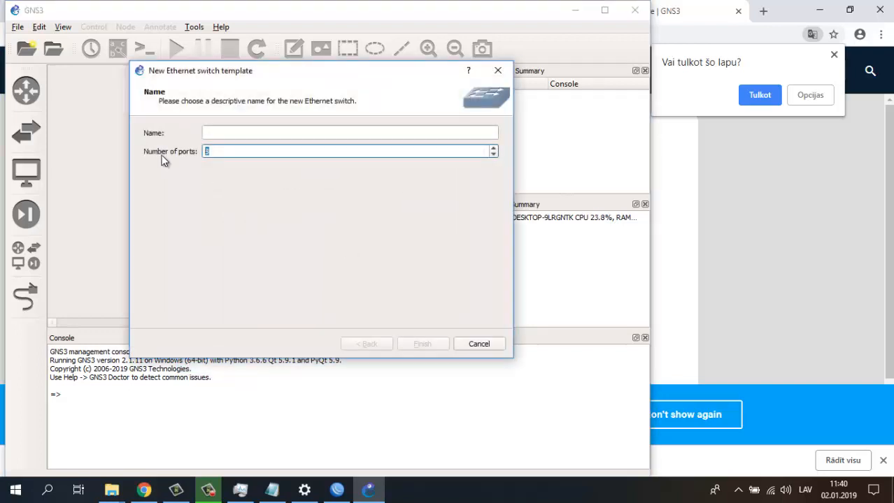
left_click(231, 131)
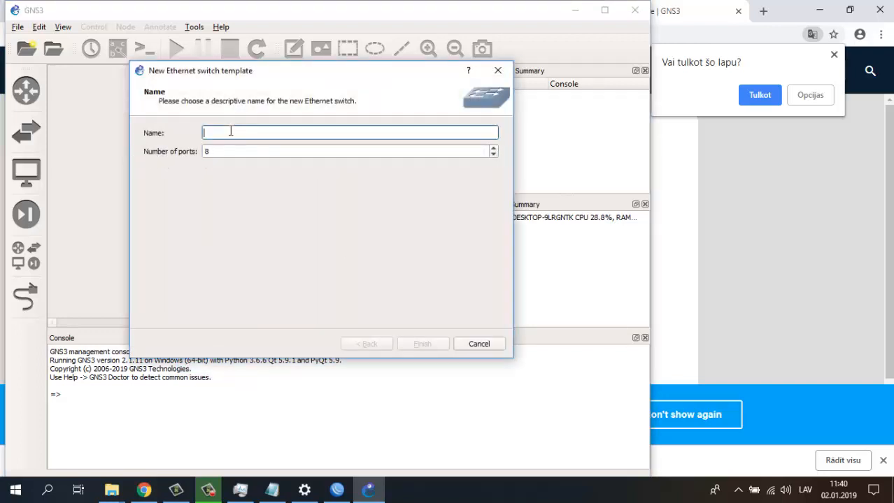
type("sw1")
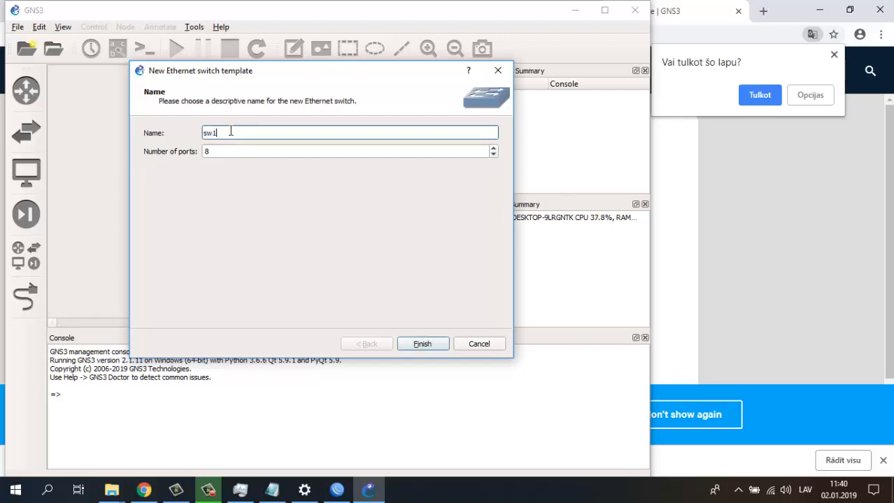
left_click(413, 346)
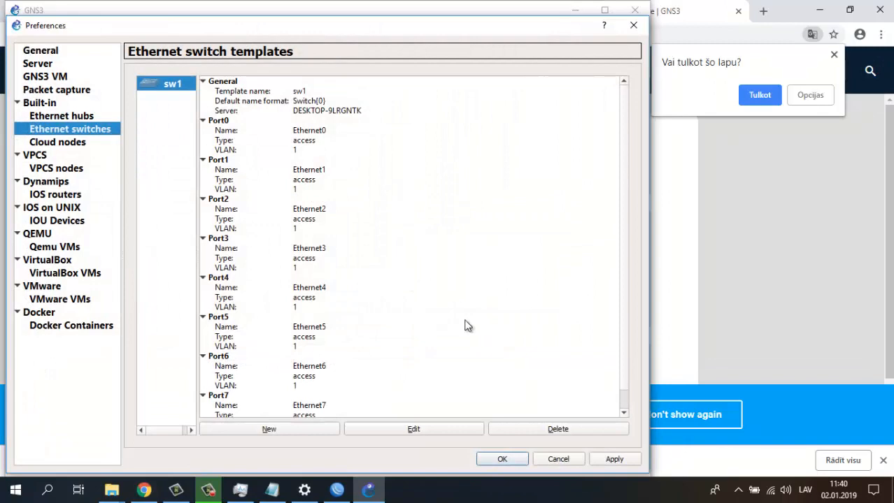
left_click(606, 460)
left_click(502, 459)
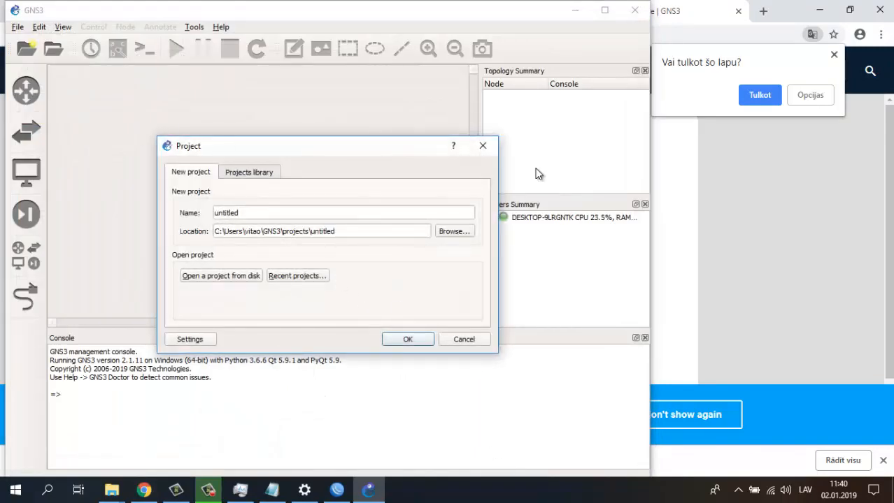
- Create the new project with its location changed to the untitled123 folder
left_click(363, 232)
type("123")
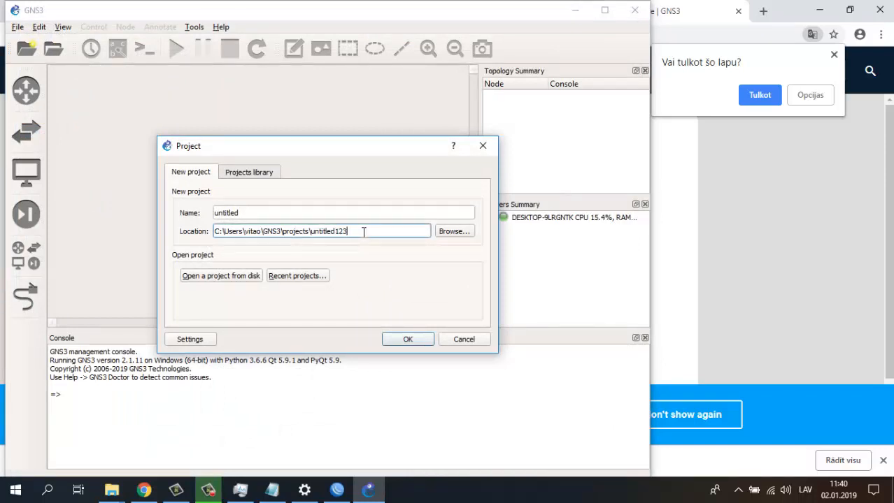
left_click(393, 341)
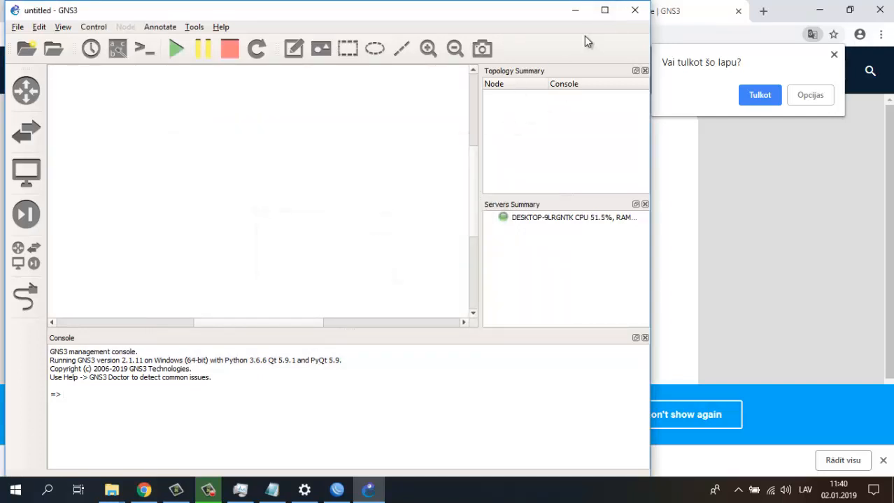
- Maximize GNS3 and browse each device category, ending on the Routers list
left_click(605, 11)
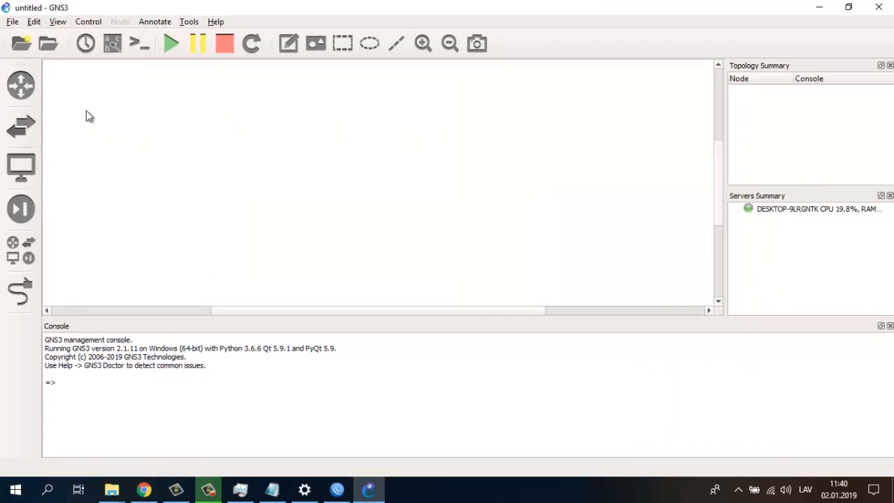
left_click(12, 85)
left_click(19, 128)
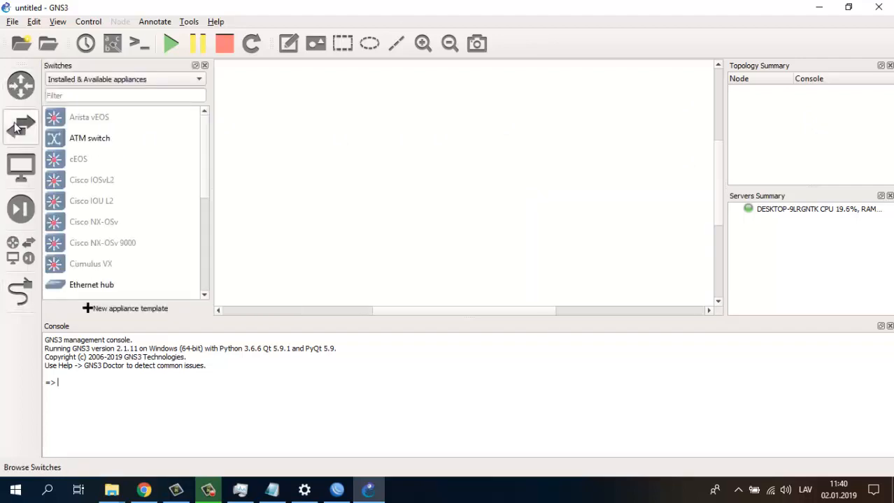
left_click(25, 175)
left_click(21, 208)
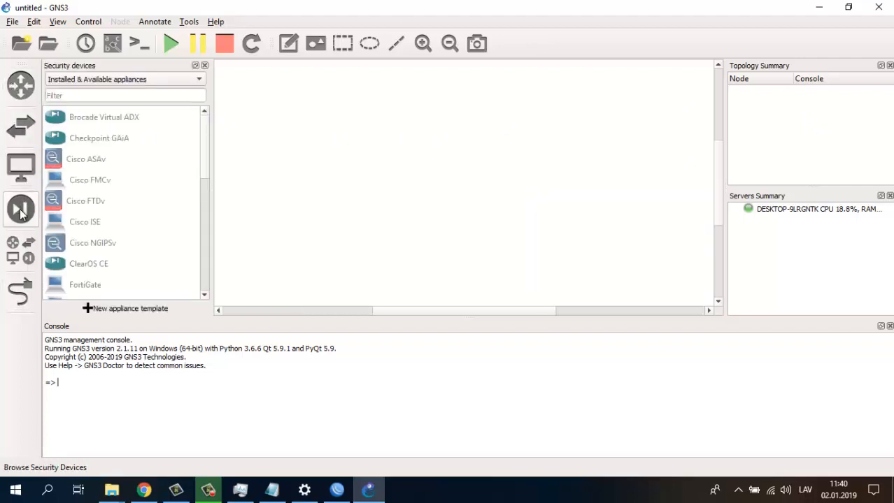
left_click(21, 250)
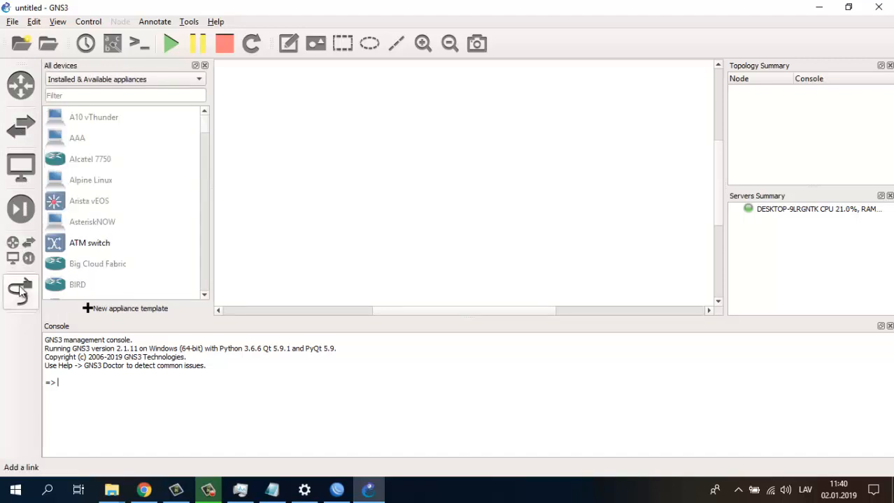
left_click(20, 85)
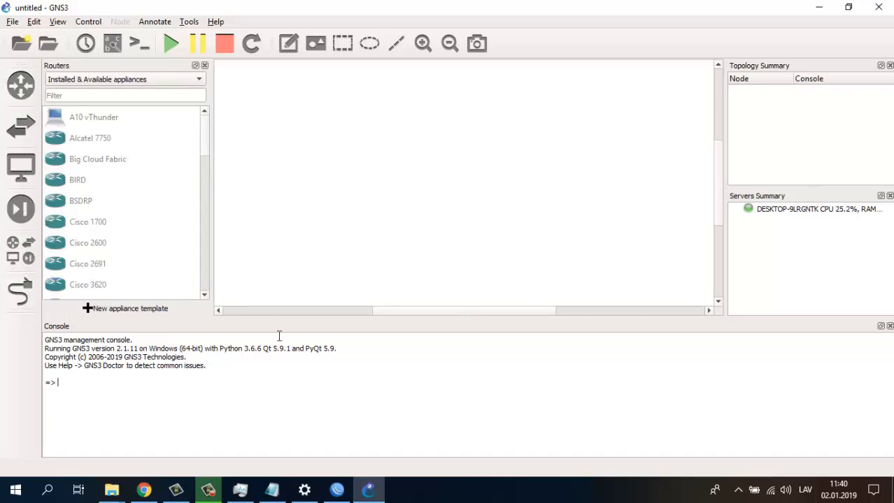
left_click(272, 490)
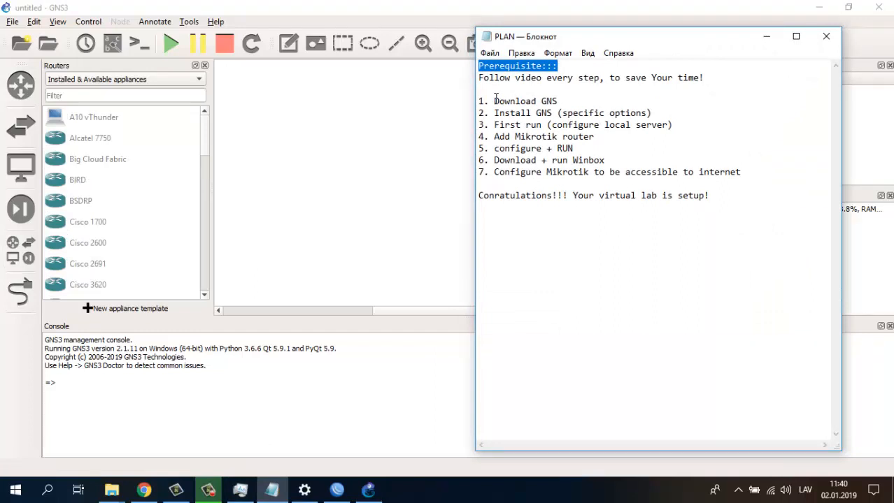
left_click_drag(495, 101, 550, 101)
left_click_drag(498, 113, 578, 114)
left_click_drag(509, 126, 682, 126)
left_click(531, 147)
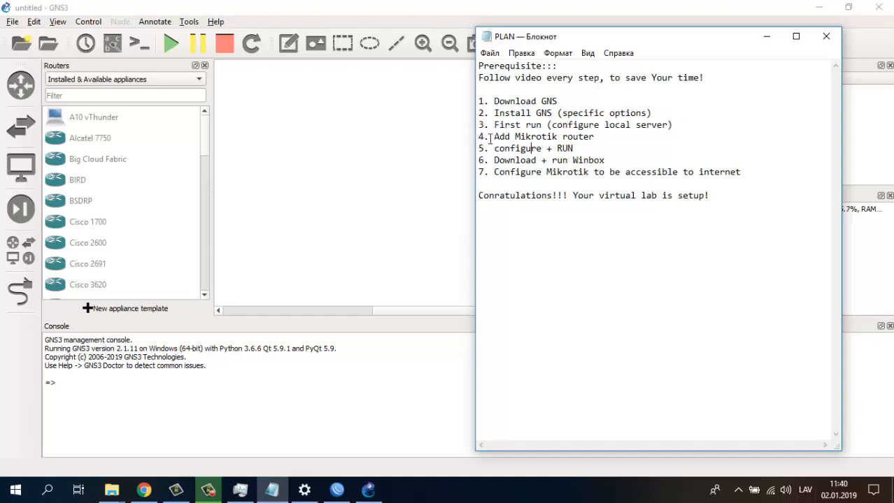
left_click_drag(489, 137, 609, 135)
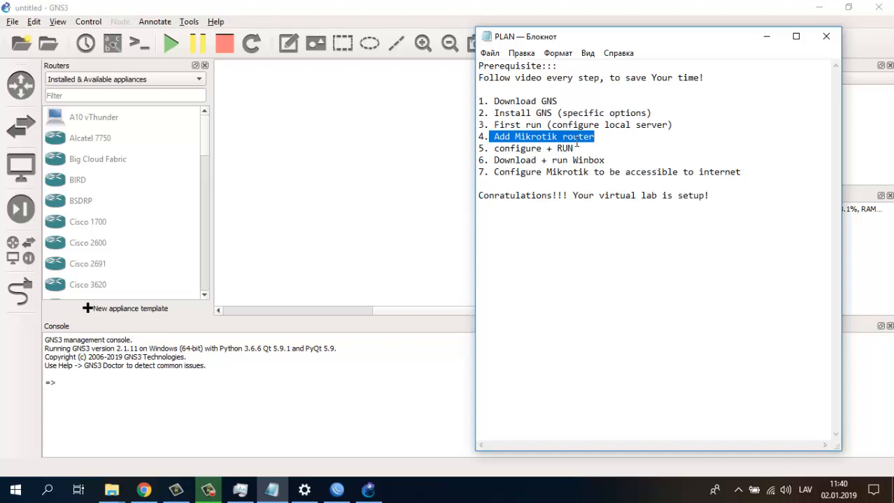
left_click(255, 122)
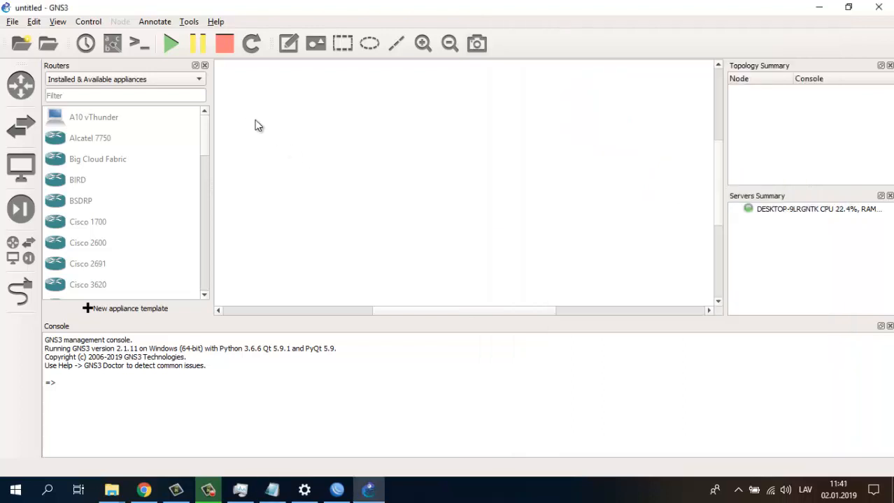
- Filter appliances by 'cl' and place a Cloud node near the top centre of the canvas
left_click(106, 99)
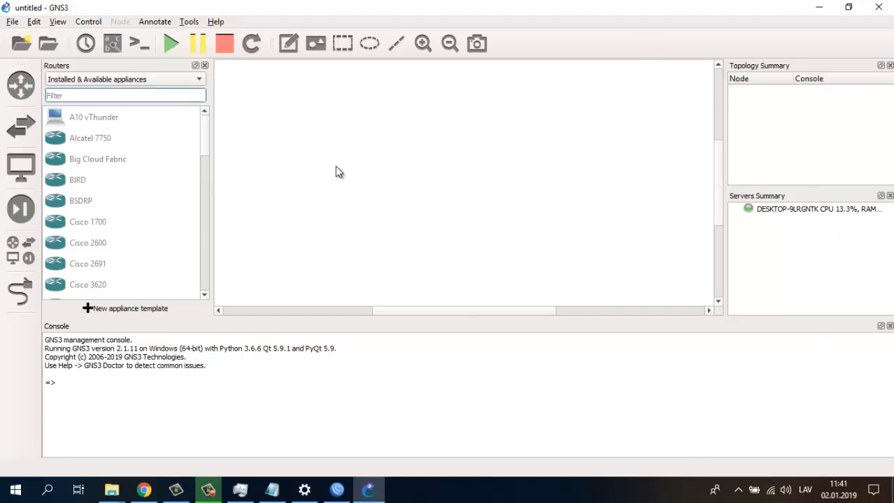
type("cl")
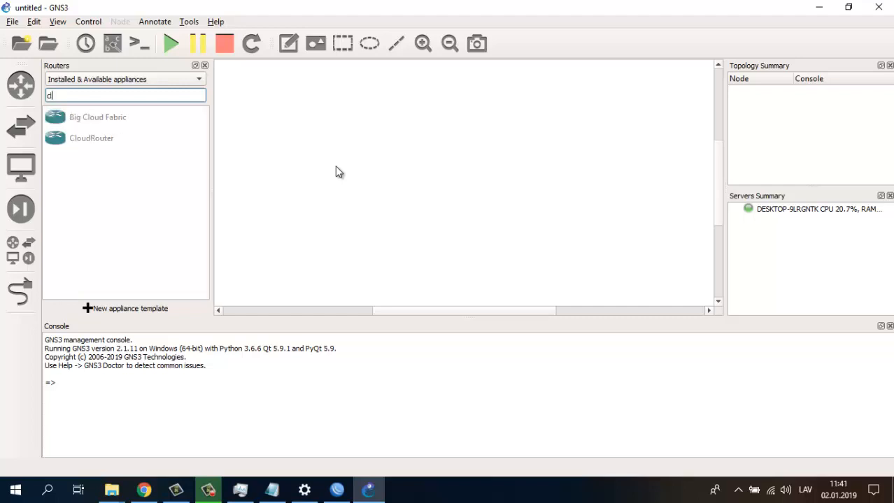
left_click(21, 127)
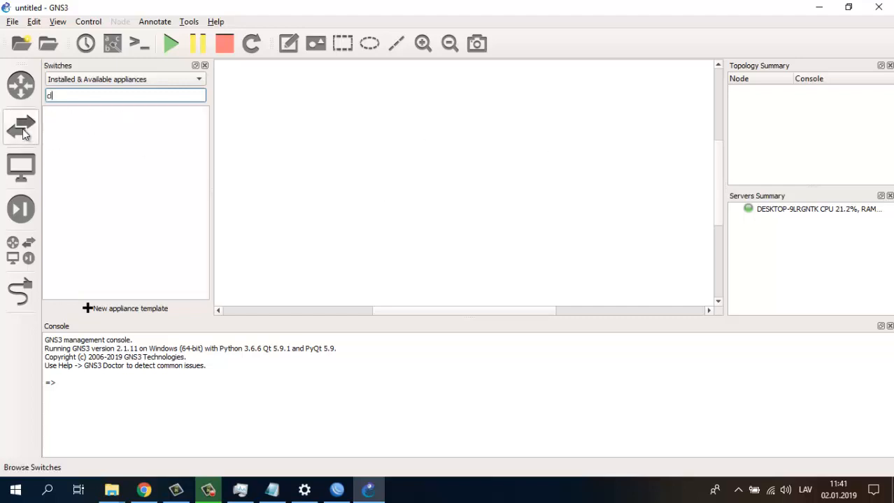
left_click(21, 170)
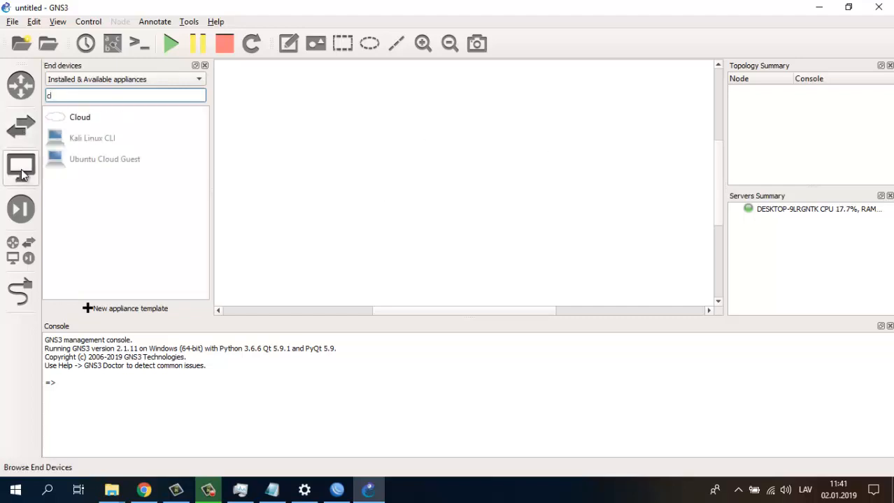
left_click(70, 116)
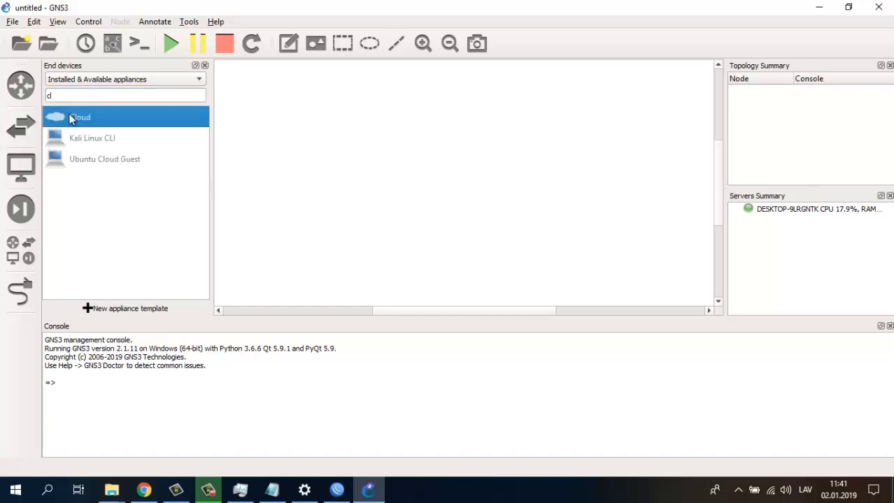
left_click_drag(64, 115, 460, 120)
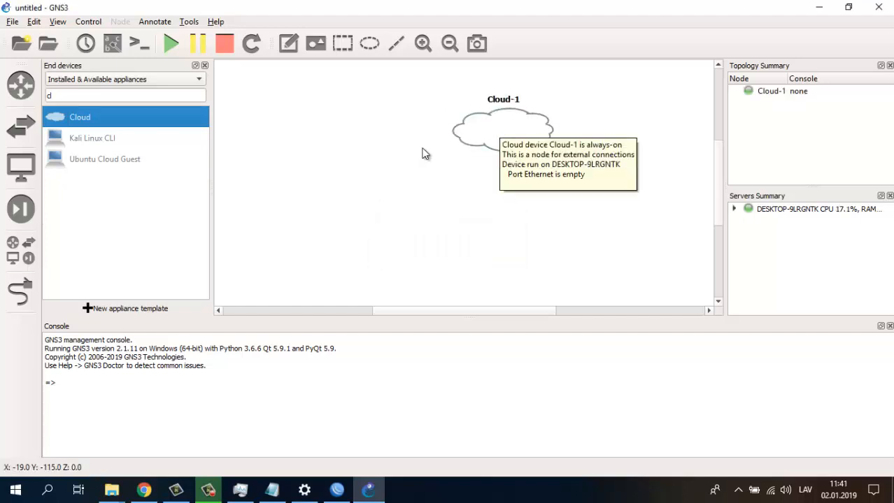
- Filter appliances by 'sw' and place the sw1 switch below the cloud
double_click(97, 94)
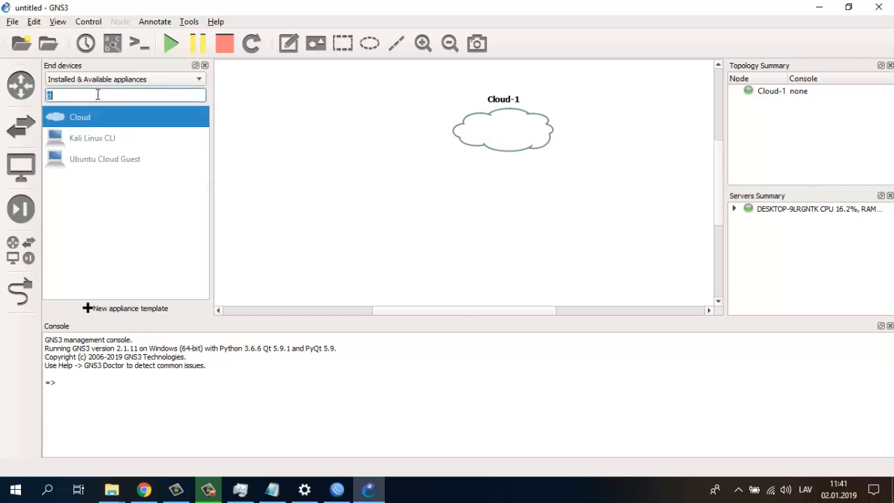
type("sw")
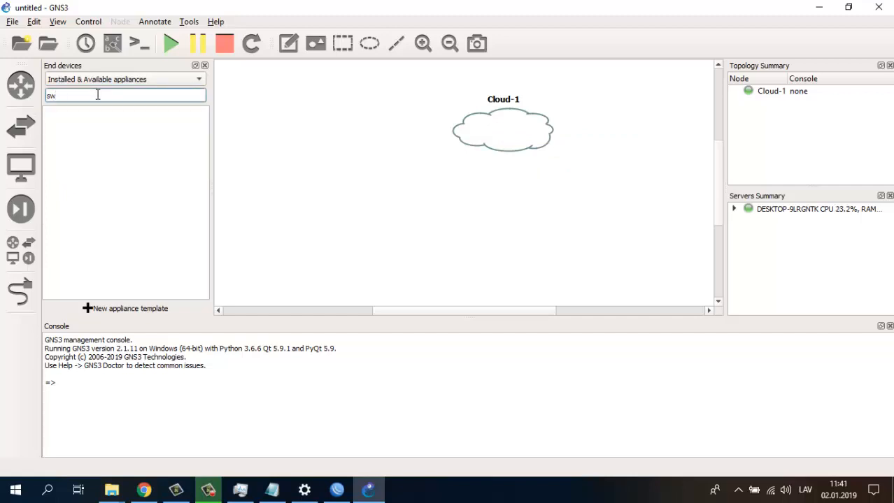
left_click(18, 249)
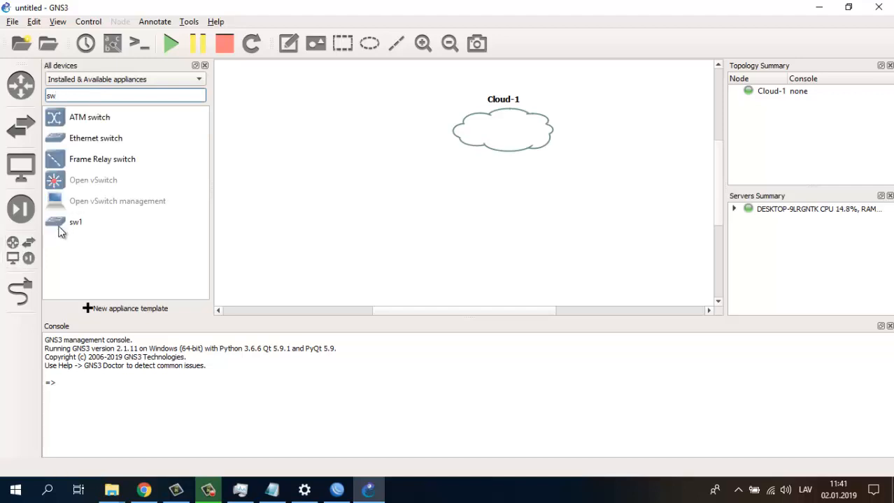
left_click_drag(58, 222, 369, 216)
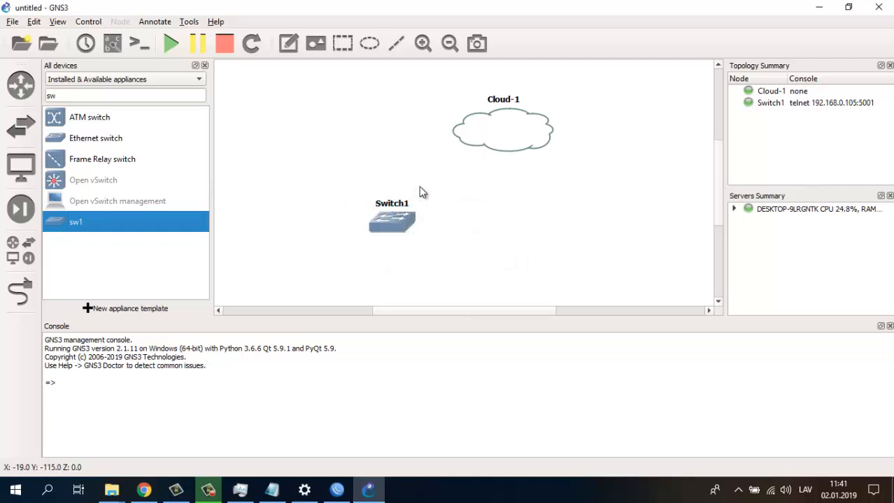
double_click(100, 95)
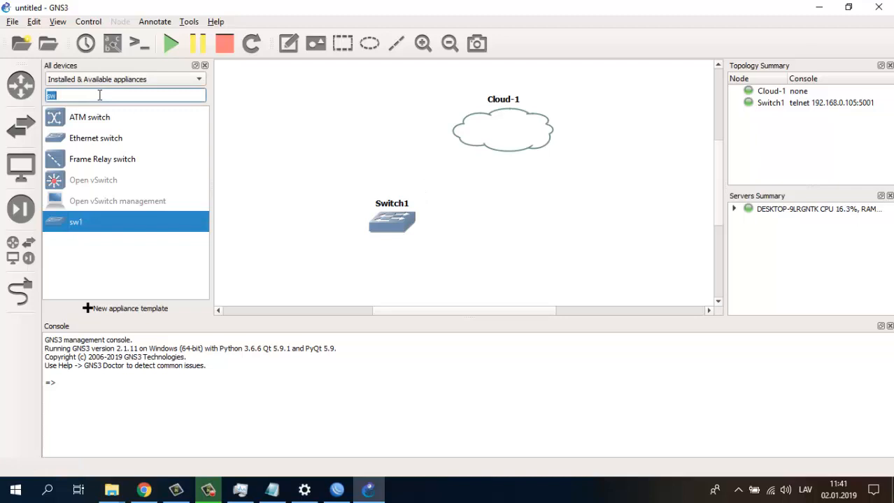
- Filter devices for 'mi' and drag MikroTik CHR onto the canvas, cancelling after the no-GNS3-VM warning
type("mi")
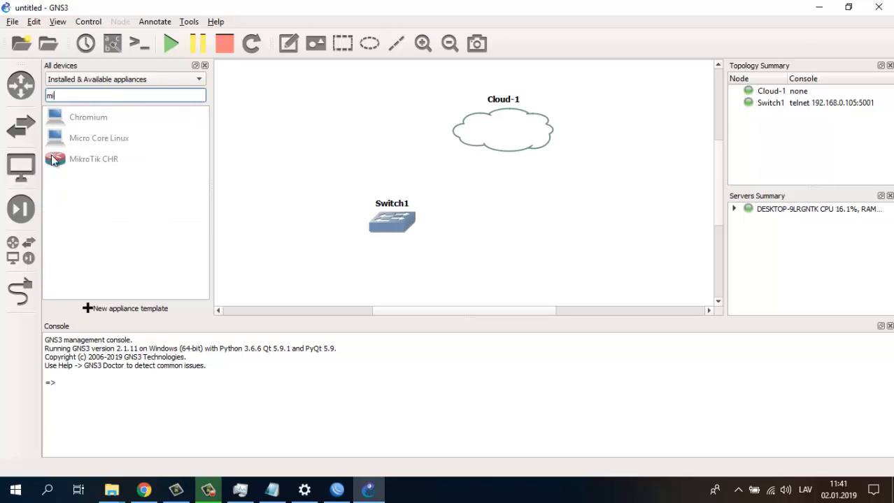
double_click(74, 158)
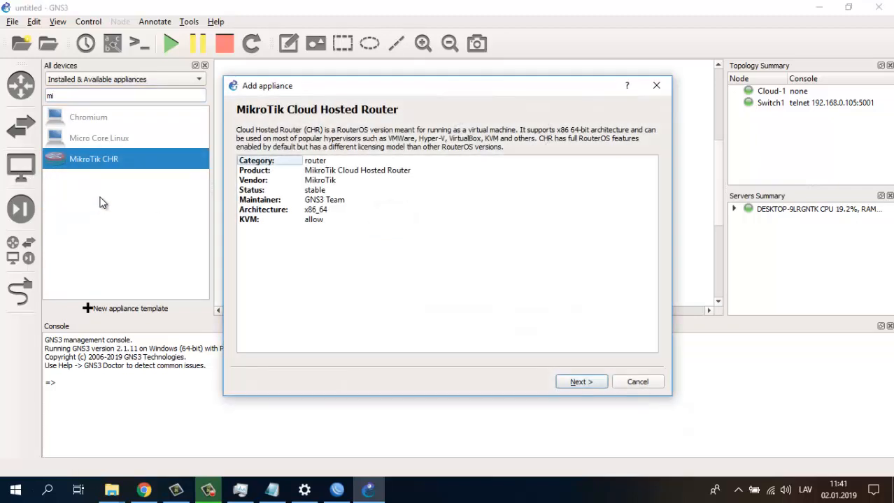
left_click(654, 86)
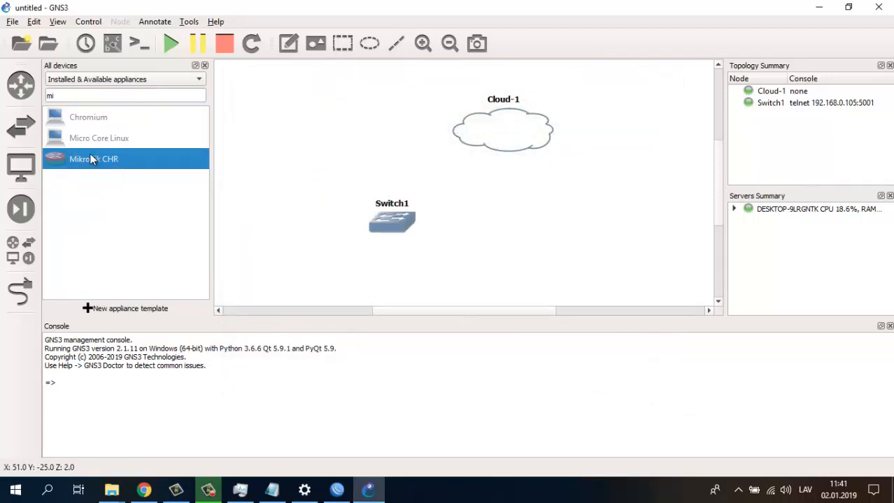
left_click_drag(91, 159, 504, 238)
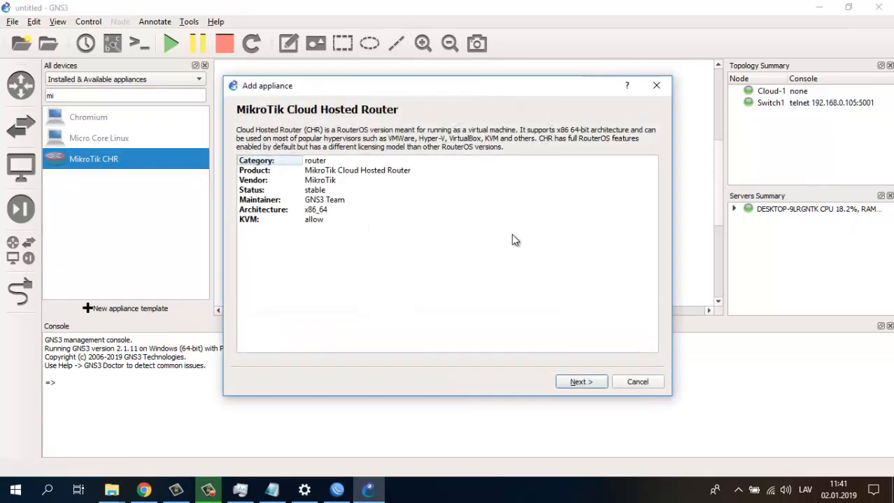
left_click(580, 382)
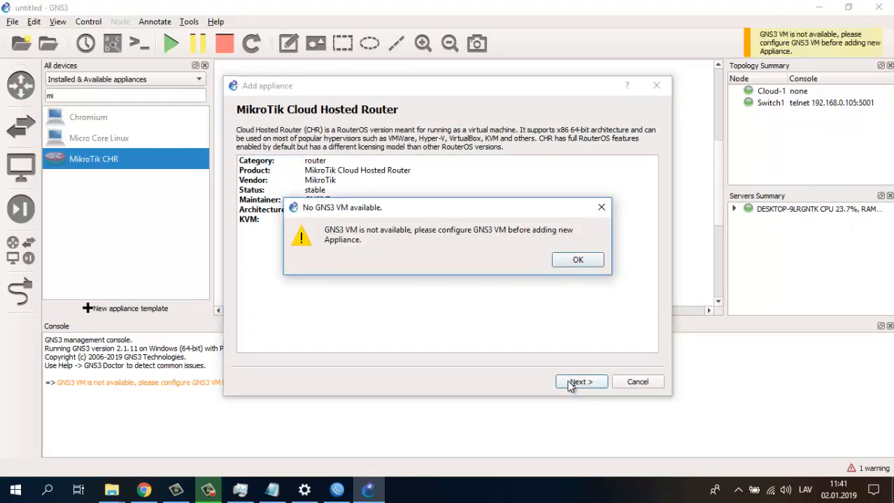
left_click(580, 262)
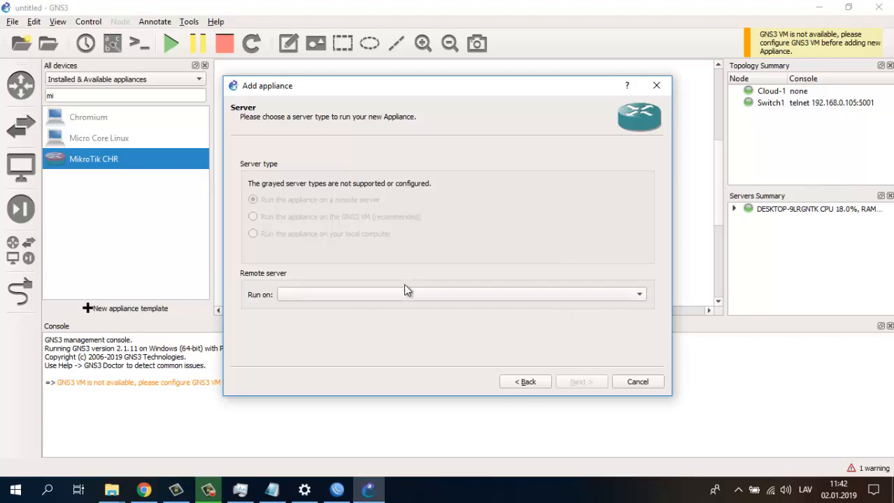
left_click(638, 382)
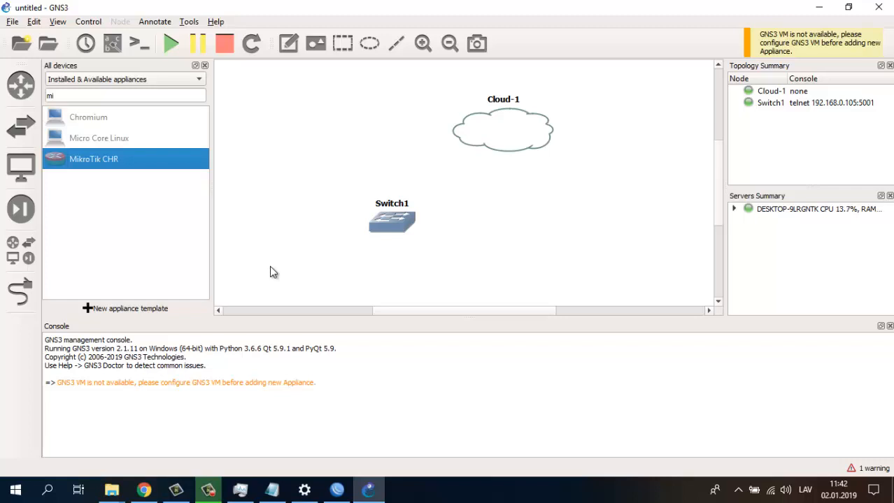
- In Preferences, start a new Qemu VM template and dismiss the QEMU on Windows warning
left_click(13, 22)
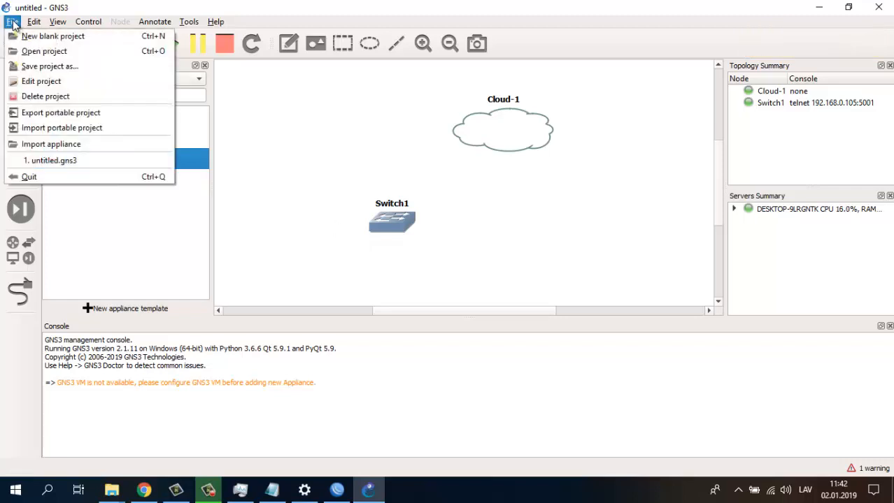
mouse_move(33, 23)
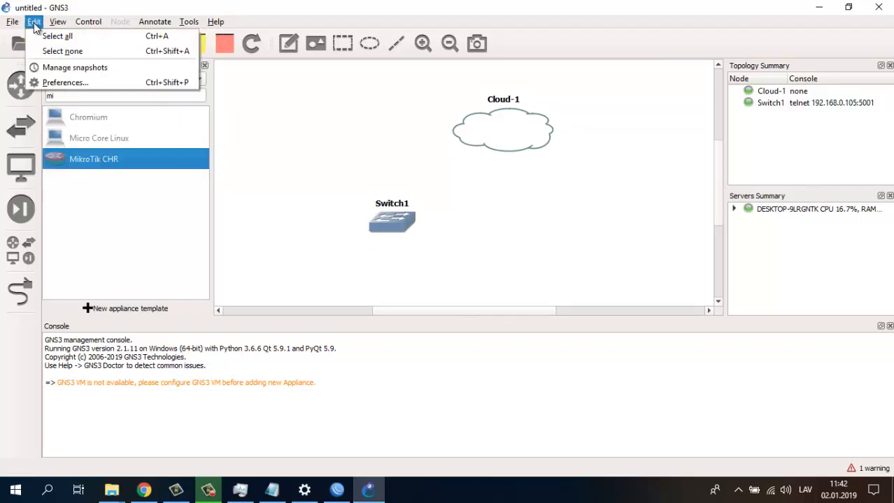
left_click(70, 84)
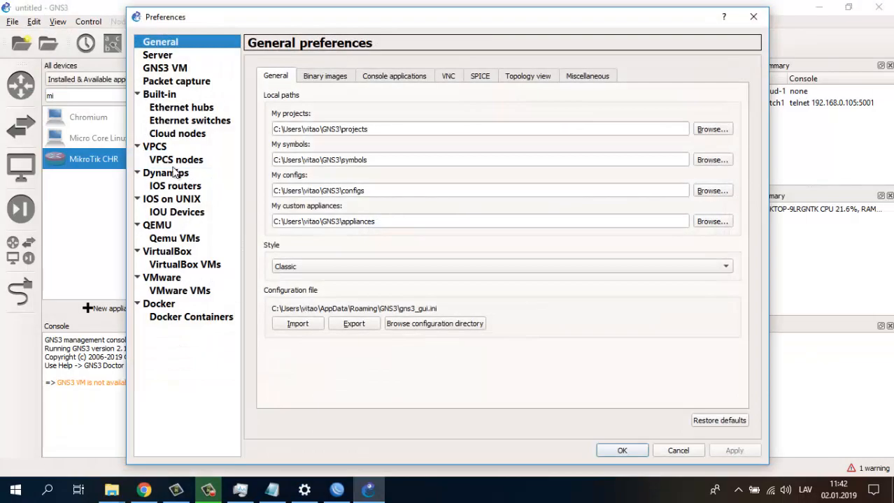
left_click(171, 239)
left_click(149, 226)
left_click(174, 239)
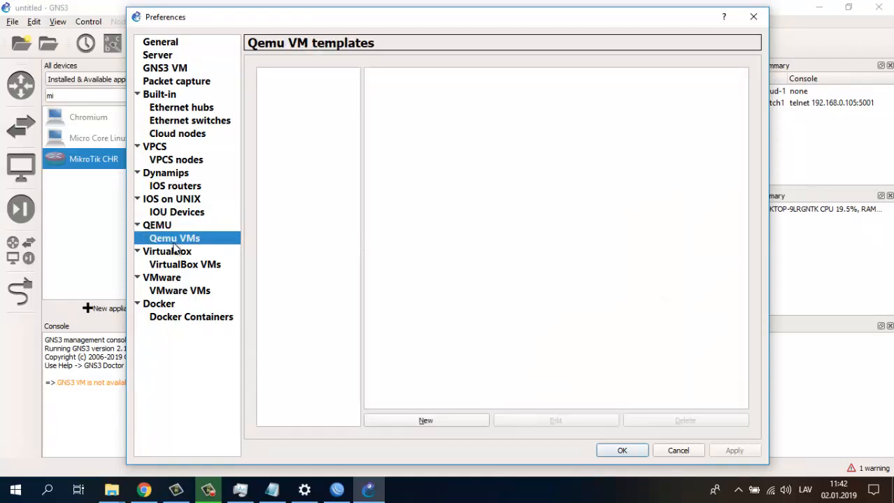
left_click(431, 422)
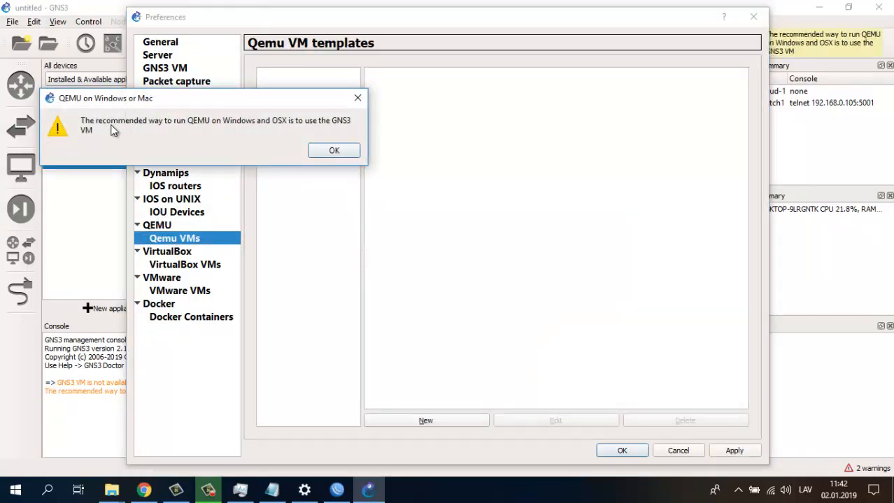
left_click(333, 151)
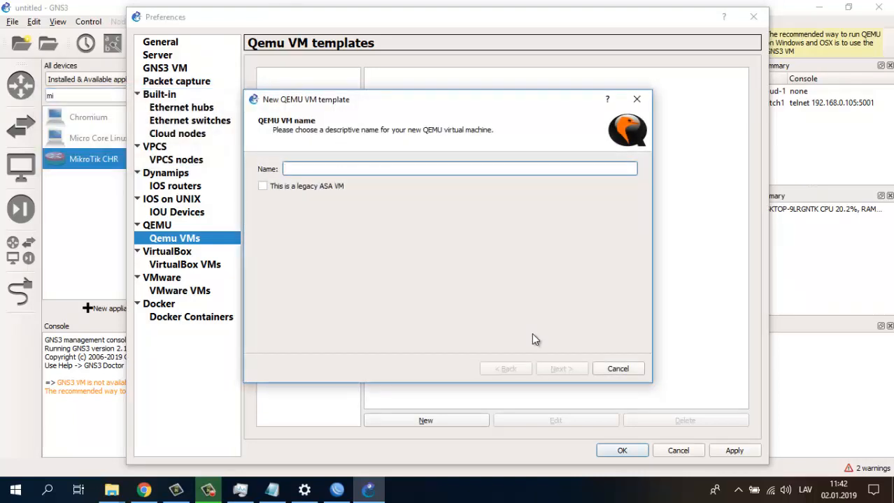
- Name the template mikro1, keep telnet console, then abandon it at the disk image step
type("mikro1")
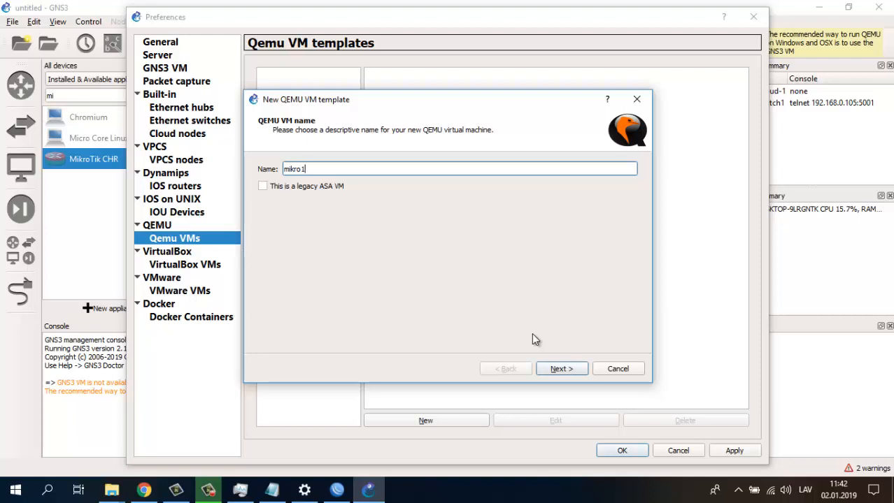
left_click(559, 370)
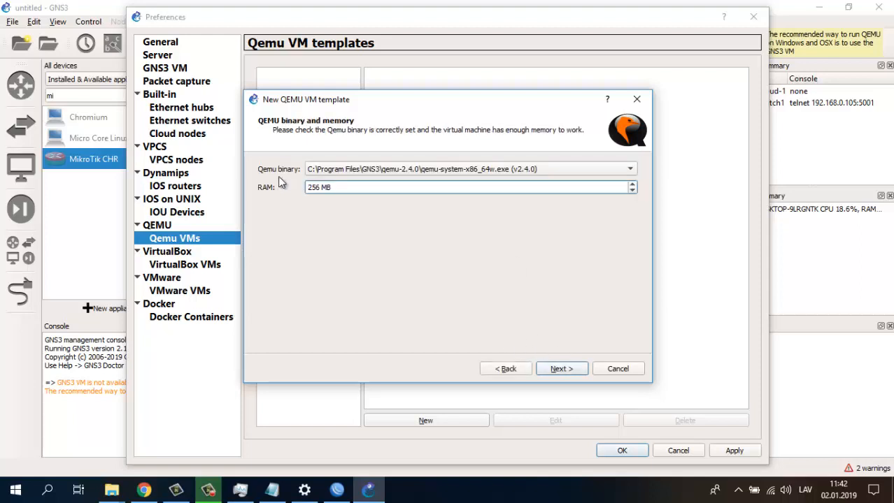
left_click(550, 367)
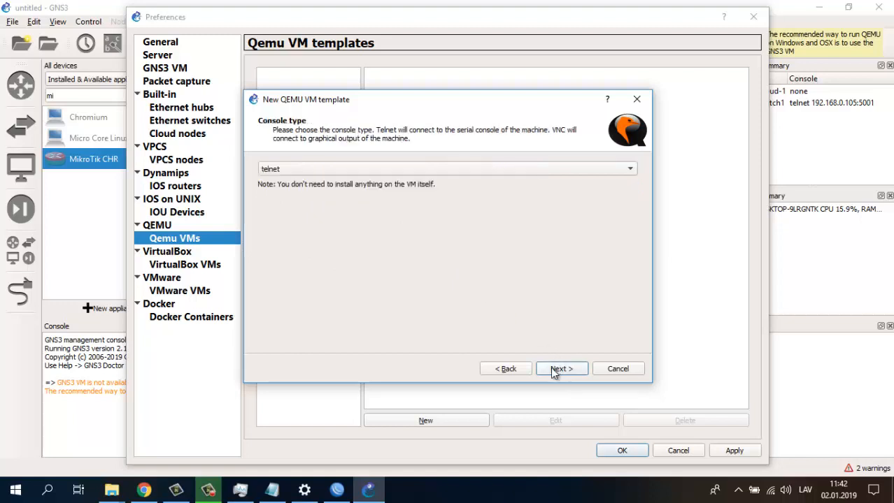
left_click(632, 171)
left_click(627, 172)
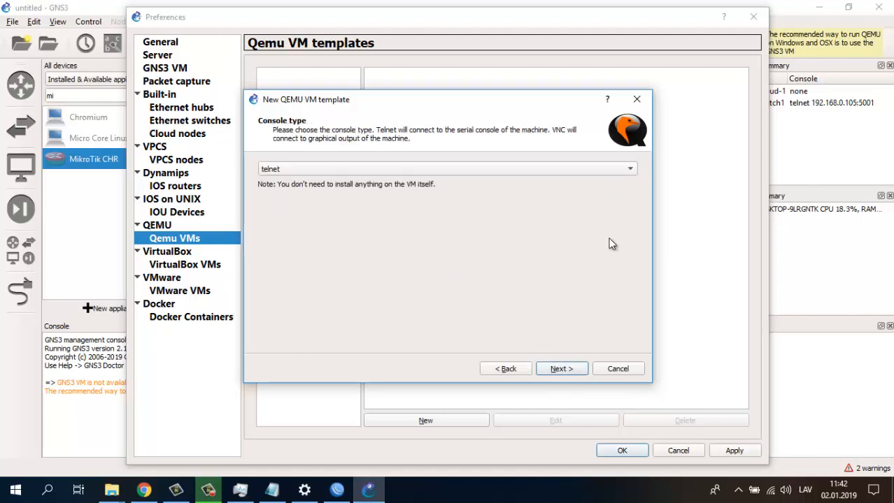
left_click(553, 370)
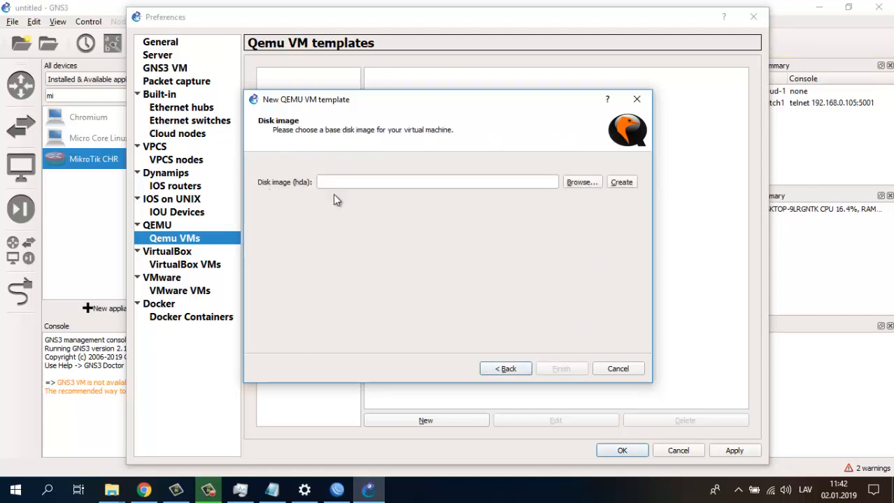
left_click(568, 184)
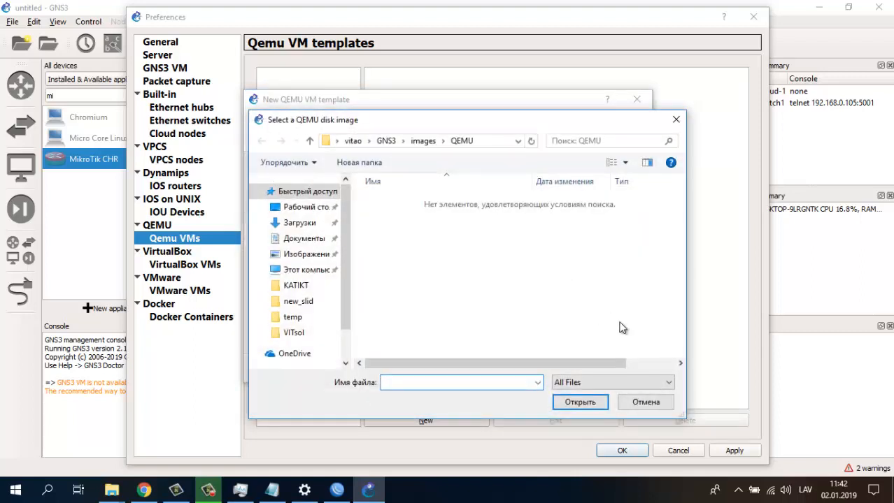
left_click(646, 403)
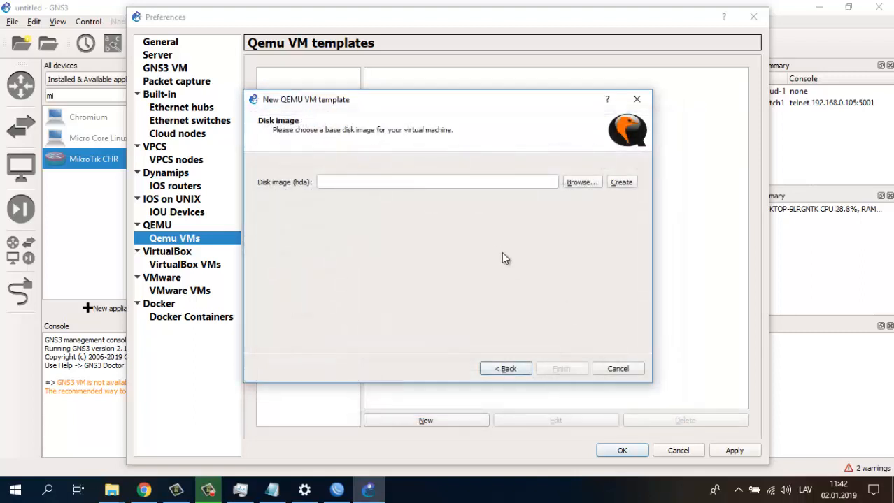
left_click(618, 368)
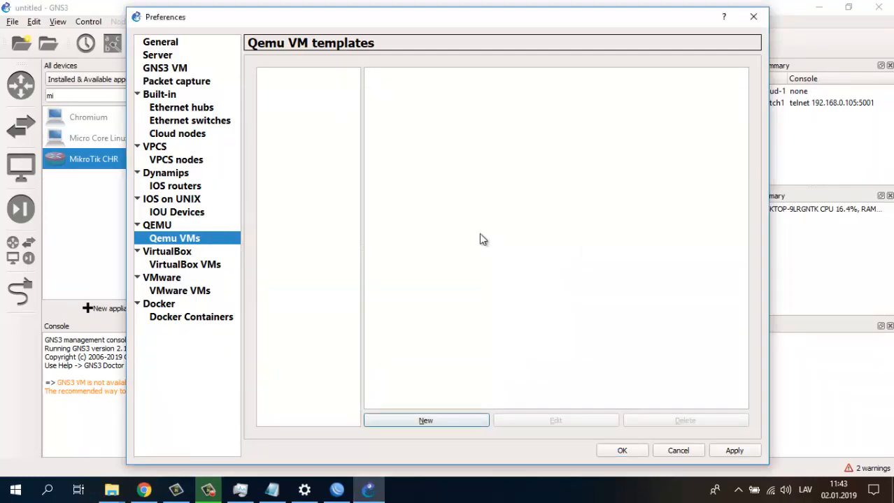
- Close Preferences, filter devices to Routers, drag MikroTik CHR to the canvas and abandon the wizard
left_click(159, 56)
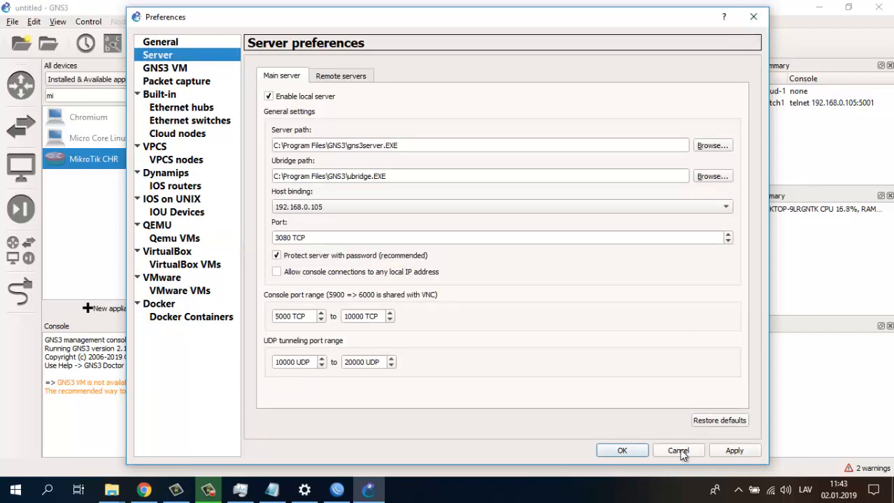
left_click(621, 451)
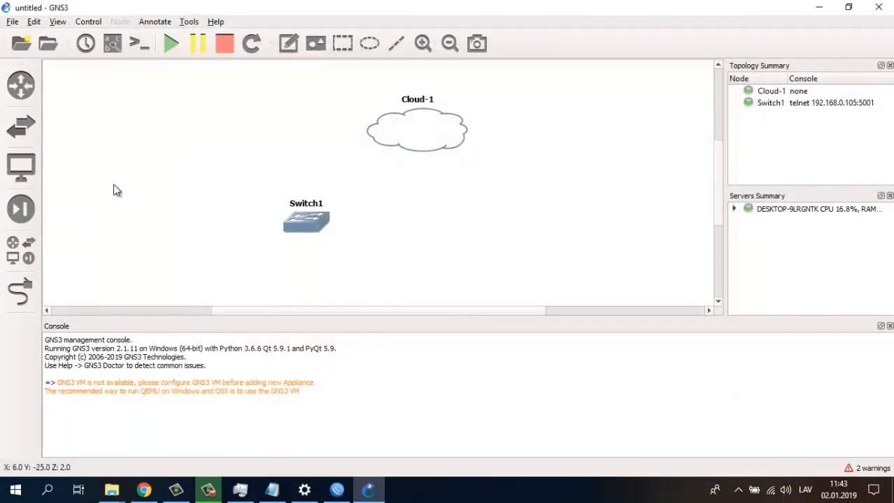
left_click(12, 259)
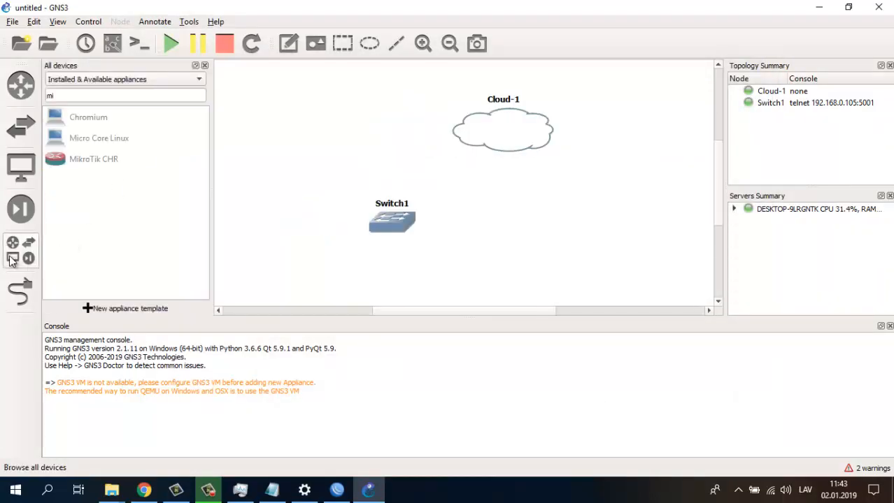
left_click(17, 83)
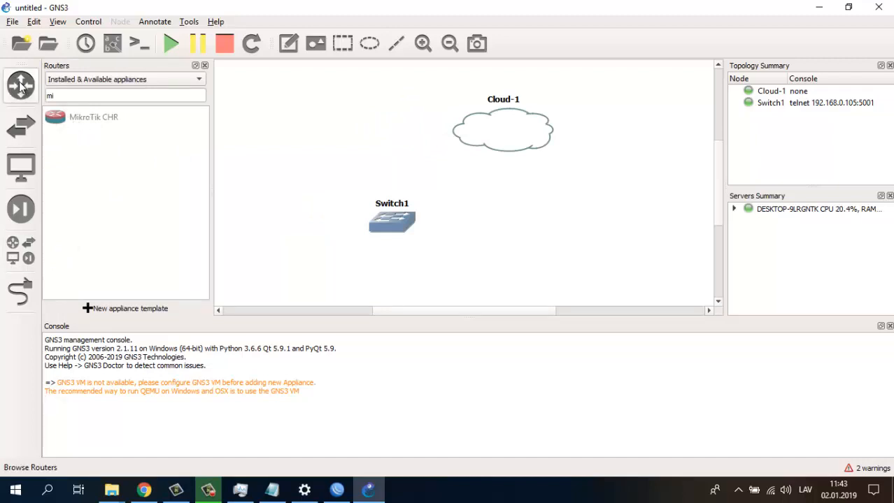
left_click_drag(60, 117, 231, 144)
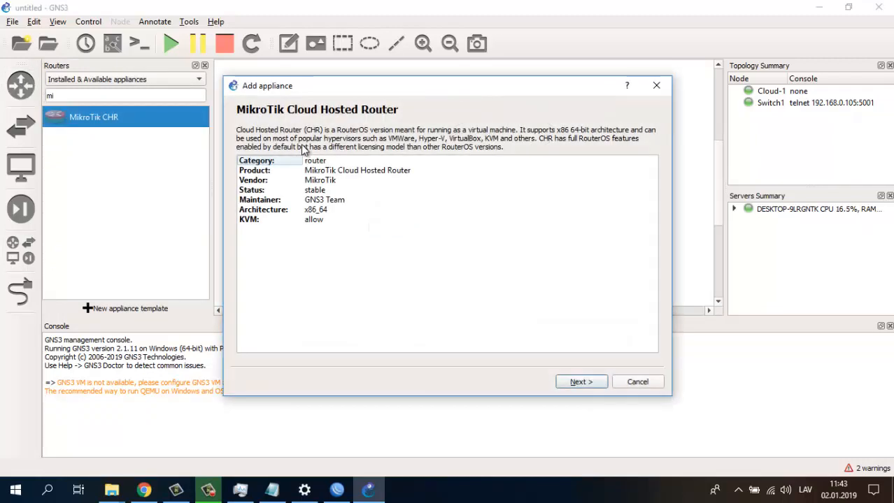
left_click(207, 490)
left_click(831, 430)
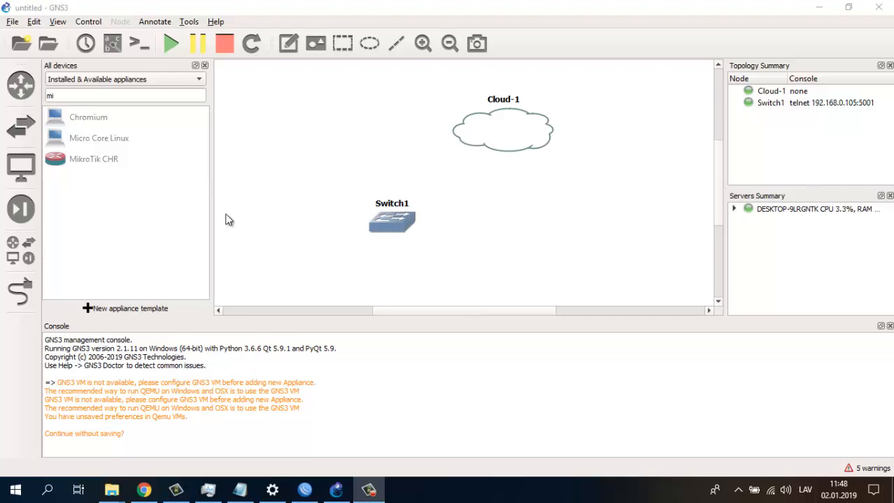
- Create a Qemu VM template named Mikro1 with default binary, 256 MB RAM and telnet console
left_click(115, 312)
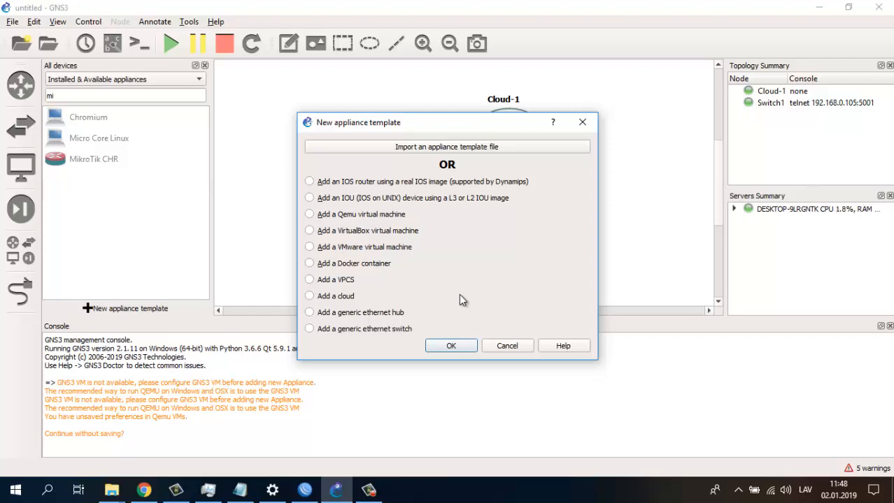
left_click(336, 216)
left_click(458, 345)
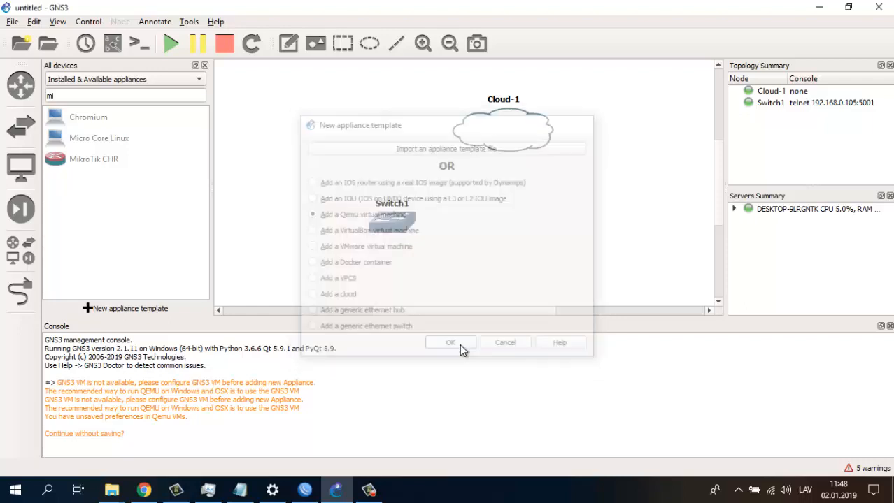
left_click(334, 150)
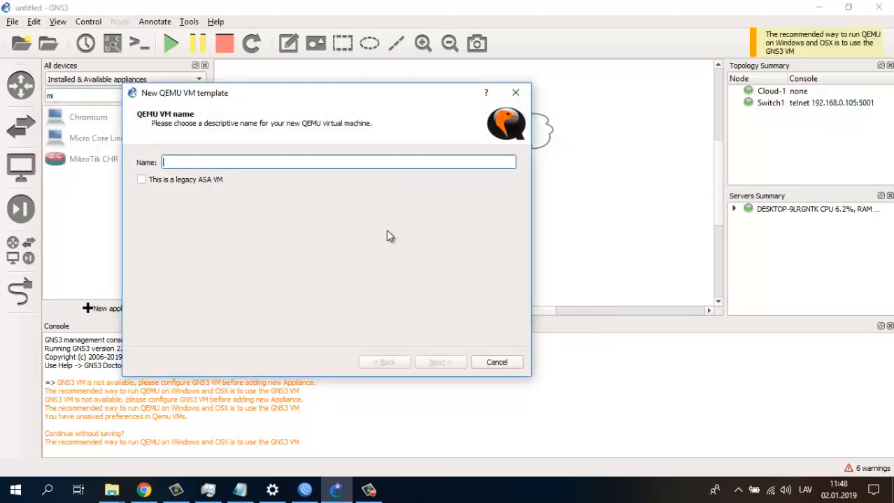
type("Mikro1")
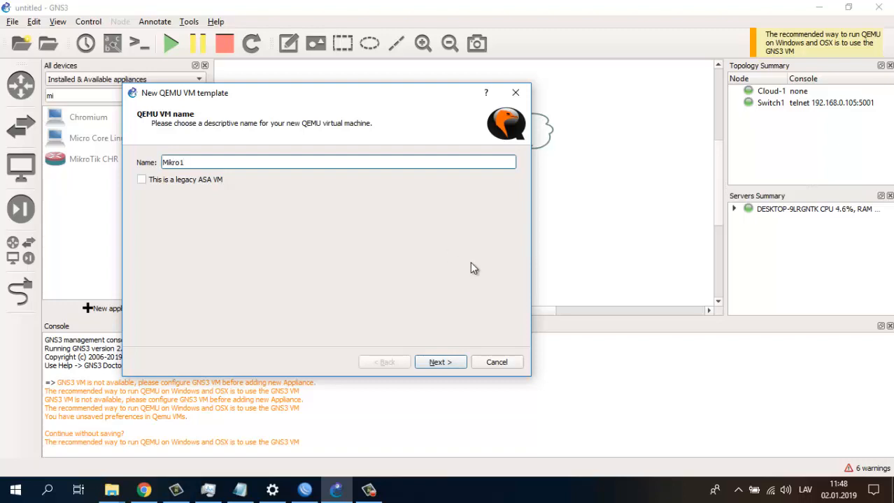
left_click(437, 362)
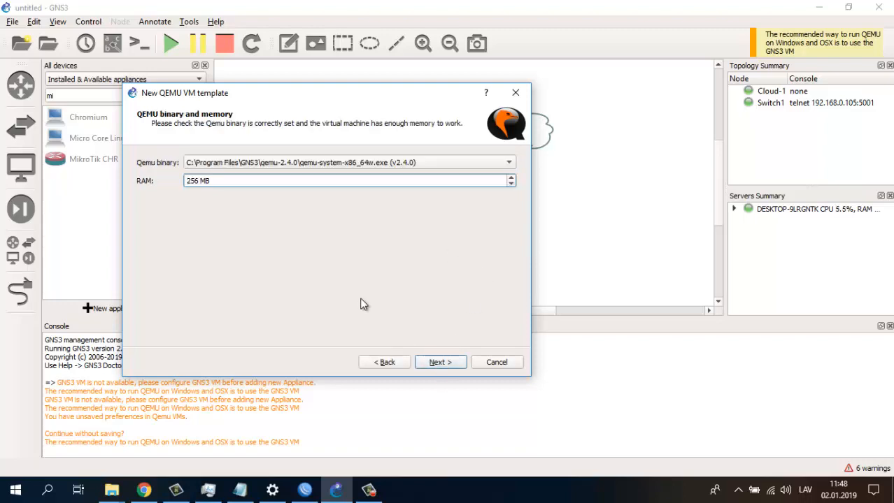
left_click(434, 361)
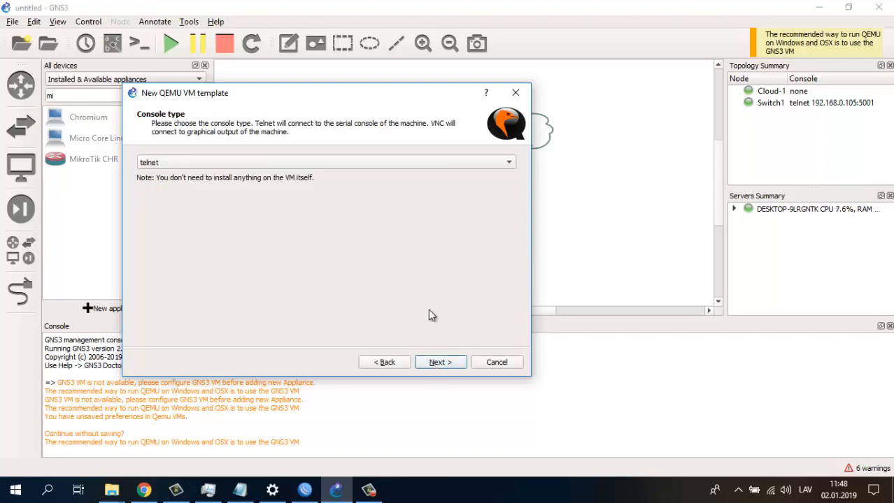
left_click(435, 361)
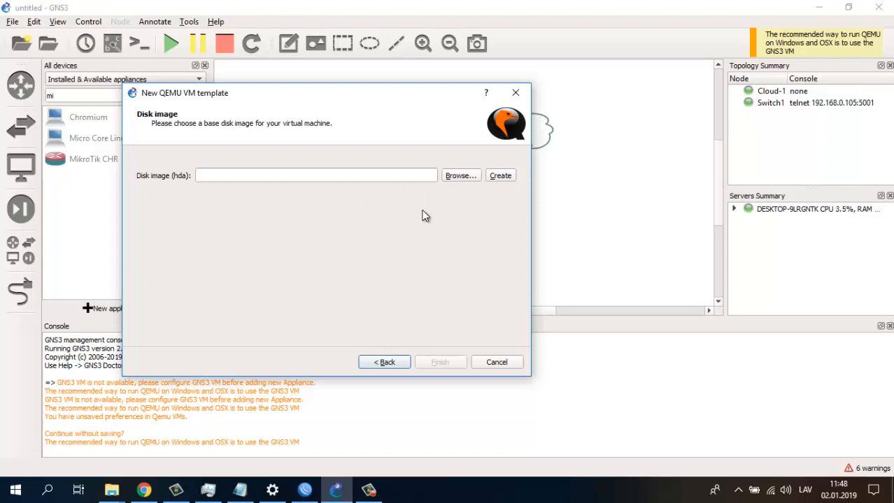
- Select D:\NETWORK-GNS3\1\chr-6.38.1.img as the disk image and copy it into the default images directory
left_click(460, 176)
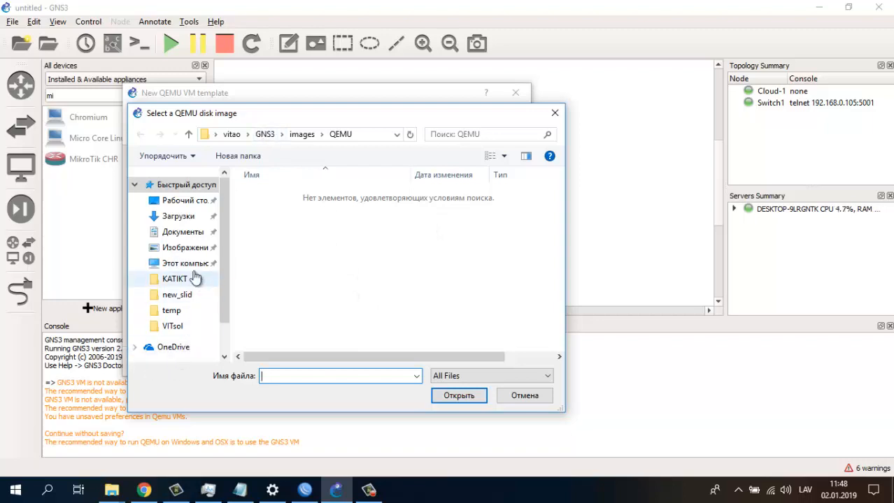
scroll(178, 334, "down", 1)
left_click(180, 337)
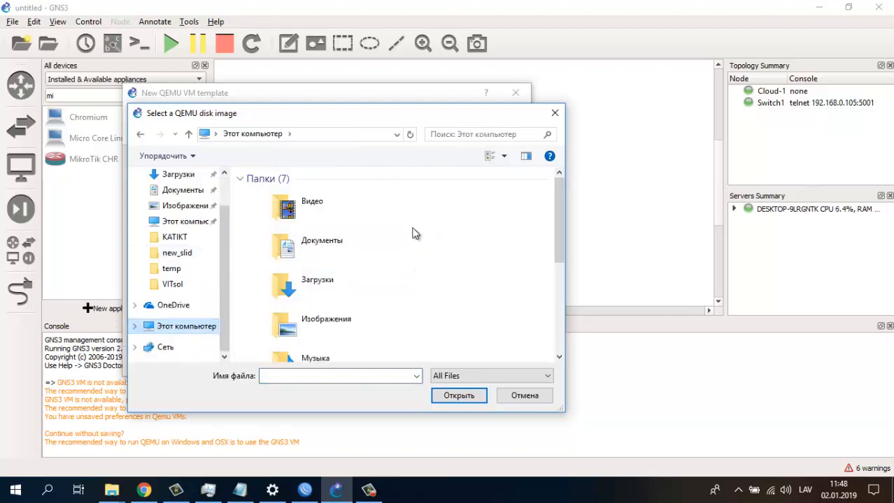
scroll(415, 232, "down", 5)
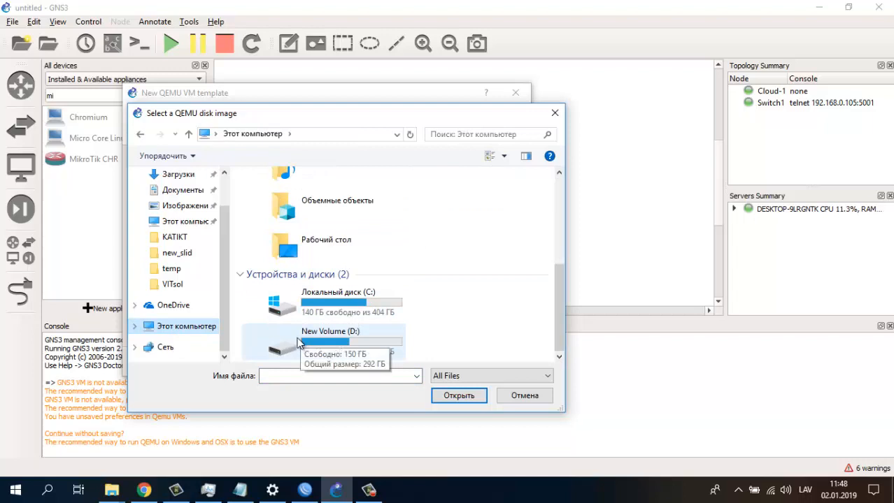
double_click(302, 344)
double_click(286, 235)
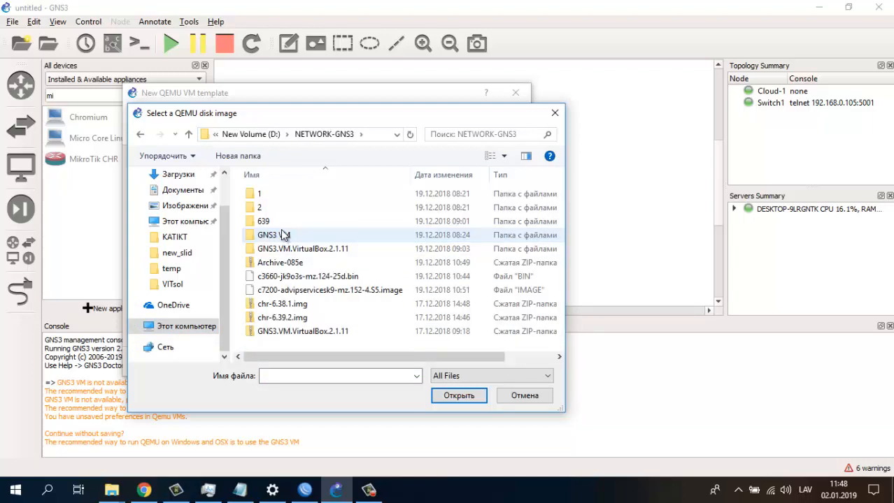
double_click(299, 193)
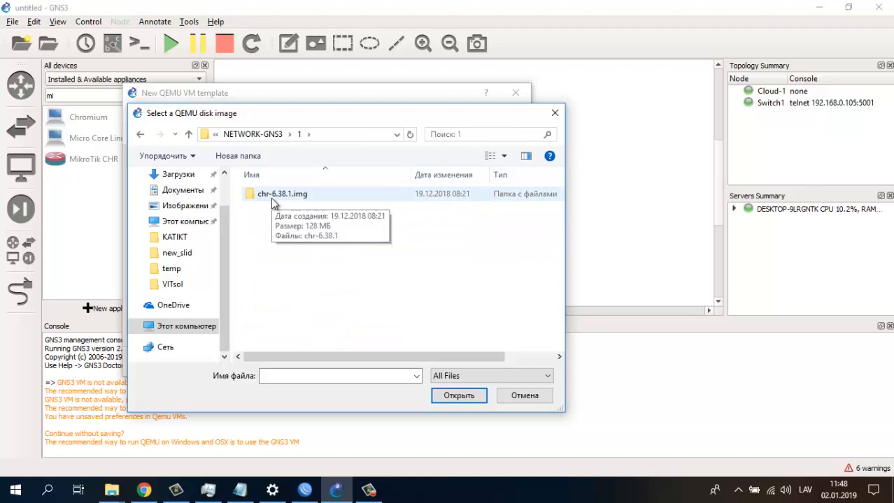
double_click(279, 196)
left_click(267, 195)
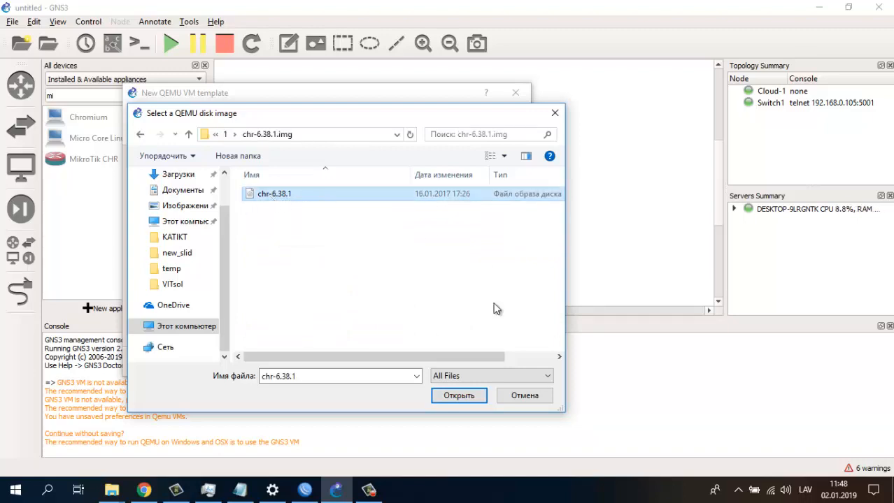
left_click(450, 401)
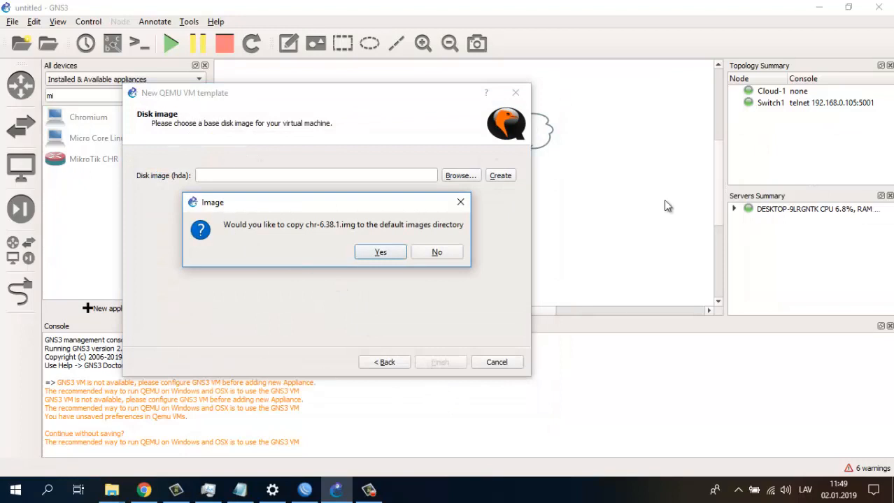
left_click(382, 256)
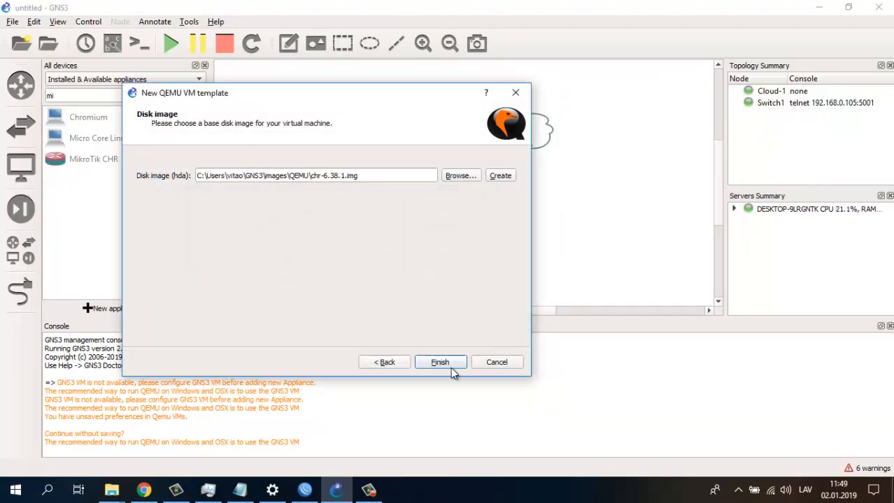
- Finish the Mikro1 template and apply it in Preferences
left_click(439, 364)
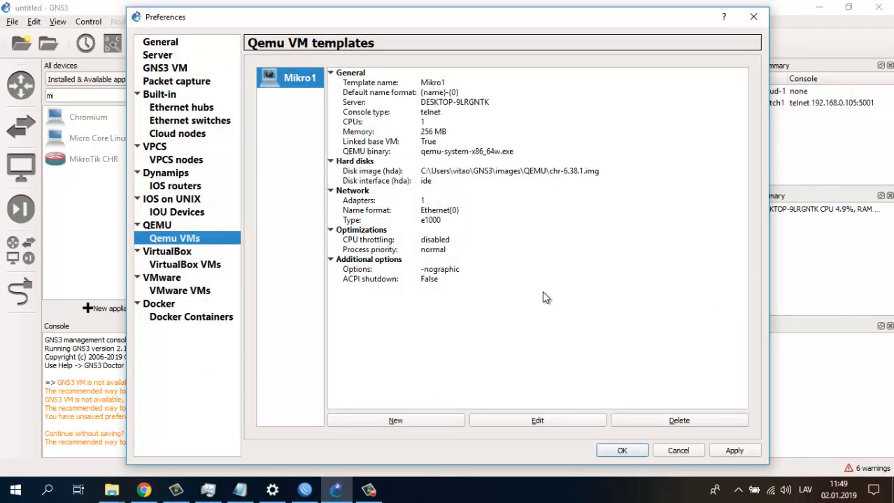
left_click(742, 452)
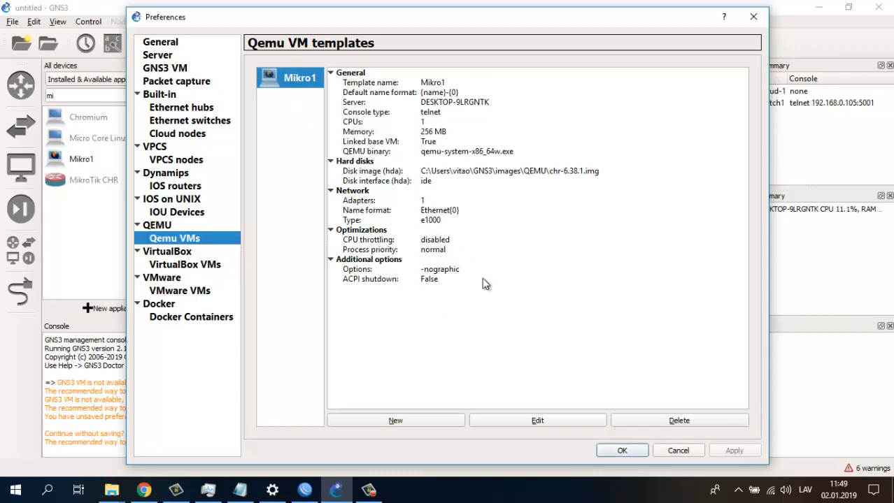
left_click(530, 419)
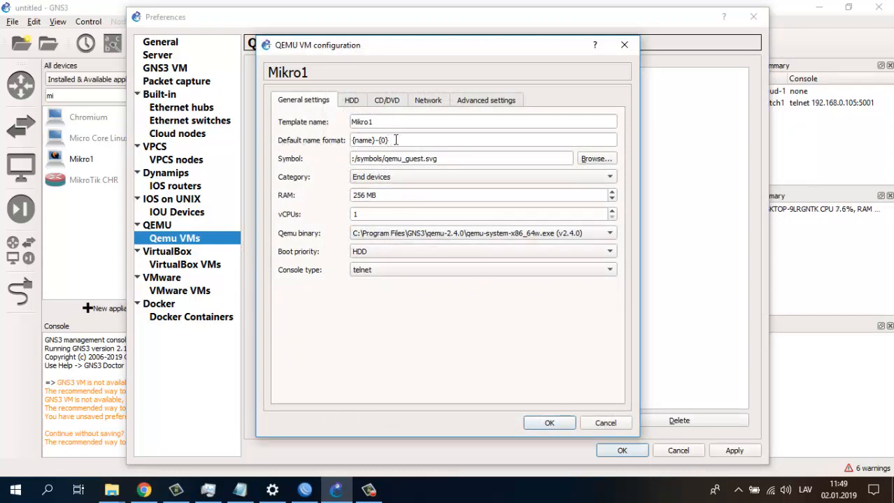
- Give Mikro1 the router symbol, found by searching 'rout'
left_click(593, 159)
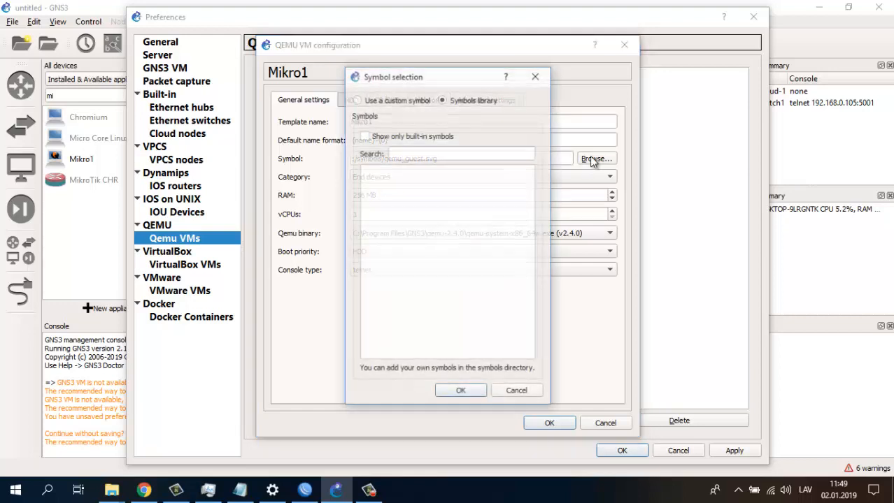
left_click(438, 153)
type("route")
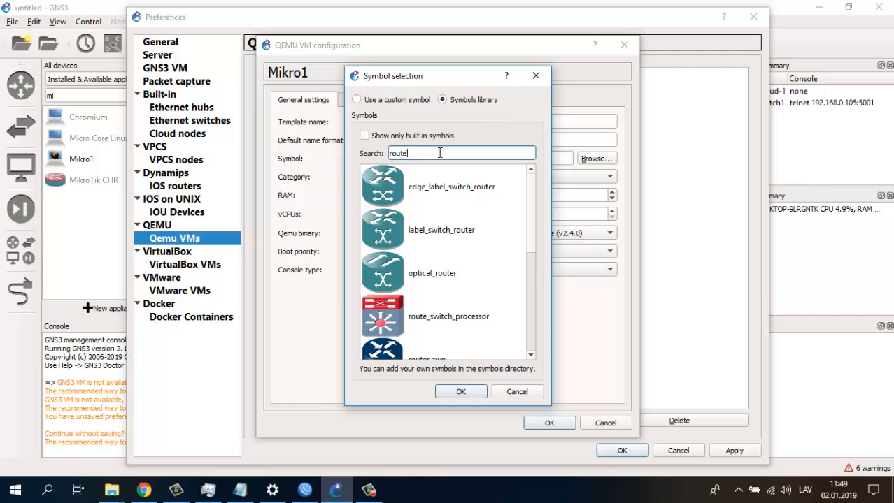
scroll(461, 202, "down", 3)
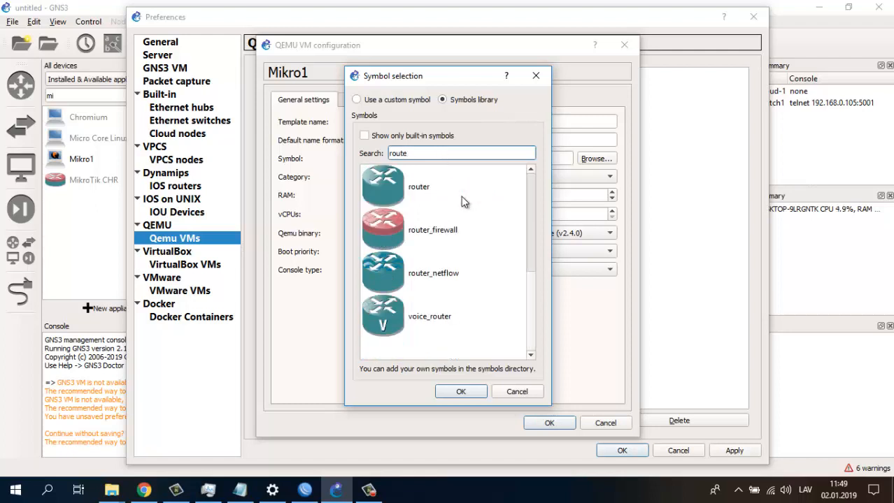
left_click(424, 185)
left_click(460, 392)
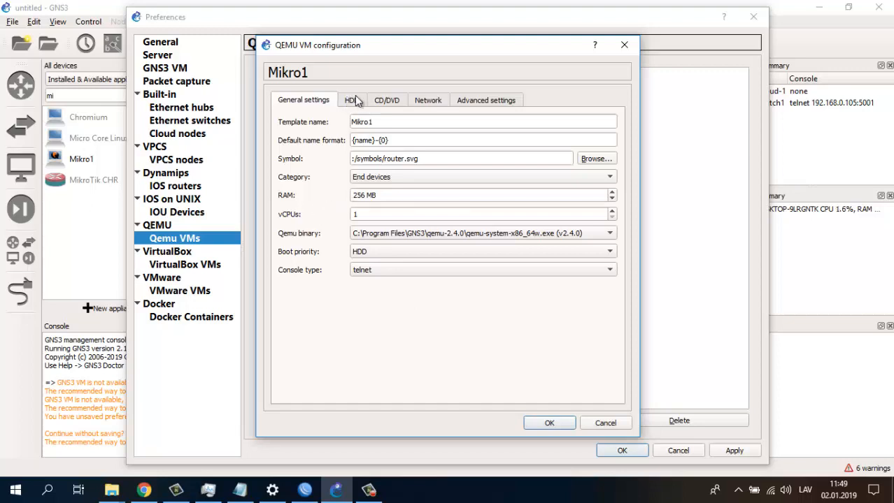
- Set Mikro1's first port name to port1 and adapters to 5, then save the preferences
left_click(421, 101)
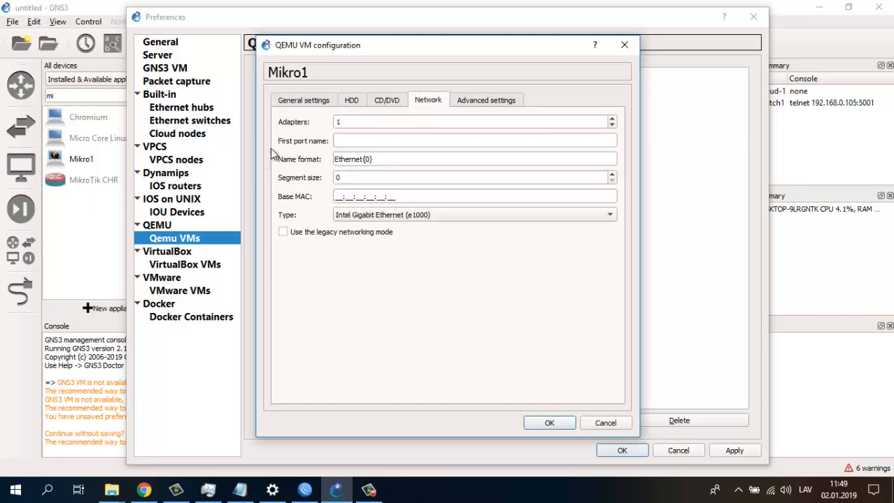
left_click(367, 140)
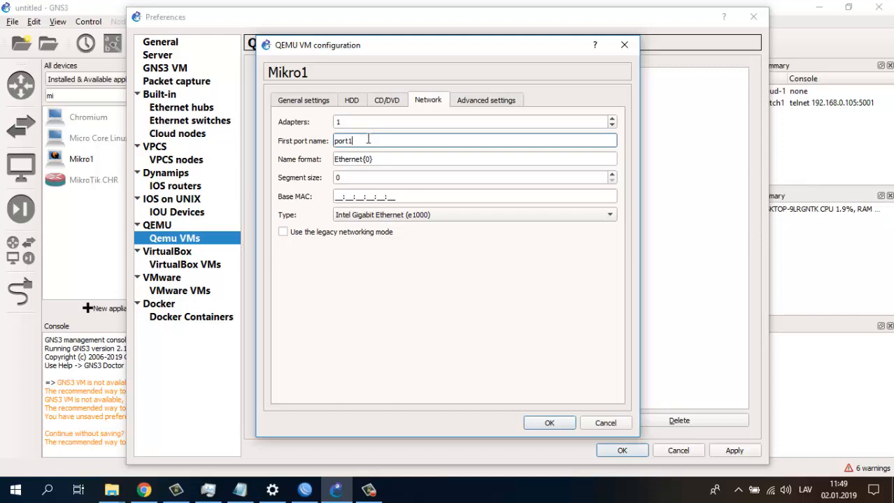
left_click(611, 120)
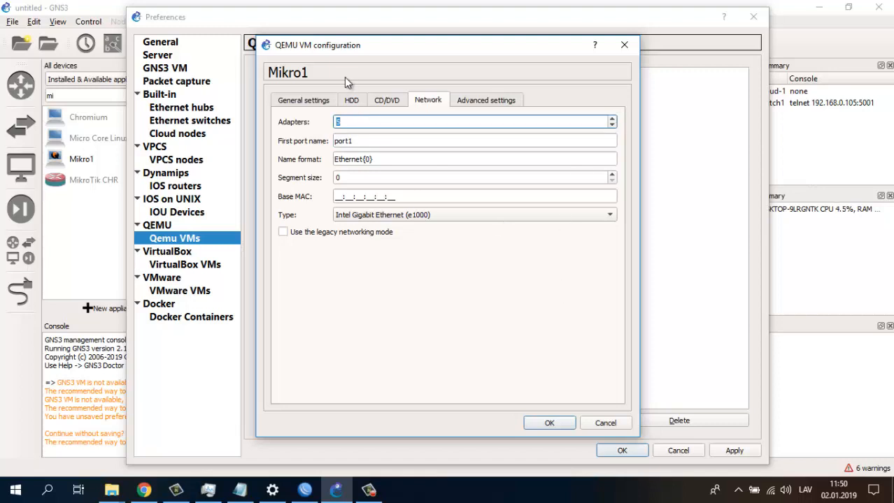
left_click(303, 102)
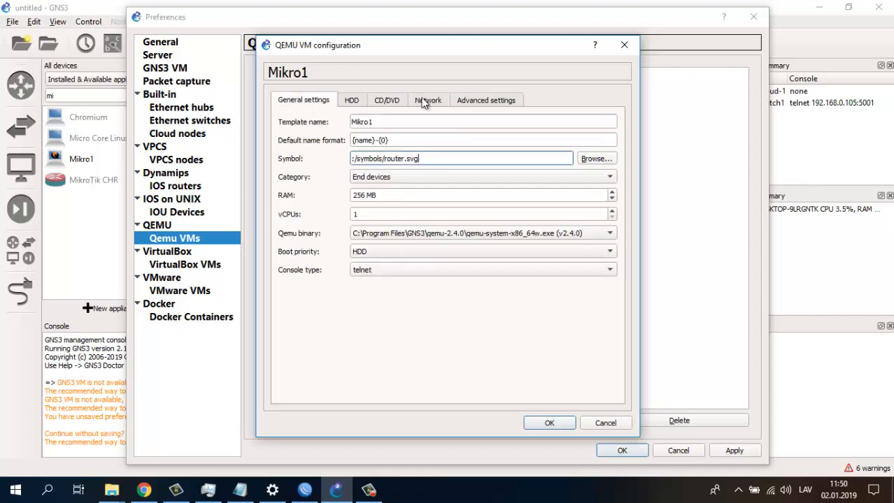
left_click_drag(372, 159, 435, 159)
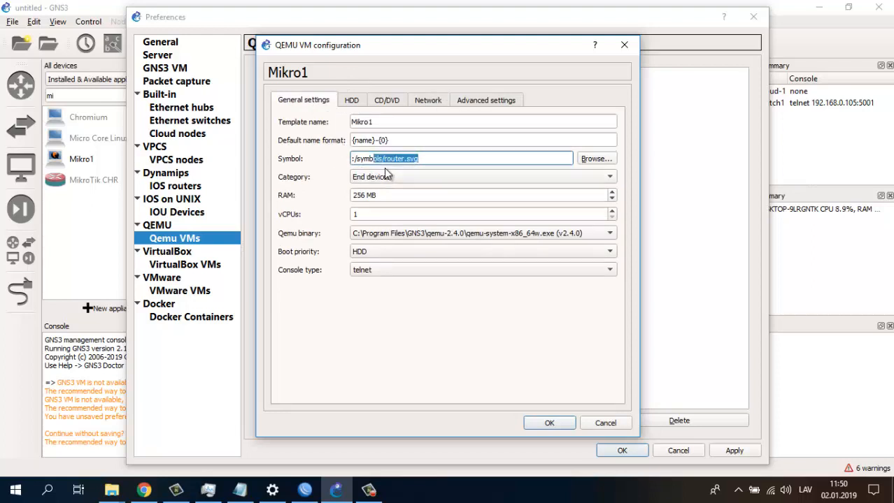
left_click(429, 103)
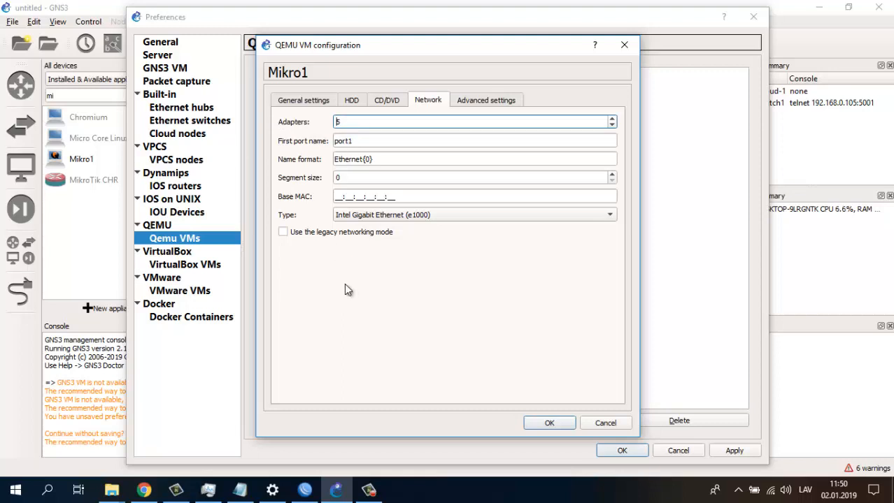
left_click(546, 423)
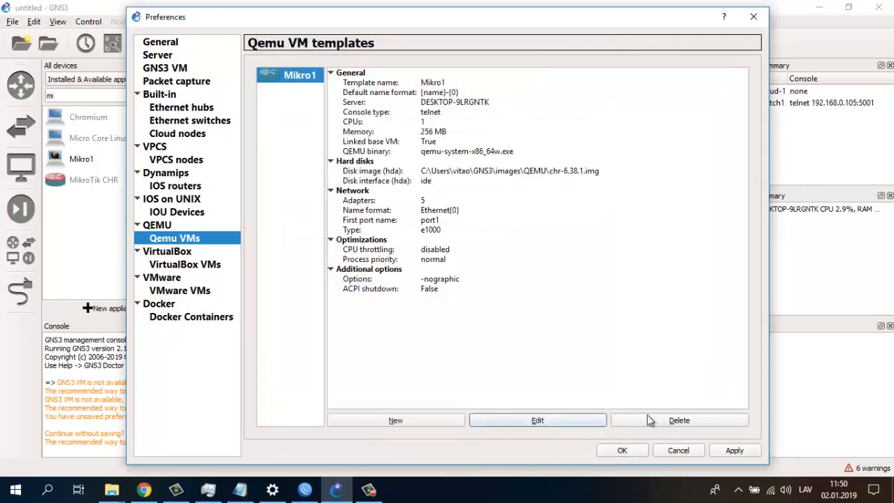
left_click(733, 449)
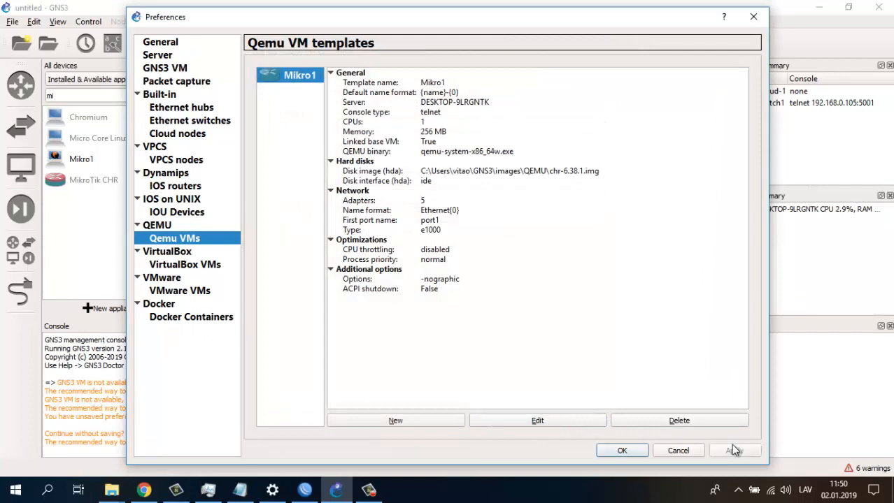
left_click(621, 451)
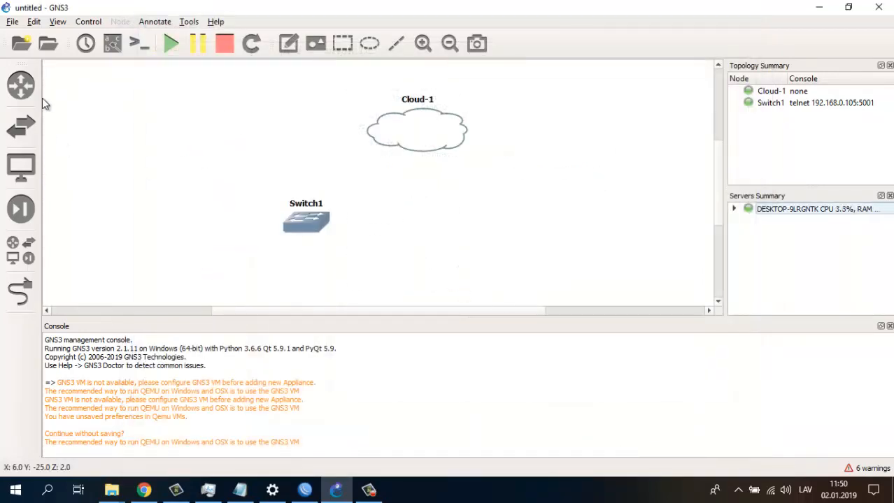
- Drag the Mikro1 appliance from All devices onto the canvas right of Switch1, creating Mikro1-1
left_click(22, 86)
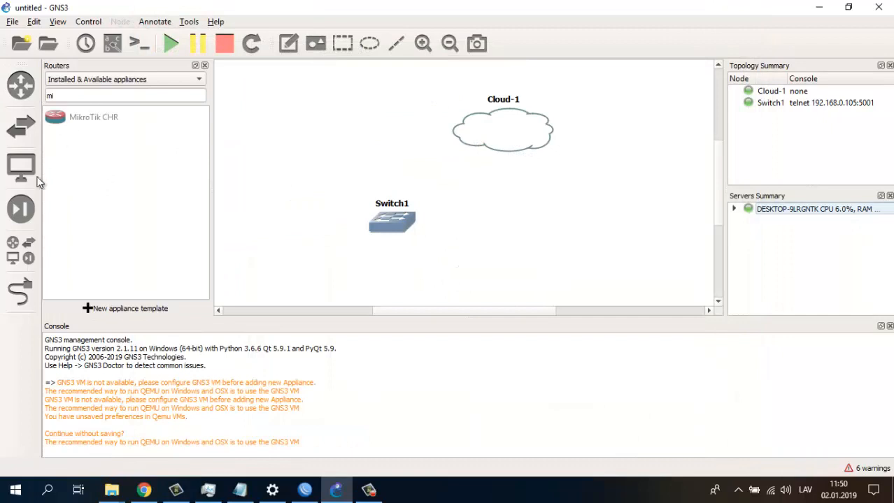
left_click(18, 249)
left_click(59, 163)
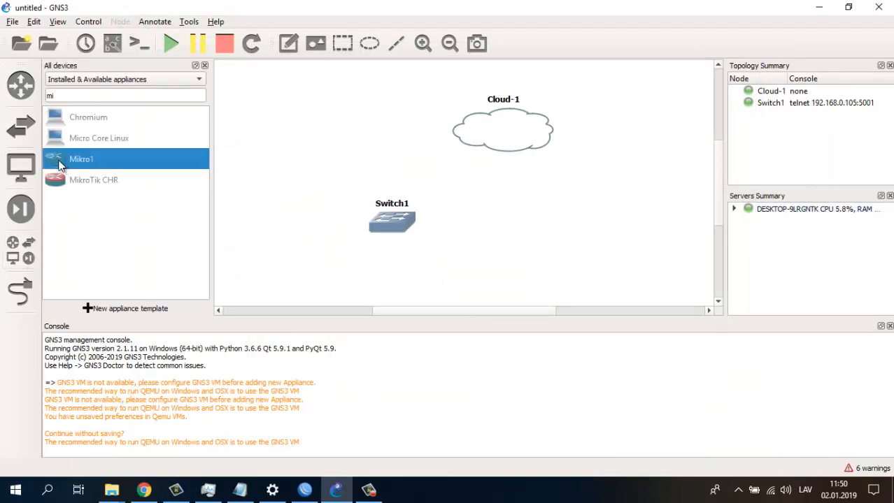
left_click_drag(64, 159, 551, 221)
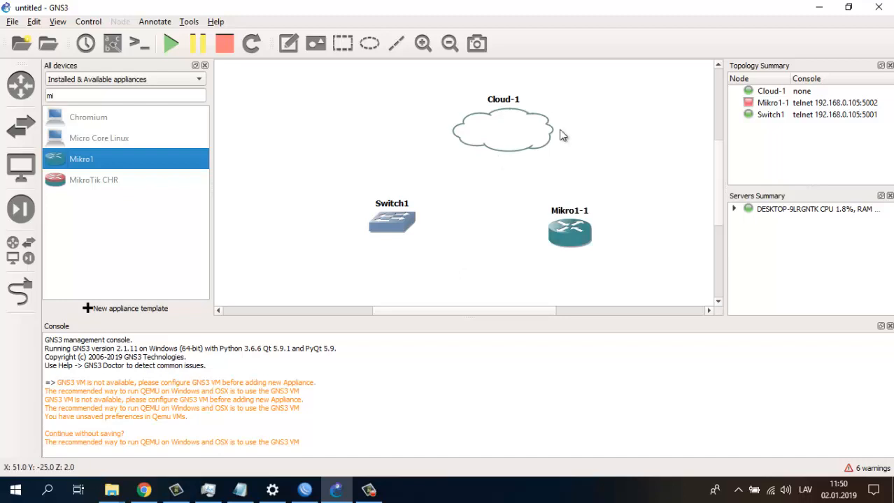
mouse_move(413, 218)
left_click(21, 291)
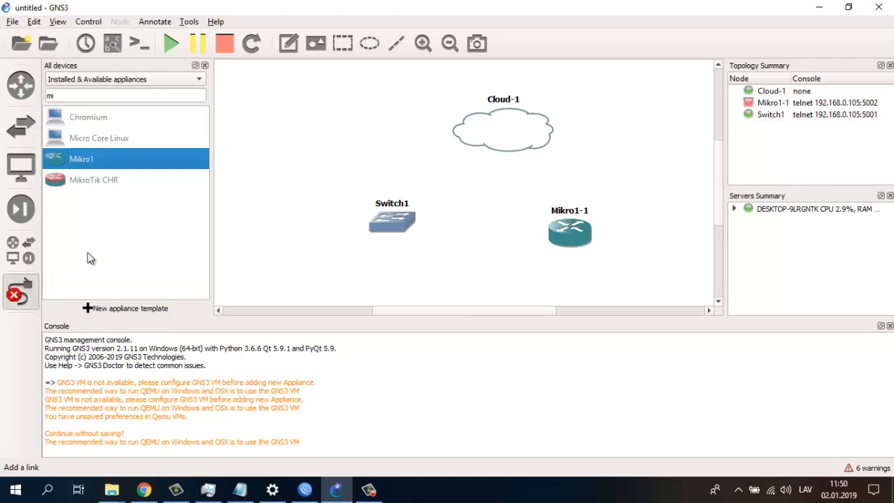
left_click(20, 290)
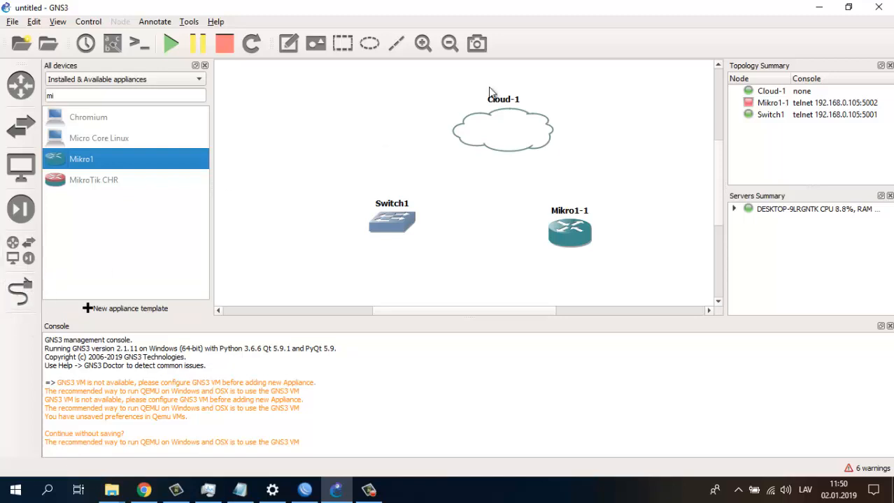
- In Cloud-1's configuration, show special interfaces, add Wi-Fi and delete Ethernet
right_click(507, 137)
left_click(548, 139)
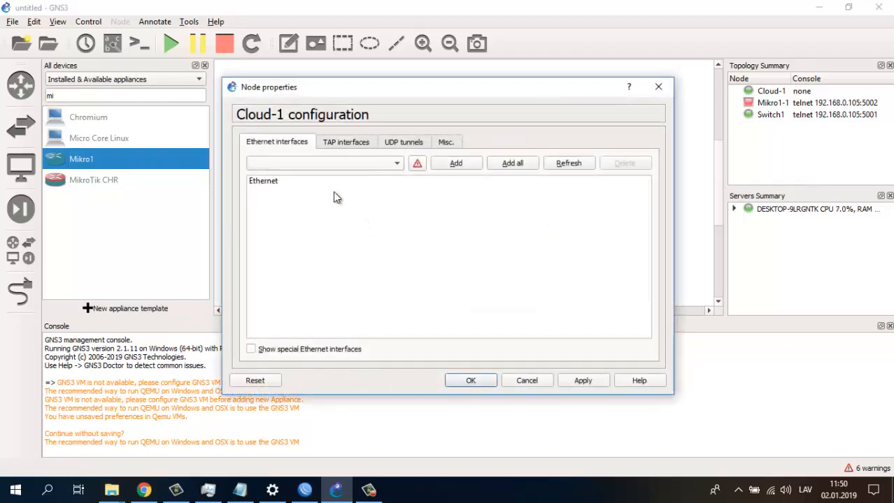
left_click(258, 183)
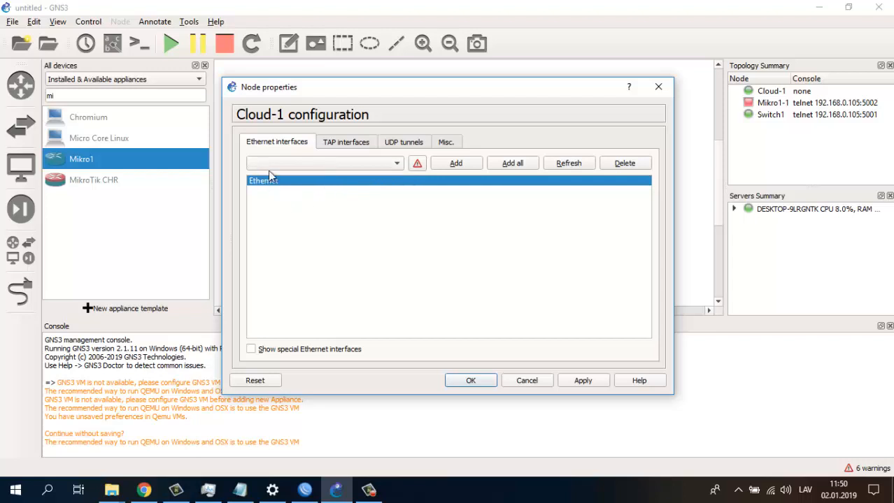
left_click(251, 351)
left_click(458, 166)
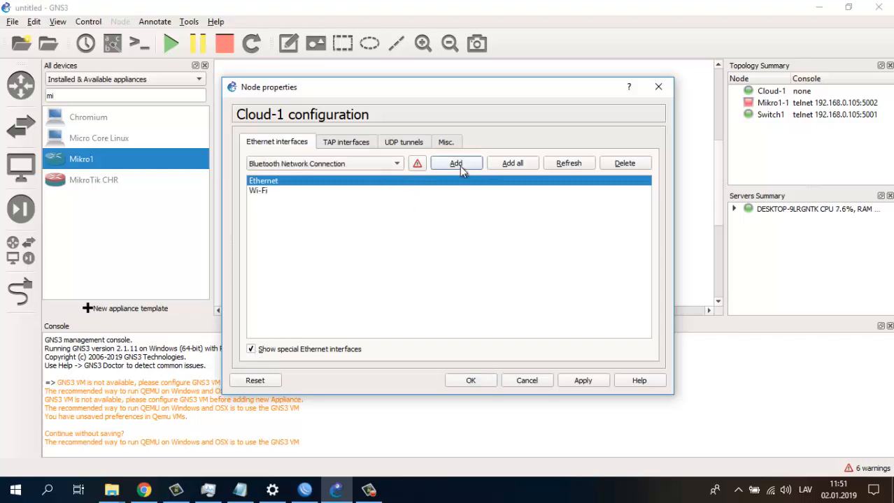
left_click(625, 165)
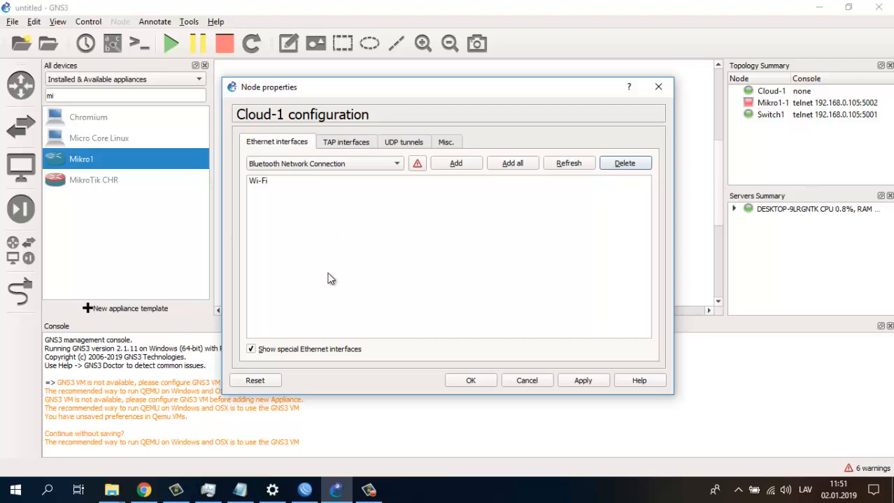
- Check in Windows network adapter options that Wi-Fi is the connected adapter
left_click(272, 489)
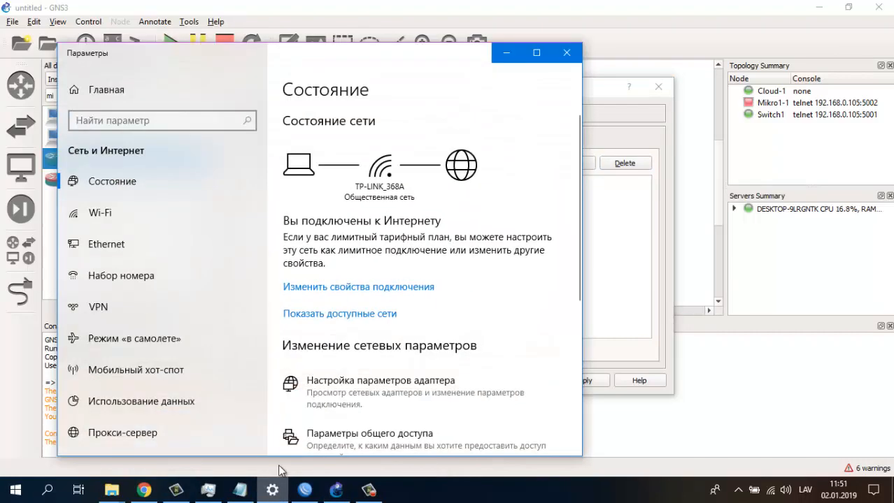
left_click(351, 382)
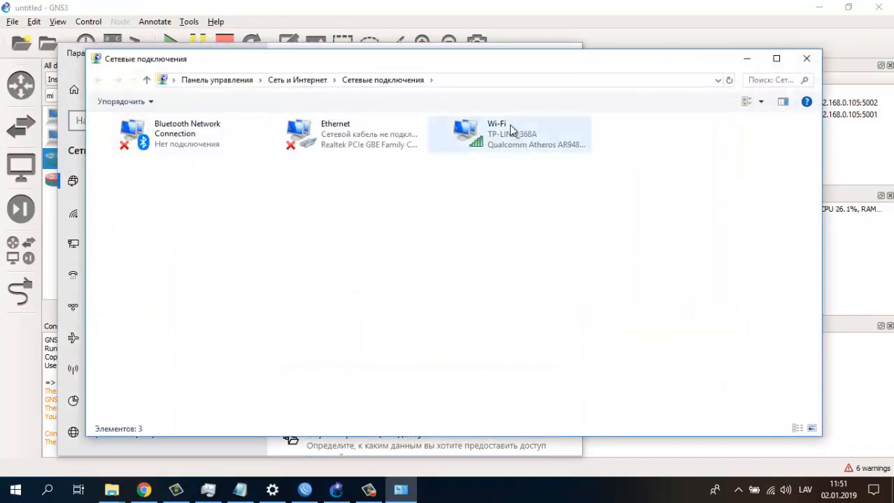
left_click(509, 126)
left_click(325, 147)
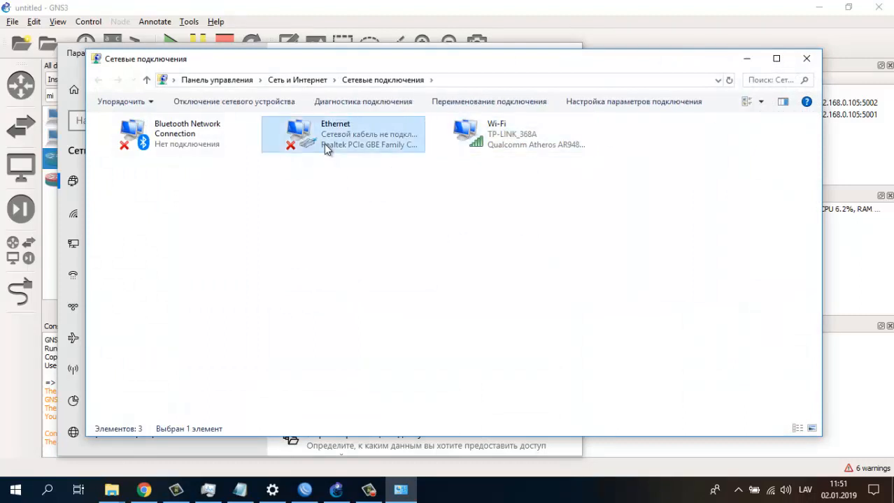
left_click(331, 202)
left_click(406, 143)
left_click(496, 144)
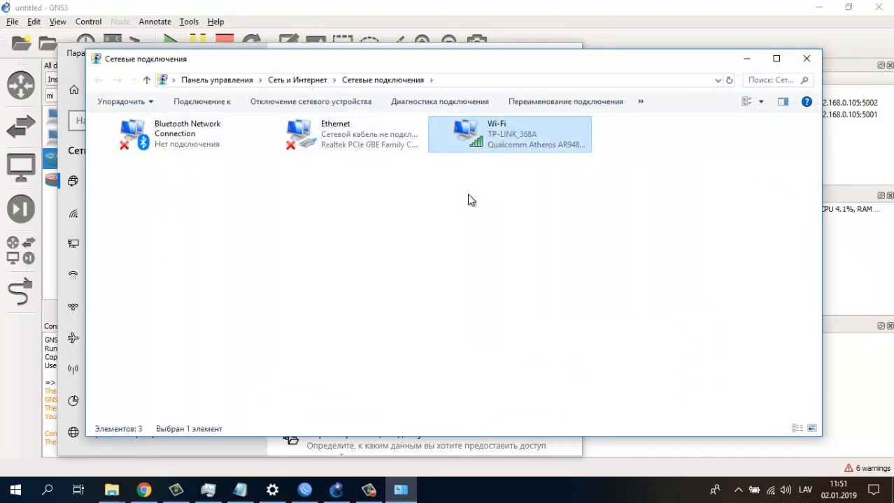
left_click(417, 210)
left_click(804, 58)
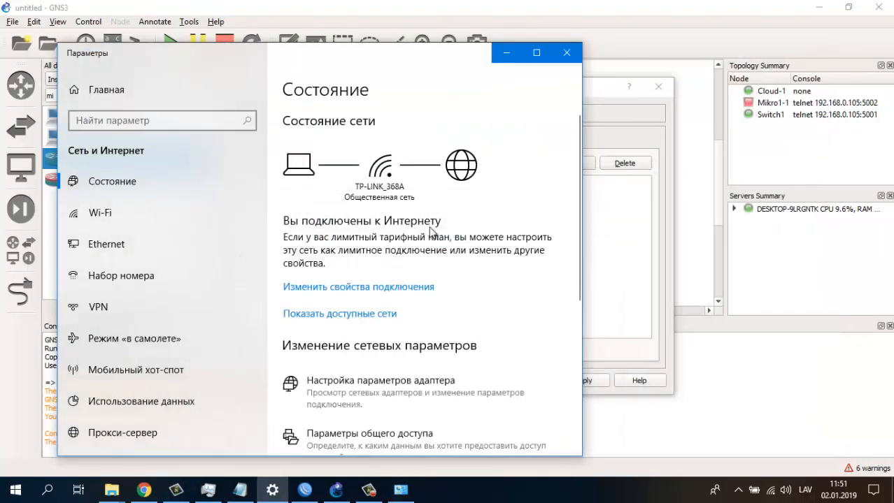
left_click(506, 54)
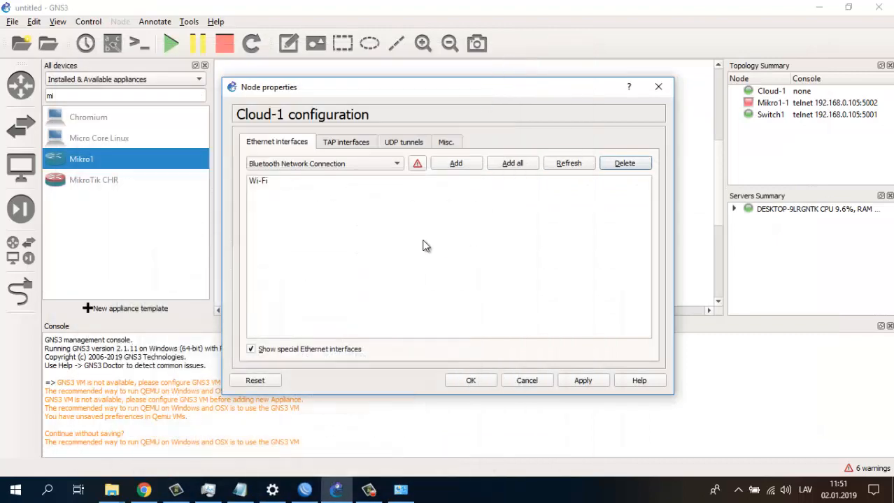
- Apply and save Cloud-1's Wi-Fi-only interface configuration
left_click(277, 183)
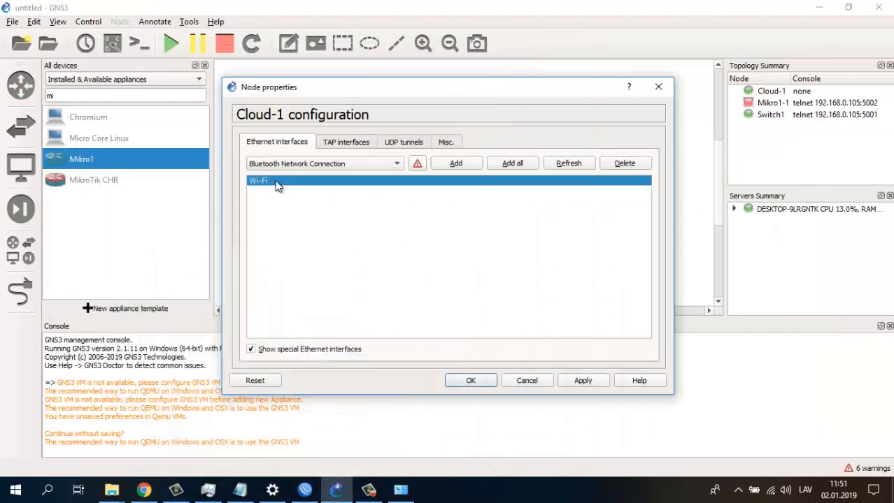
left_click(581, 382)
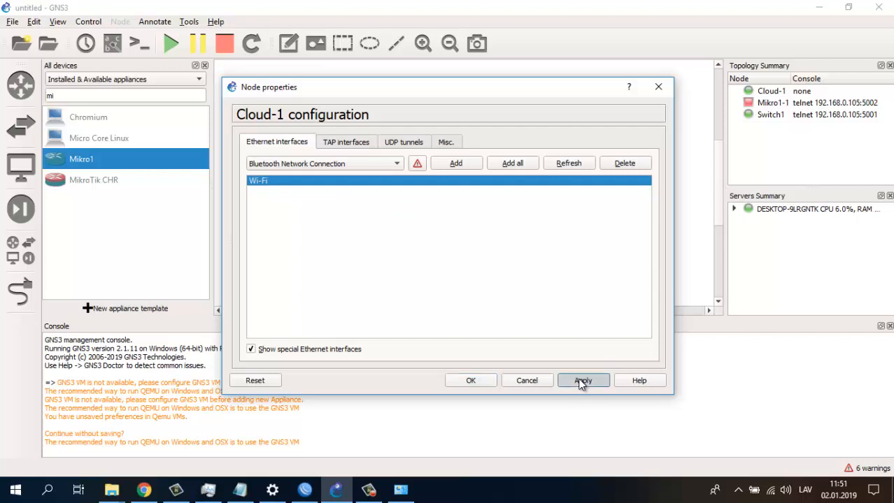
left_click(467, 382)
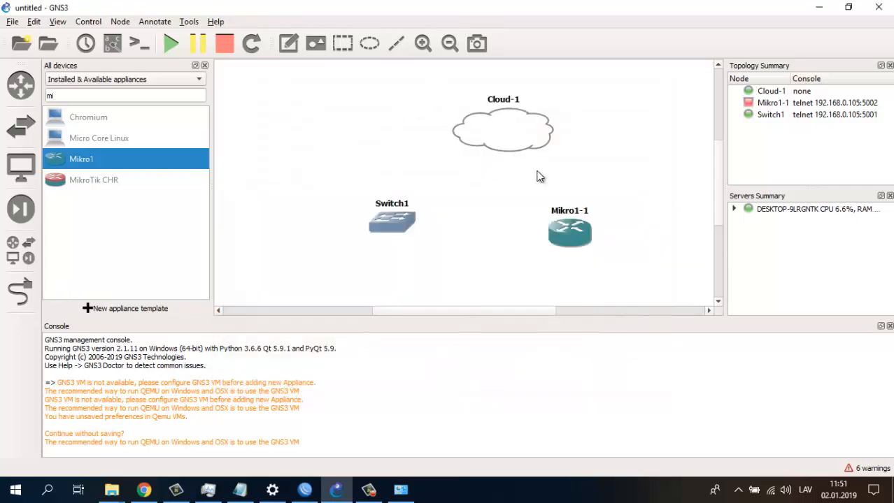
- Link Cloud-1's Wi-Fi interface to Switch1 Ethernet0
left_click(20, 291)
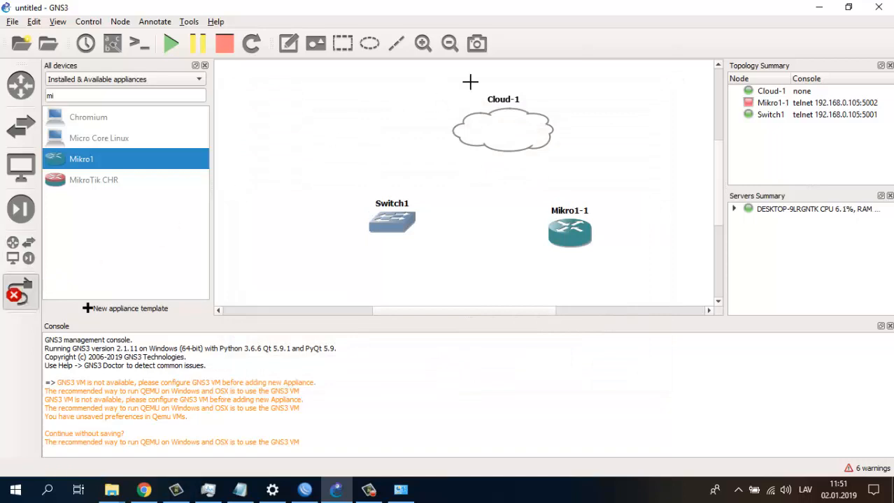
left_click(507, 130)
left_click(527, 137)
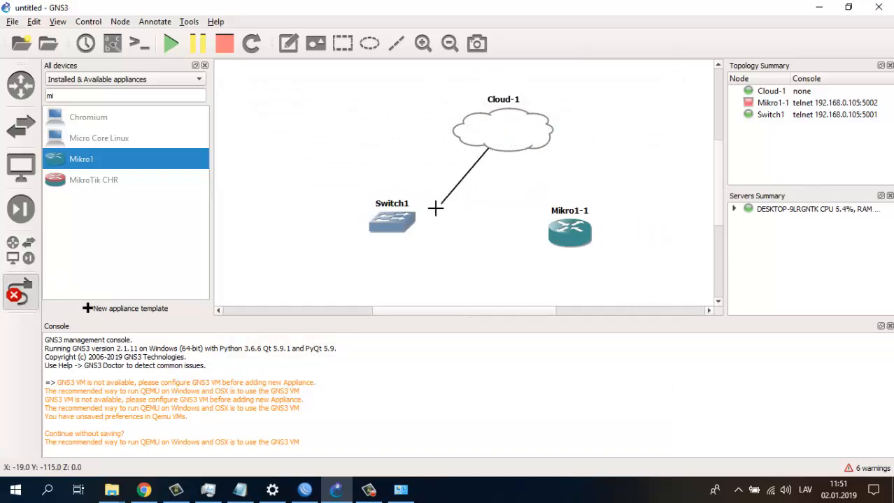
left_click(399, 218)
left_click(418, 233)
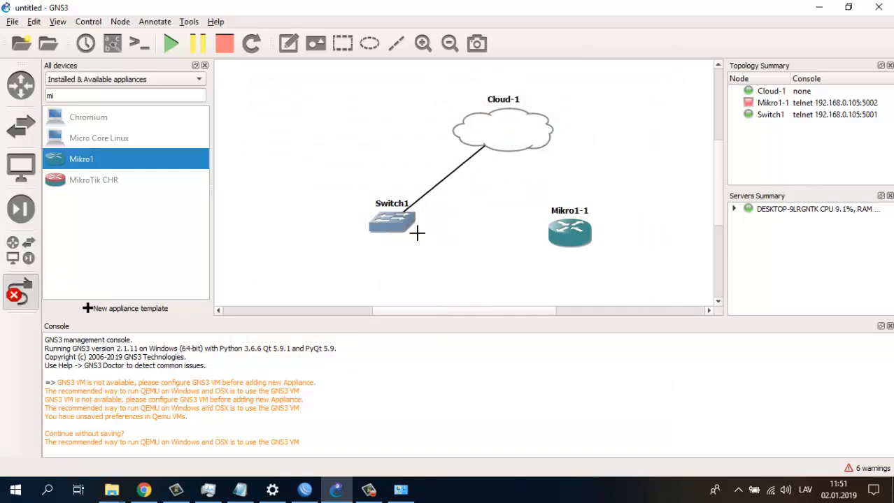
- Link Switch1 Ethernet1 to Mikro1-1 port1 and start the Mikro1-1 router
left_click(399, 227)
left_click(419, 245)
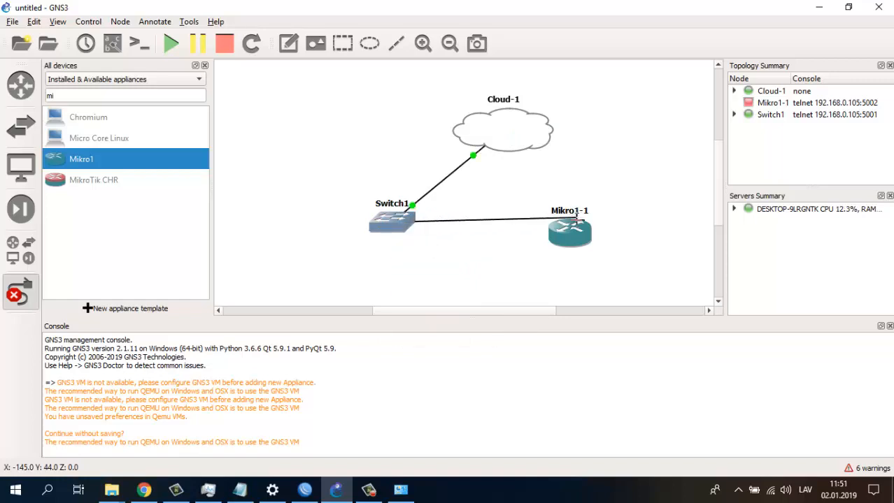
left_click(571, 238)
left_click(587, 239)
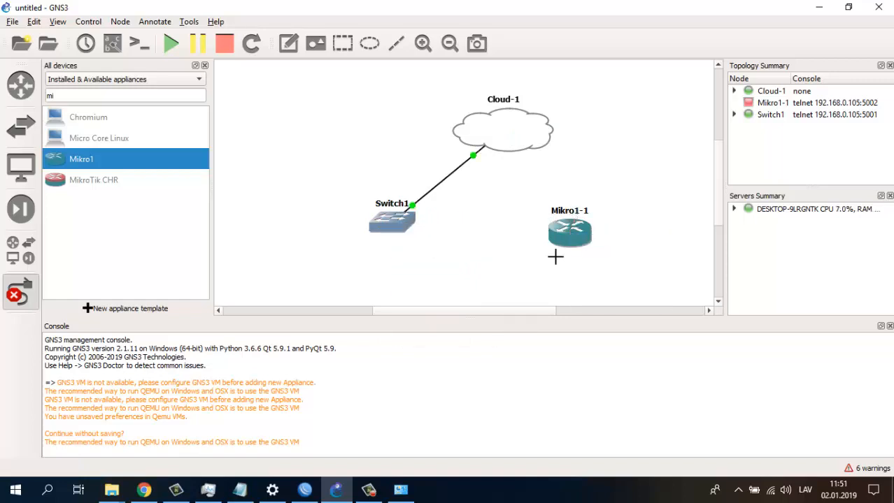
key("Escape")
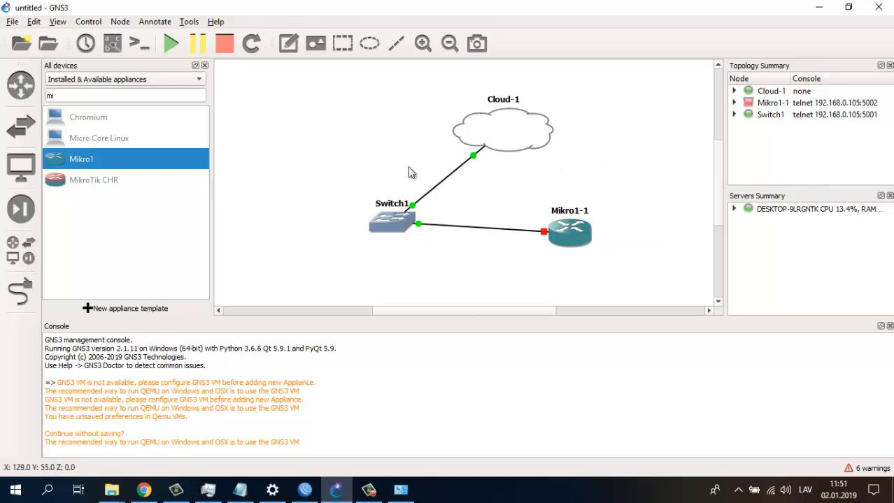
right_click(565, 233)
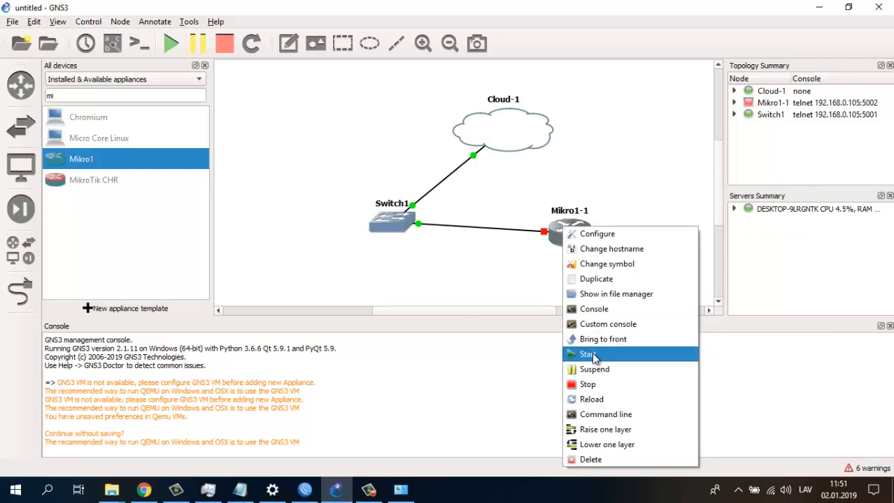
left_click(591, 354)
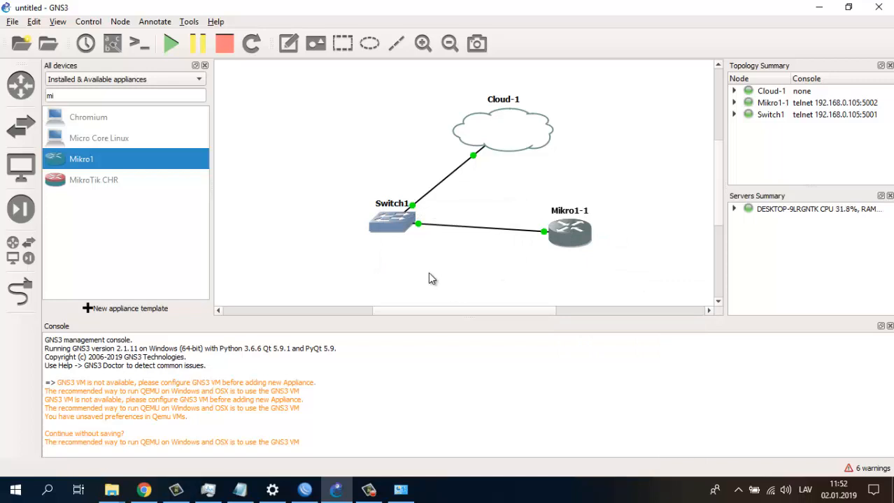
right_click(575, 235)
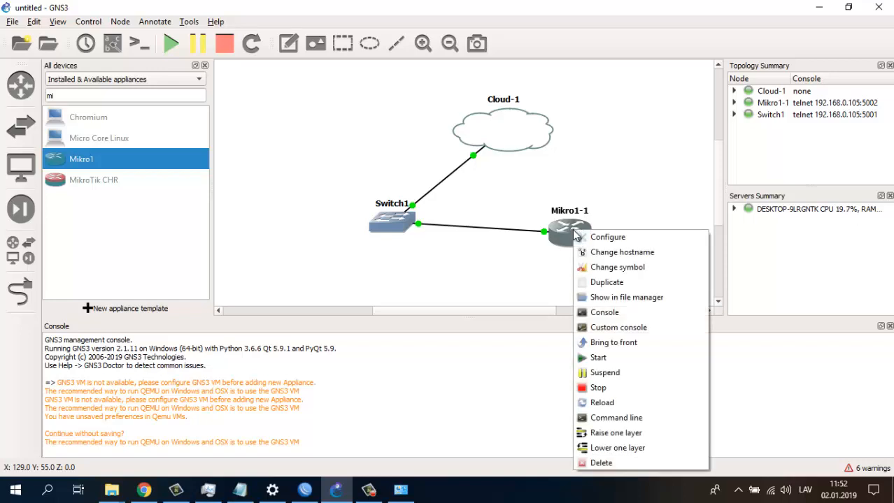
left_click(514, 265)
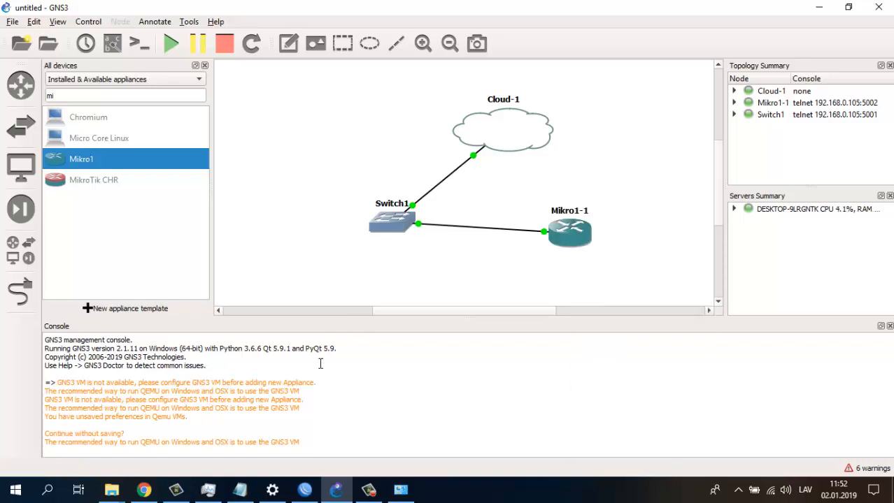
left_click(240, 489)
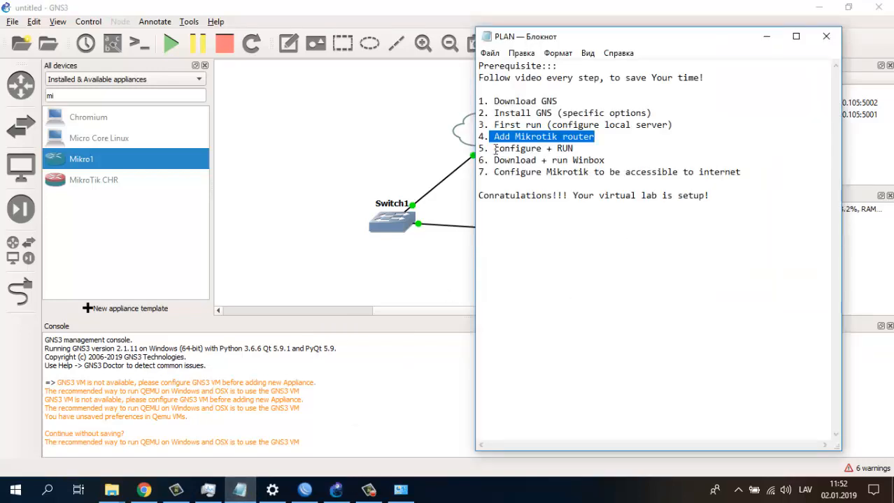
left_click(538, 135)
left_click_drag(480, 137, 595, 138)
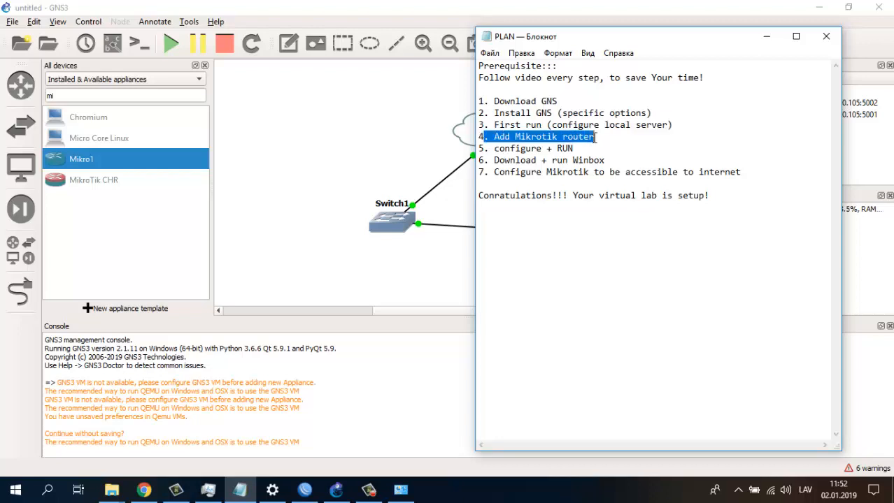
left_click(576, 184)
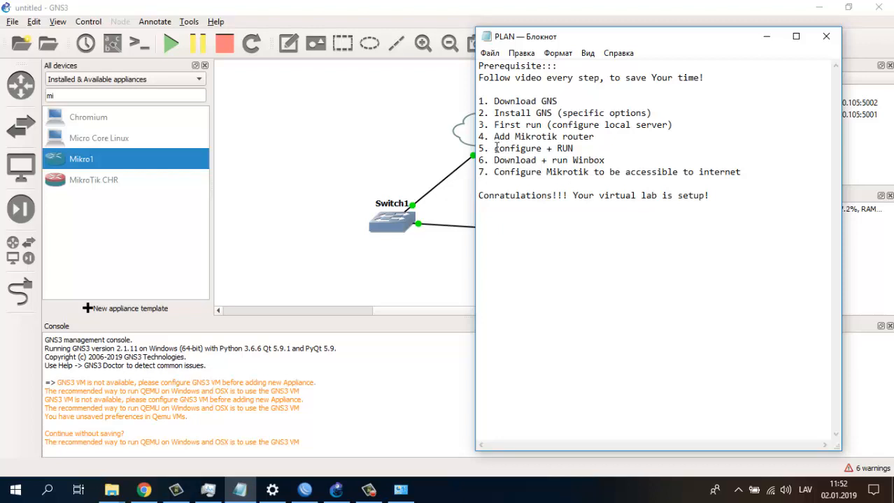
left_click_drag(494, 148, 573, 149)
left_click(758, 41)
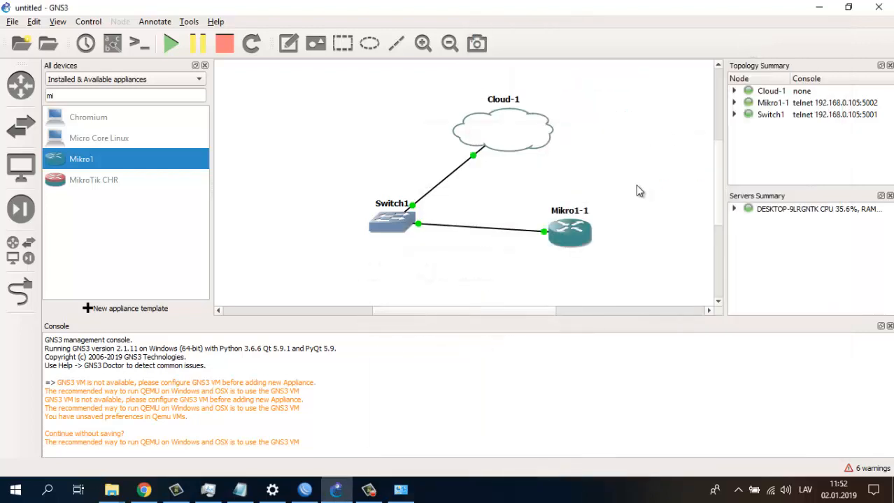
right_click(565, 233)
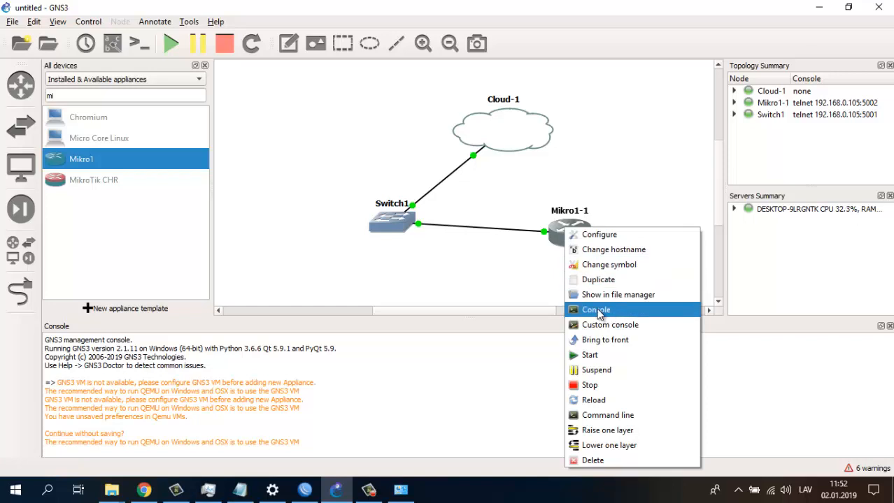
- Open a Solar-PuTTY console on Mikro1-1 and resize the console window to fit
left_click(597, 311)
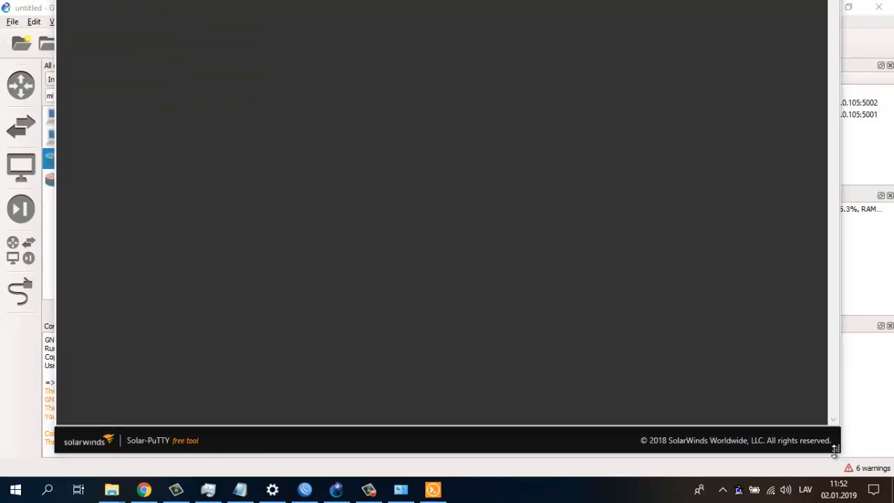
left_click_drag(838, 449, 763, 413)
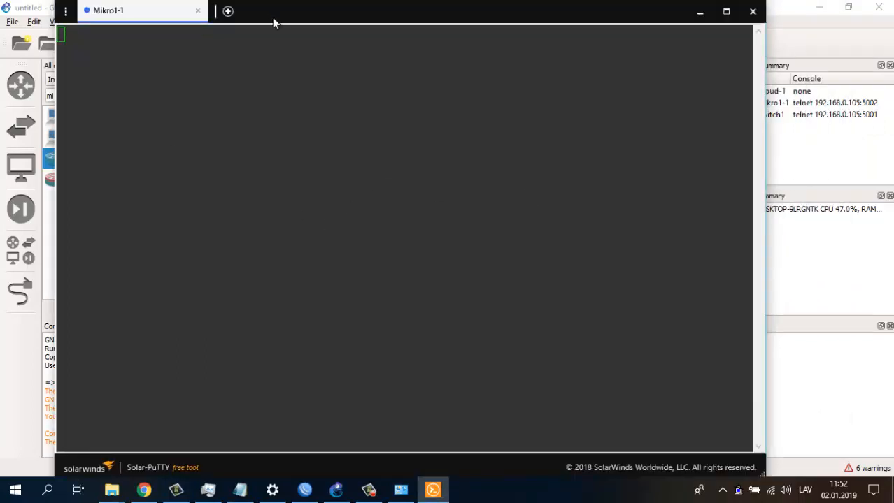
left_click(155, 40)
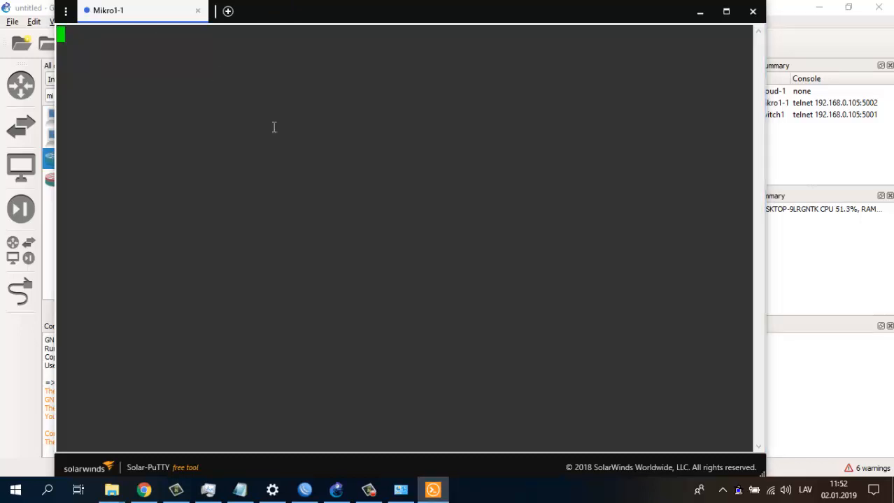
- Log in as admin with an empty password, answer y, and page through the license to the prompt
key("Return")
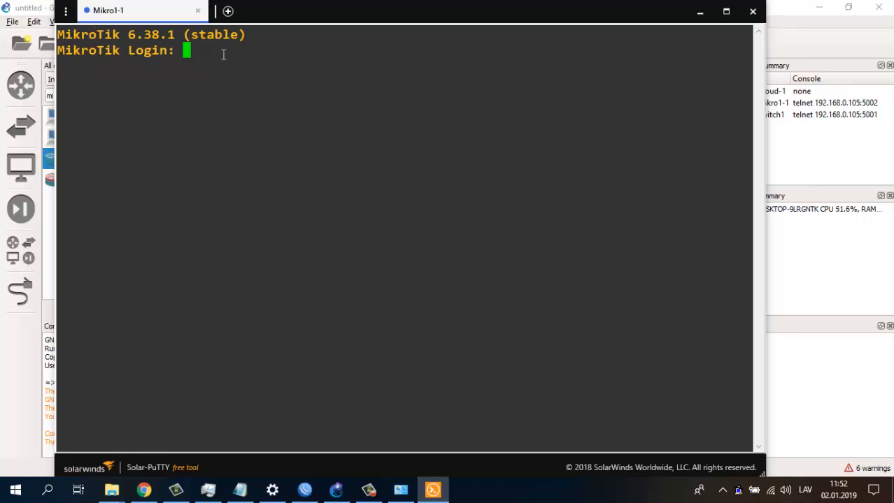
type("admin")
key("Return")
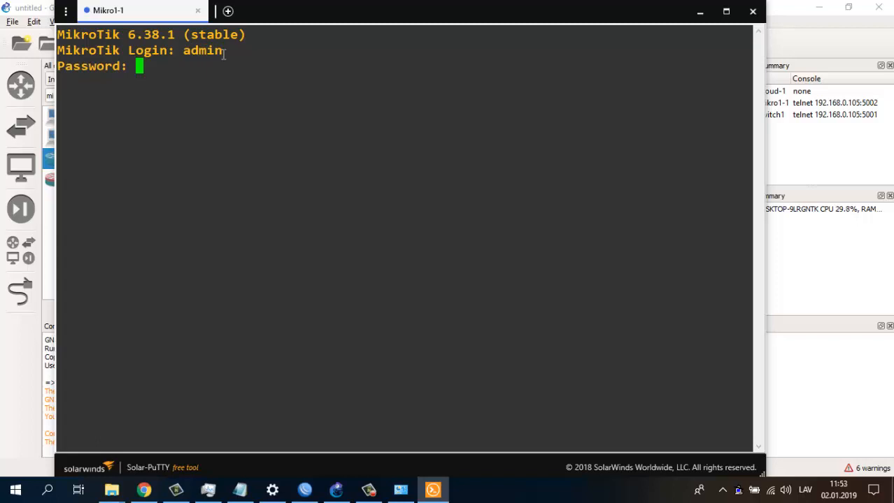
key("Return")
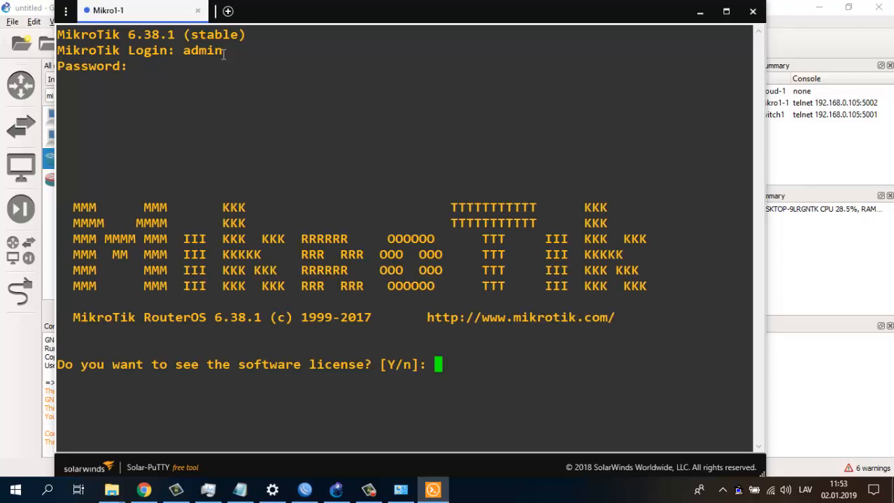
type("y")
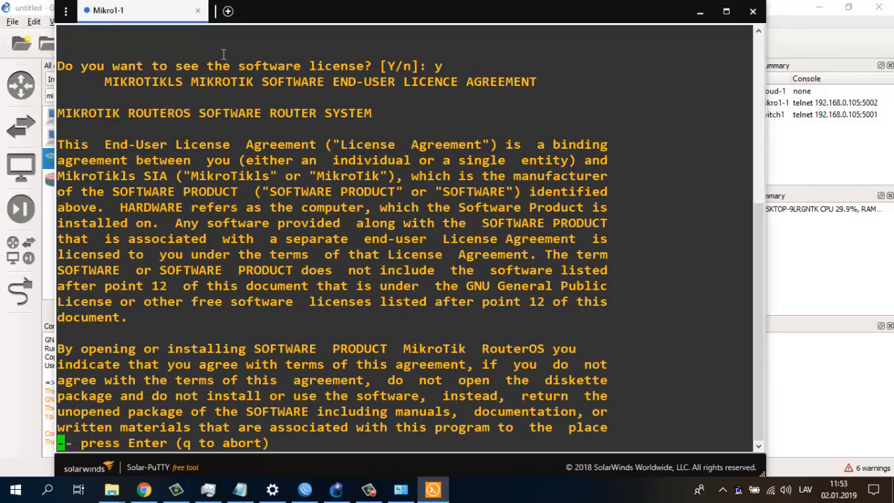
key("Return")
key("Return")
key("Return")
key("Return")
key("Return")
key("Return")
key("Return")
key("Return")
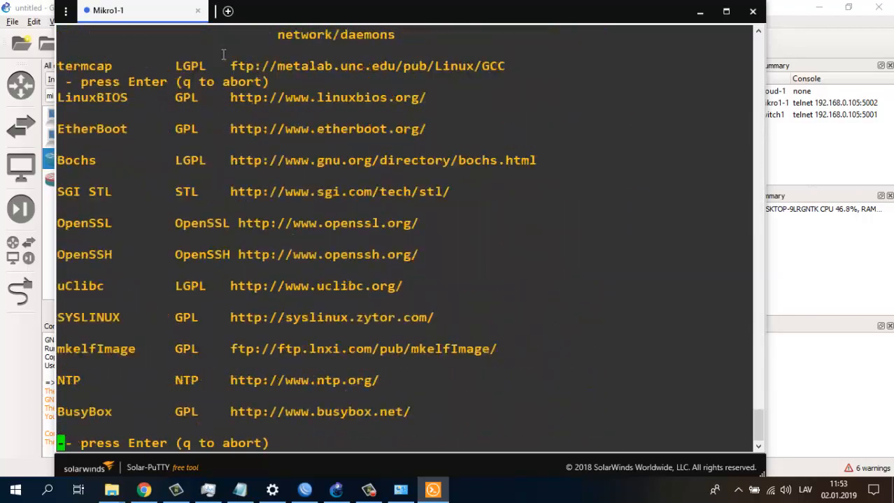
key("Return")
key("Return")
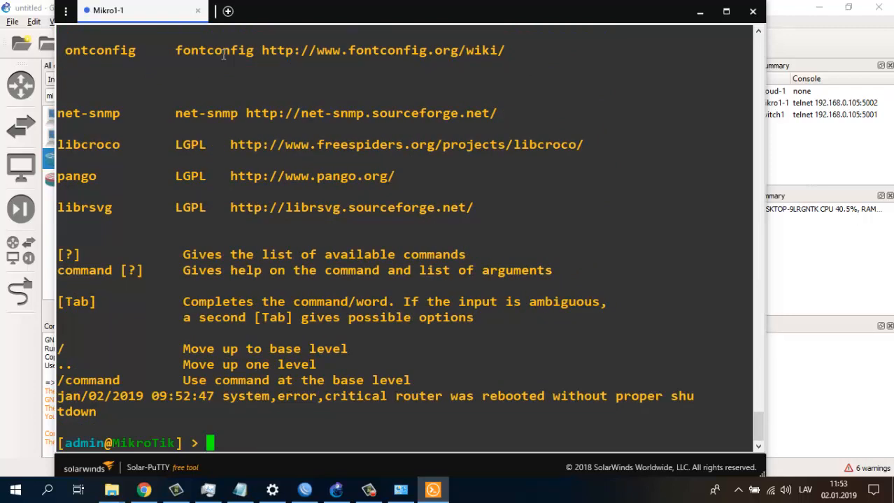
key("Return")
key("Return")
key("Return")
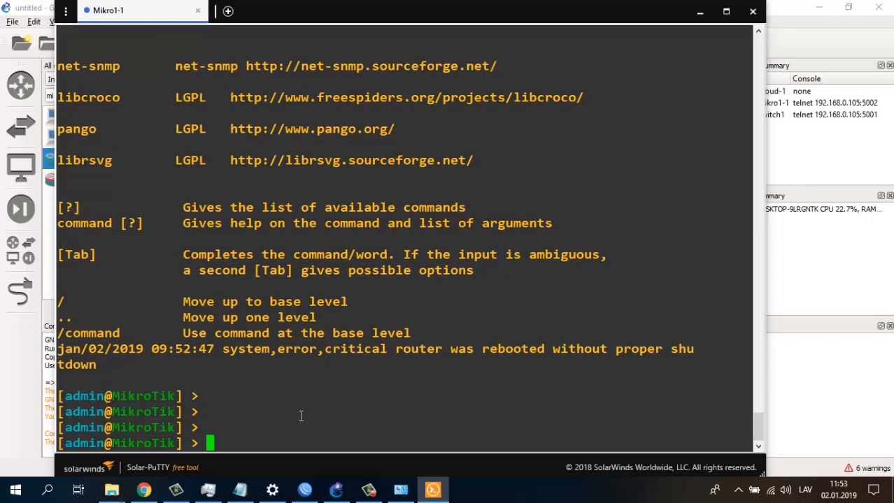
left_click(305, 489)
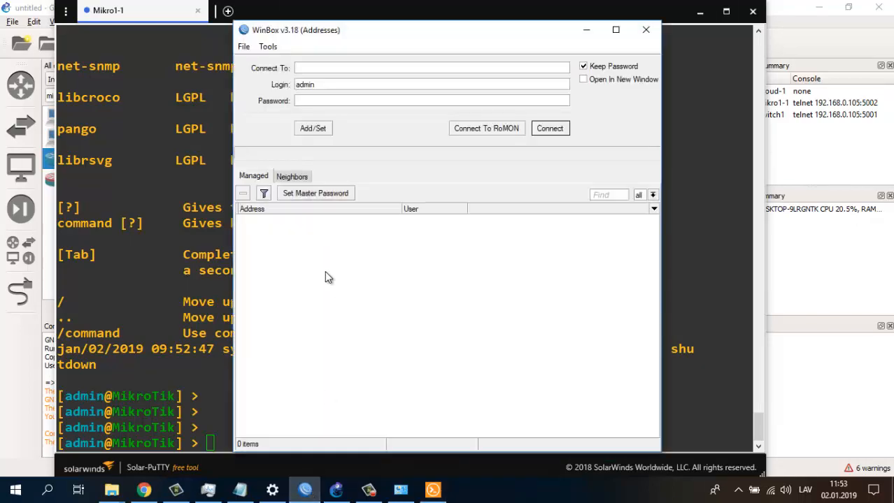
- Show WinBox's Neighbors list and allow WinBox through the Windows firewall
left_click(287, 178)
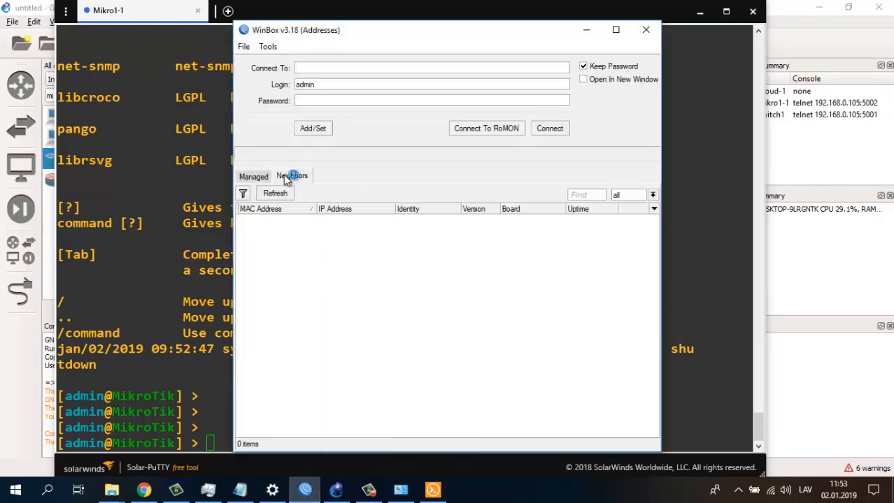
left_click(493, 360)
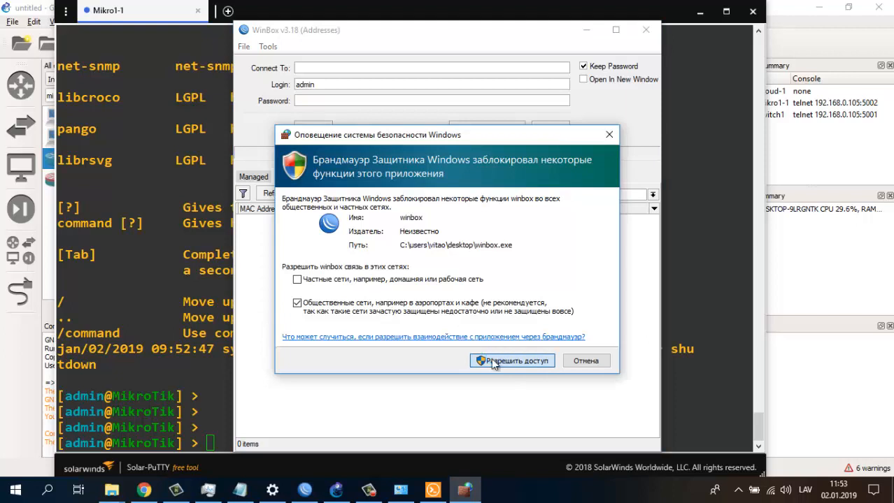
left_click(493, 361)
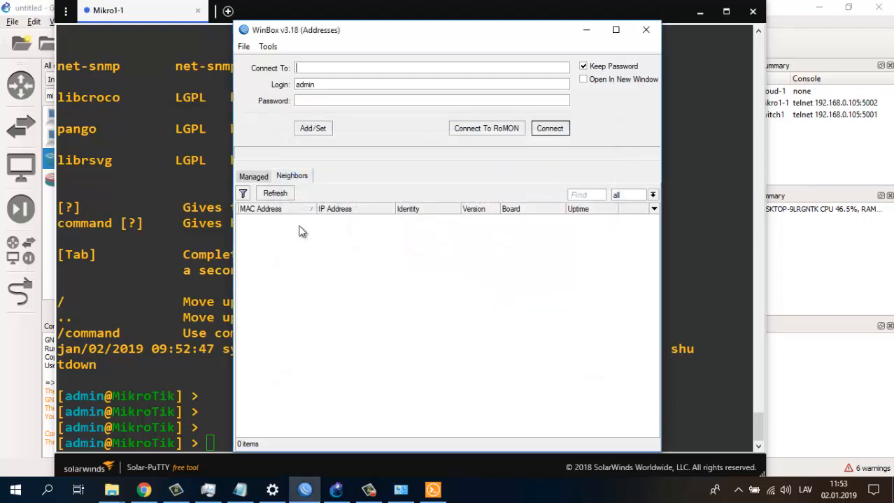
- Rescan the Neighbors list several times; it still shows 0 routers
left_click(275, 193)
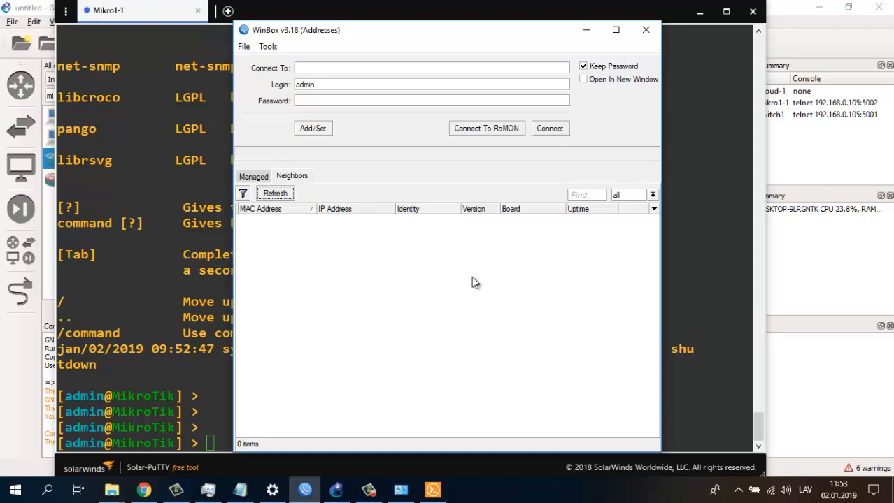
left_click(275, 194)
left_click(209, 438)
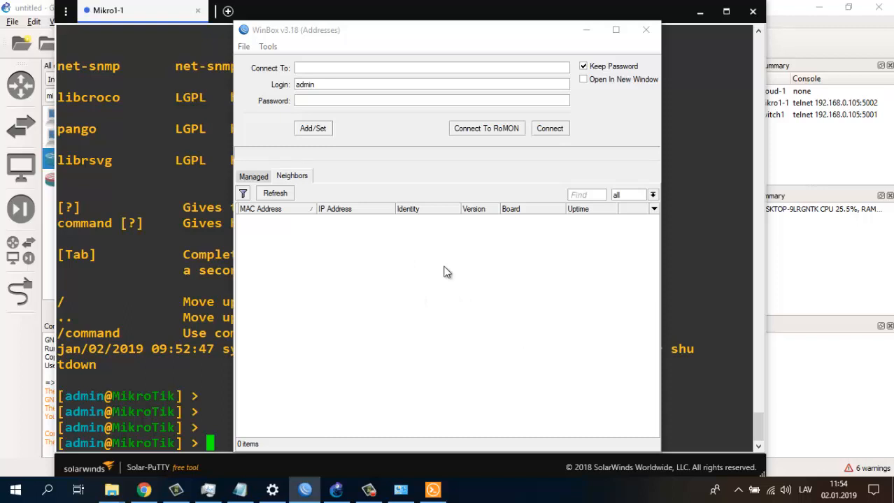
left_click(273, 195)
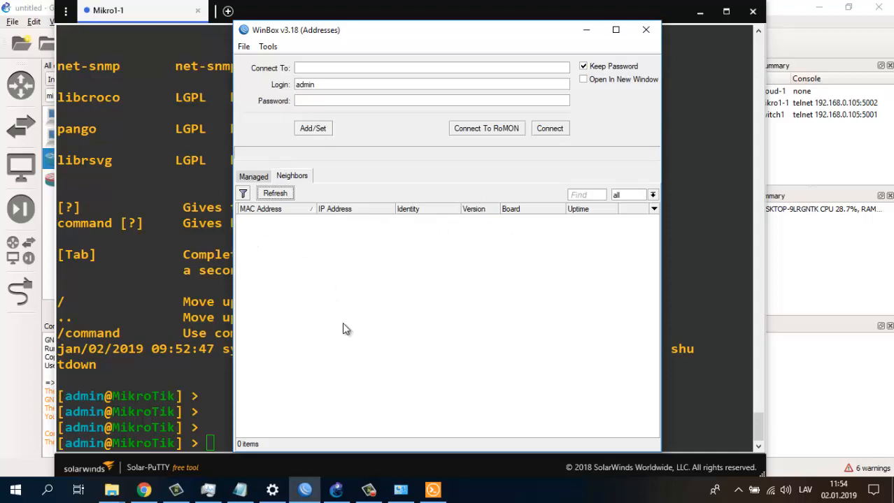
left_click(368, 490)
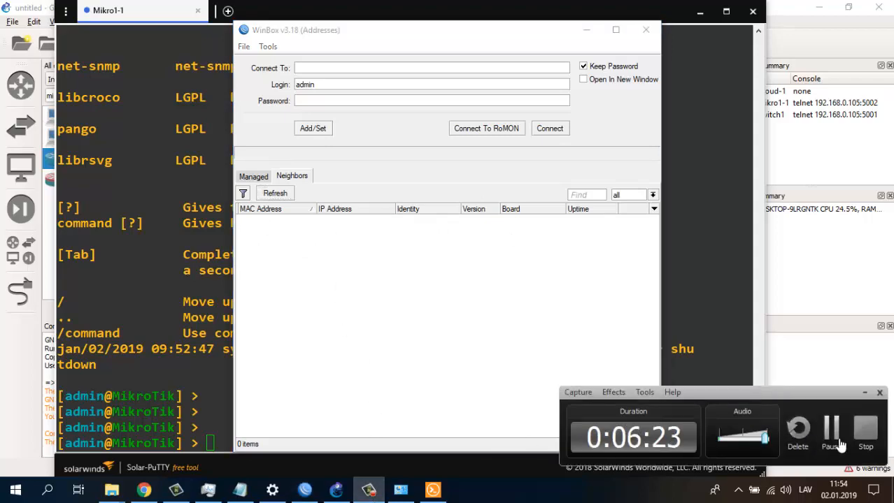
left_click(841, 445)
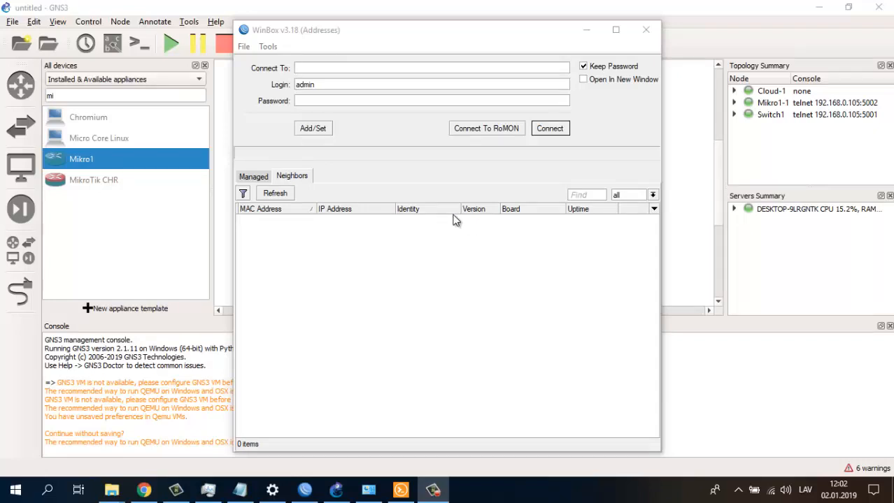
- Refresh the Neighbors list until the MikroTik CHR router is discovered
left_click(276, 193)
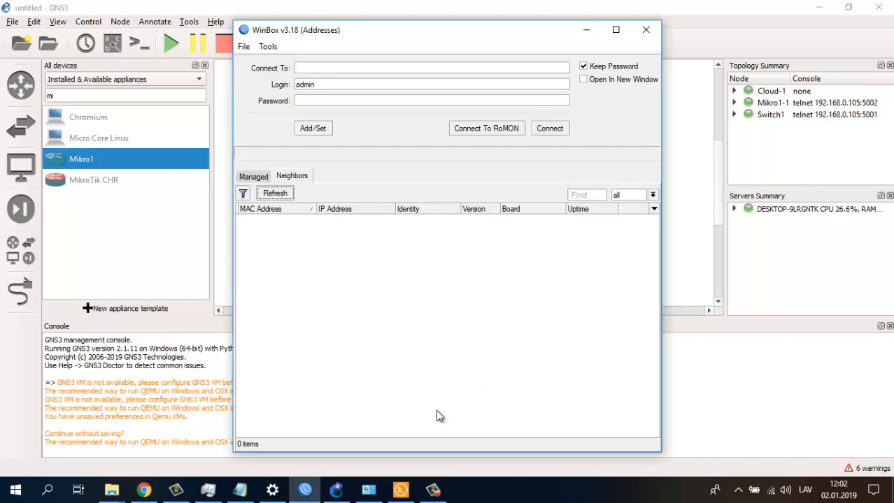
left_click(401, 491)
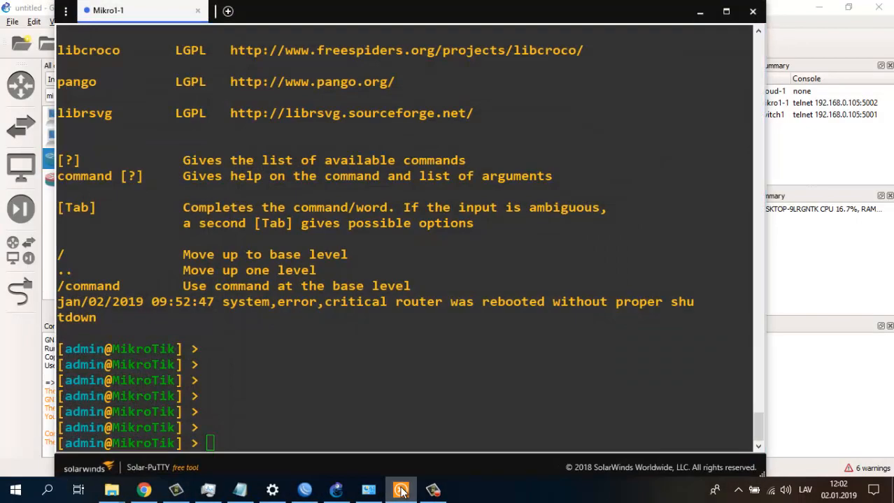
left_click(400, 491)
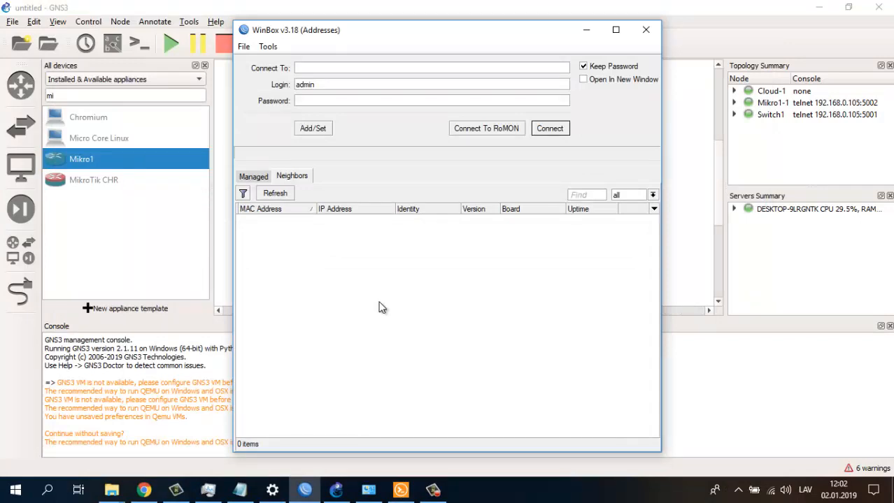
left_click(274, 194)
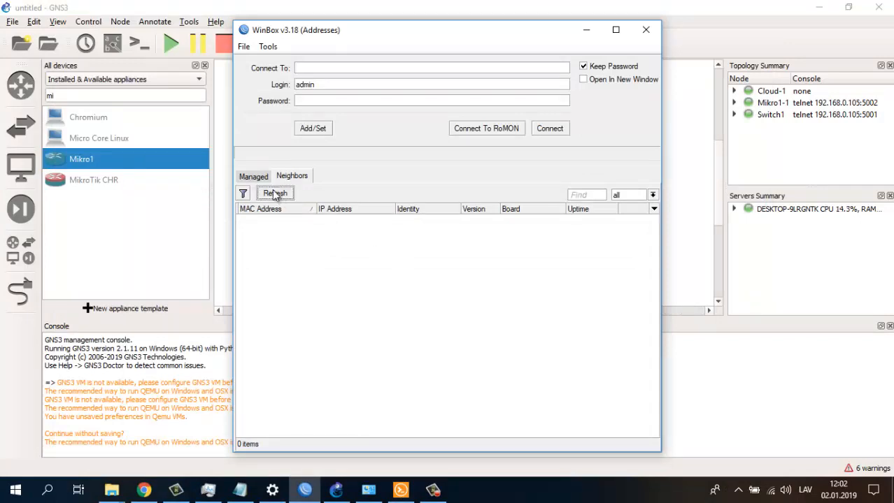
left_click(257, 176)
left_click(286, 176)
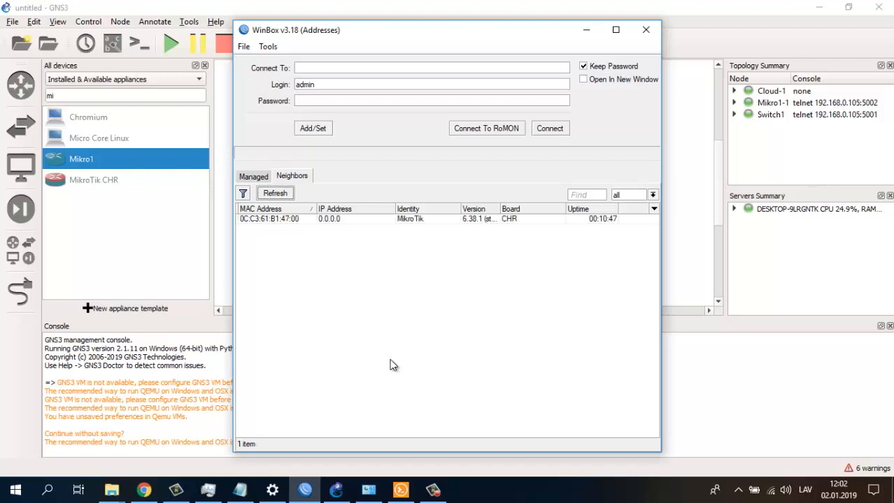
- Select the router at 0C:C3:61:B1:47:00 and connect to it over its MAC address
left_click(244, 219)
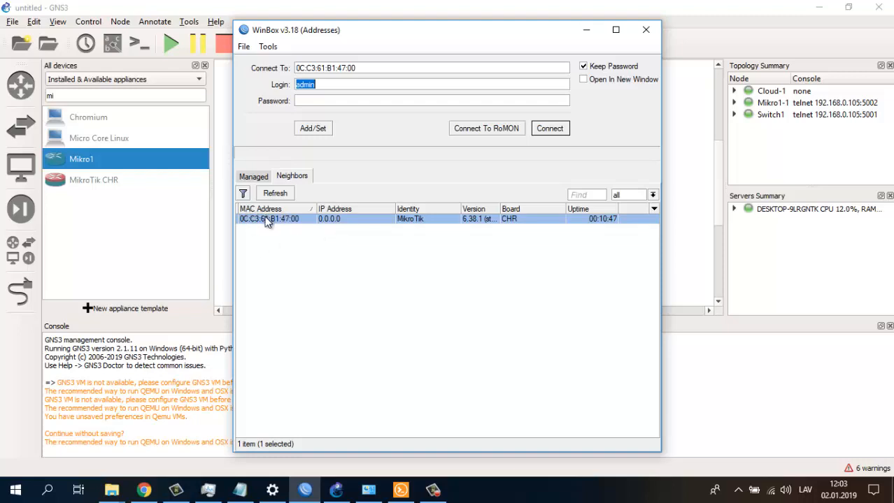
left_click(586, 35)
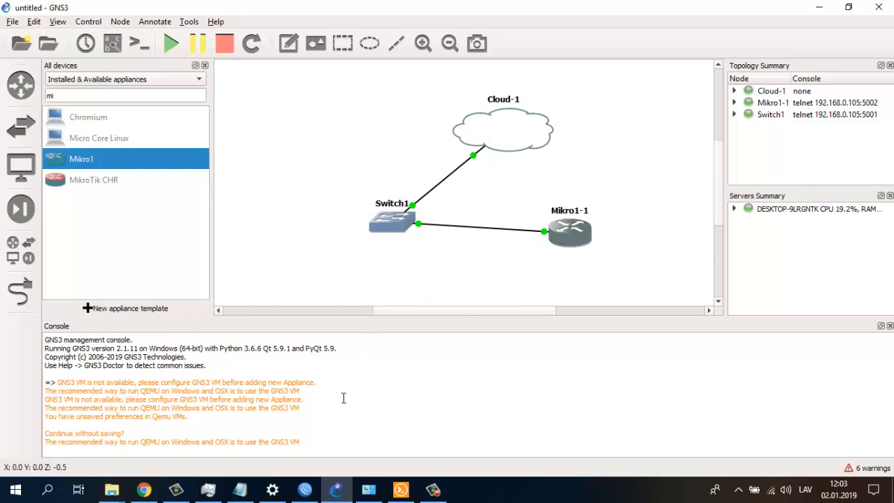
left_click(304, 489)
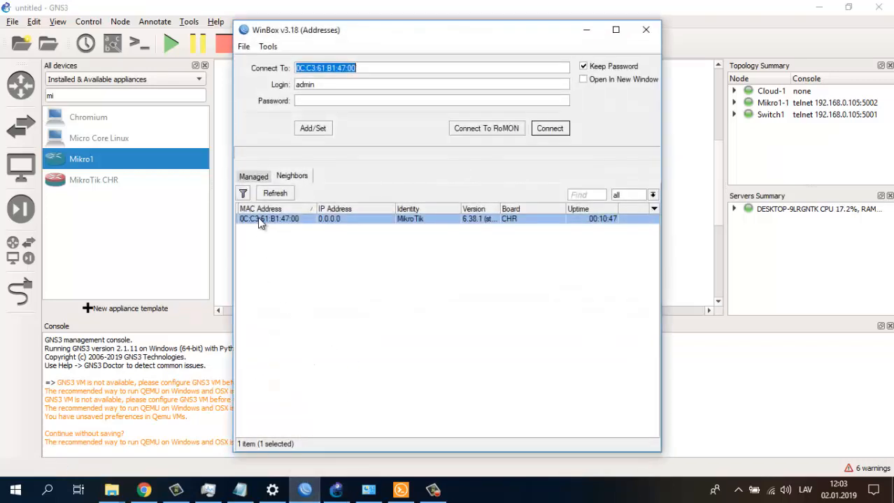
key("Tab")
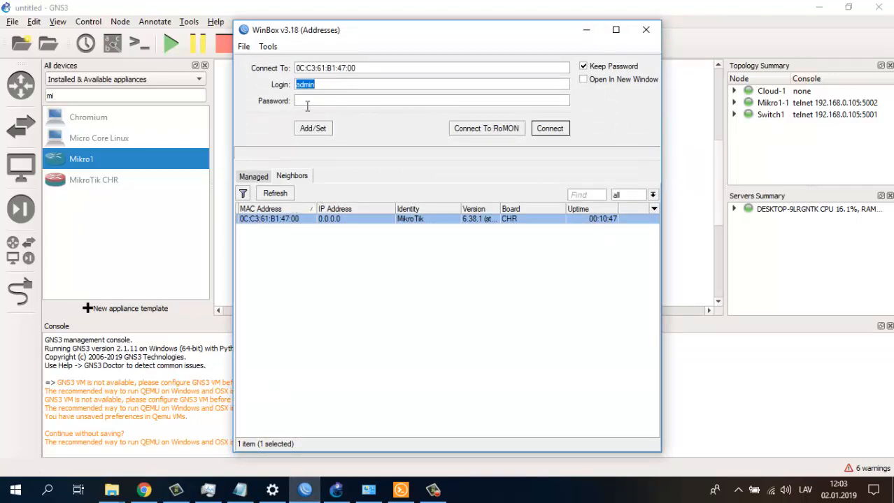
left_click(551, 129)
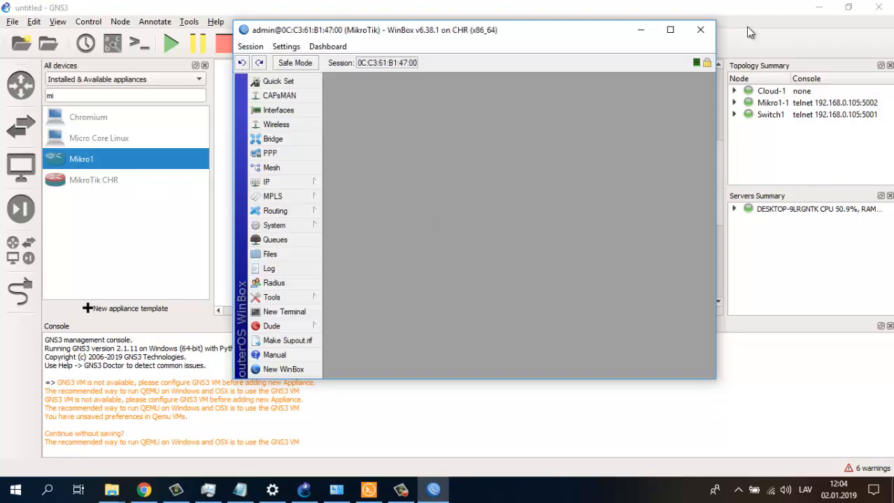
- Maximize the WinBox session and check the ether1–ether5 interface list
left_click(669, 31)
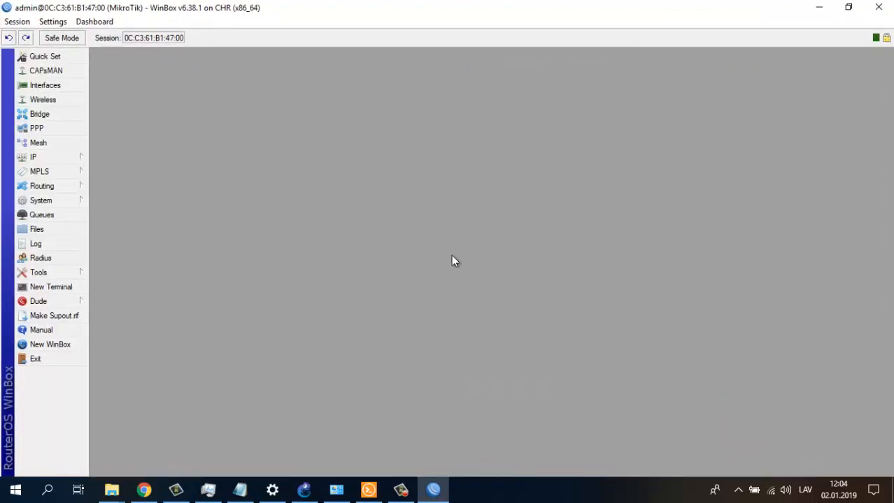
left_click(304, 489)
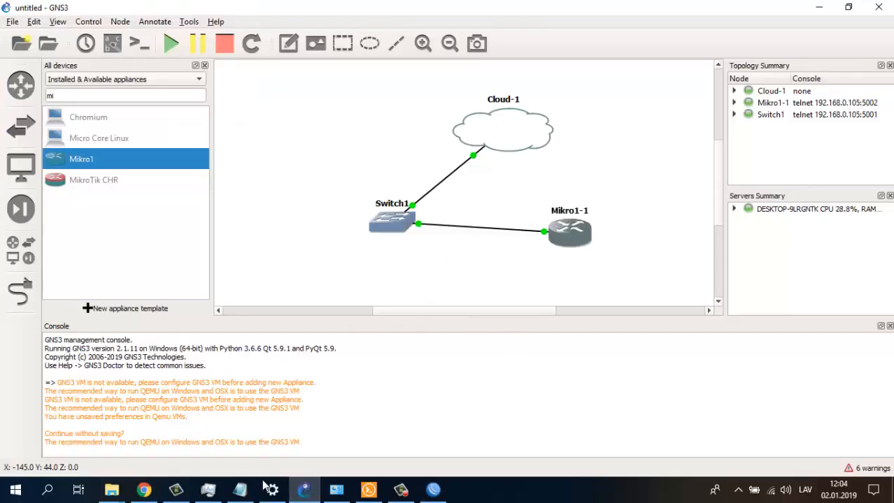
left_click(304, 490)
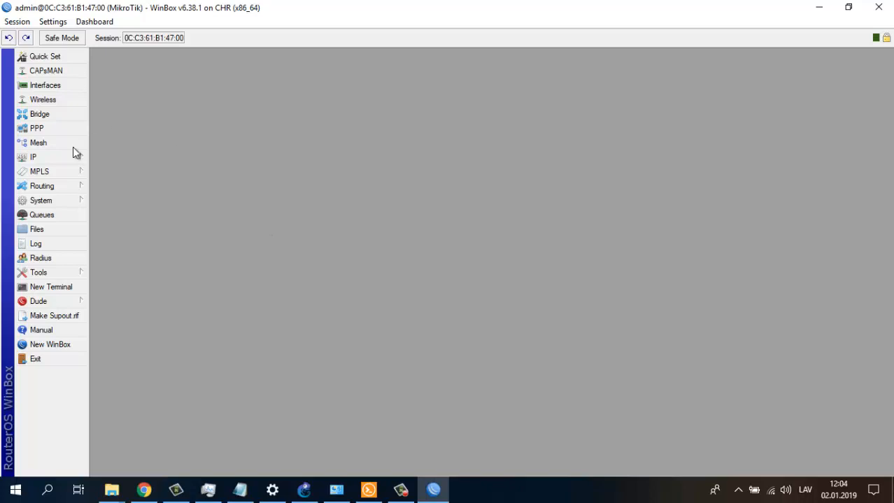
left_click(44, 85)
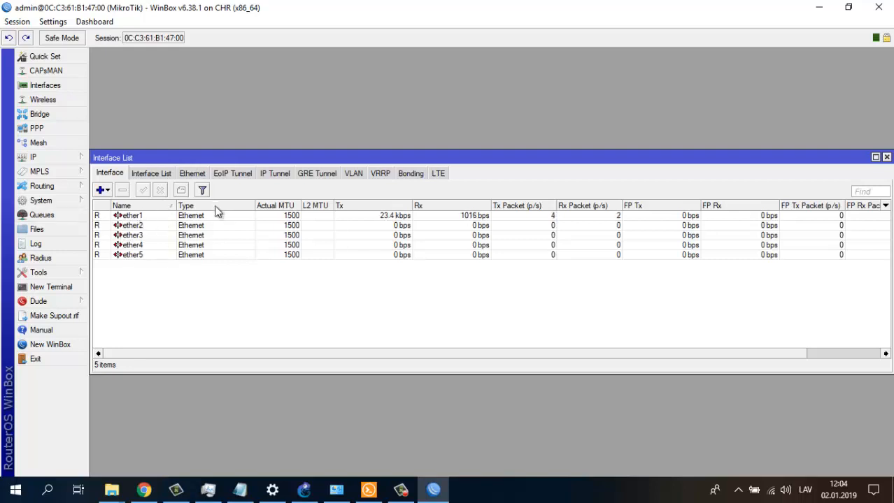
left_click(886, 158)
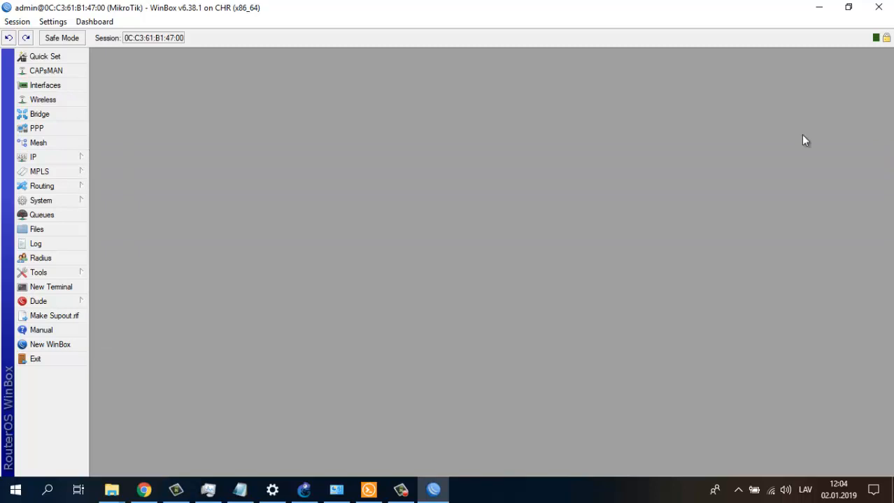
left_click(41, 160)
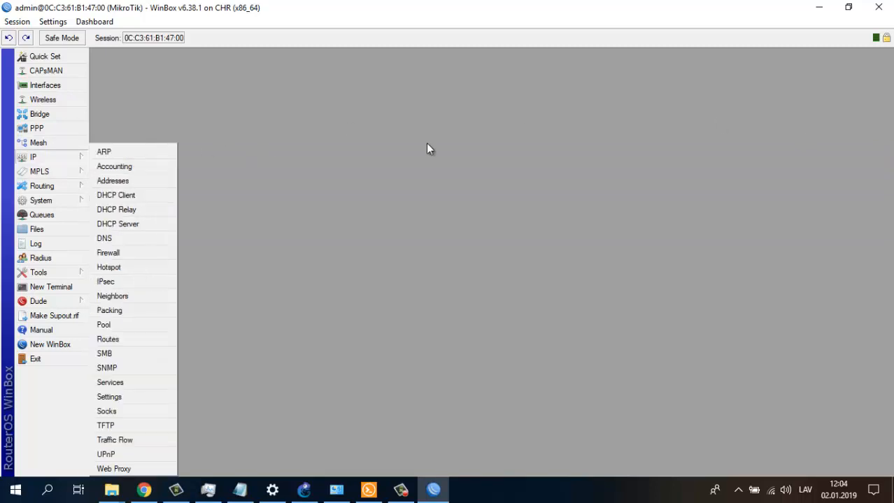
- Review the plan notes and MikroTik download page, then return to WinBox's IP menu
left_click(239, 490)
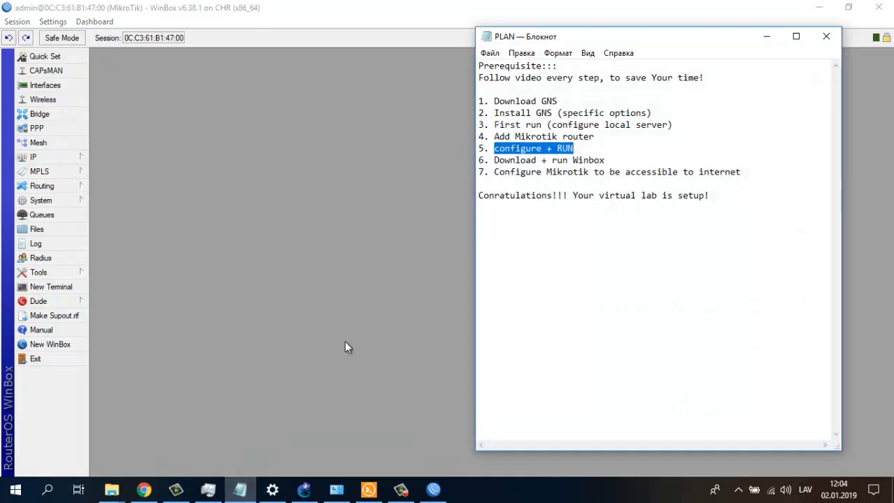
left_click(524, 154)
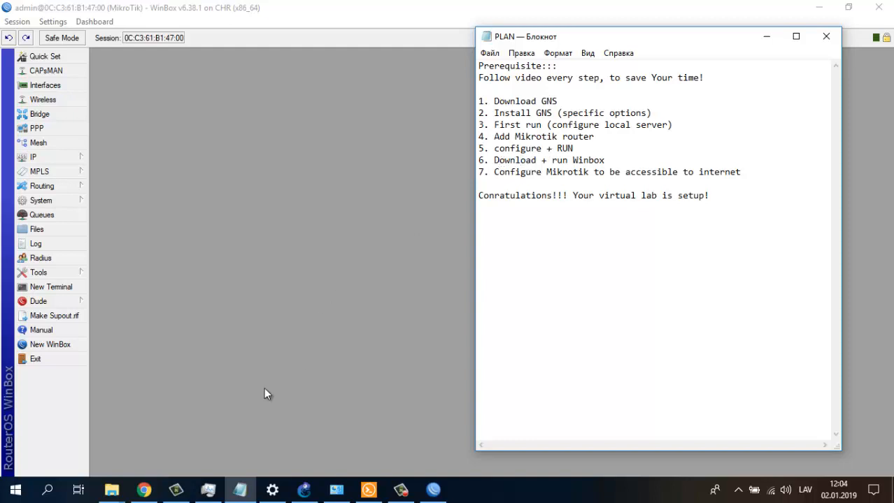
left_click(143, 490)
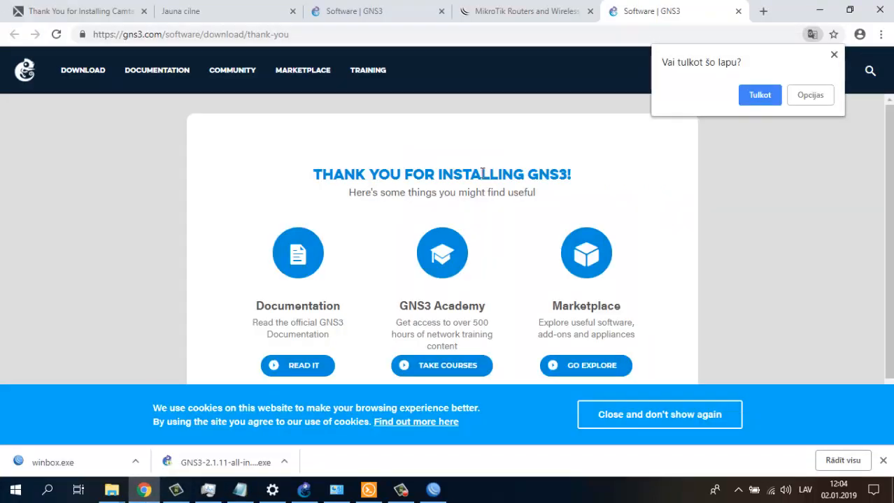
left_click(528, 14)
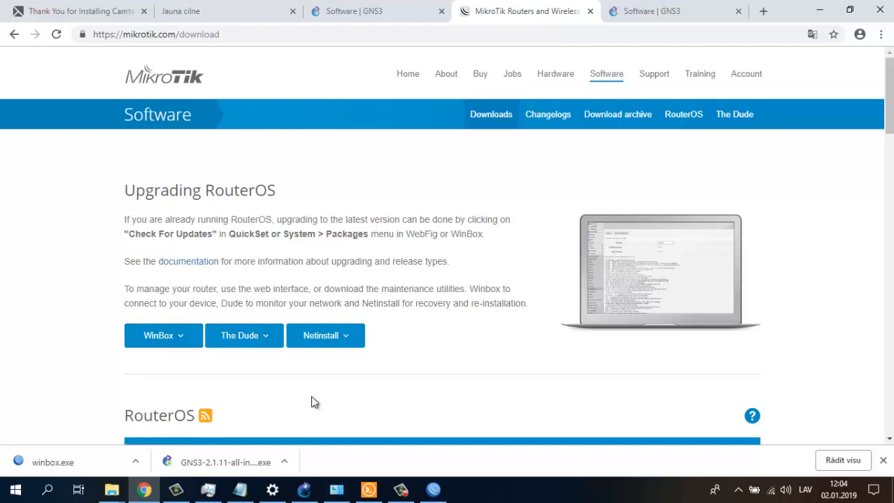
left_click(306, 491)
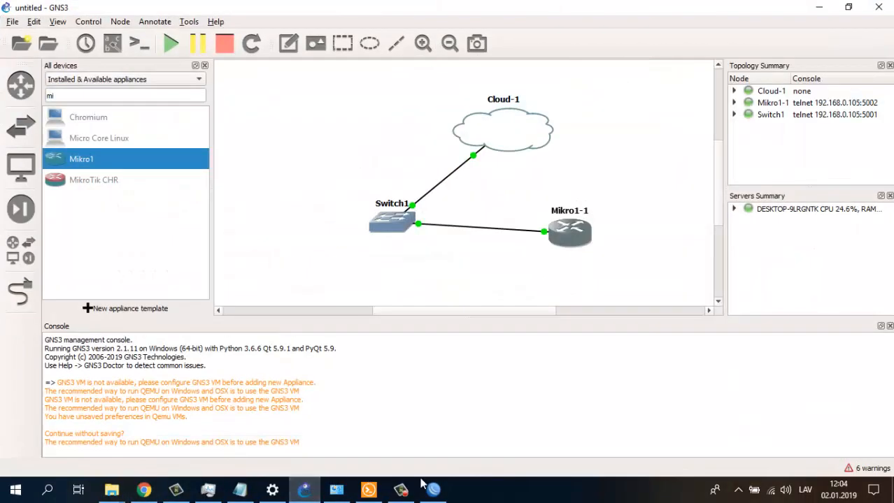
left_click(431, 489)
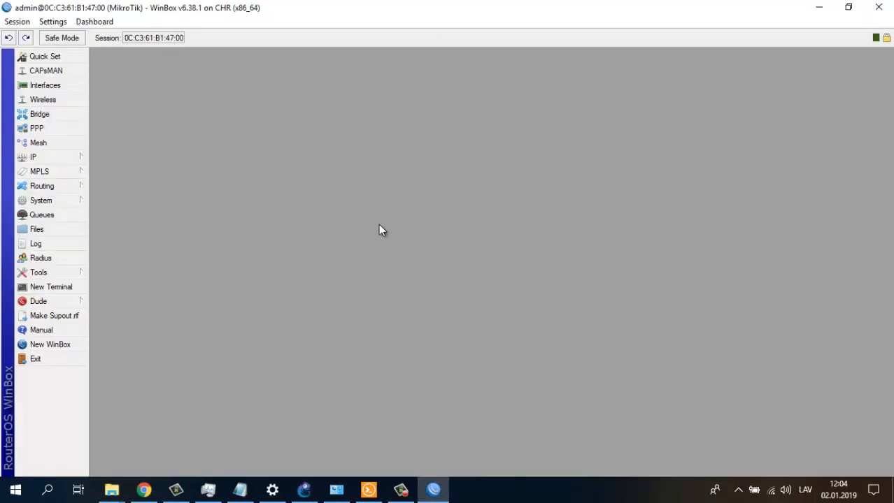
left_click(50, 157)
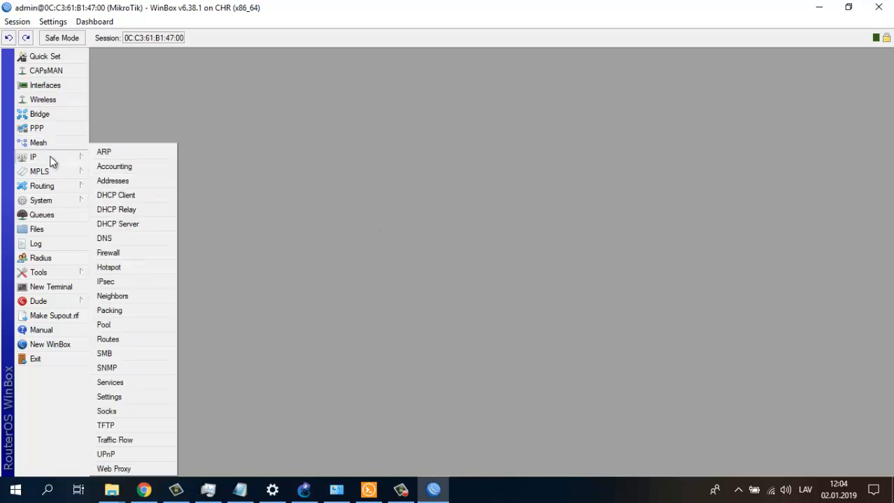
- Try adding a new DHCP client on ether1, which fails because one already exists
left_click(112, 195)
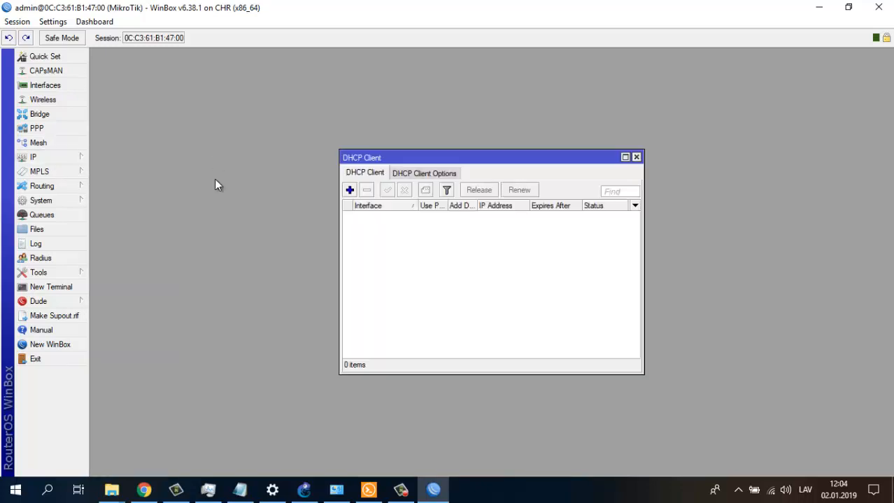
left_click(349, 190)
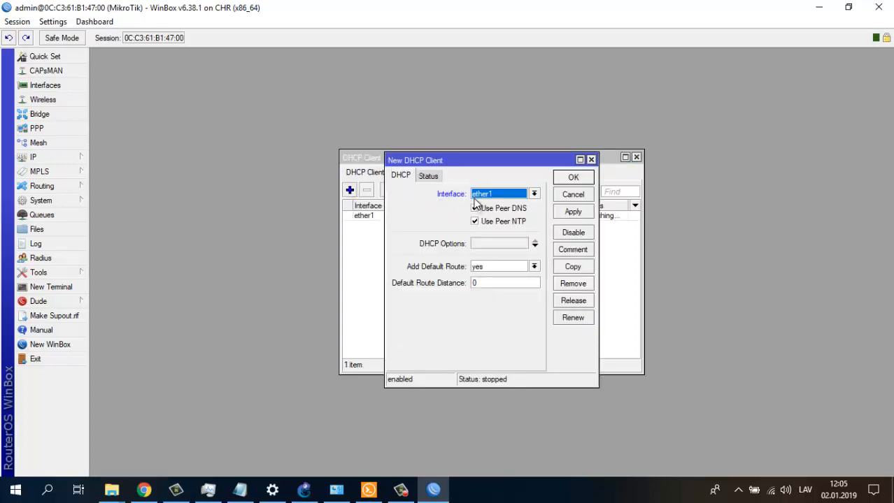
left_click(535, 195)
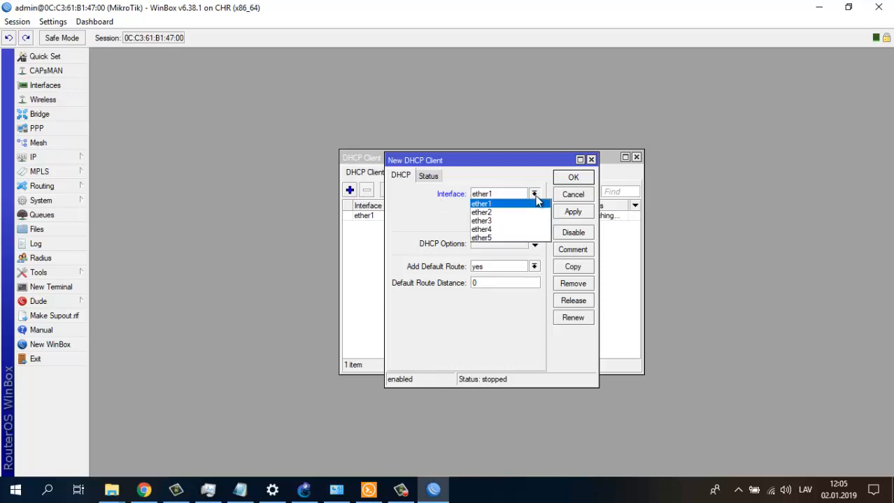
left_click(537, 202)
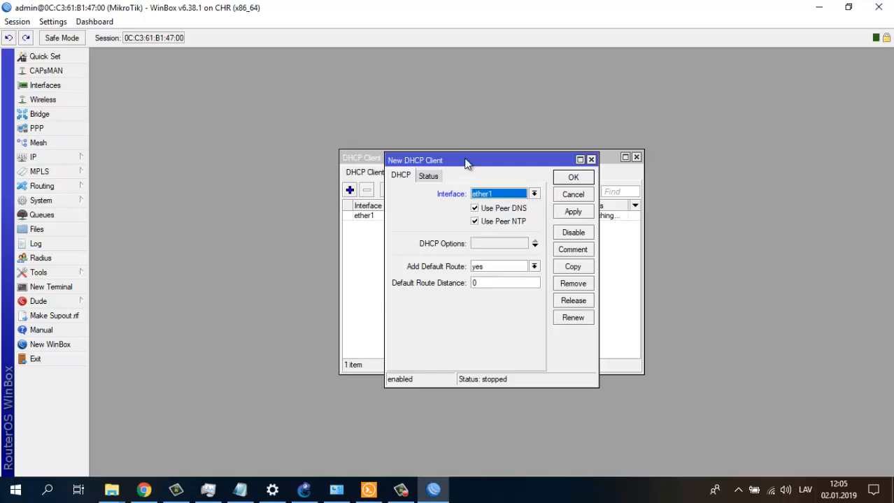
left_click_drag(462, 158, 196, 94)
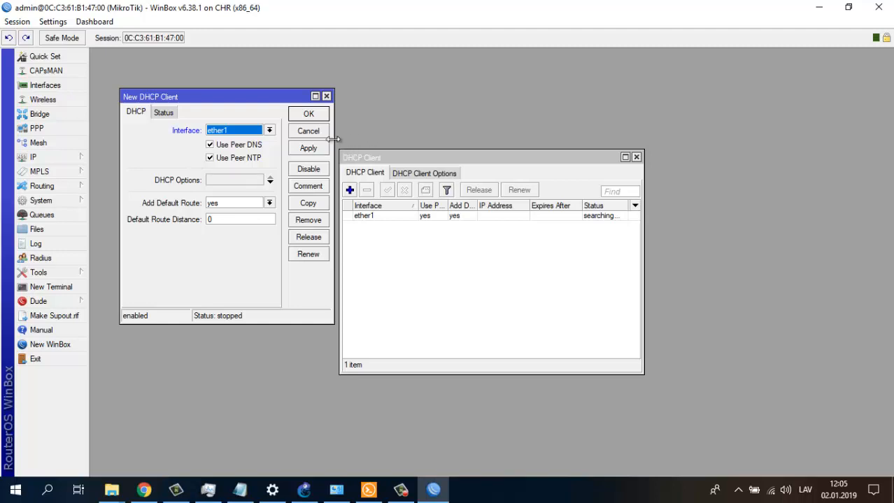
left_click(311, 151)
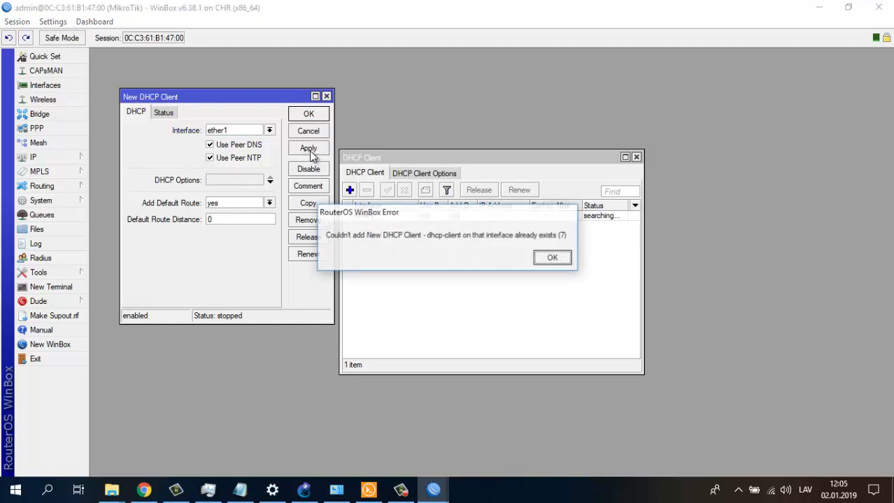
left_click(552, 258)
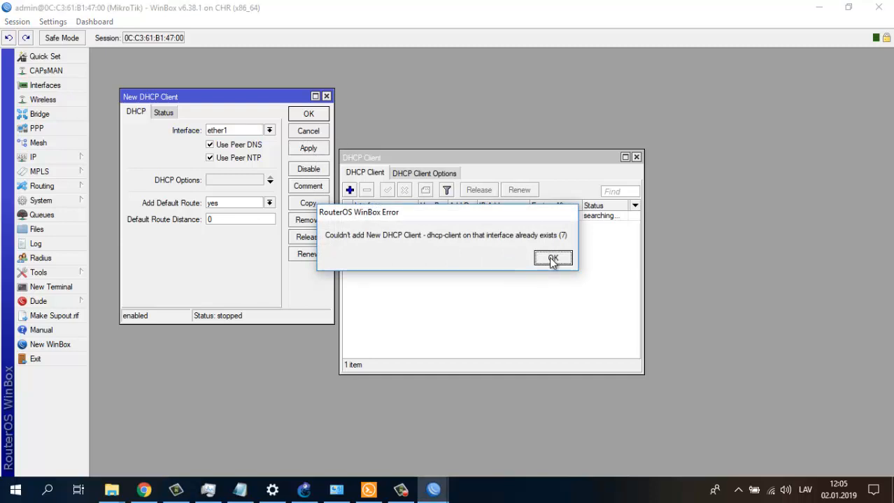
left_click(552, 260)
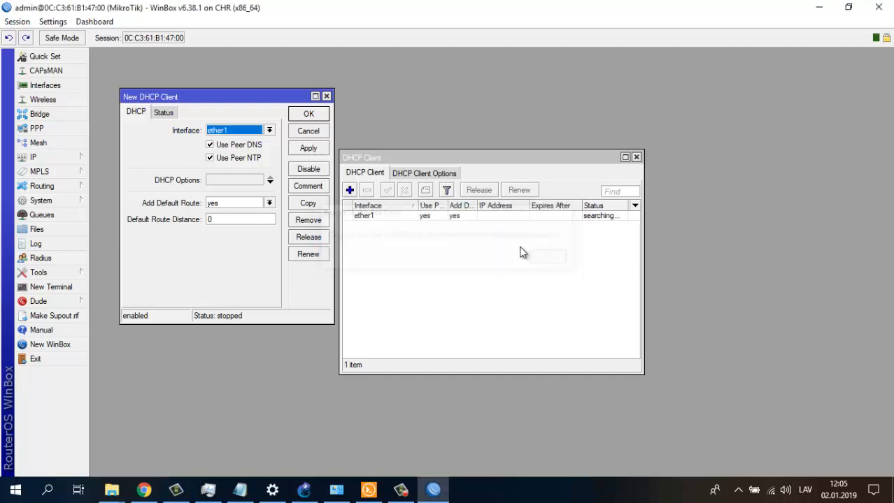
- Switch the new DHCP client's interface to ether2 and save it
left_click(164, 113)
left_click(142, 115)
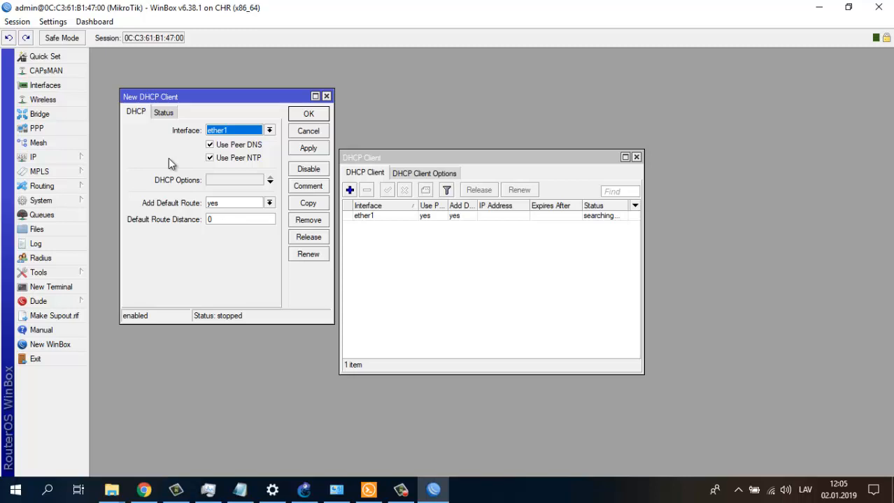
left_click(322, 113)
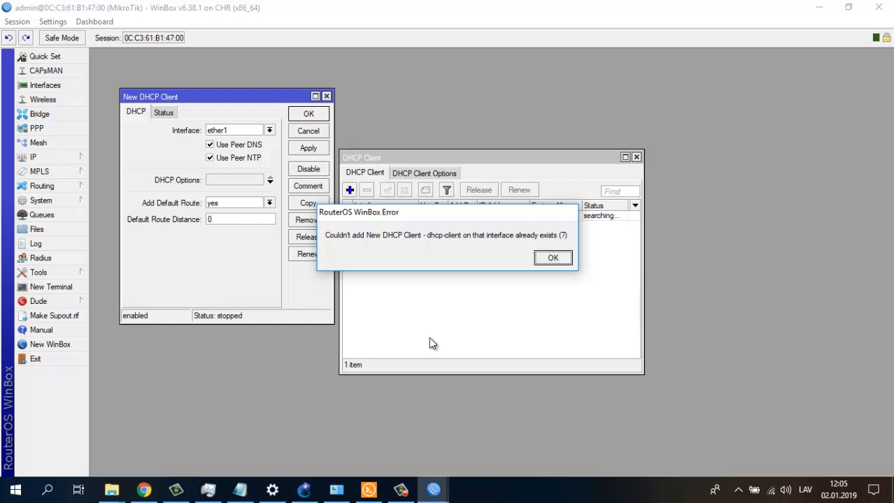
left_click(551, 258)
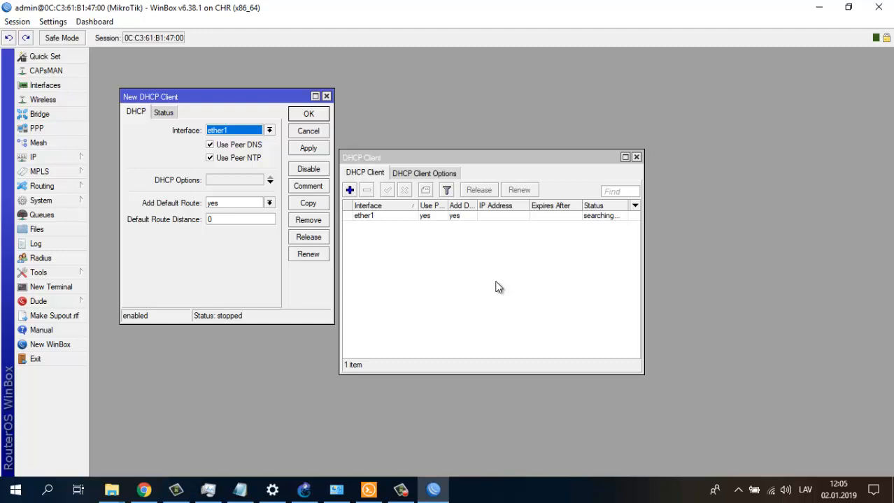
left_click(266, 133)
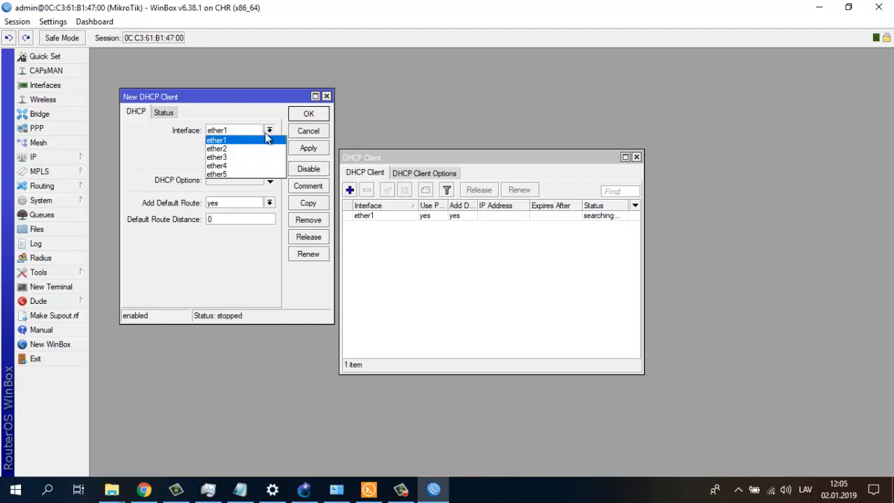
left_click(238, 148)
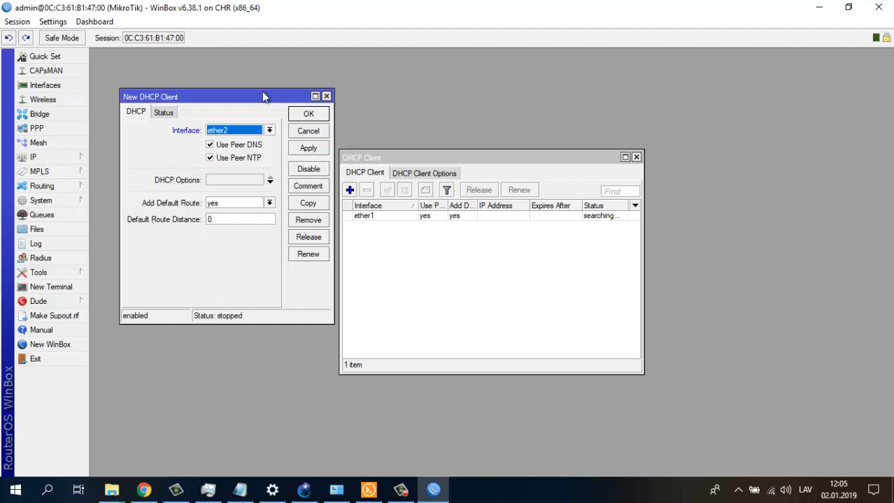
left_click(306, 114)
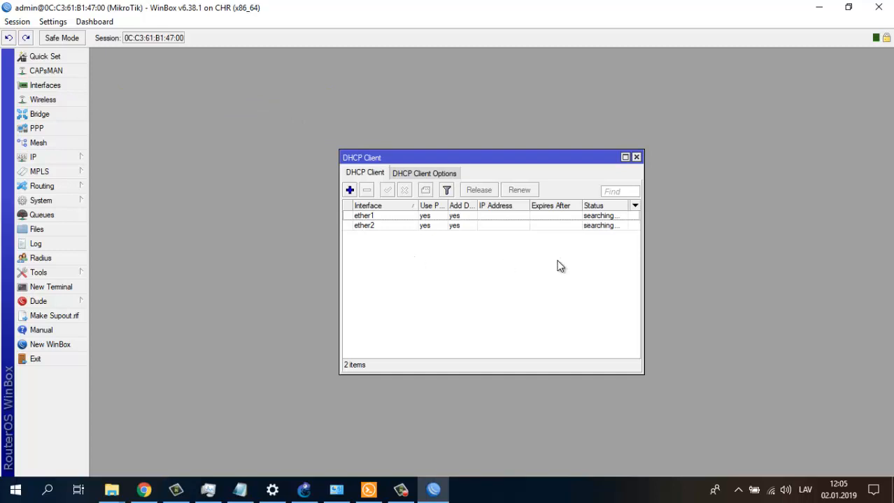
- Remove the ether2 DHCP client, leaving only the ether1 client
left_click_drag(642, 315, 764, 298)
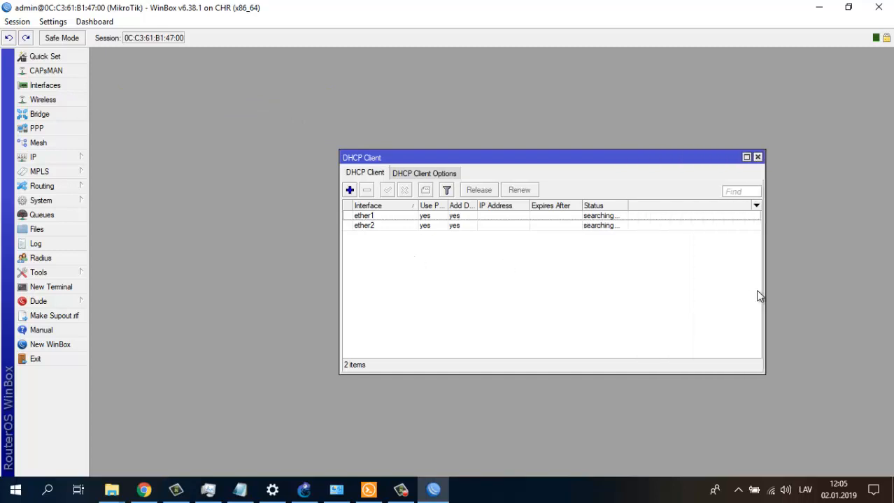
left_click(622, 226)
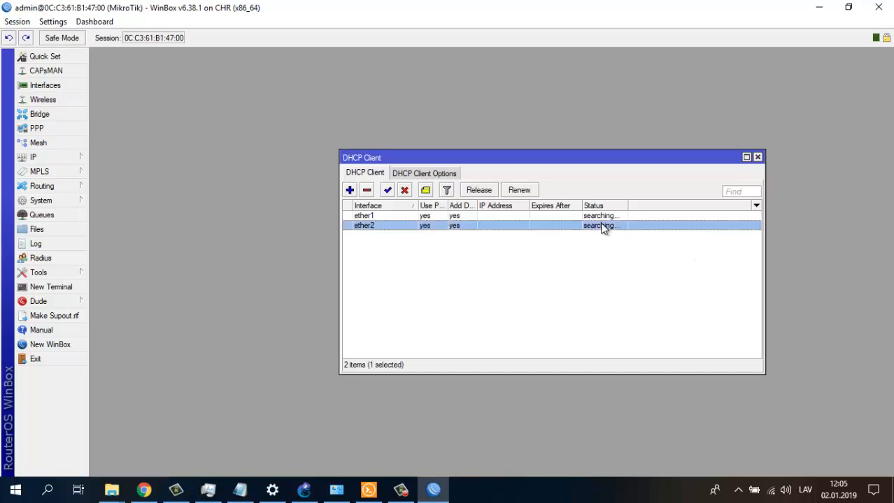
right_click(546, 226)
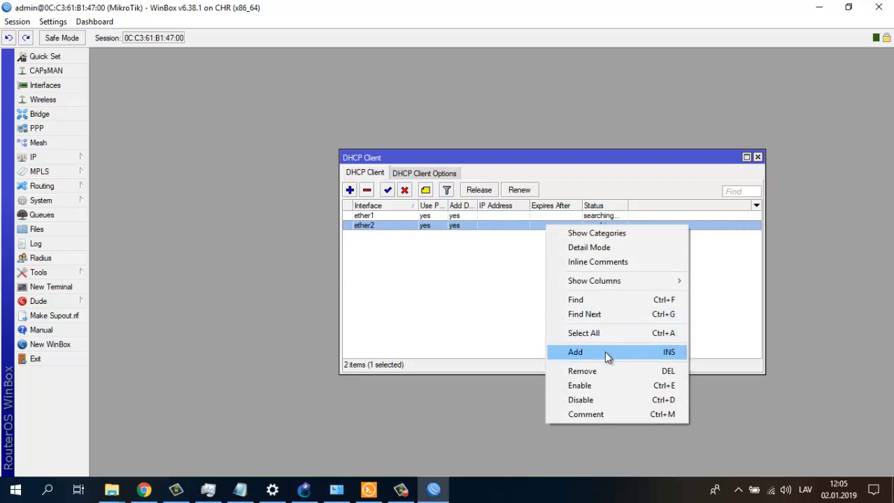
left_click(582, 373)
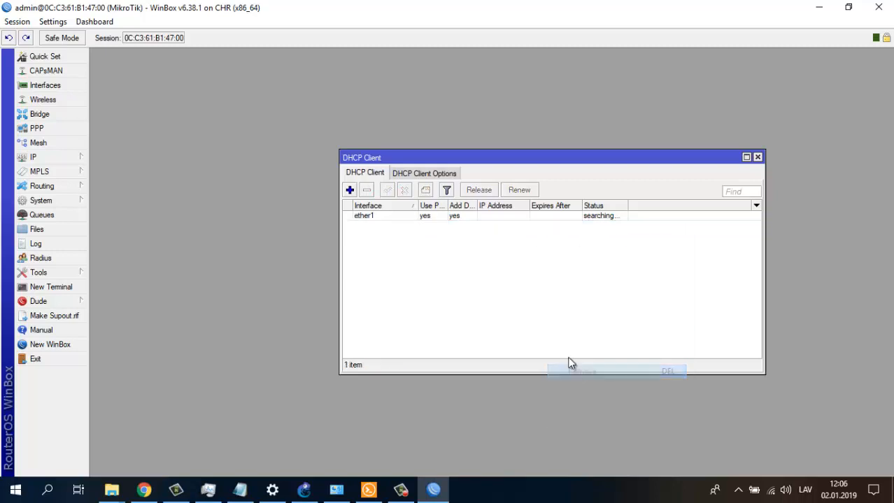
left_click(369, 216)
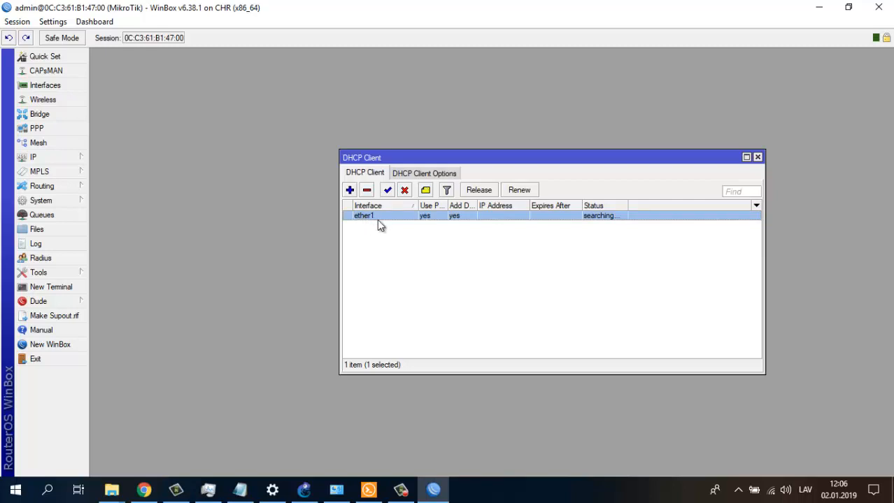
- Look over the DHCP Client Options list, then return to the DHCP client list
left_click(413, 176)
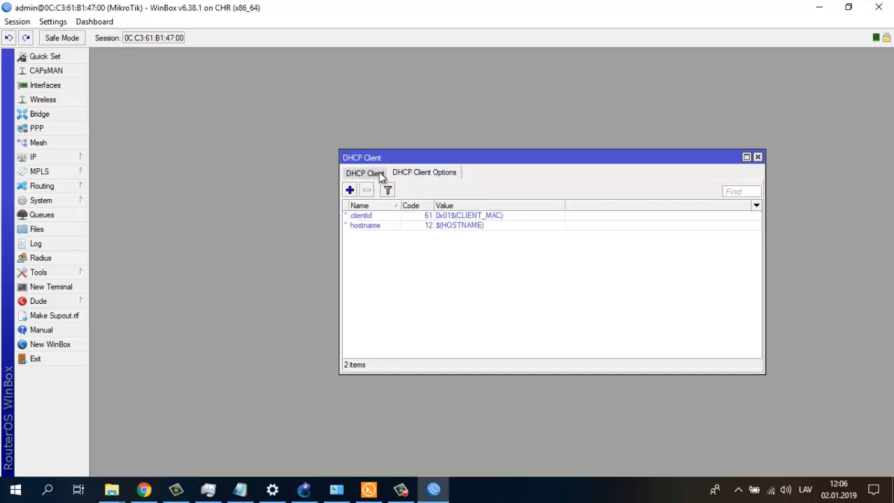
left_click(351, 176)
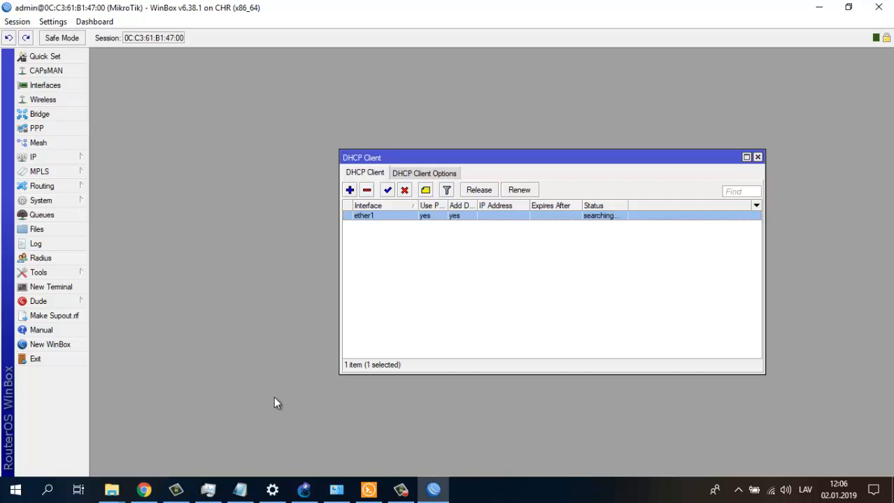
left_click(304, 490)
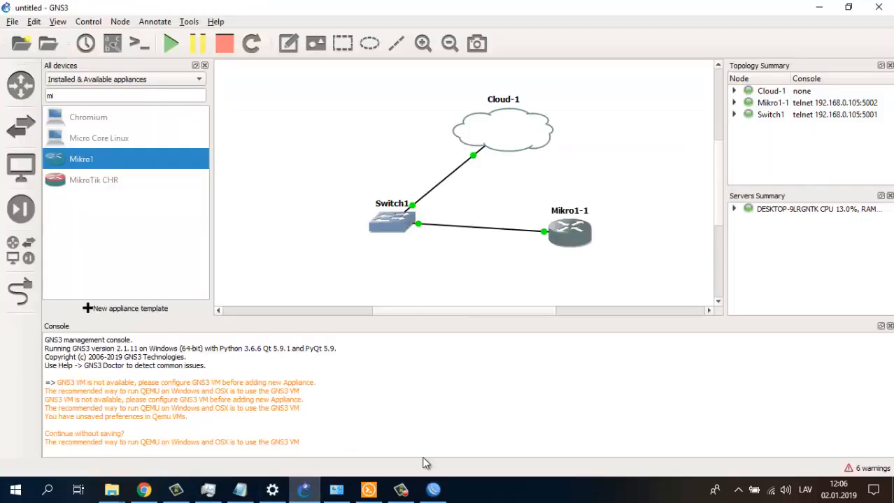
left_click(434, 491)
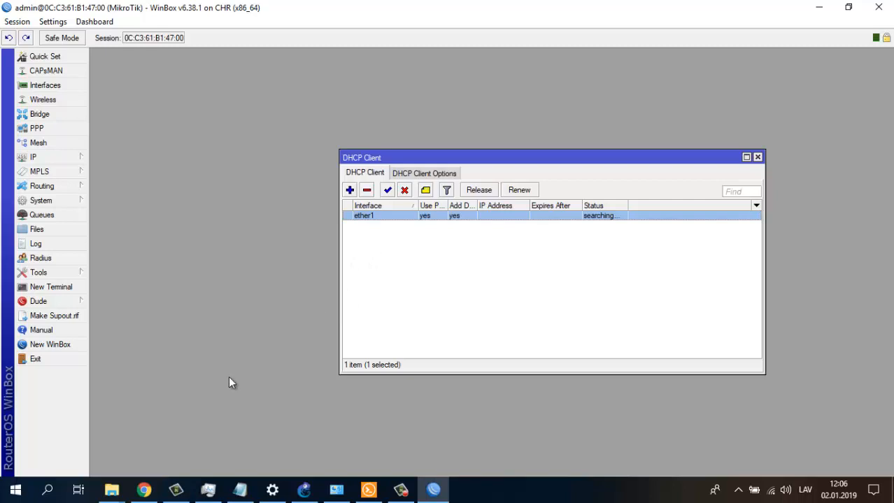
left_click(144, 489)
- Open 192.168.0.1 in a new tab and submit the TP-LINK router's admin username and password
left_click(762, 11)
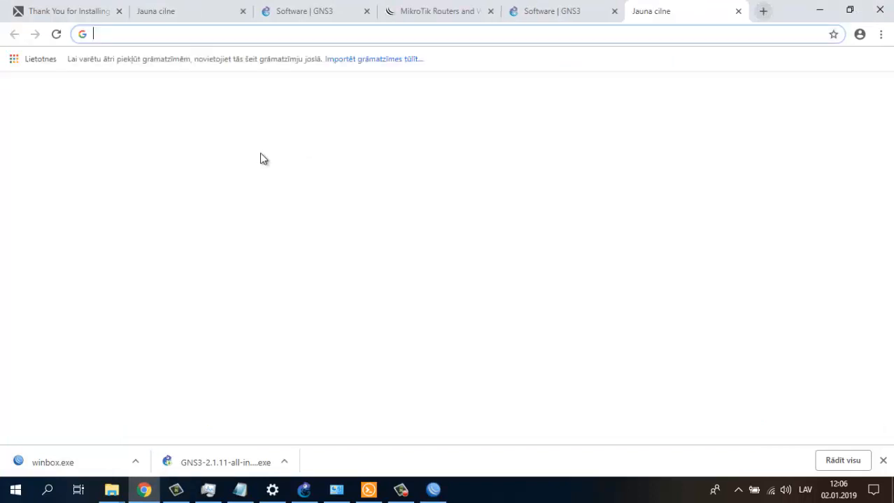
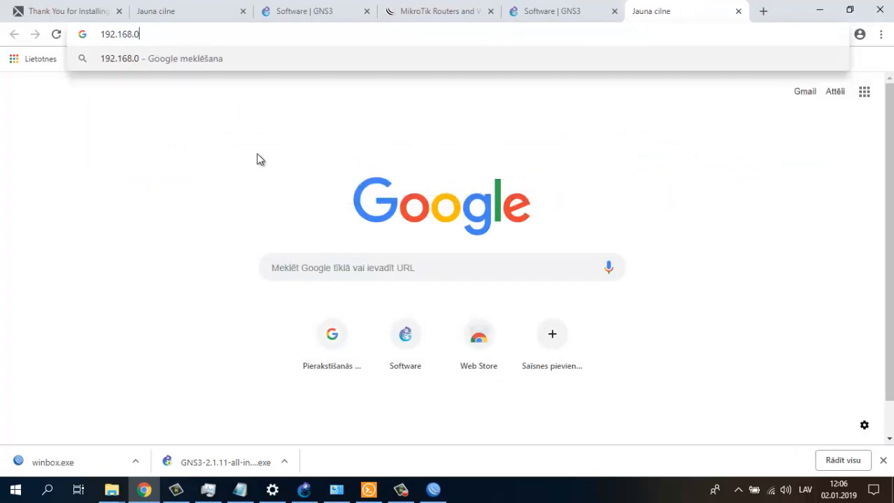
key("Return")
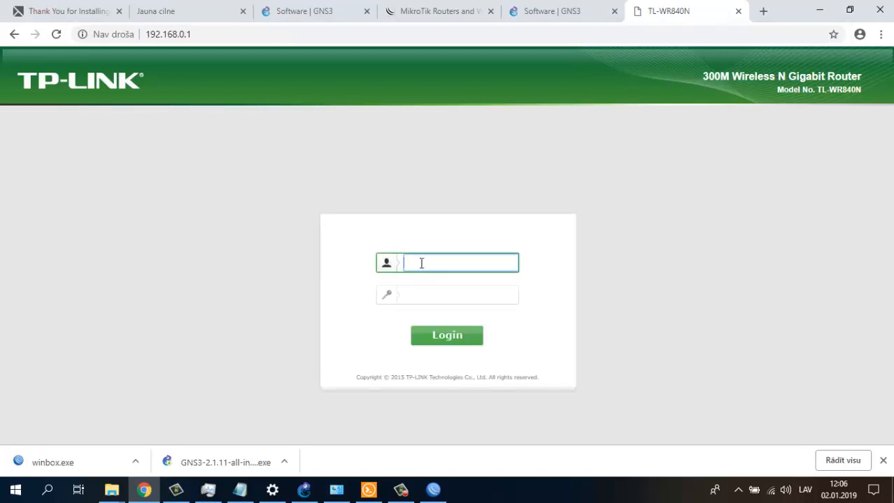
key("Tab")
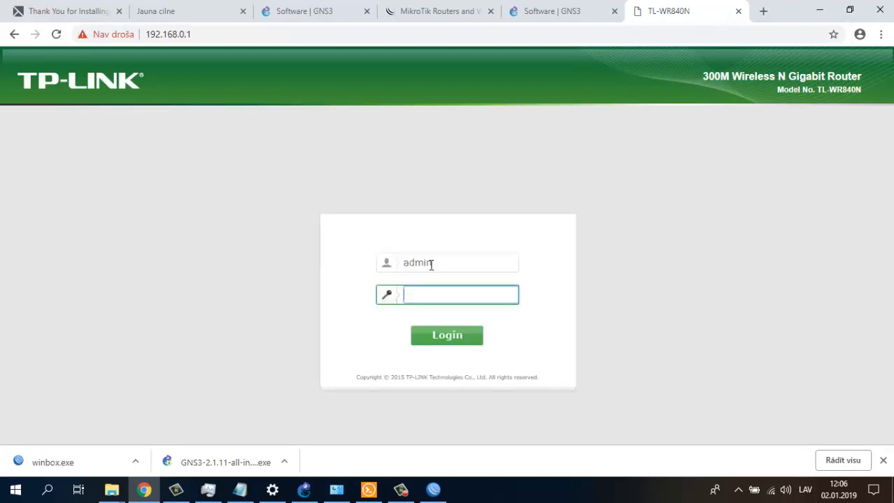
key("Return")
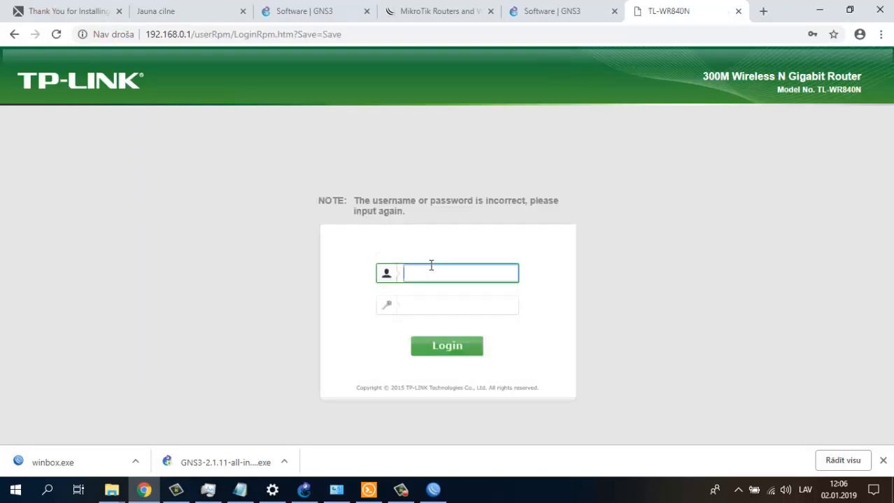
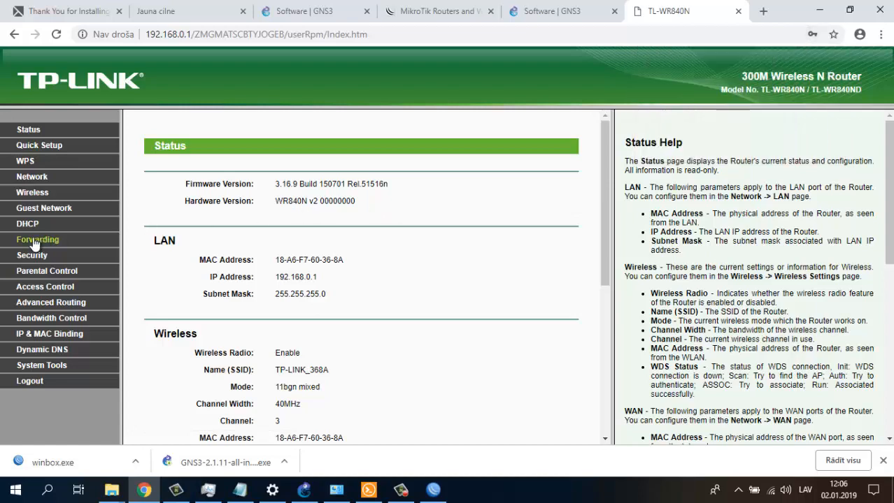
- Show the TP-Link DHCP Client List and find 192.168.0.105 leased to DESKTOP-9LRGNTK
left_click(27, 223)
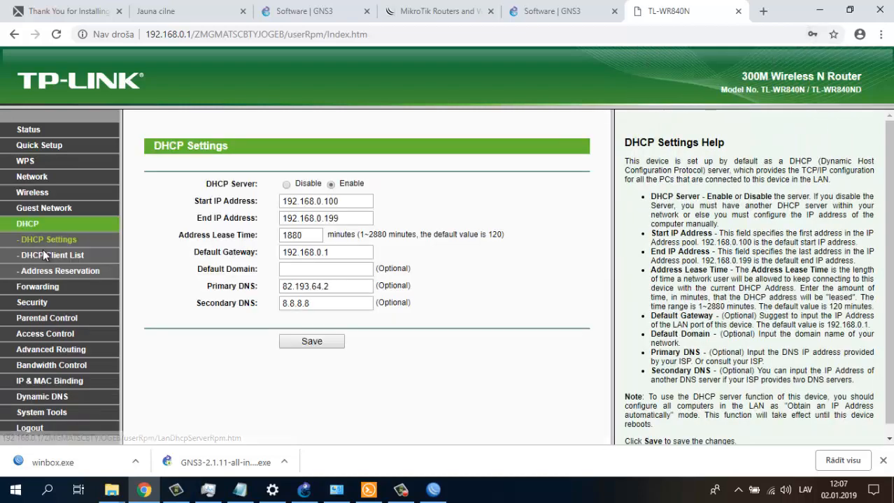
left_click(42, 253)
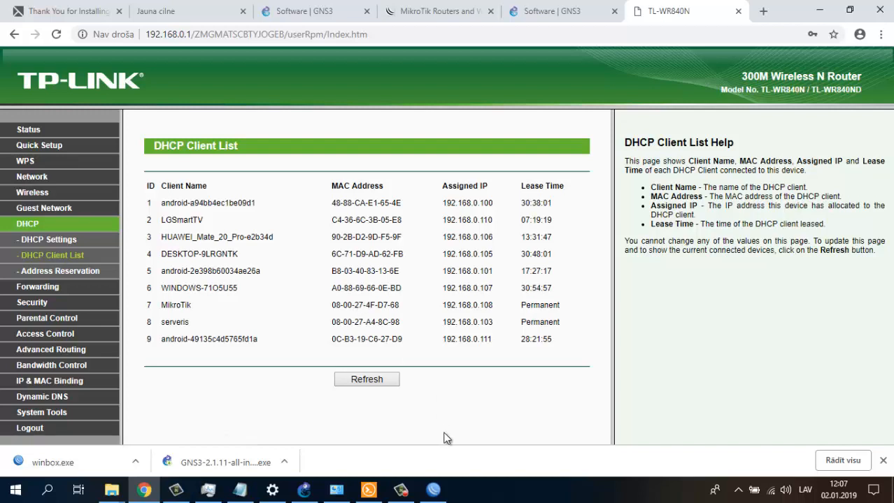
left_click(433, 489)
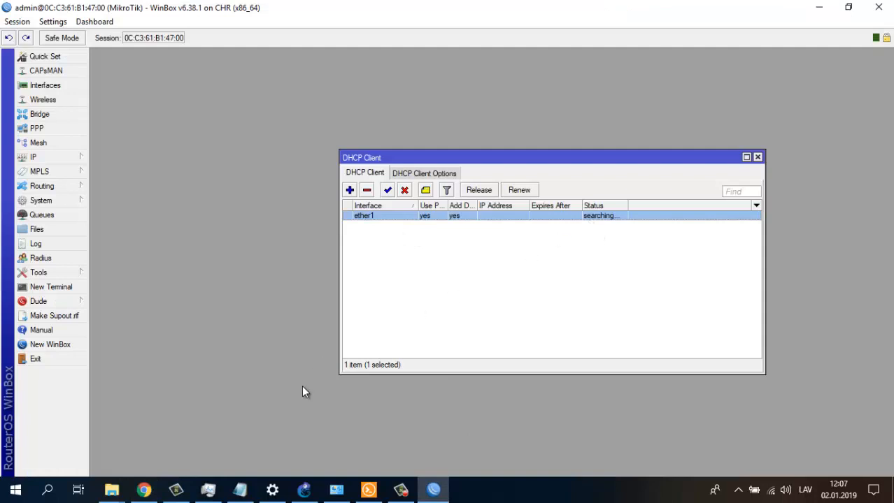
left_click(143, 489)
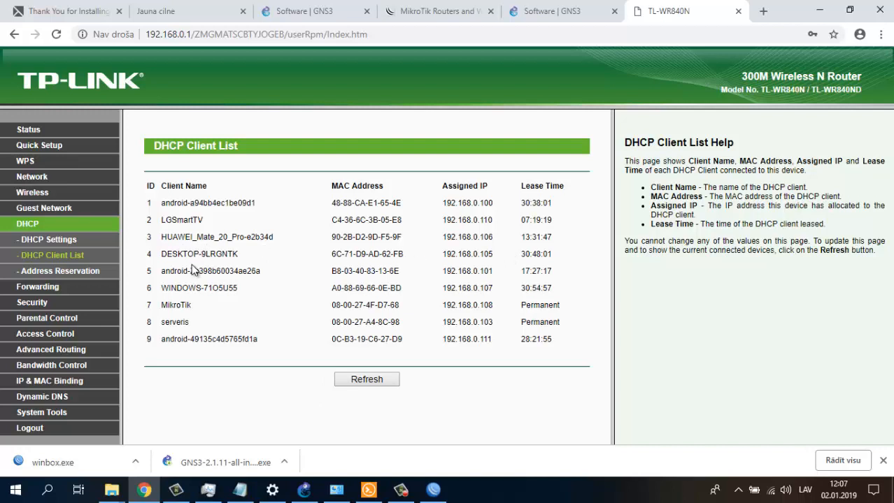
left_click_drag(171, 253, 551, 254)
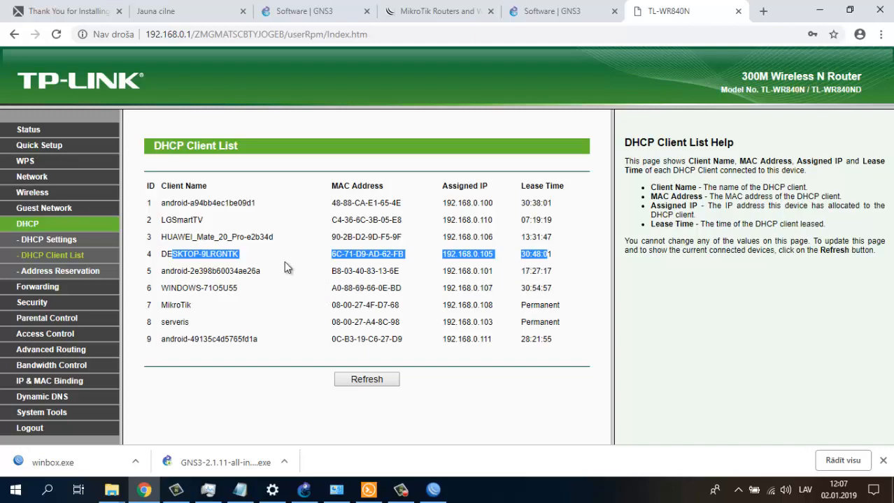
left_click(34, 288)
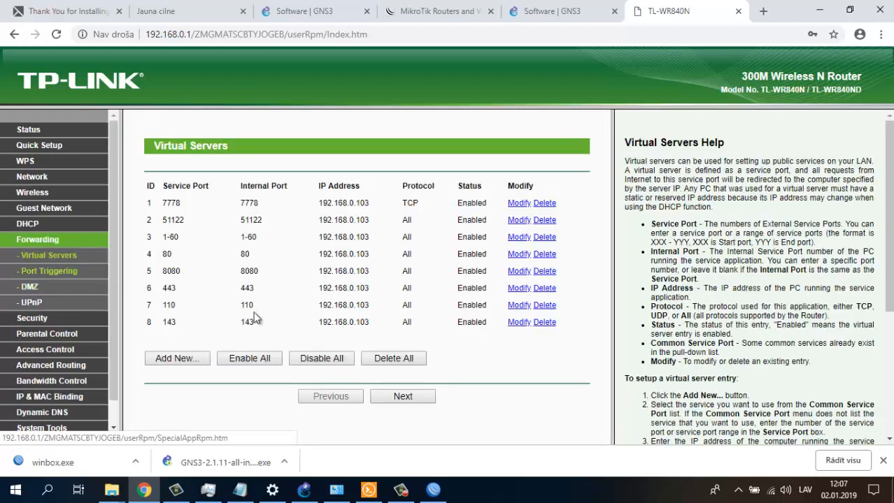
- Page through the virtual servers, then check WinBox's ARP list, which turns out empty
left_click(410, 396)
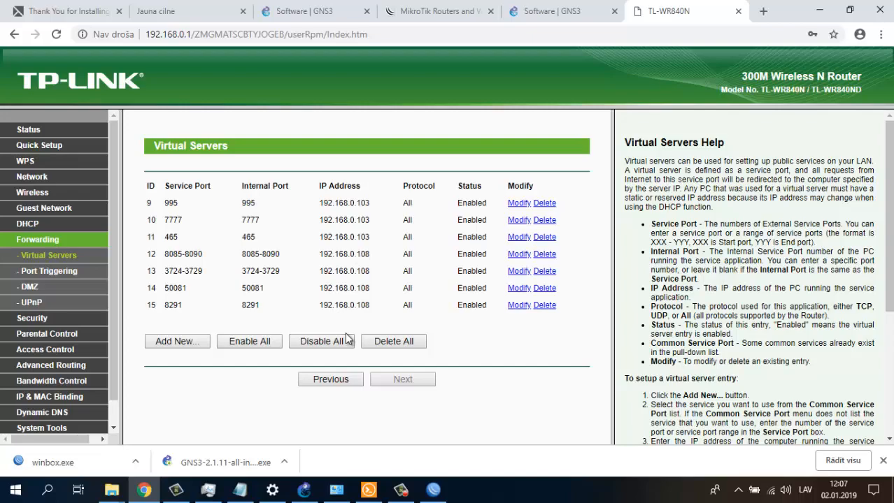
left_click(433, 490)
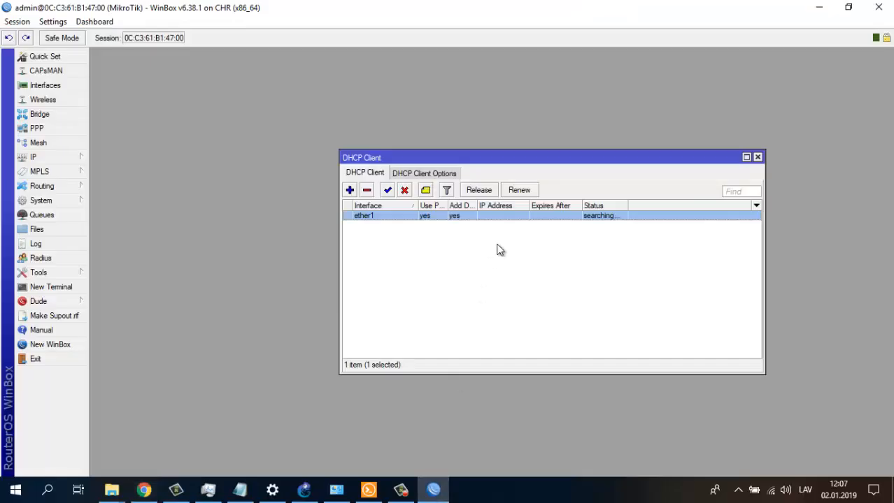
left_click(37, 161)
left_click(126, 157)
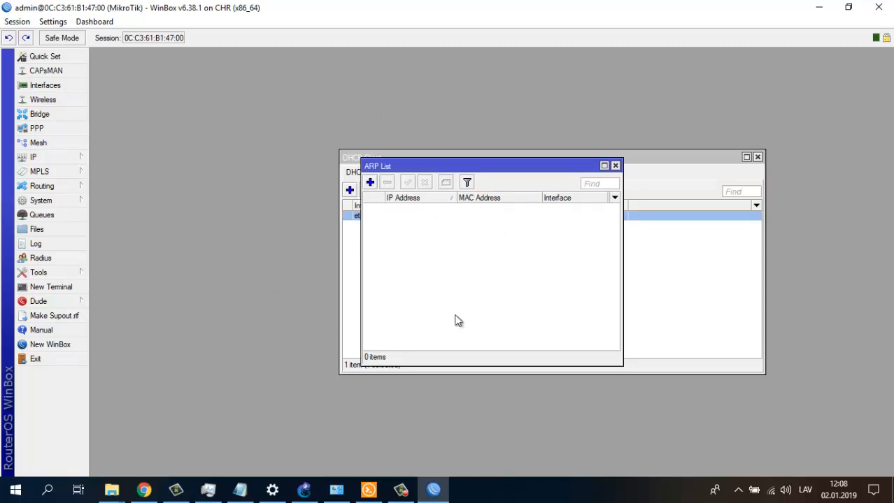
left_click(615, 167)
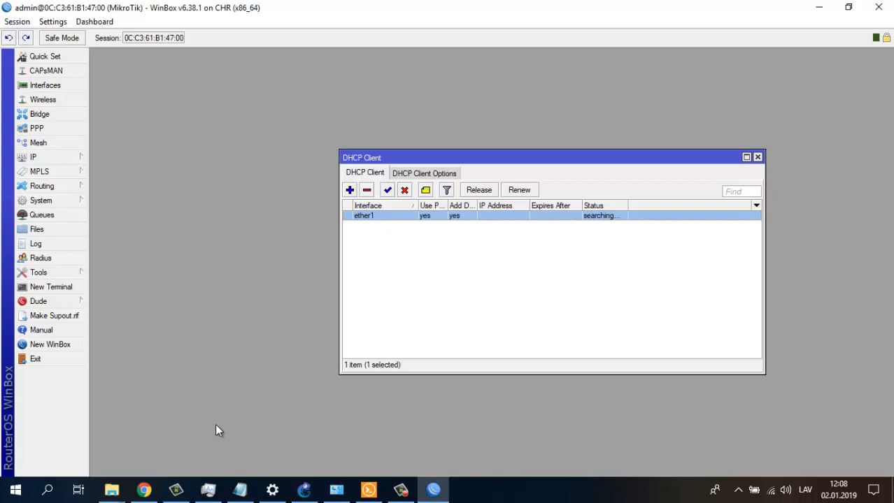
- Look through virtual server entries 1–8 and 9–15 again in the router admin
left_click(141, 491)
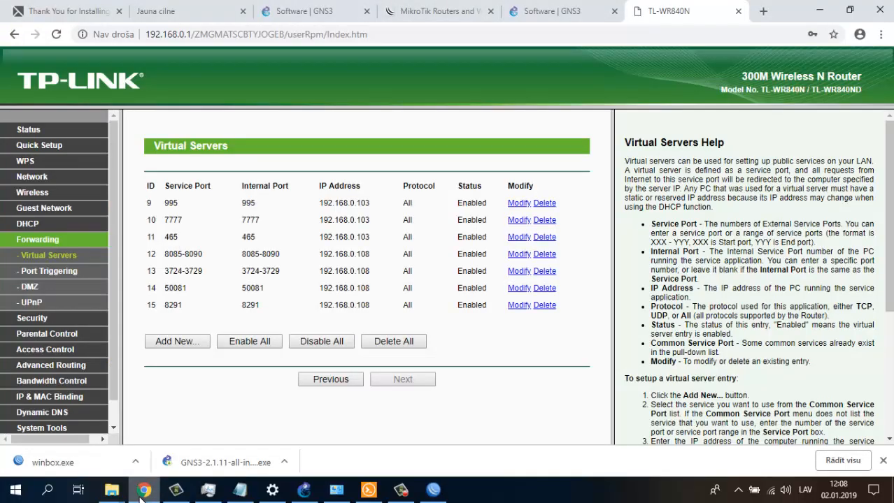
left_click(331, 381)
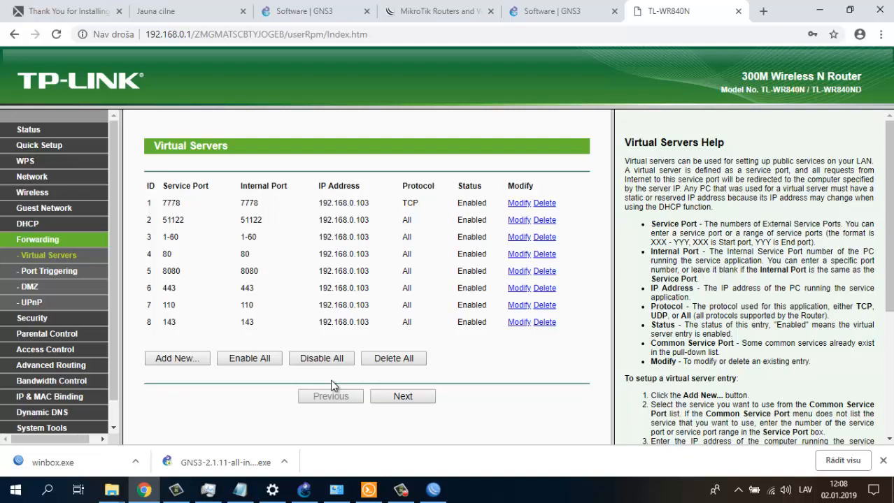
left_click(397, 394)
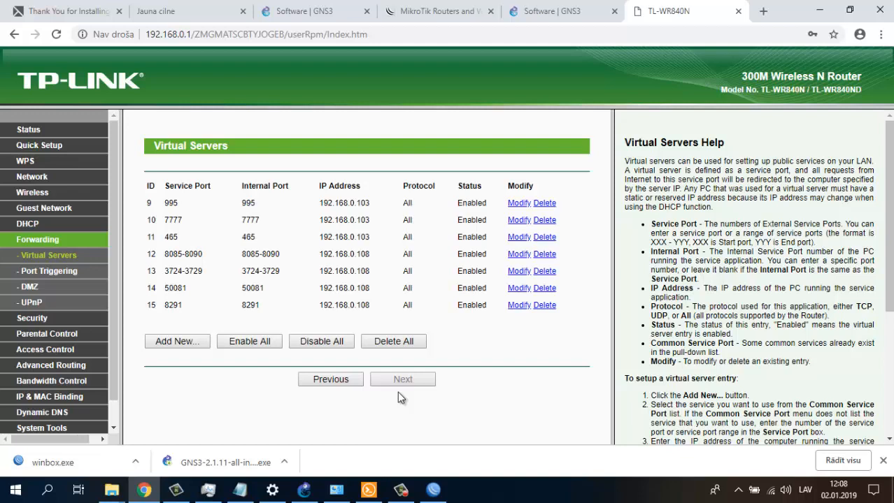
left_click(313, 385)
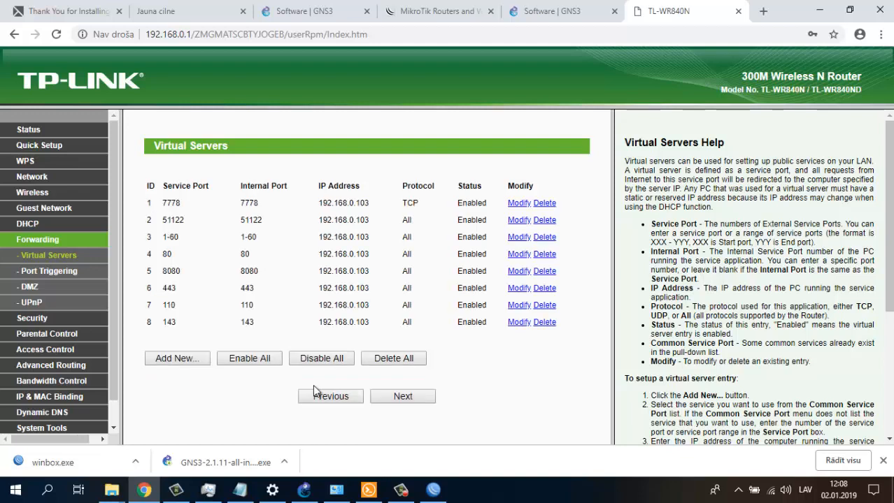
- Change the 1-60 port range virtual server's IP to 192.168.0.105 and save it
left_click(516, 237)
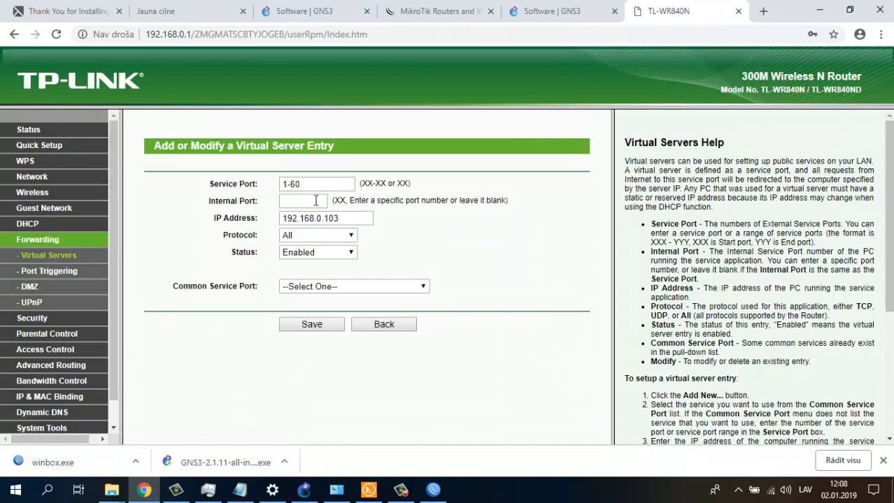
left_click(344, 218)
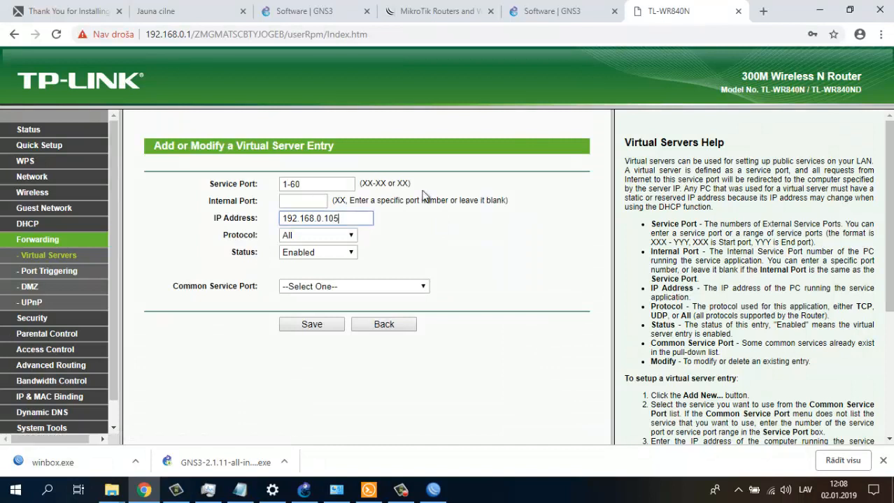
key("BackSpace")
type("5")
left_click(304, 333)
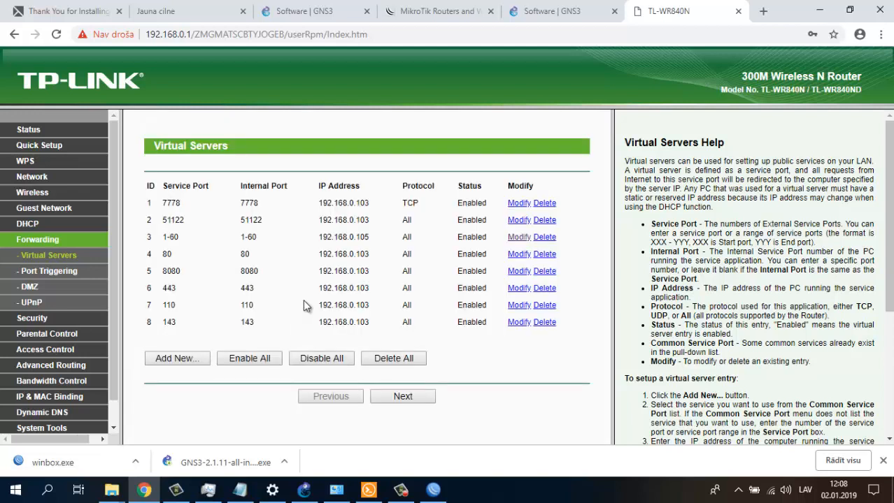
left_click(143, 491)
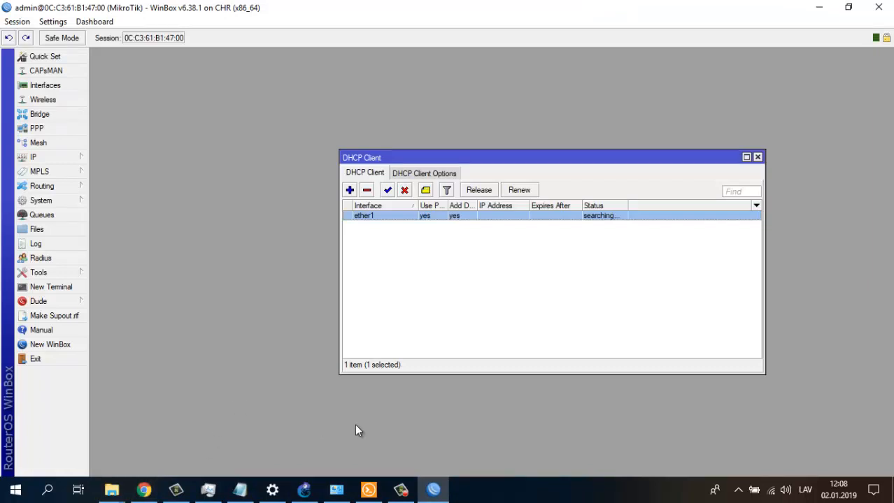
left_click(304, 489)
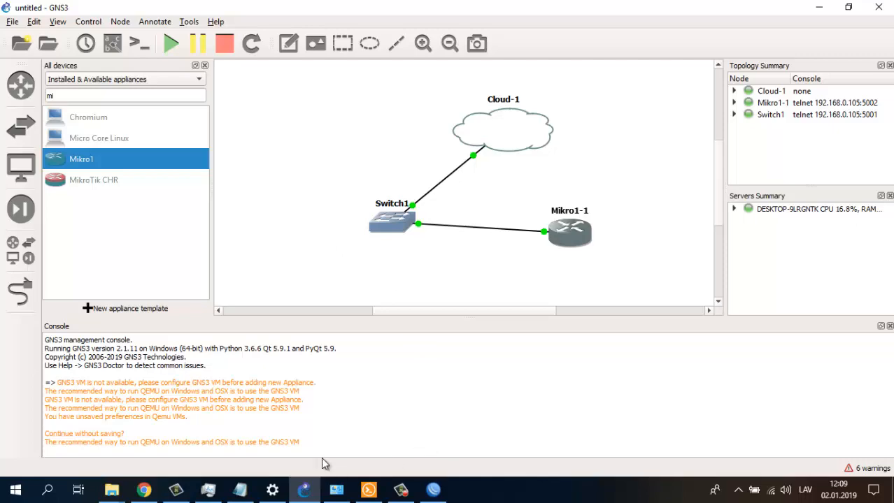
left_click(144, 490)
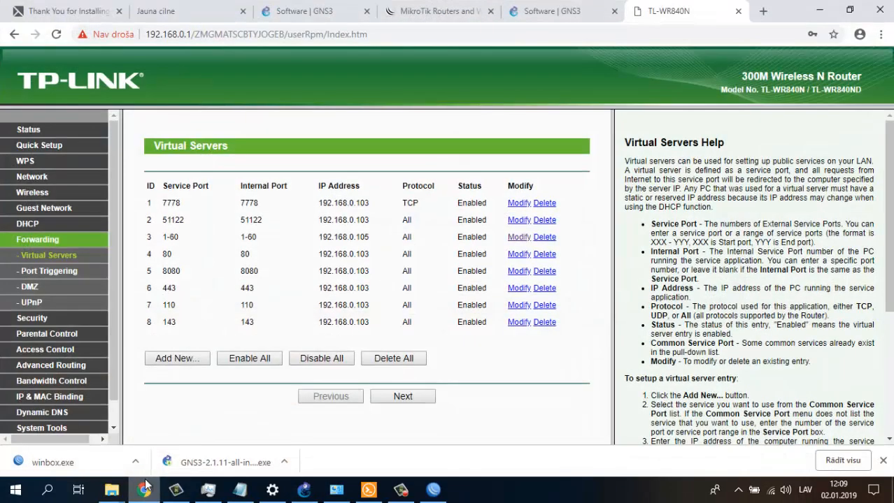
left_click_drag(164, 237, 180, 239)
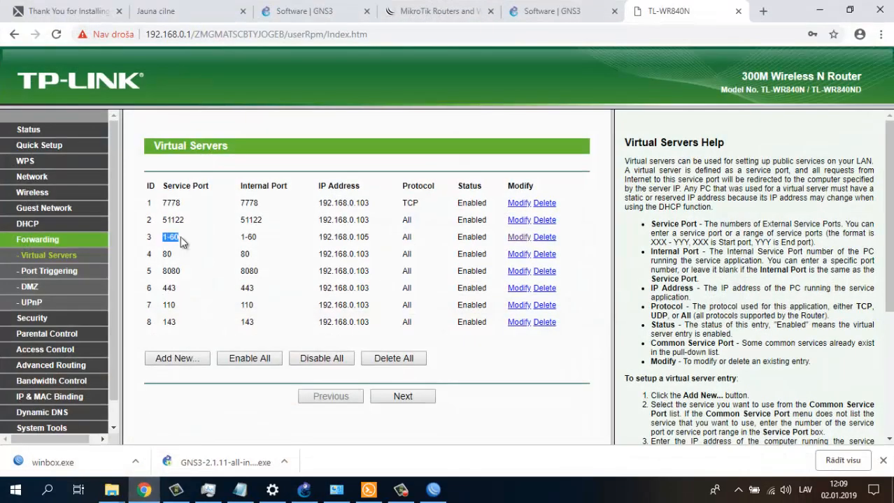
left_click_drag(371, 239, 316, 240)
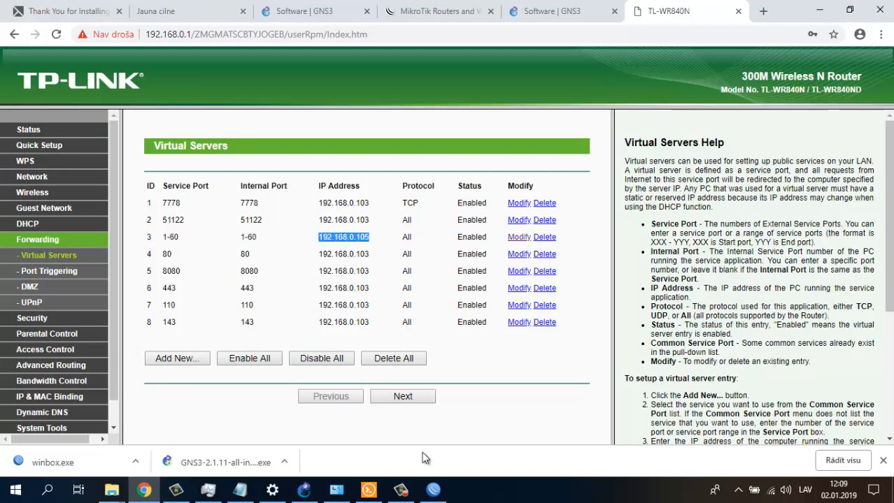
left_click(304, 490)
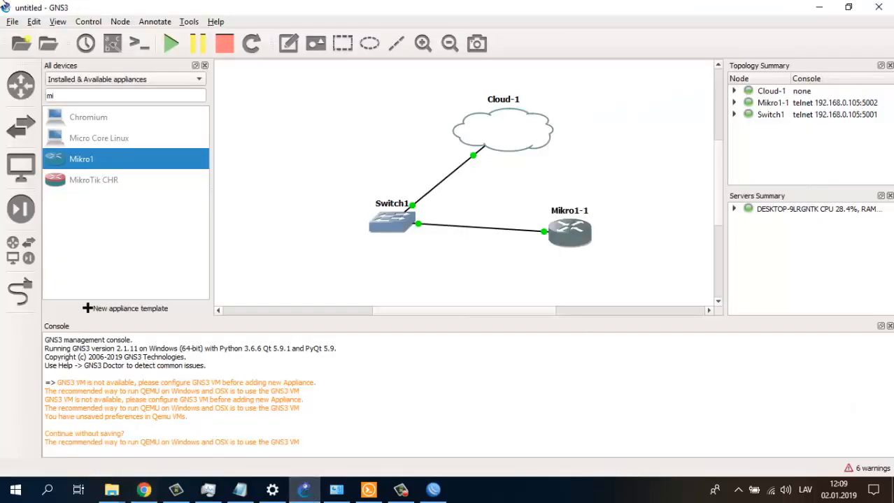
left_click(34, 22)
left_click(60, 83)
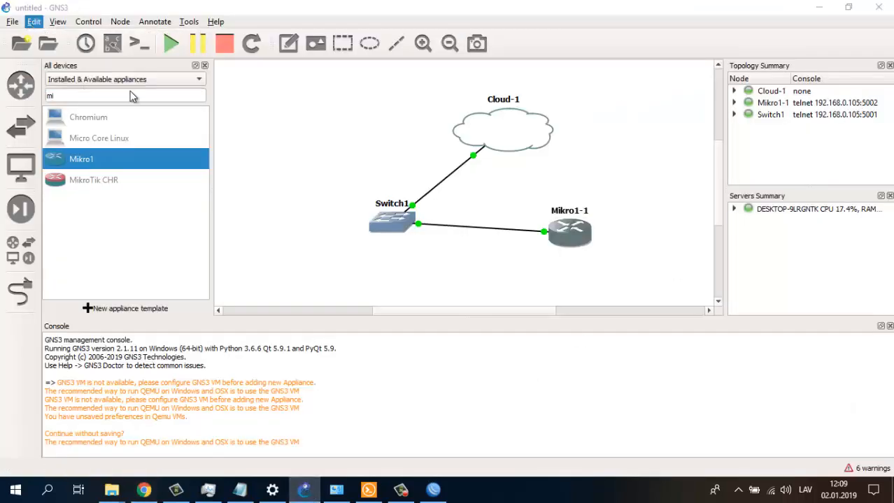
left_click(164, 57)
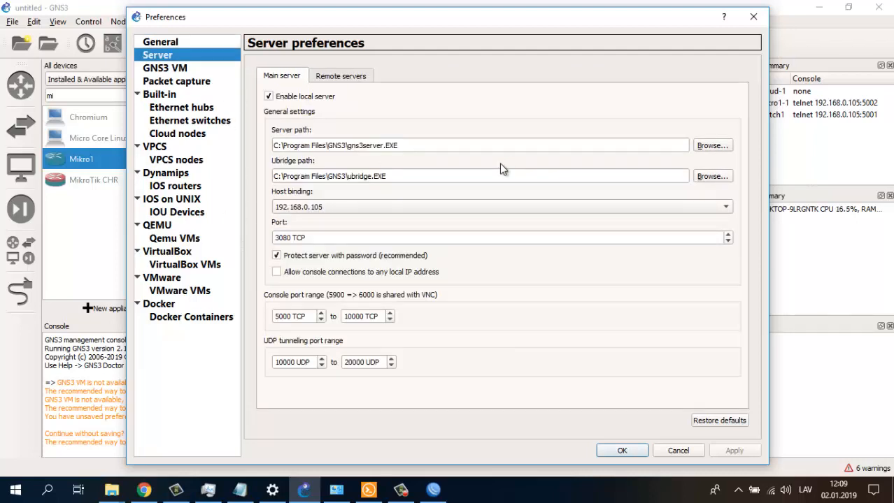
left_click(753, 18)
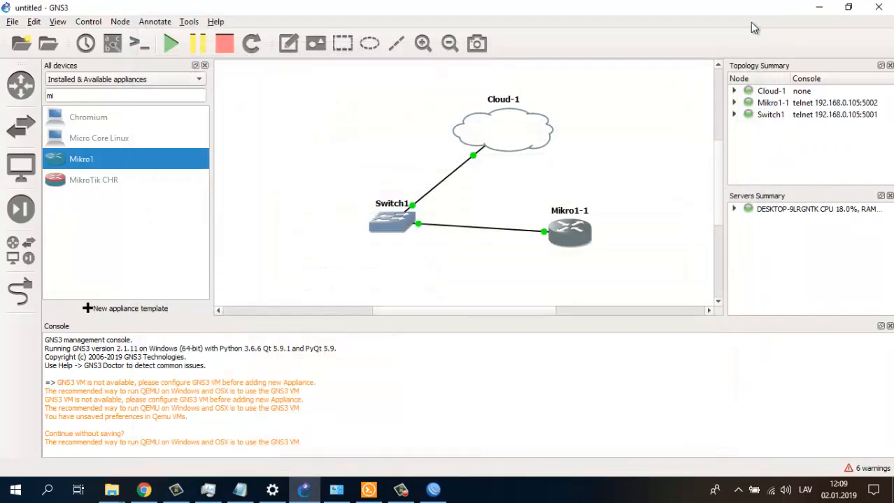
left_click(435, 493)
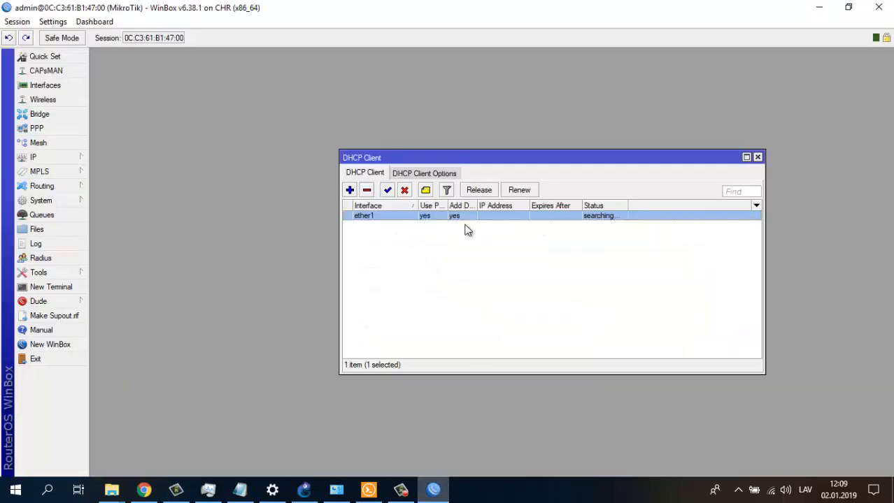
- Remove the ether1 DHCP client and add a fresh one on ether1
right_click(366, 218)
left_click(359, 219)
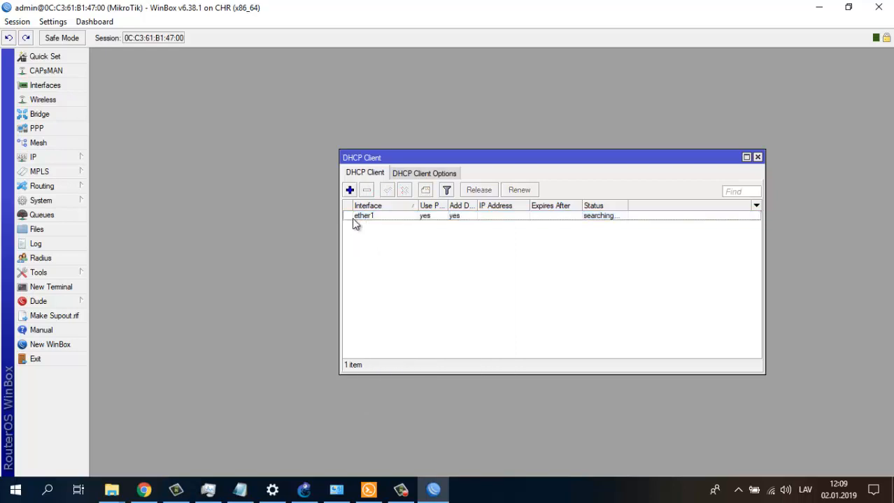
left_click(365, 191)
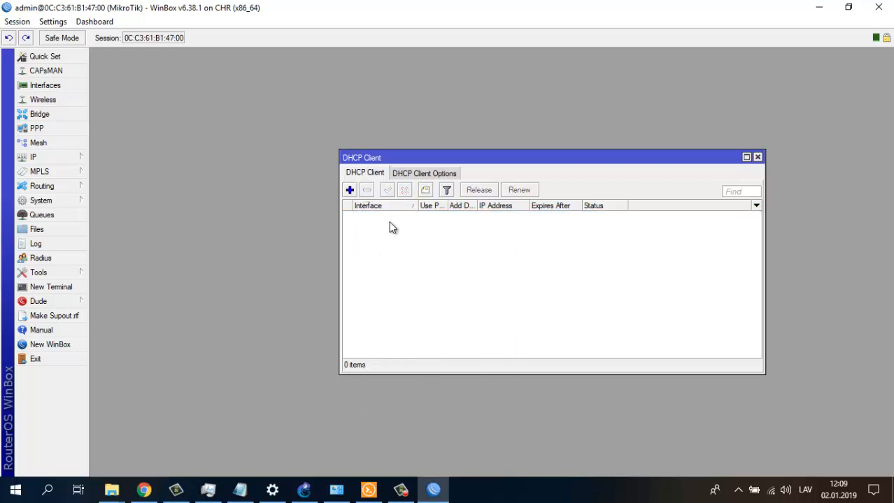
left_click(350, 191)
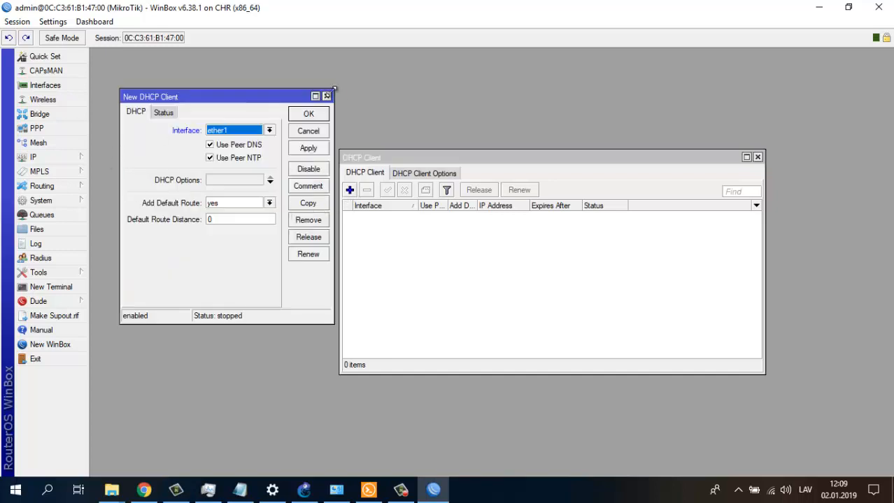
left_click(319, 117)
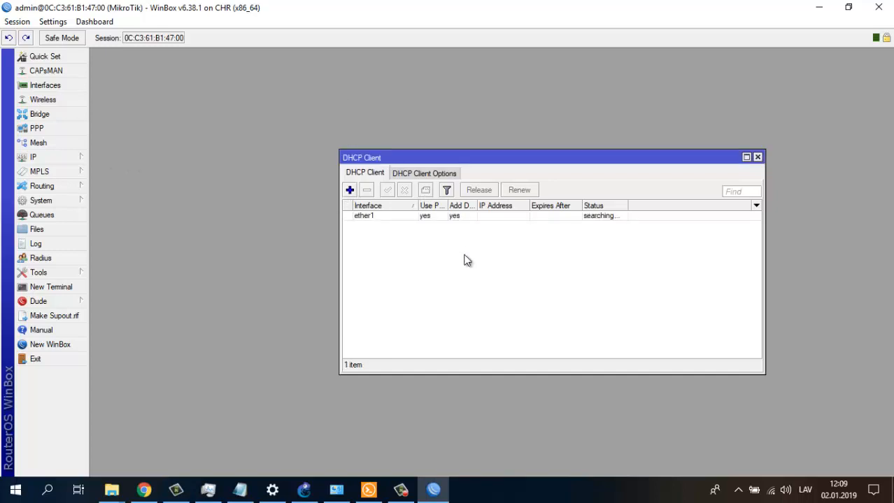
- Check the new client's status, try renewing its lease, then delete it
left_click(616, 216)
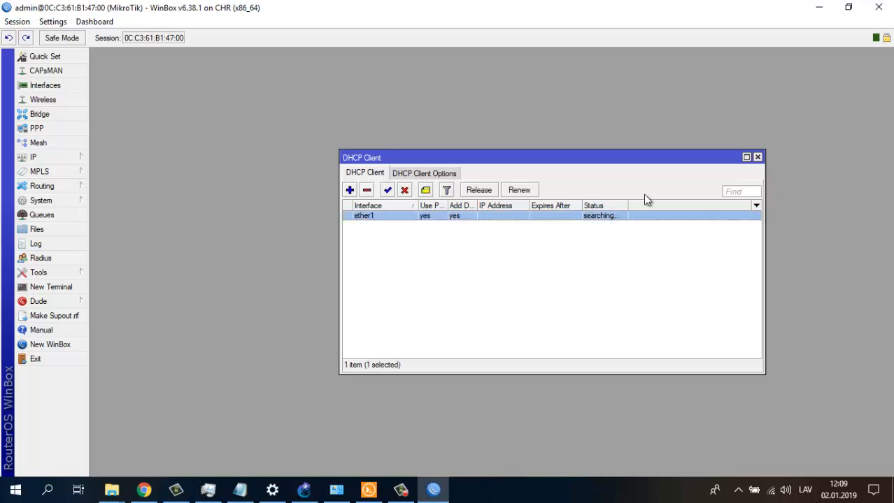
left_click_drag(628, 206, 656, 206)
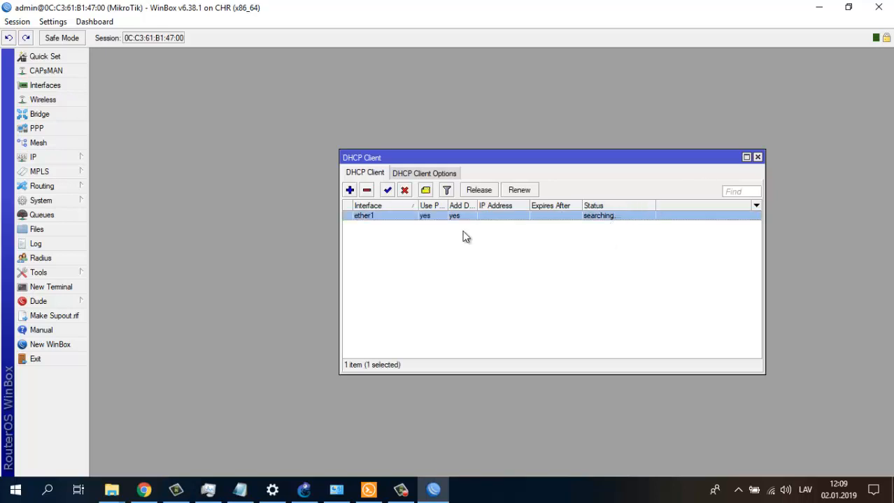
double_click(363, 218)
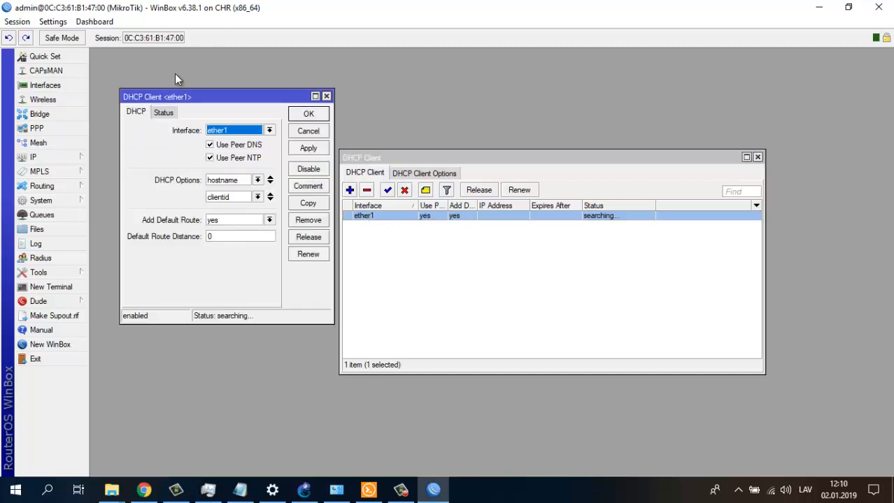
left_click(171, 114)
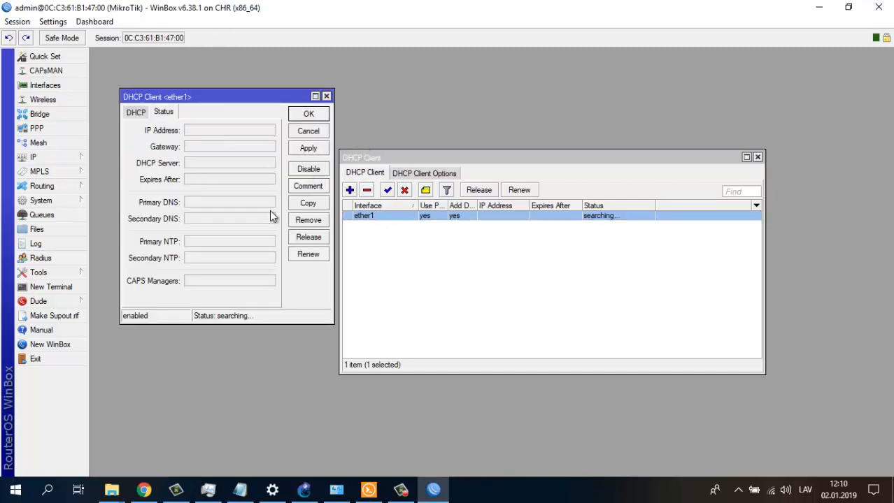
left_click(310, 254)
left_click(131, 112)
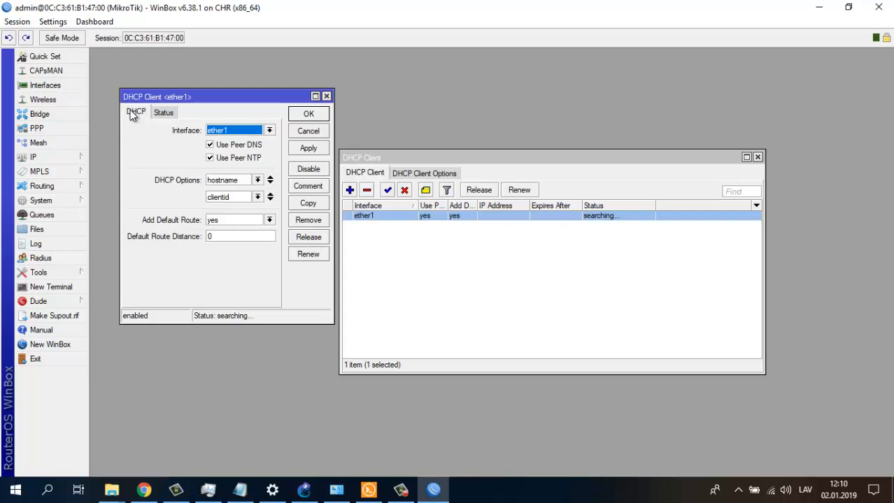
left_click(325, 96)
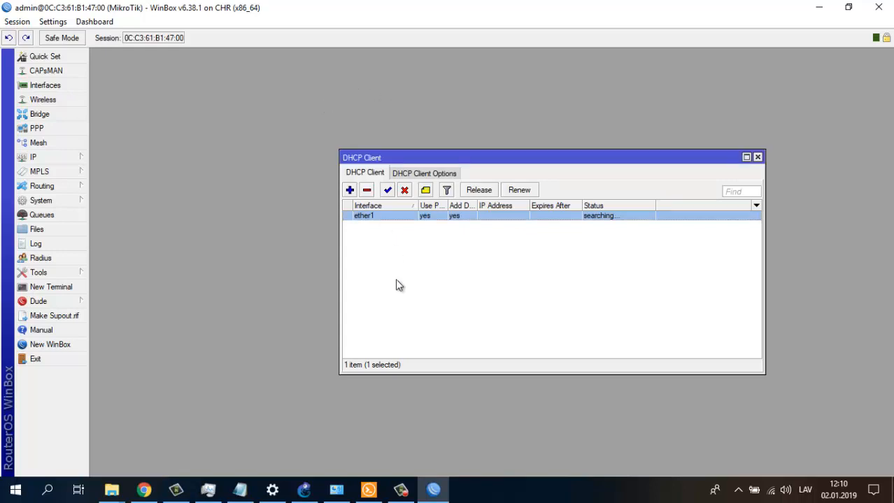
left_click(366, 190)
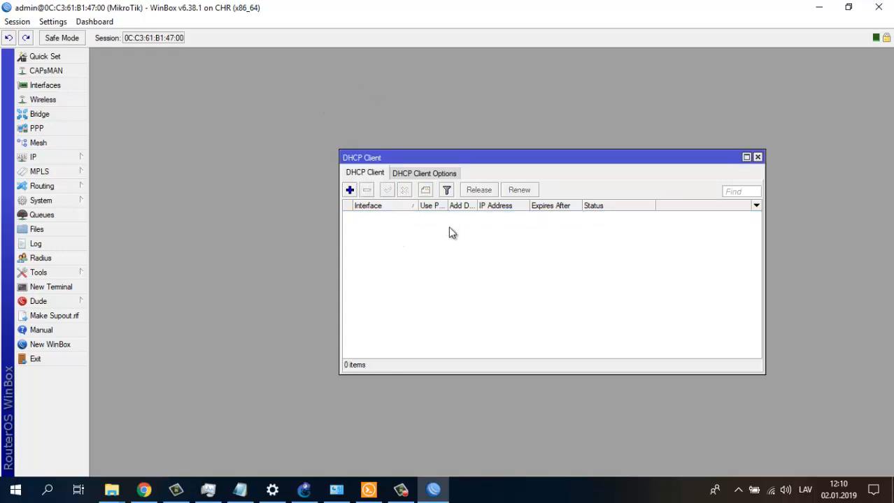
- Add the static address 192.168.0.105/24 on ether1 in the IP Address List
left_click(60, 157)
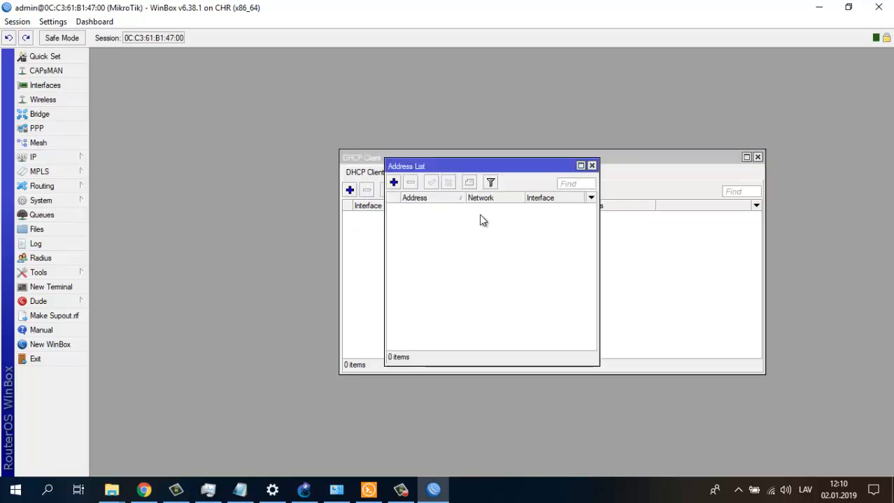
left_click(393, 182)
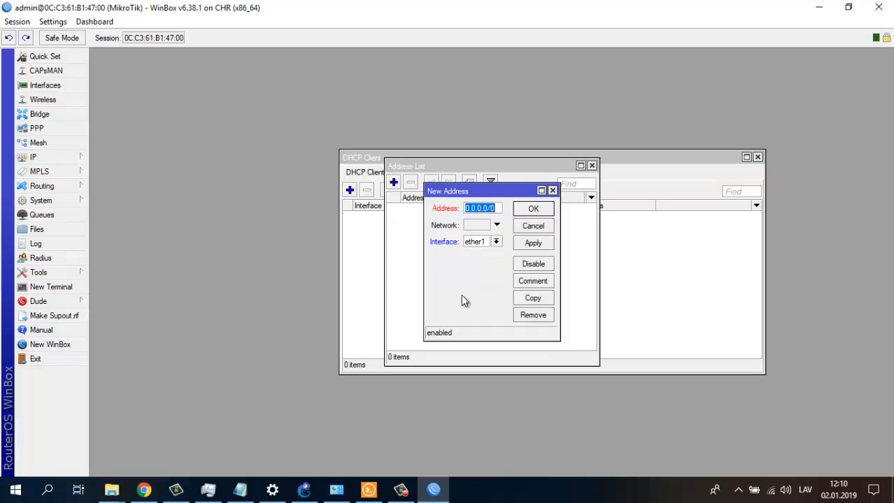
type("192")
type(".1")
type("68.0")
type(".105")
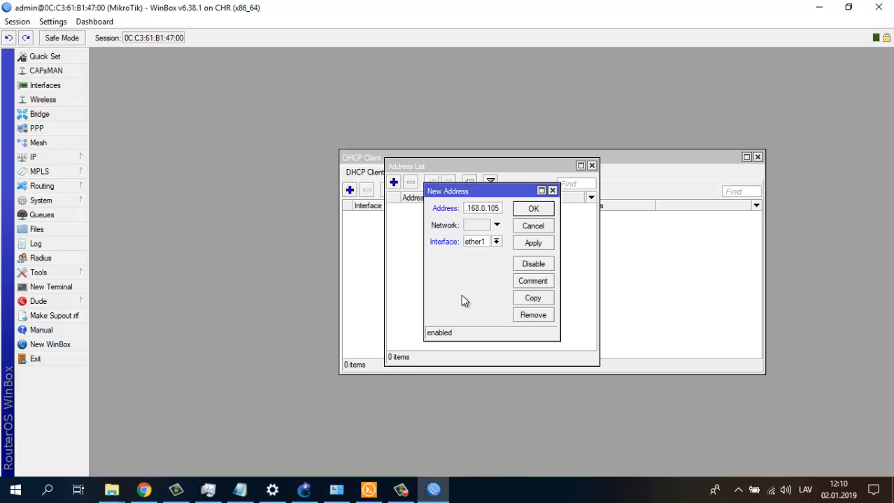
type("/24")
left_click(539, 209)
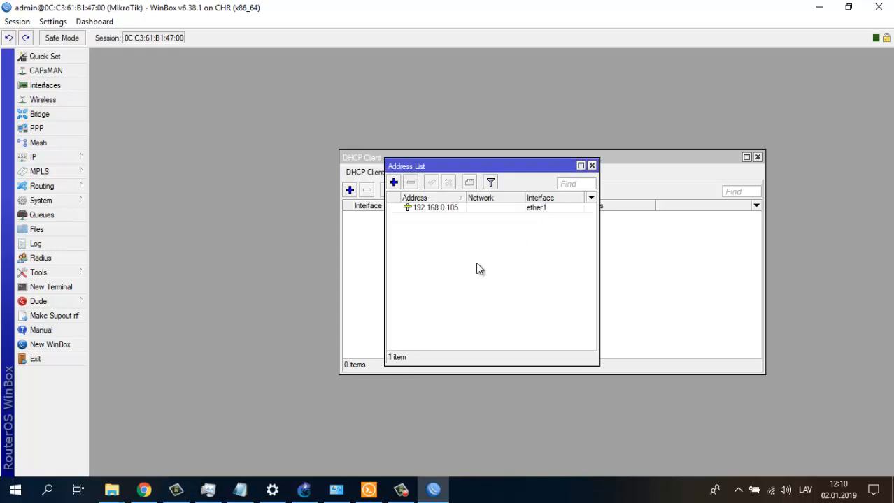
left_click_drag(446, 167, 327, 139)
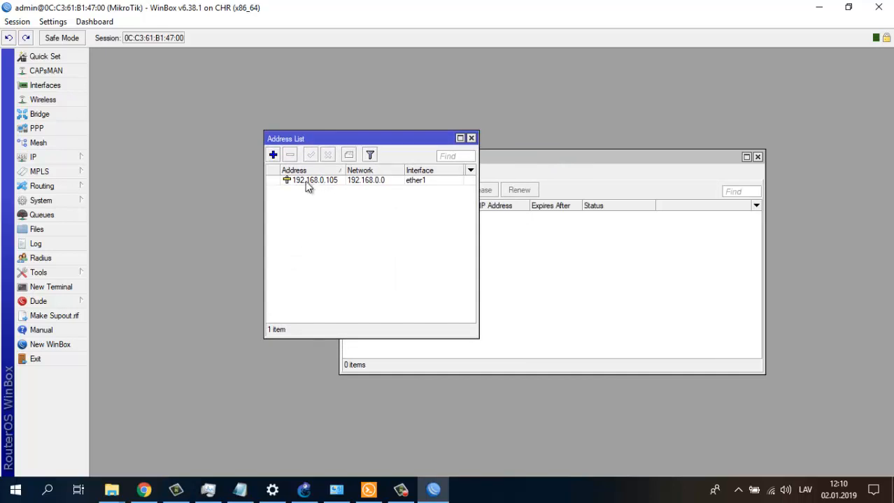
left_click(363, 181)
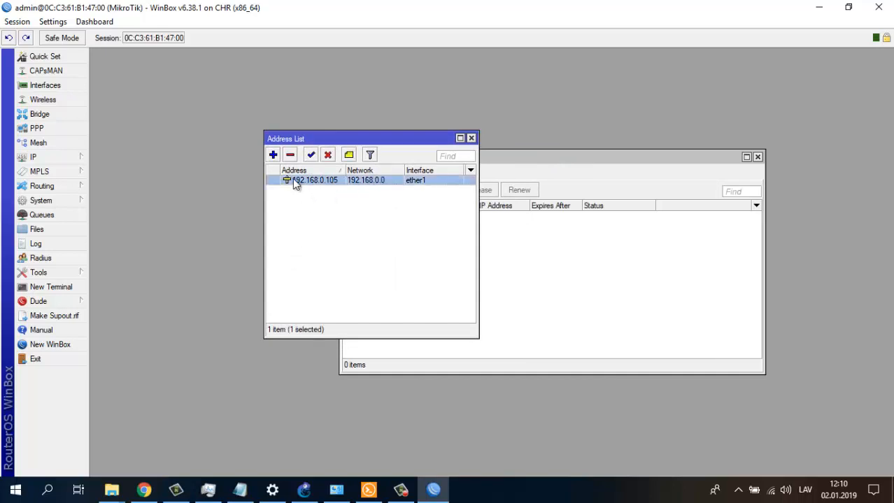
mouse_move(302, 186)
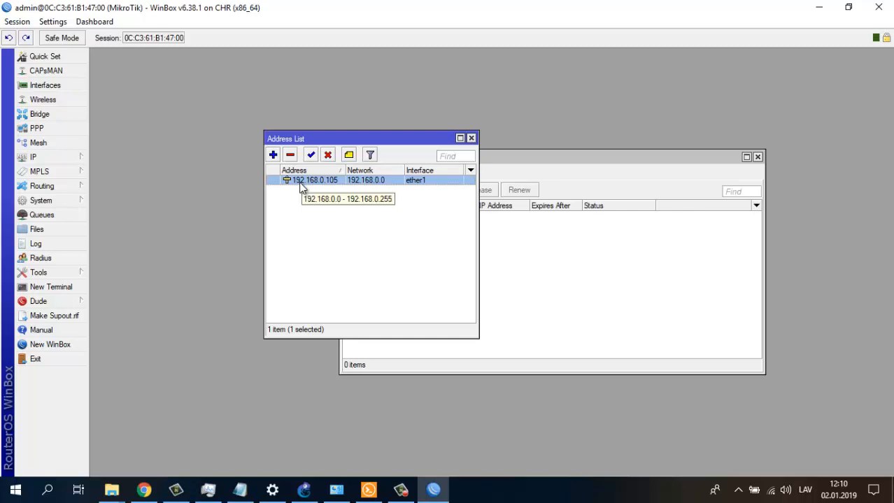
- Create a DHCP client on ether1 and review its Status tab before confirming it
left_click(471, 139)
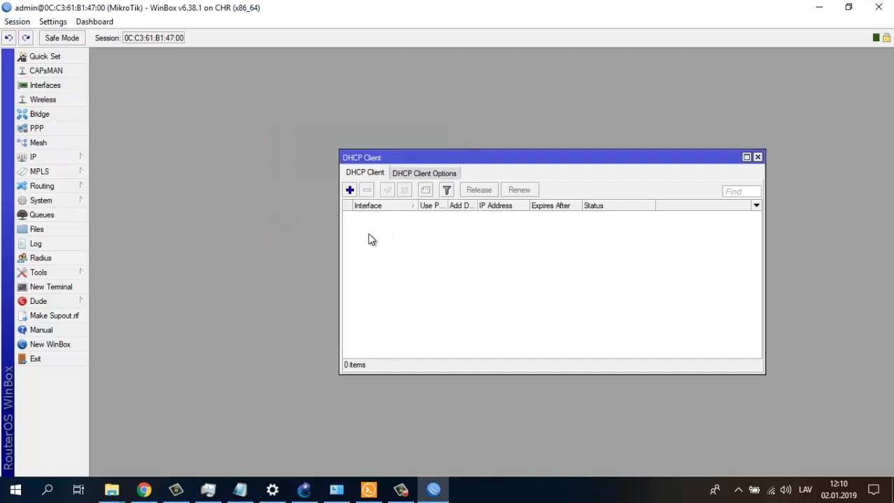
left_click(350, 190)
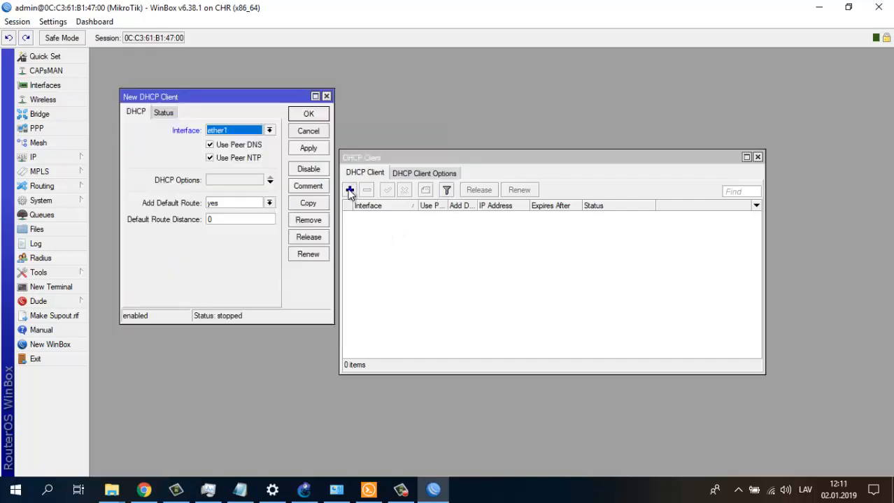
left_click(306, 116)
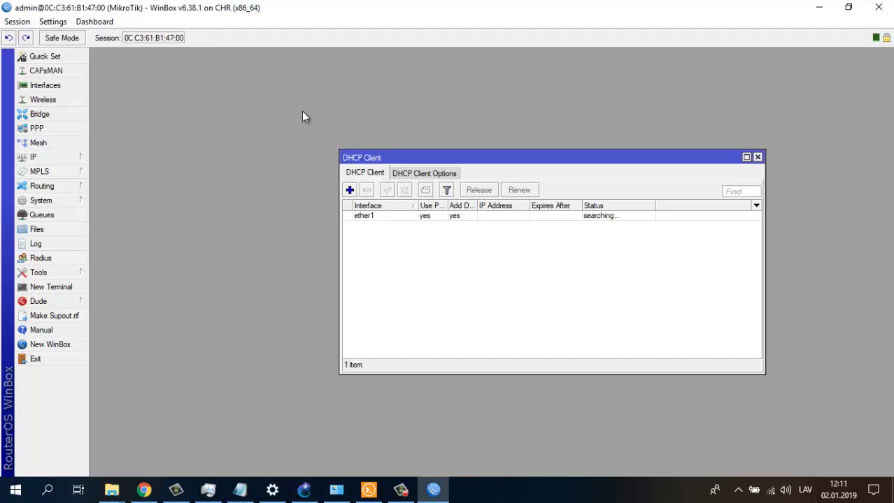
left_click(602, 219)
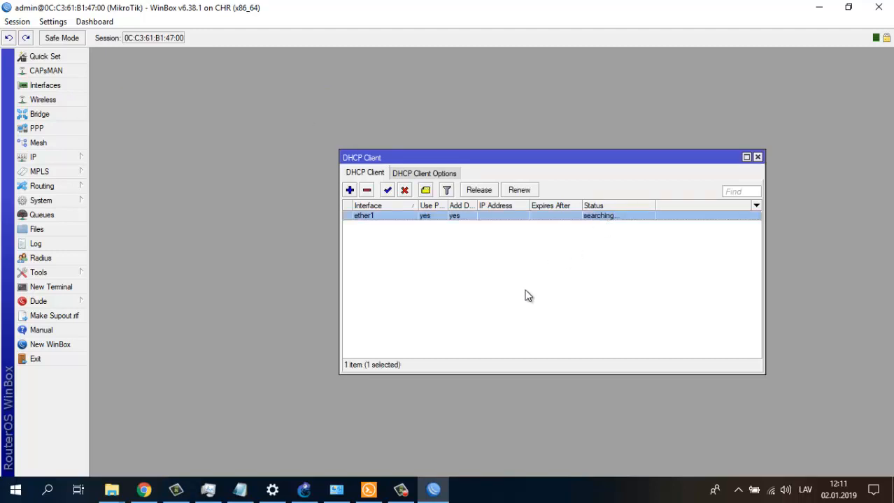
double_click(371, 218)
left_click(165, 113)
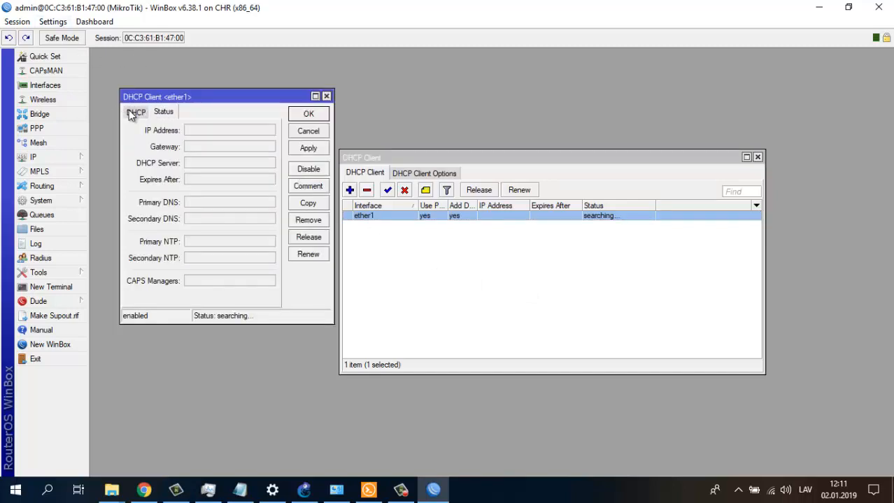
left_click(133, 113)
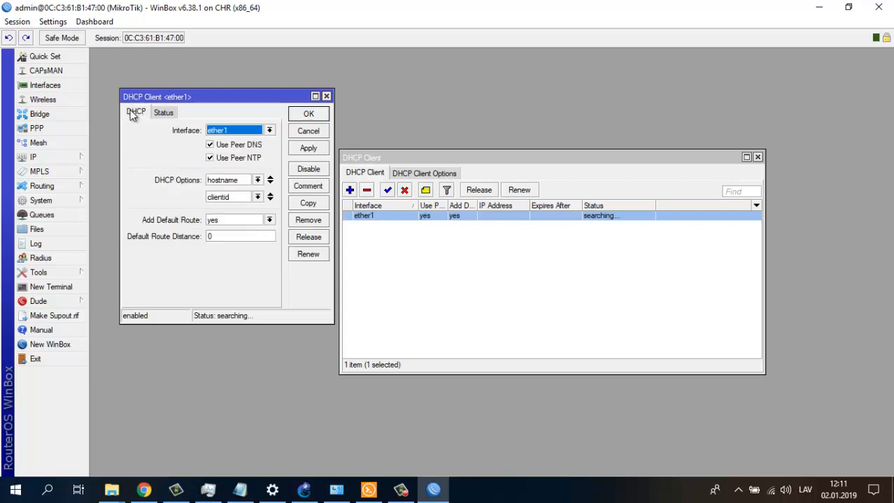
left_click(307, 117)
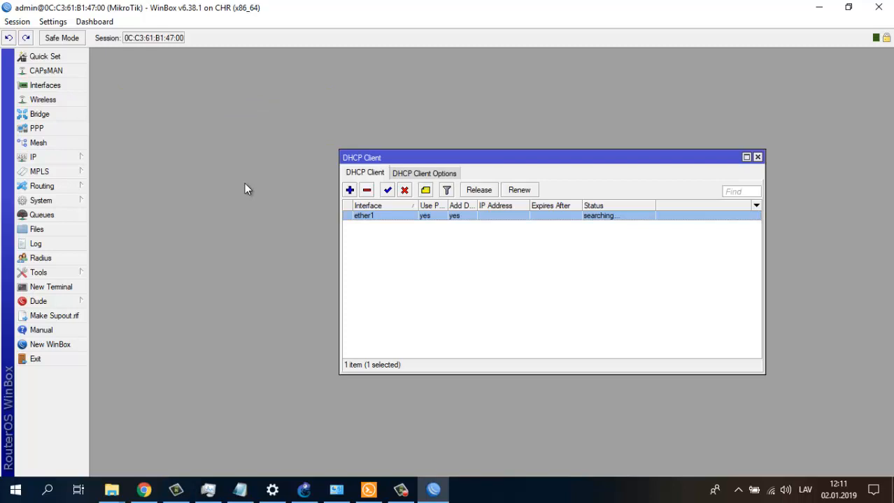
- Start a new Firewall NAT rule with source address, protocol and in-interface conditions
left_click(48, 159)
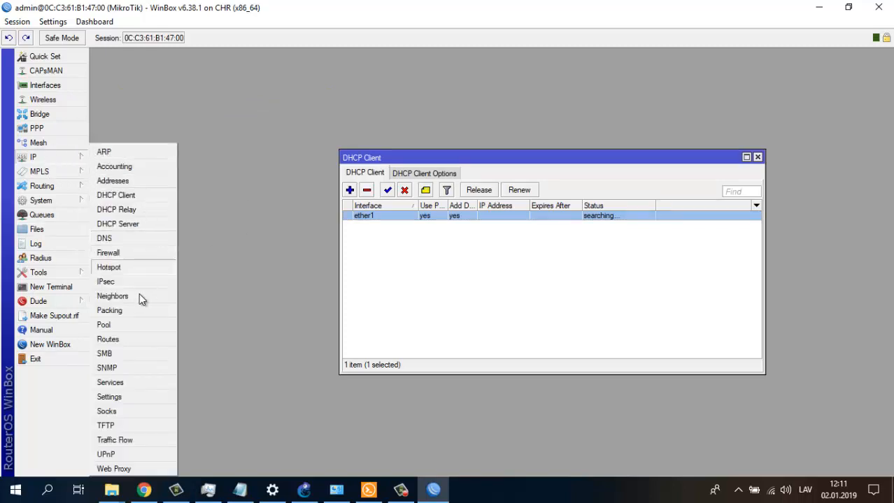
left_click(115, 253)
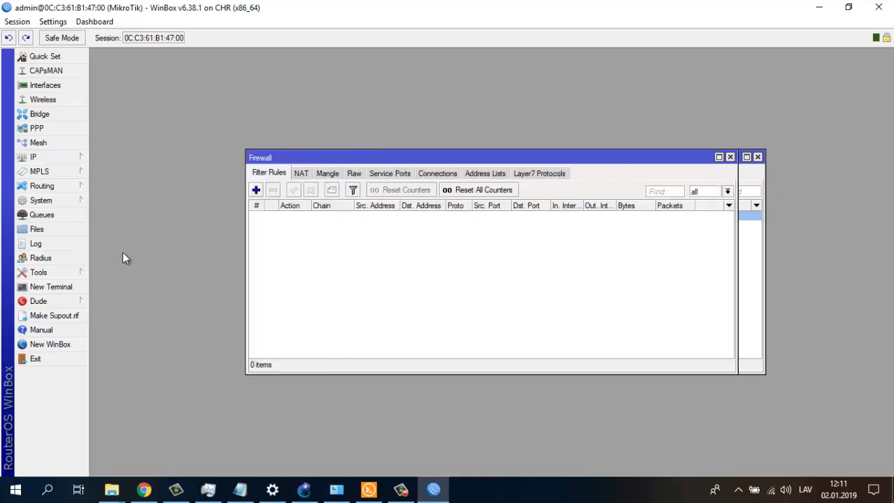
left_click(297, 175)
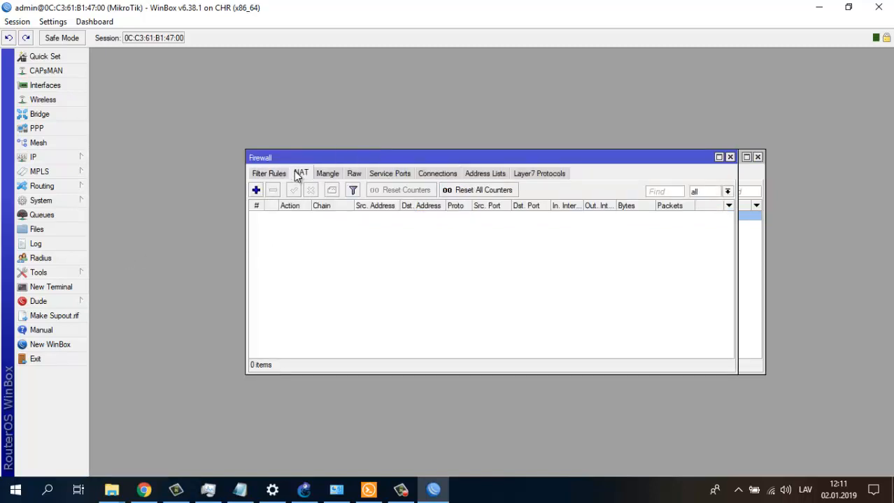
left_click(256, 191)
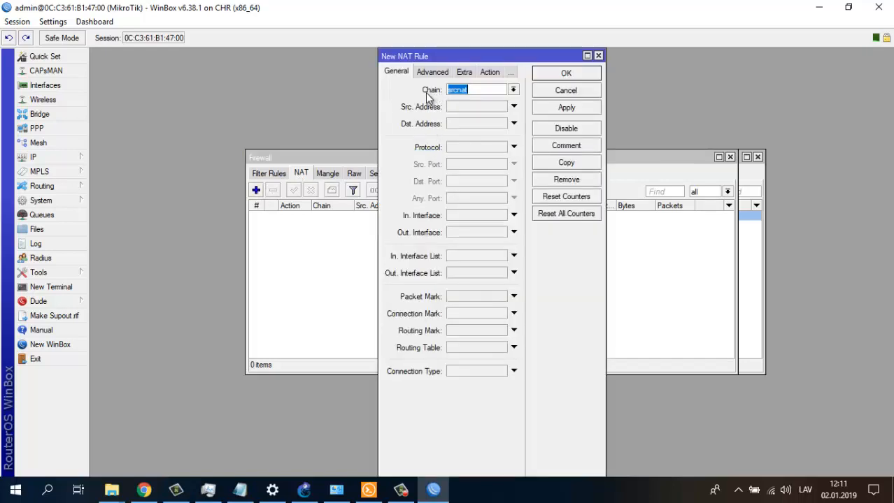
left_click(460, 109)
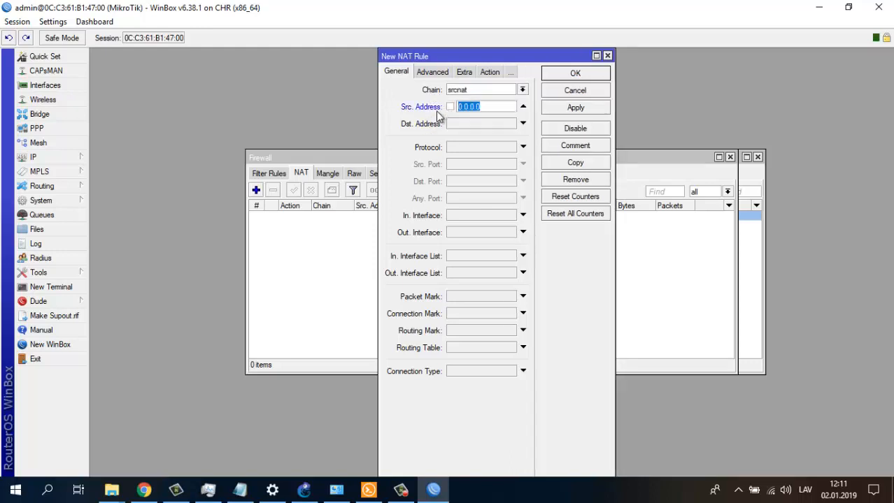
left_click(458, 147)
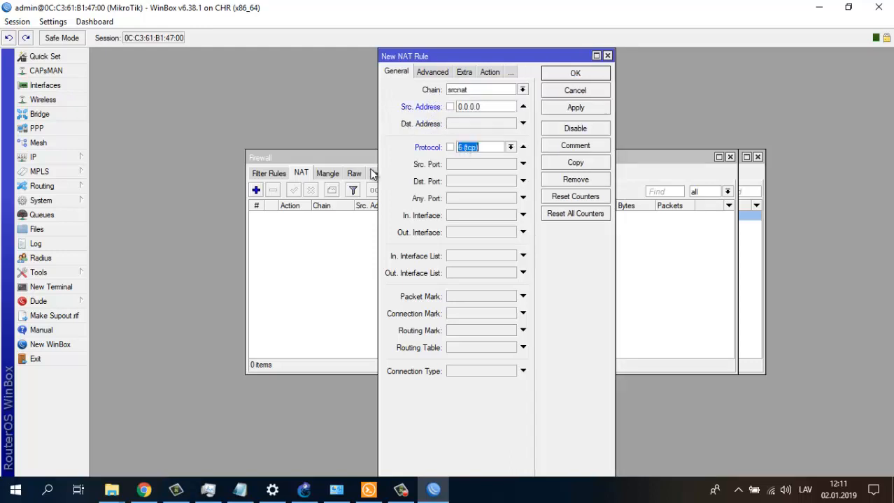
left_click(475, 218)
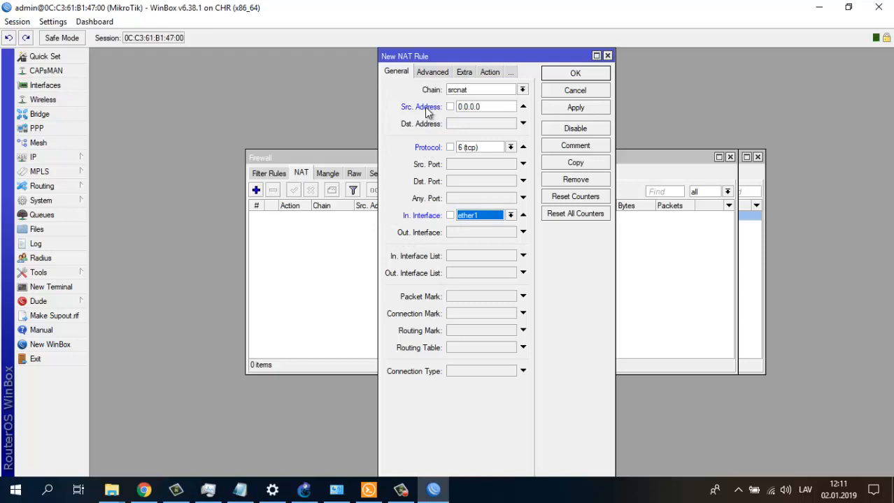
- Set the new NAT rule's action to masquerade
left_click(488, 72)
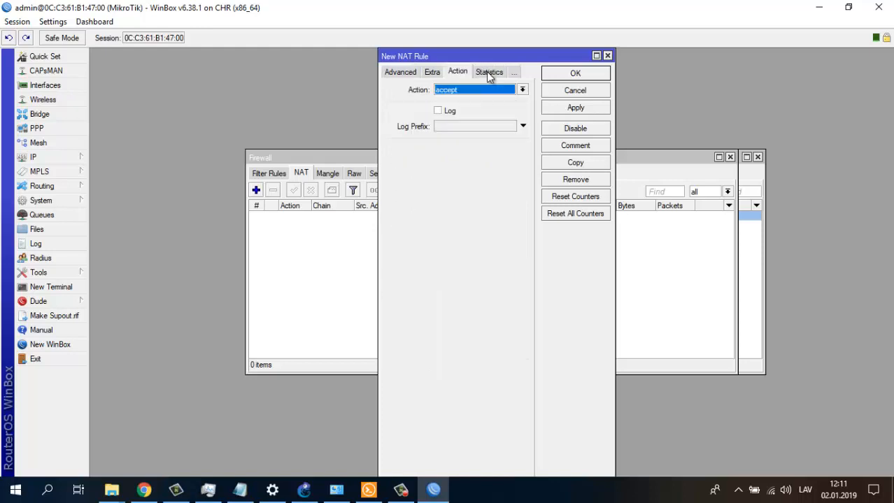
left_click(466, 87)
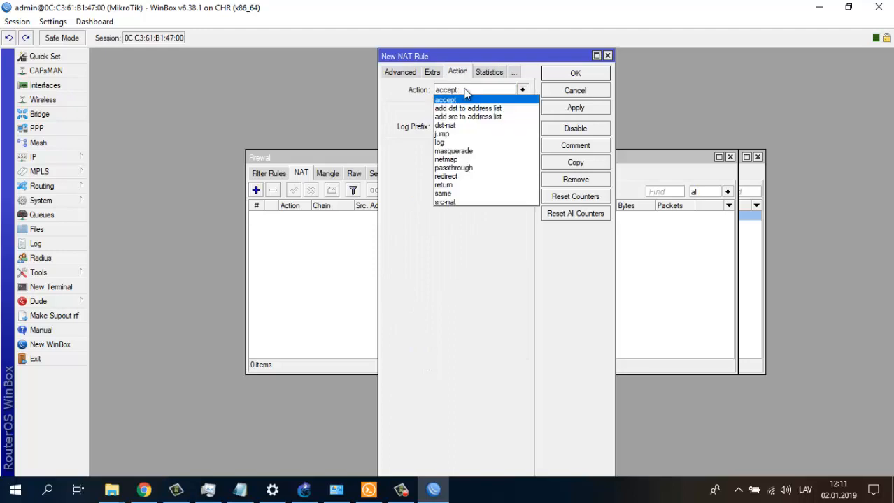
left_click(448, 151)
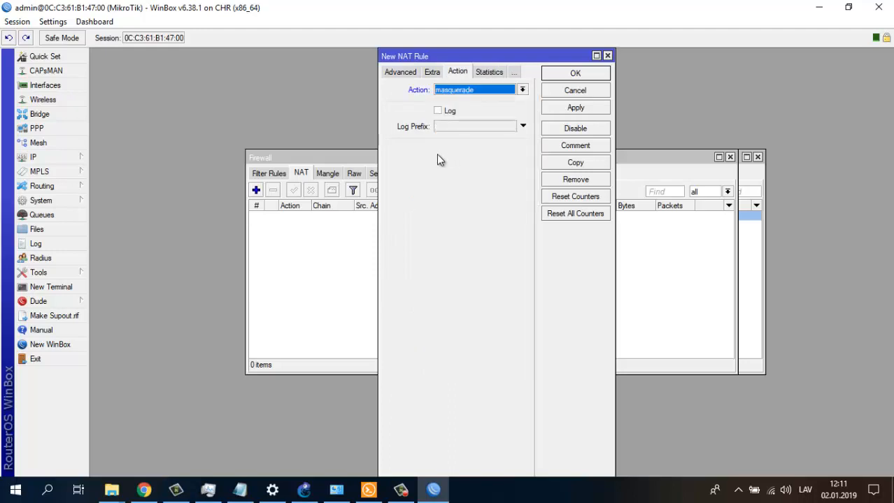
left_click(401, 73)
left_click(392, 71)
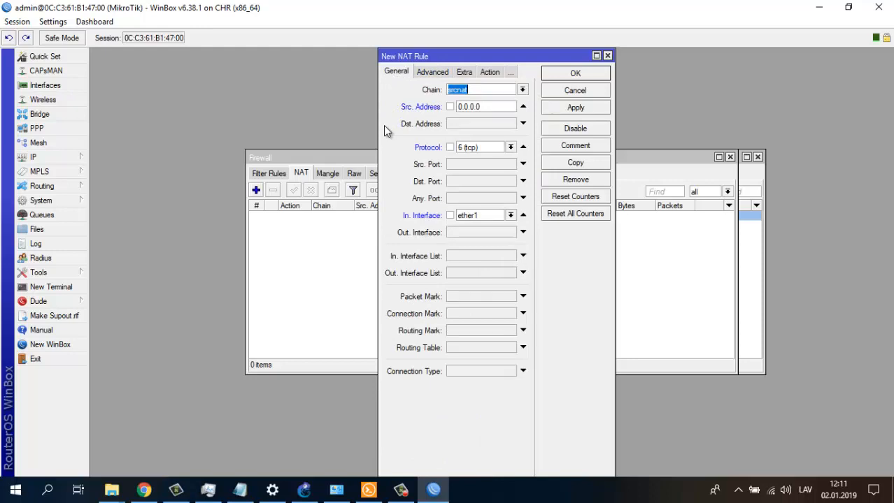
- Attempt to save the rule, dismiss the RouterOS error, and discard the rule
left_click(584, 75)
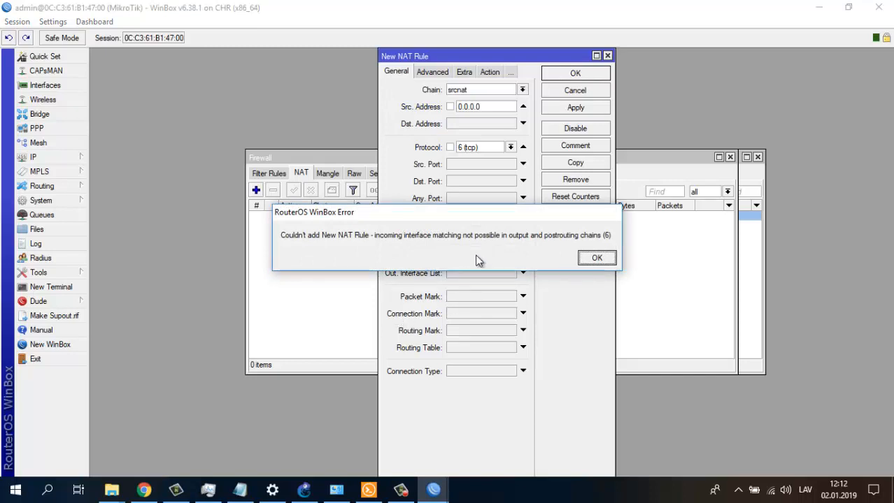
left_click(595, 257)
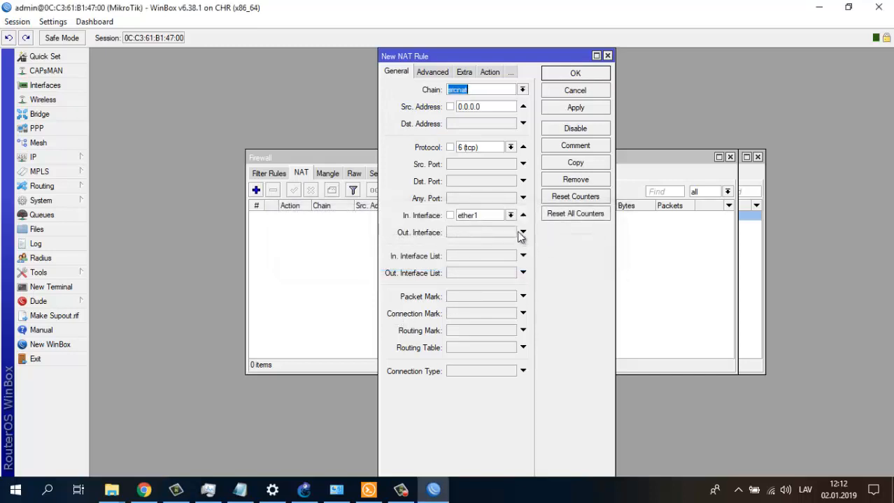
left_click(607, 56)
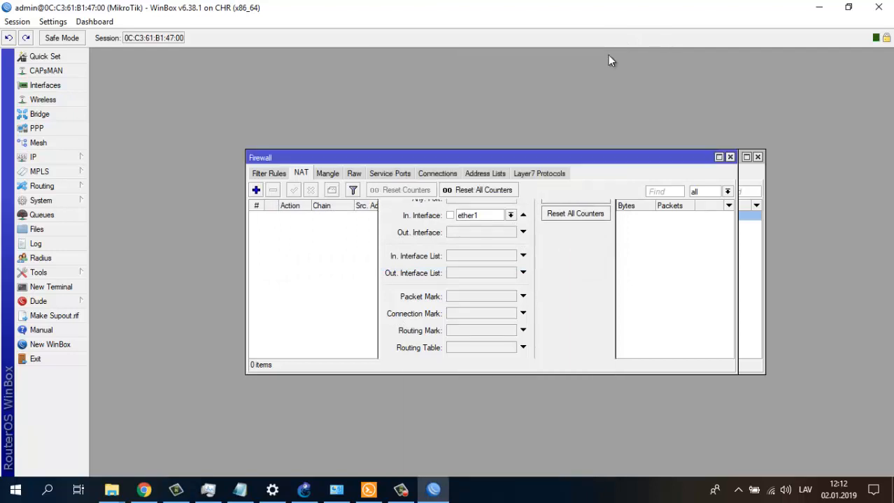
left_click_drag(460, 157, 337, 92)
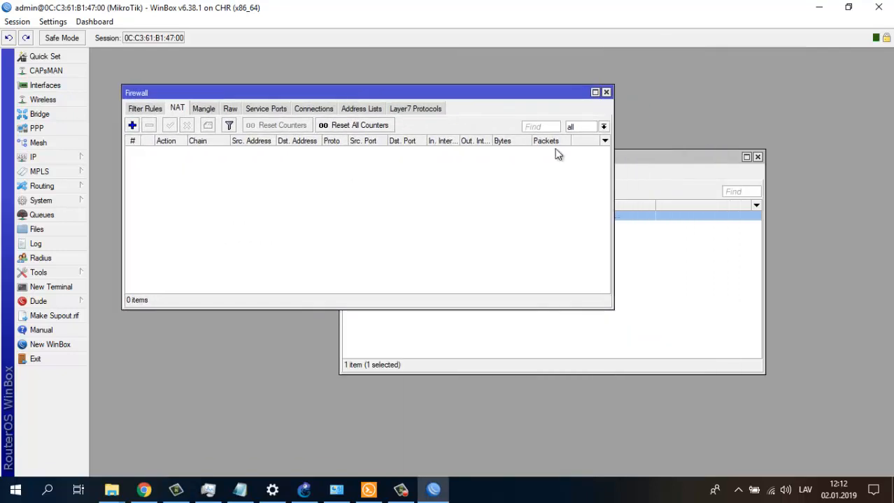
- Bring the DHCP Client list forward, then switch over to the GNS3 PLAN notes
left_click(660, 160)
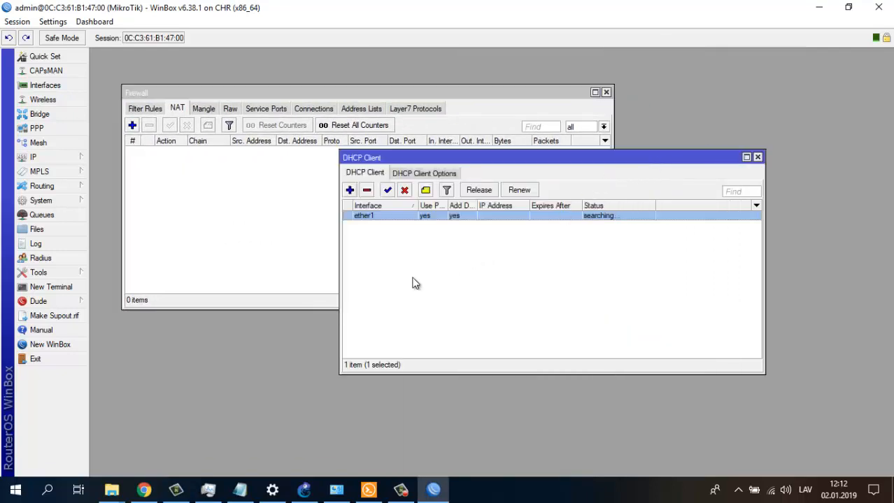
left_click(402, 490)
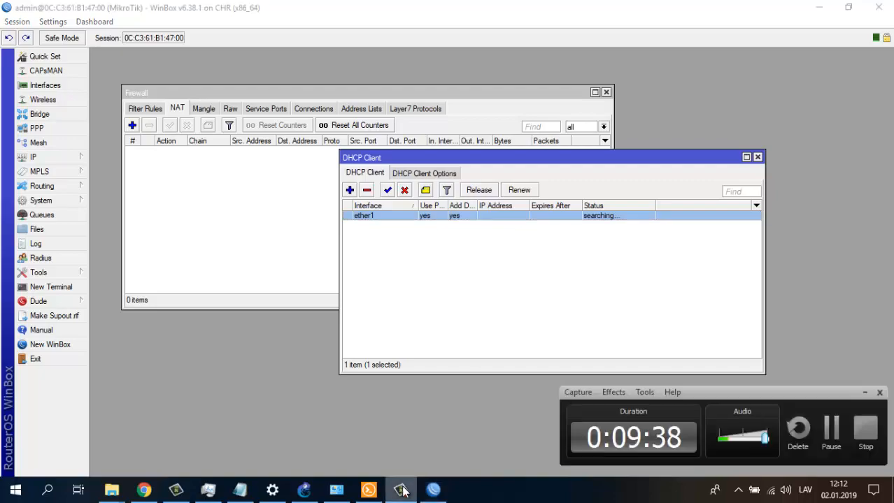
left_click(865, 425)
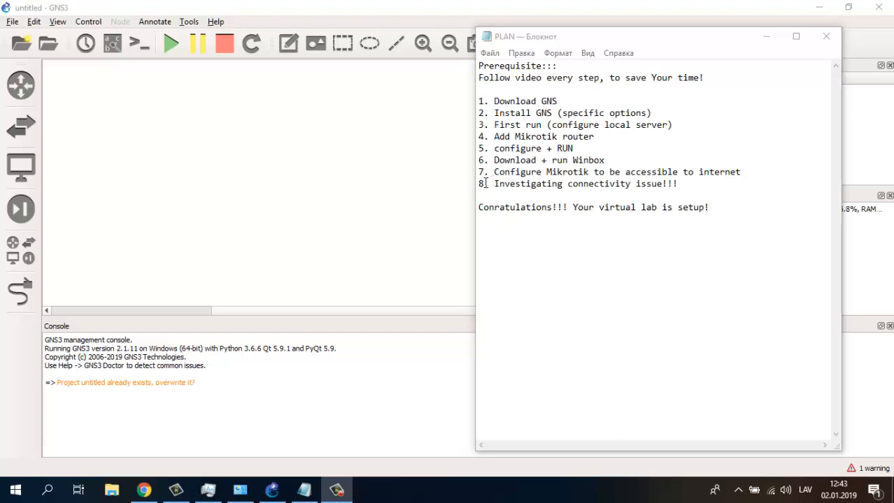
- Move 'Investigating connectivity issue!!!' from line 8 onto a new line under item 6
left_click_drag(484, 183, 678, 185)
key("ctrl+c")
key("Delete")
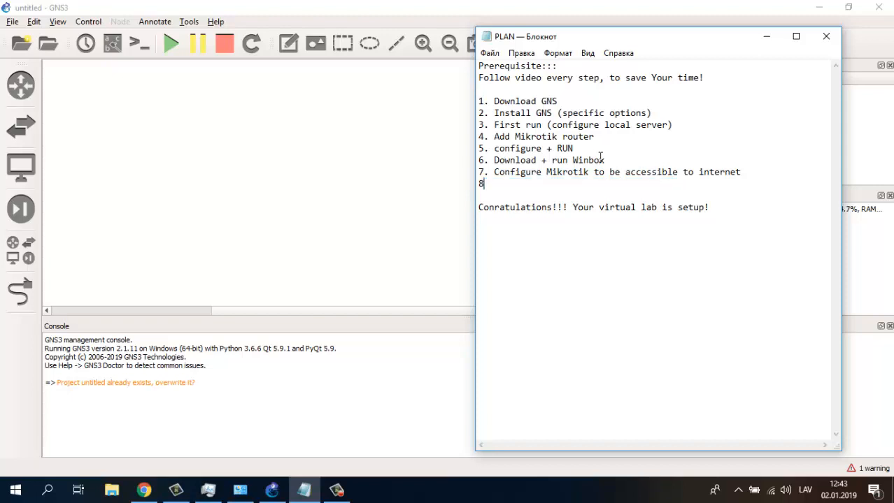
key("Return")
key("ctrl+v")
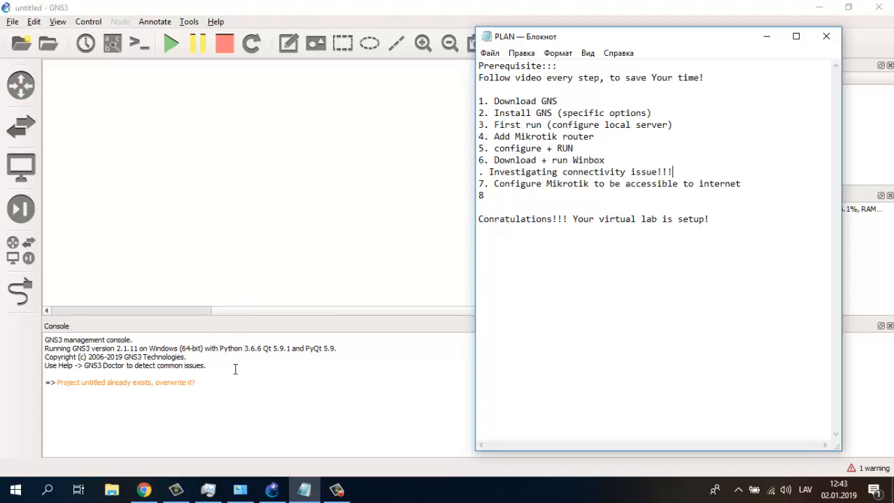
left_click(240, 490)
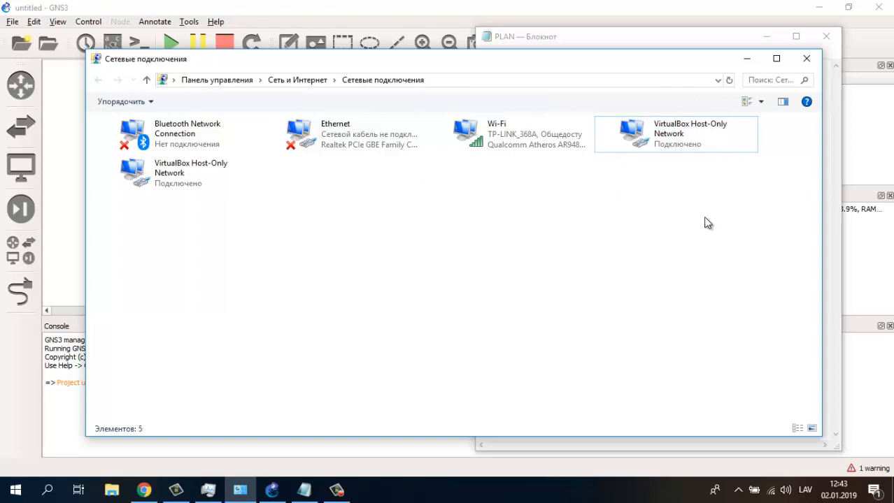
- View the VirtualBox Host-Only Network adapter's status, then minimise everything to the desktop
left_click_drag(718, 210, 535, 140)
left_click(658, 130)
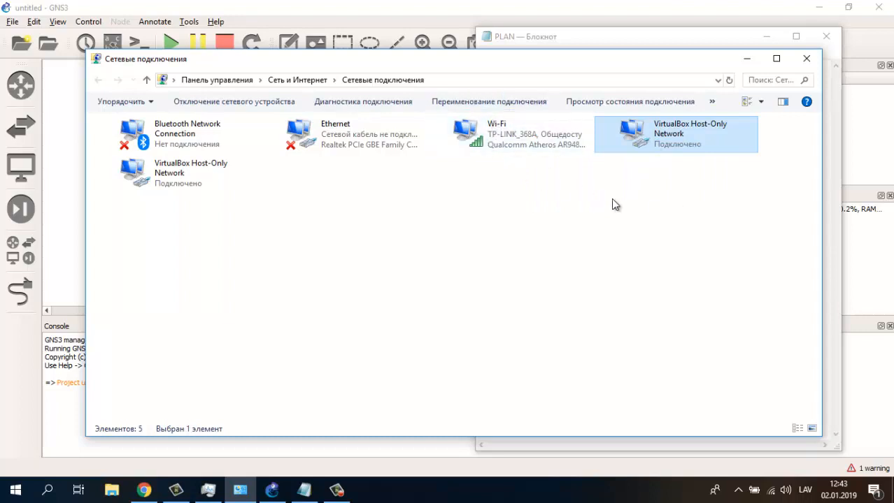
left_click(614, 204)
left_click(624, 138)
right_click(625, 137)
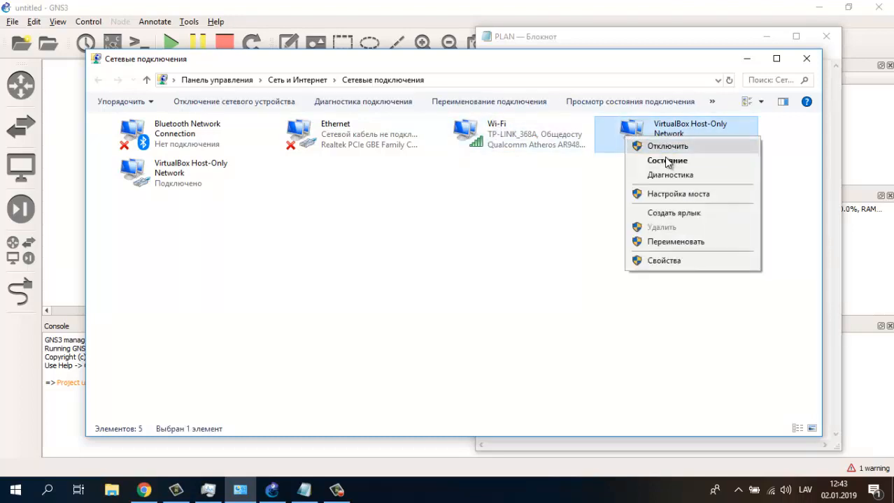
left_click(666, 161)
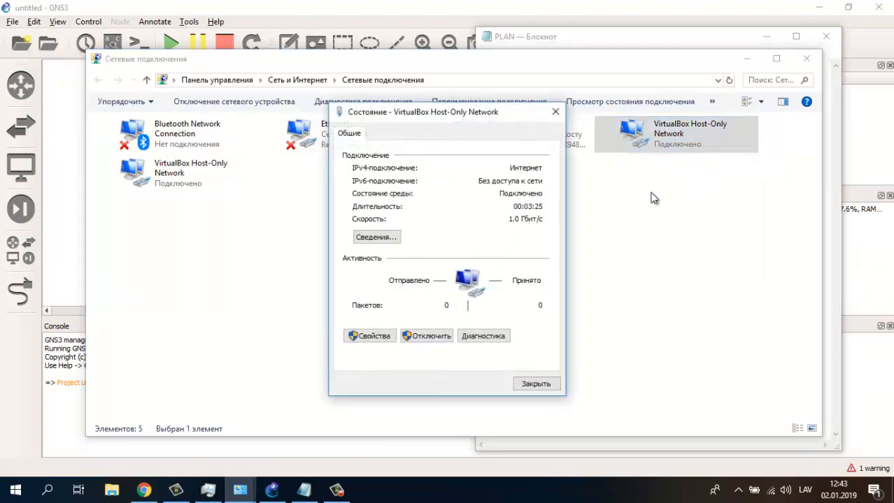
left_click(535, 384)
left_click(574, 217)
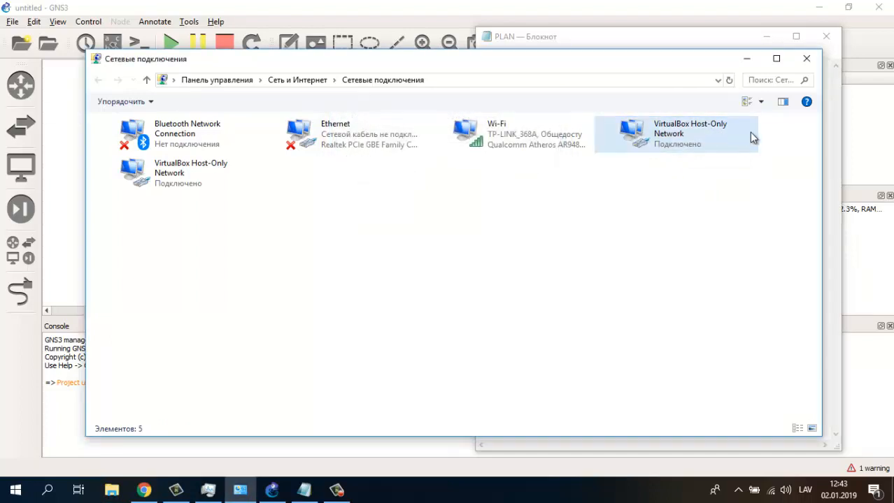
left_click_drag(778, 134, 616, 219)
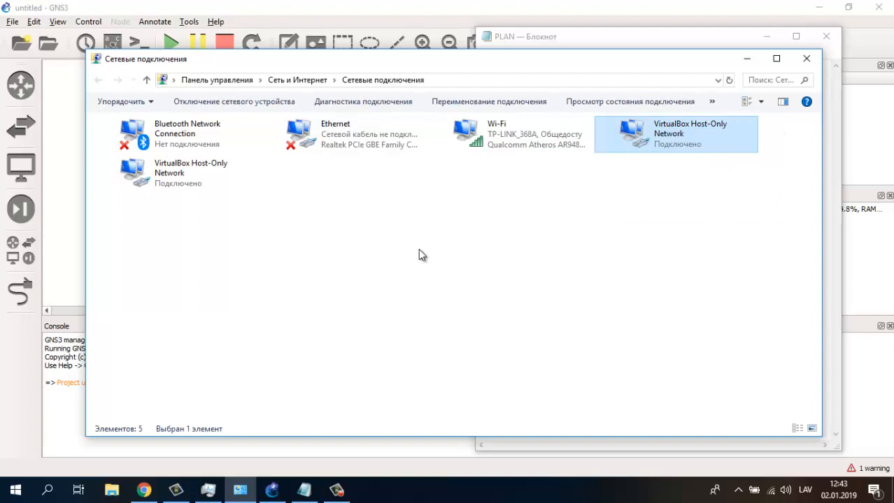
key("super+d")
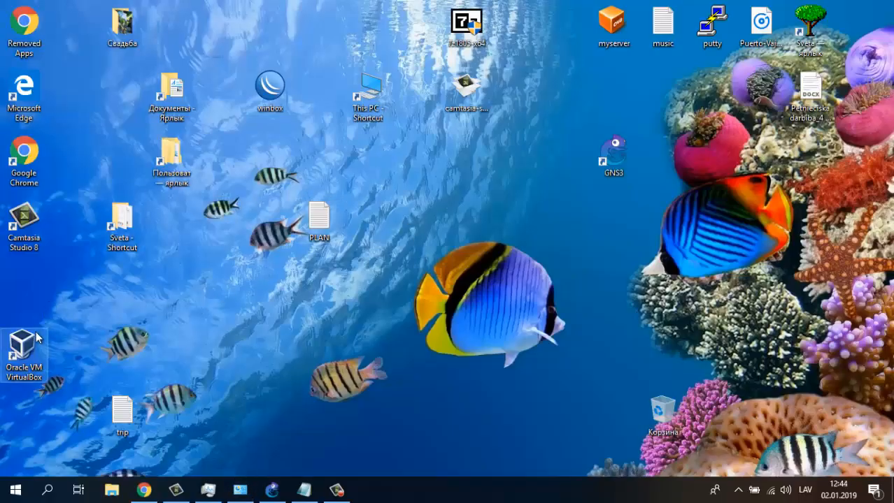
- Move the VirtualBox desktop shortcut, restore GNS3, and put Network Connections back on top
left_click(20, 350)
left_click_drag(259, 265, 259, 266)
left_click_drag(207, 243, 317, 325)
left_click(270, 487)
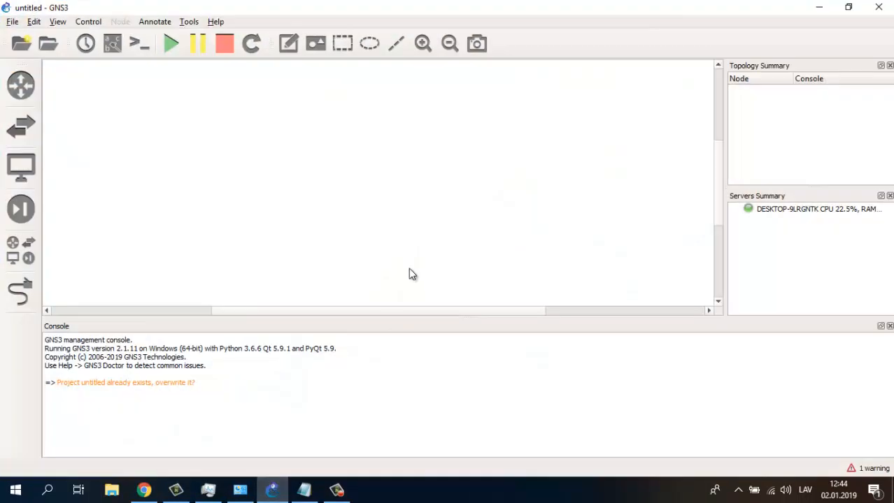
left_click(207, 490)
left_click(208, 493)
left_click(240, 492)
left_click(626, 156)
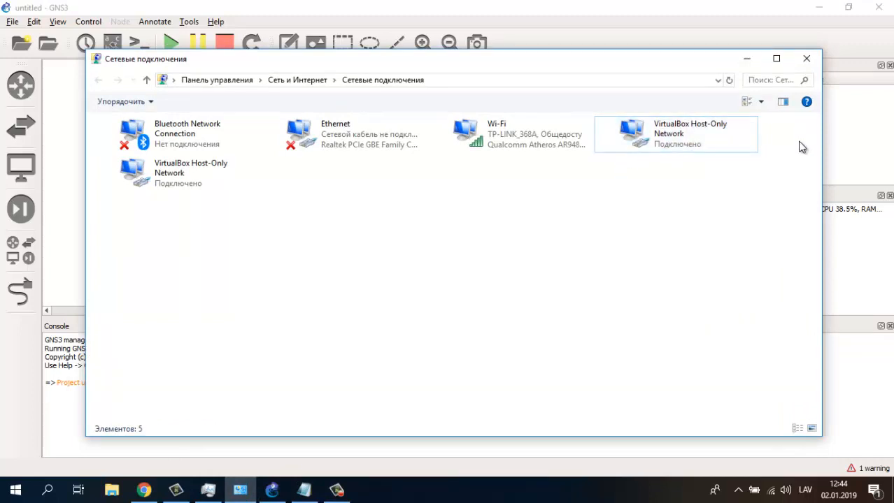
- Check the VirtualBox Host-Only Network adapter's connection status
left_click_drag(799, 125, 620, 186)
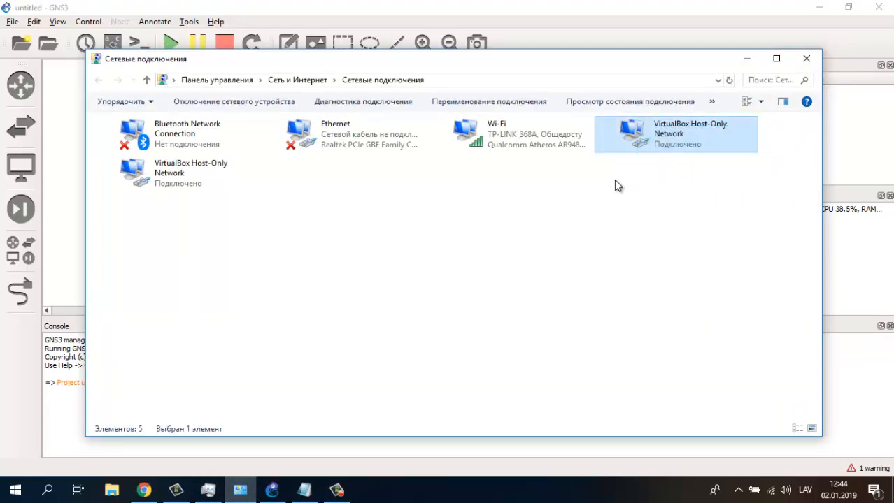
left_click(616, 181)
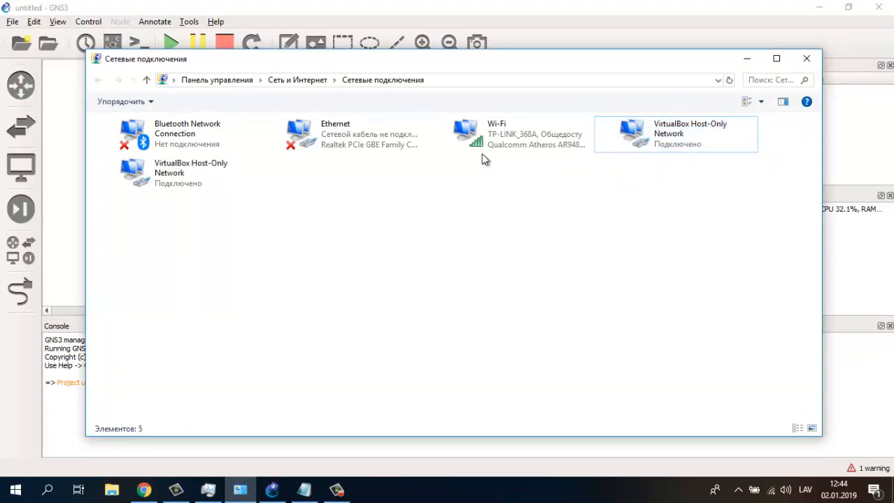
left_click(478, 133)
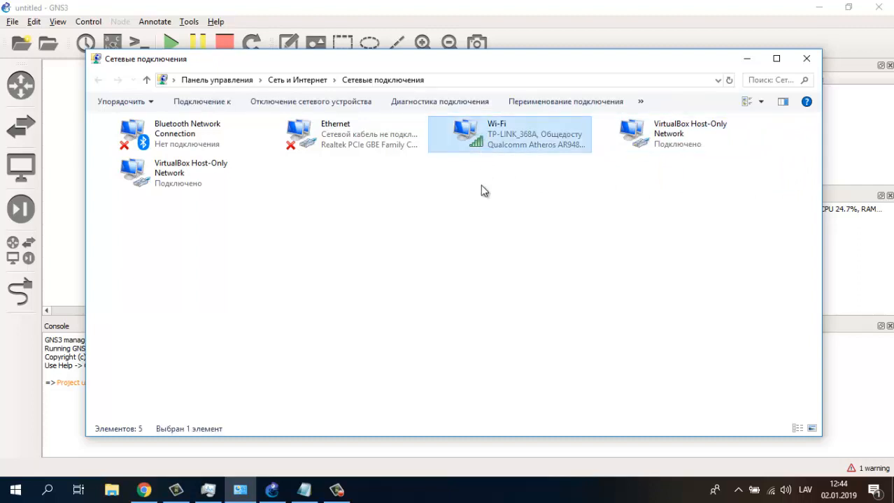
left_click(665, 142)
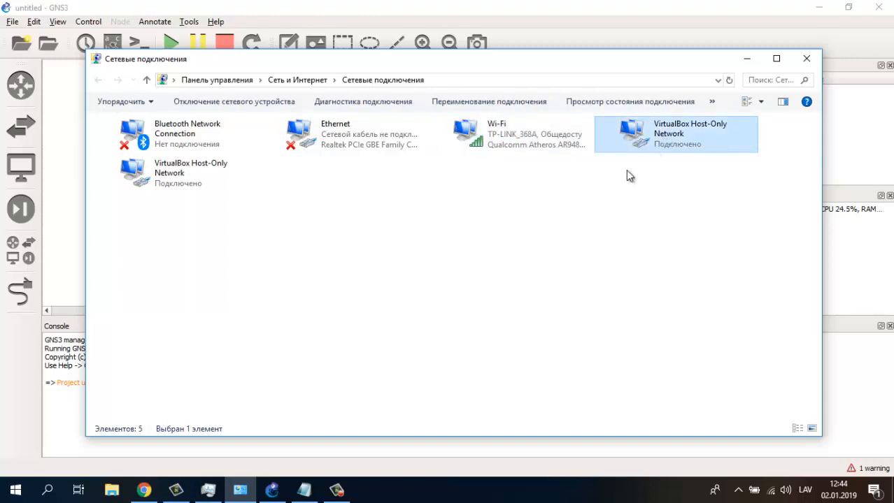
left_click(607, 170)
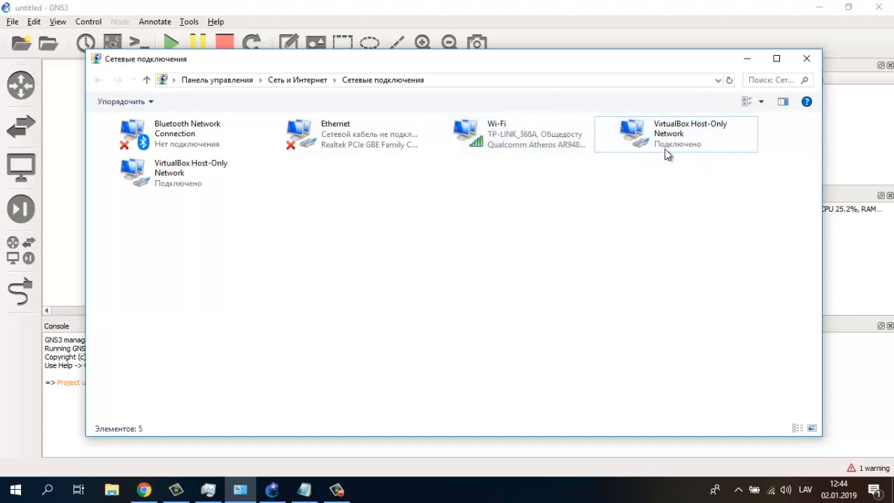
right_click(638, 139)
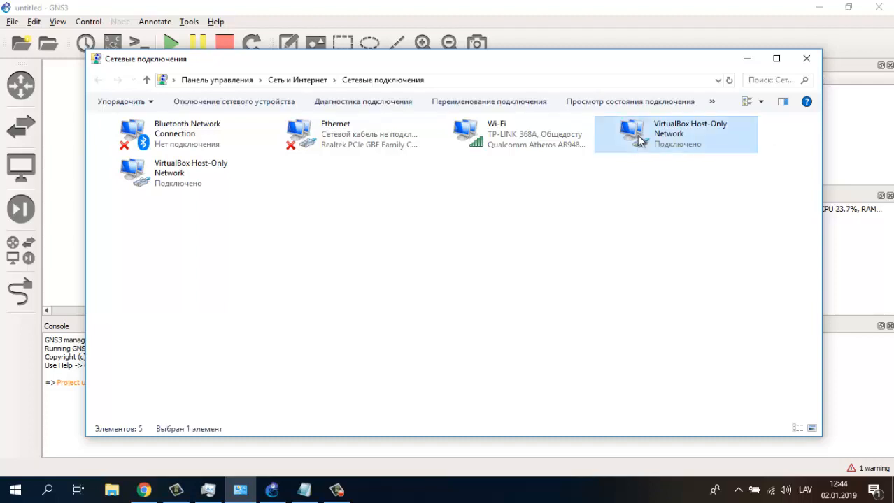
left_click(682, 160)
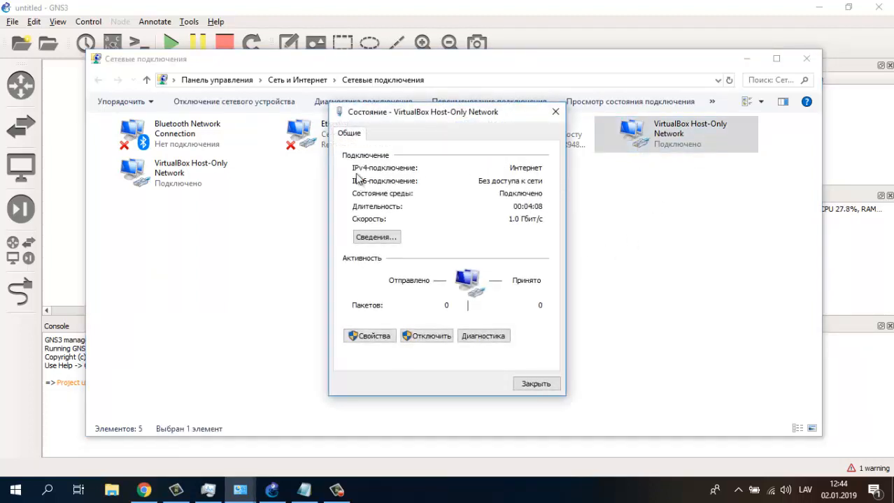
left_click(534, 384)
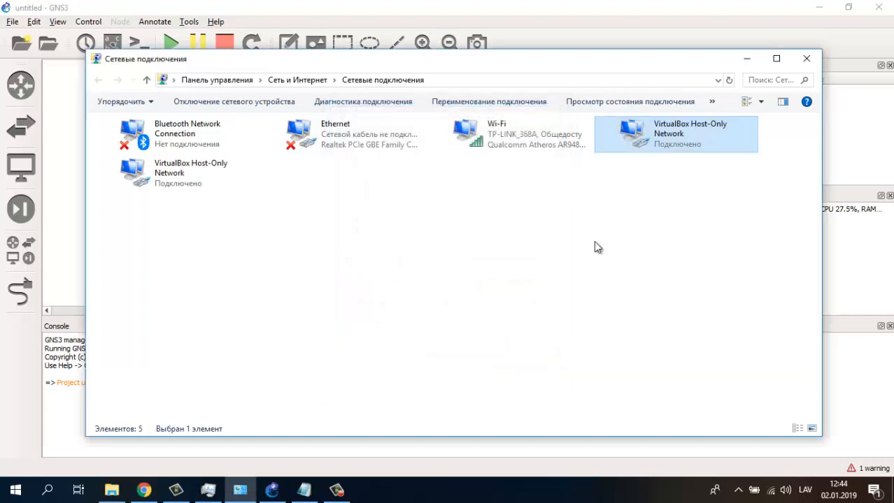
- Confirm in Wi-Fi's Sharing settings that the home network is VirtualBox Host-Only Network, then cancel
left_click(593, 240)
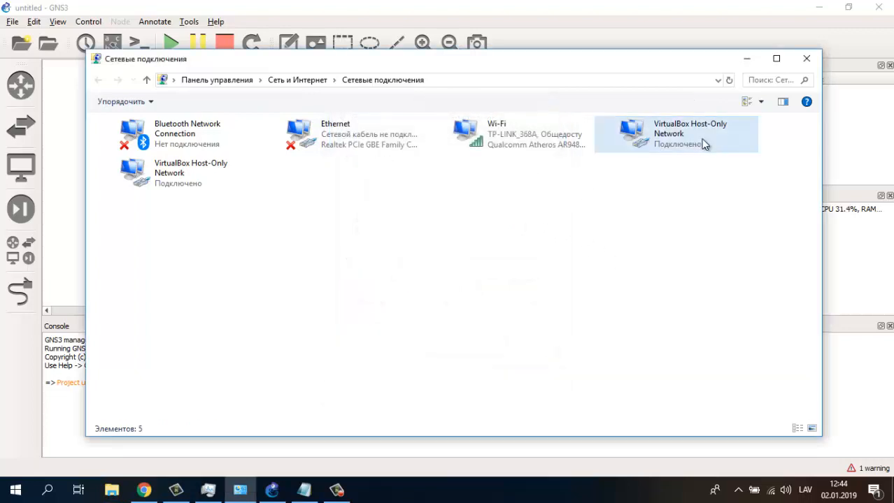
left_click(478, 131)
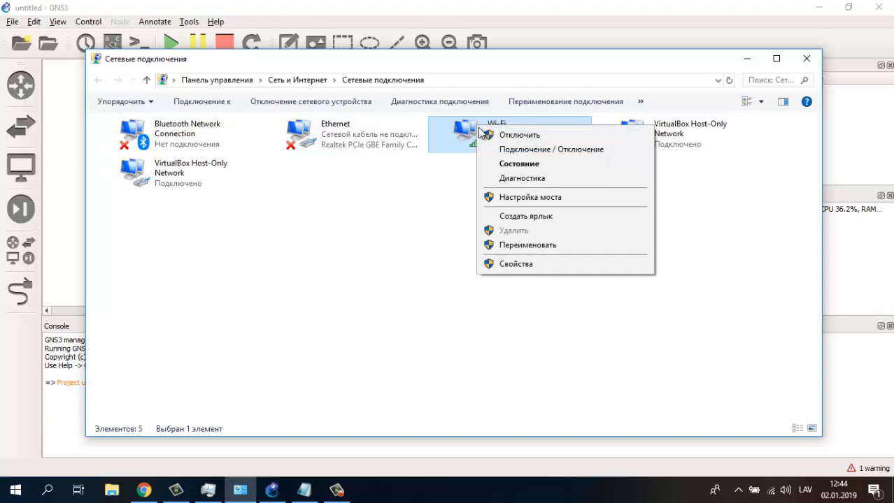
left_click(521, 264)
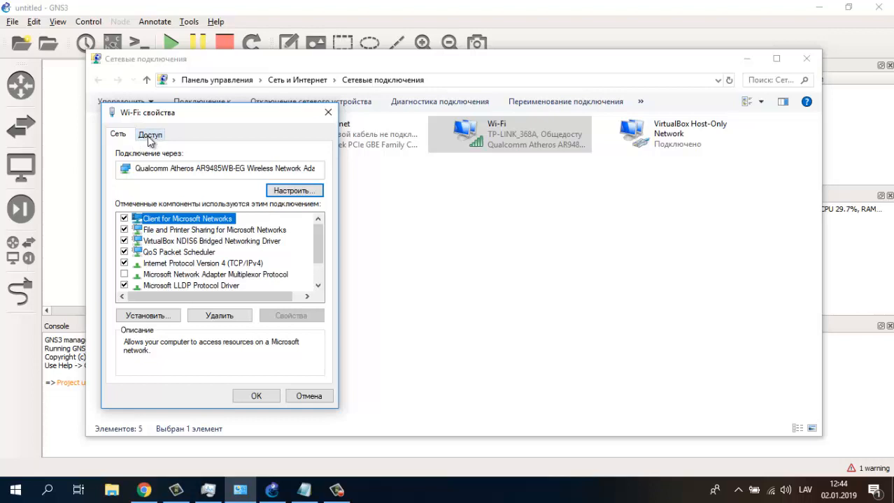
left_click(149, 137)
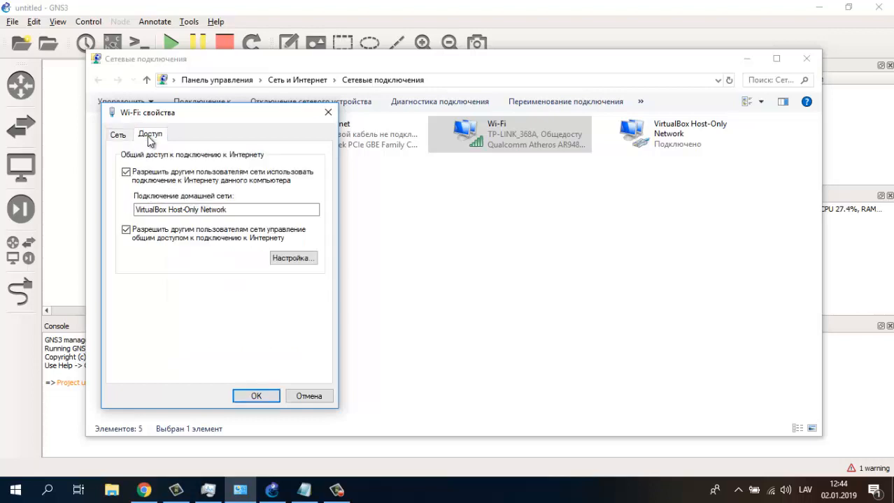
left_click(140, 212)
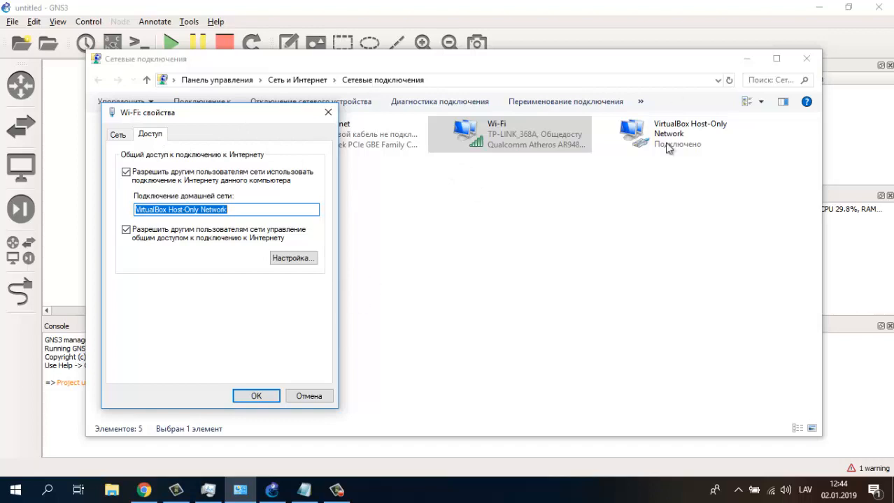
left_click(301, 397)
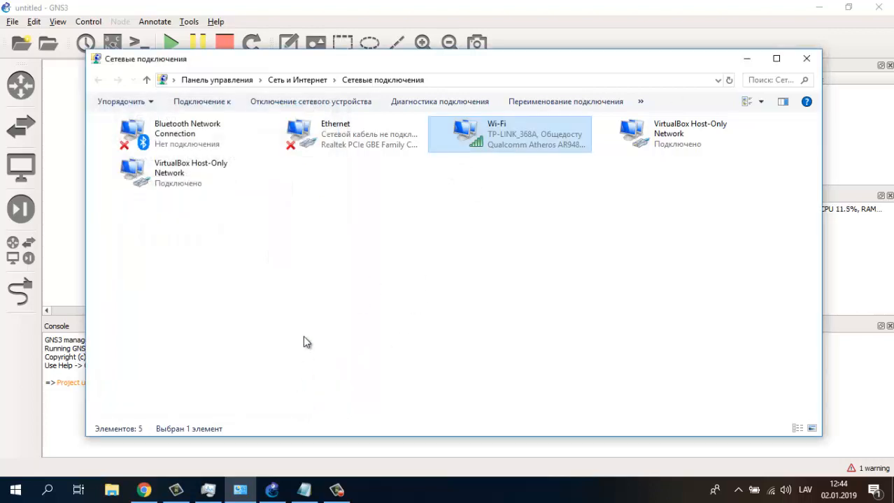
- Recheck the VirtualBox Host-Only Network adapter's status, which shows IPv4 Internet connectivity
left_click(608, 204)
left_click(650, 129)
right_click(650, 129)
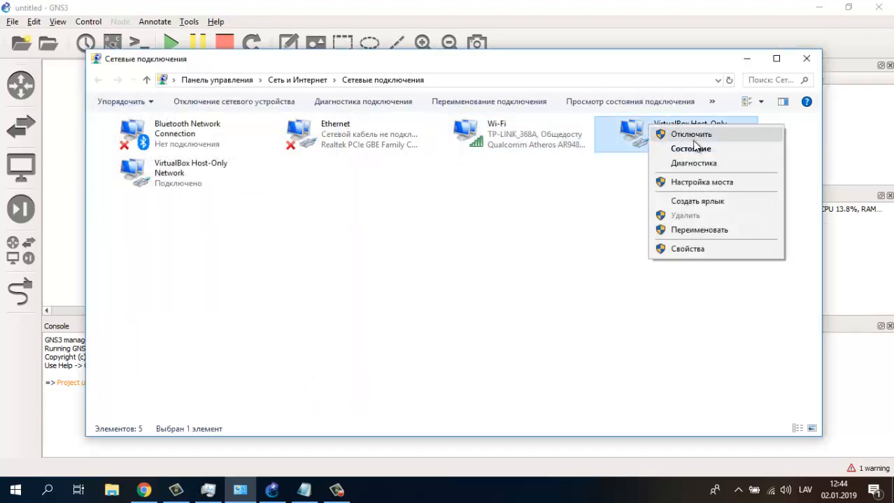
left_click(695, 148)
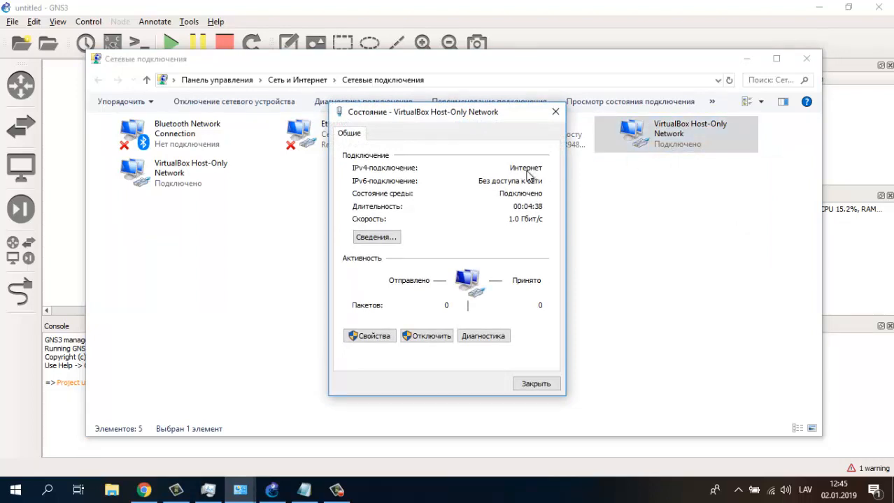
left_click(537, 384)
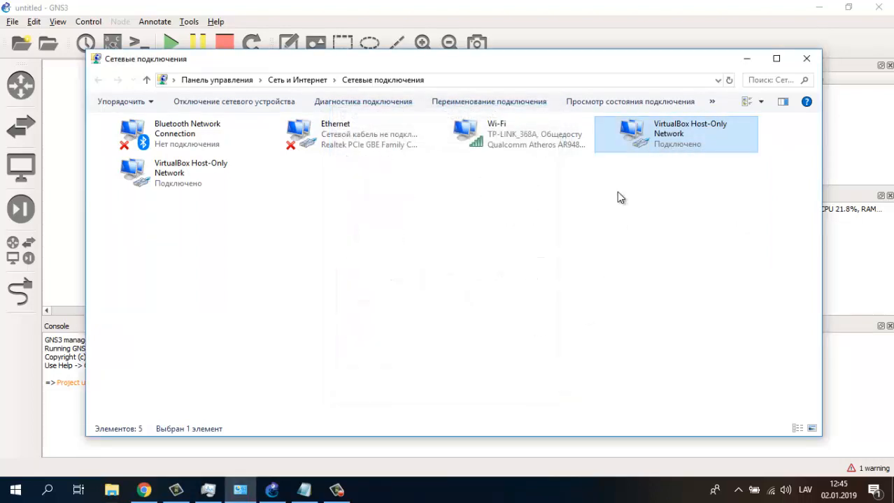
left_click(618, 193)
left_click(618, 141)
right_click(617, 135)
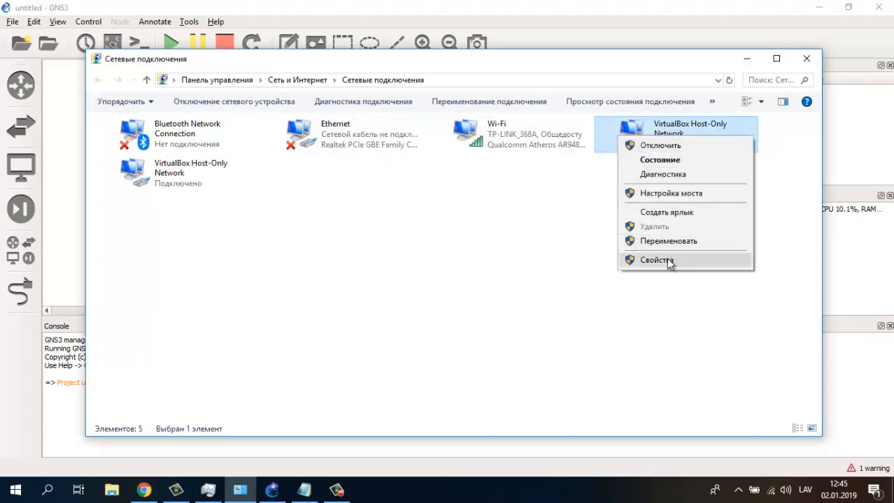
left_click(670, 261)
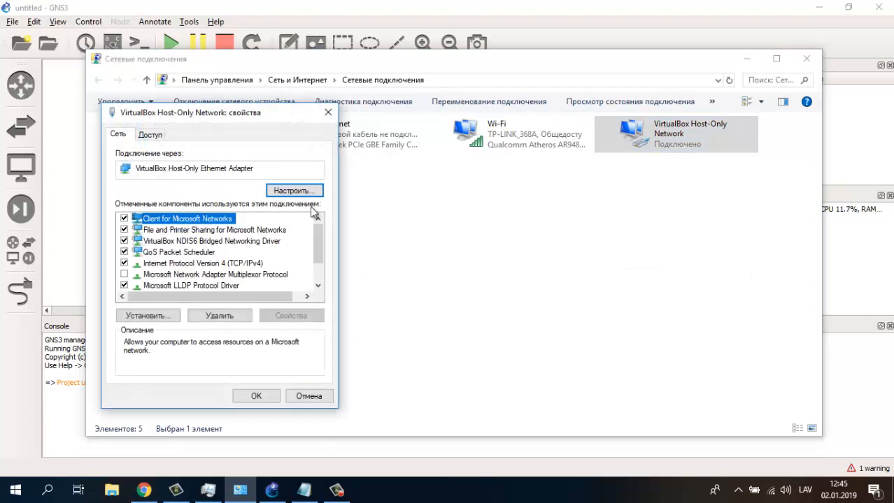
left_click(203, 265)
double_click(203, 265)
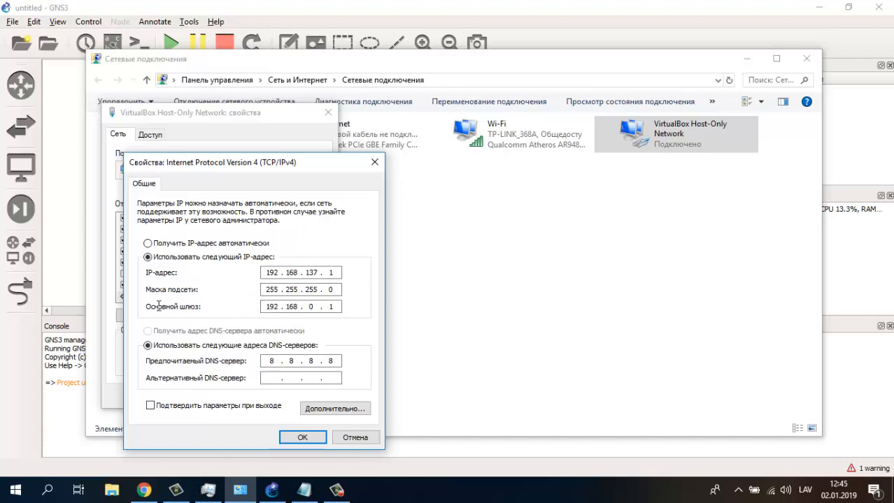
double_click(266, 306)
left_click(270, 361)
left_click(301, 438)
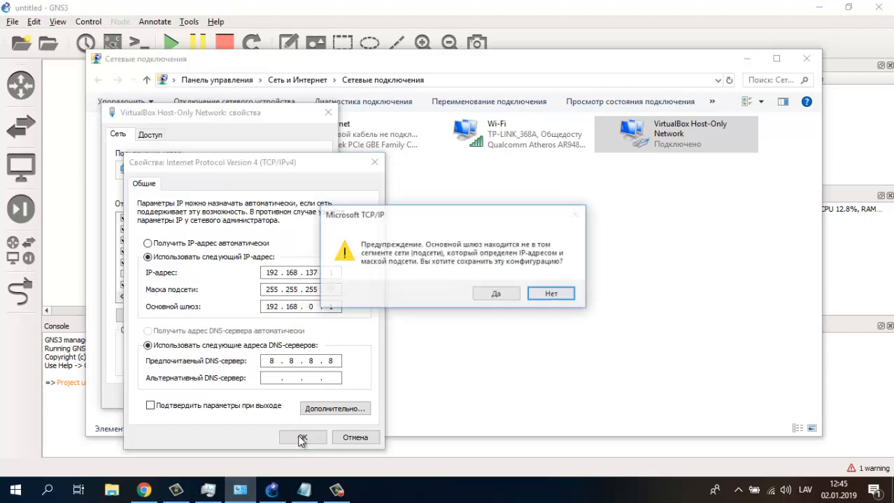
left_click(564, 294)
left_click(362, 439)
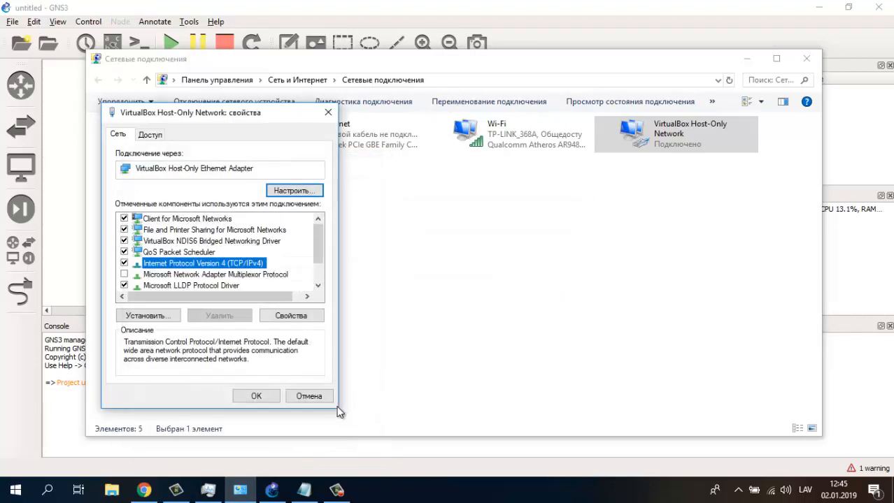
left_click(323, 399)
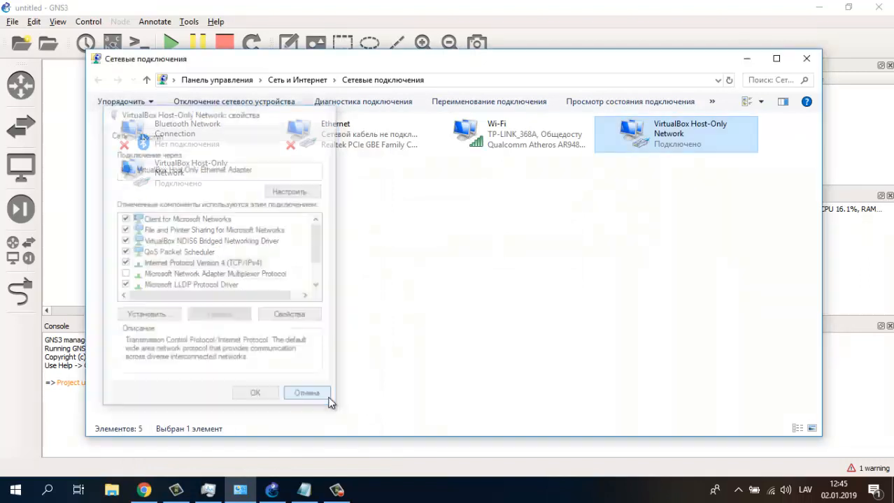
right_click(632, 148)
left_click(651, 173)
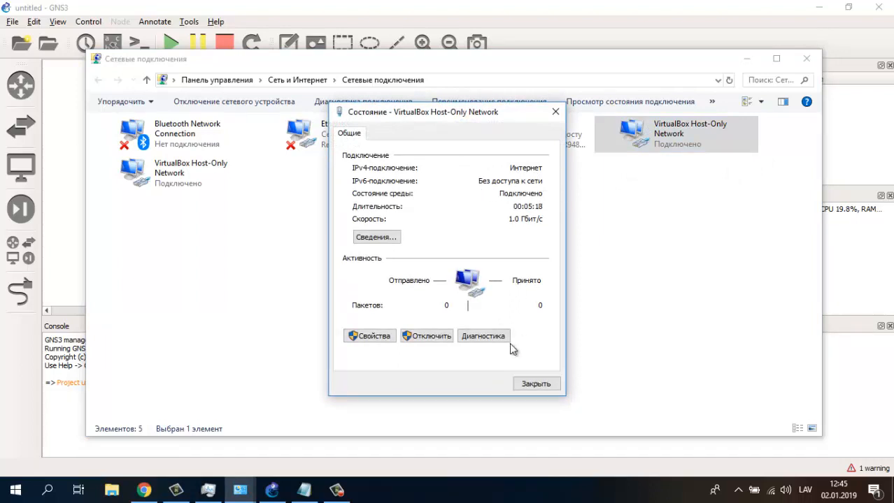
left_click(532, 384)
left_click(501, 251)
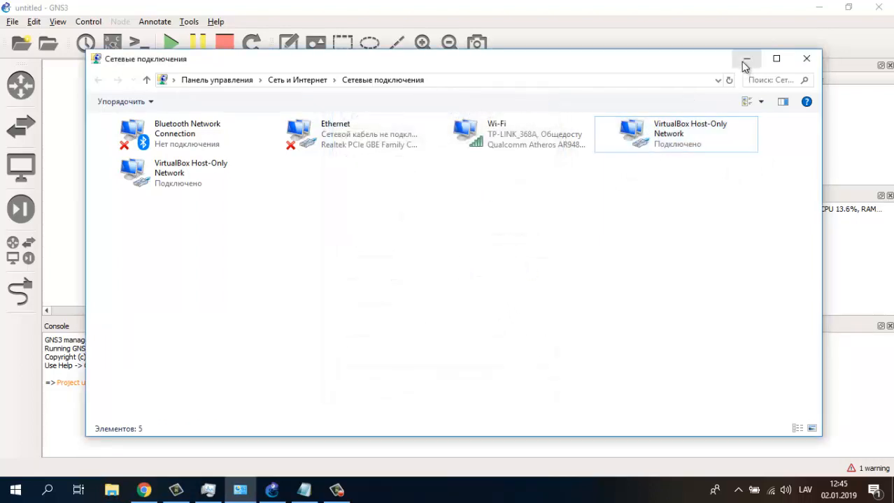
- Return to GNS3 and reopen the recent untitled.gns3 project
left_click(745, 60)
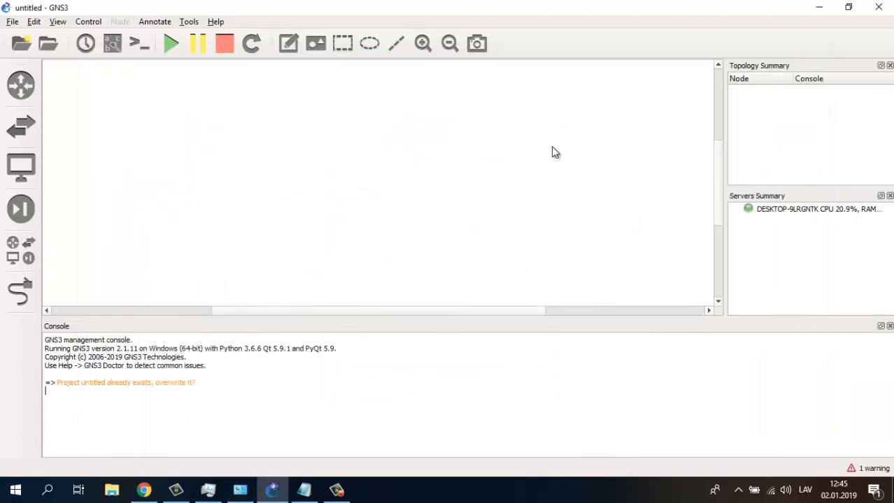
left_click(11, 24)
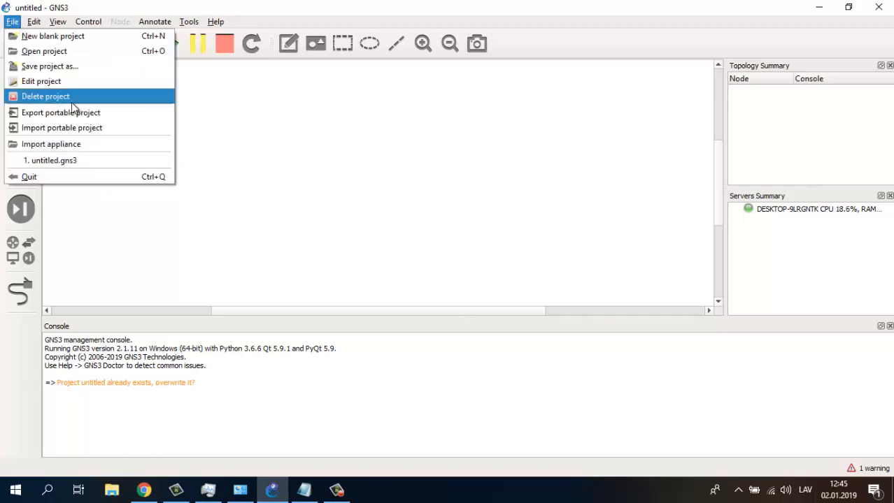
left_click(37, 163)
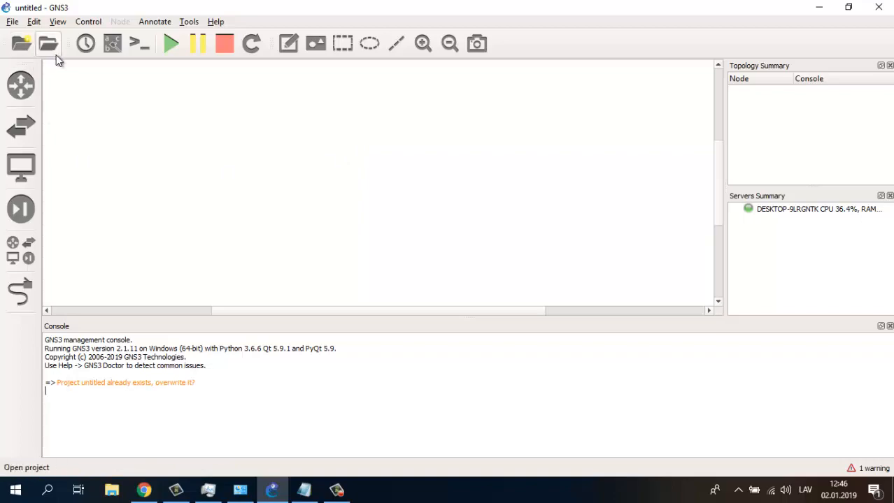
- Set the local server's host binding to 192.168.137.1, apply, and close Preferences
left_click(14, 21)
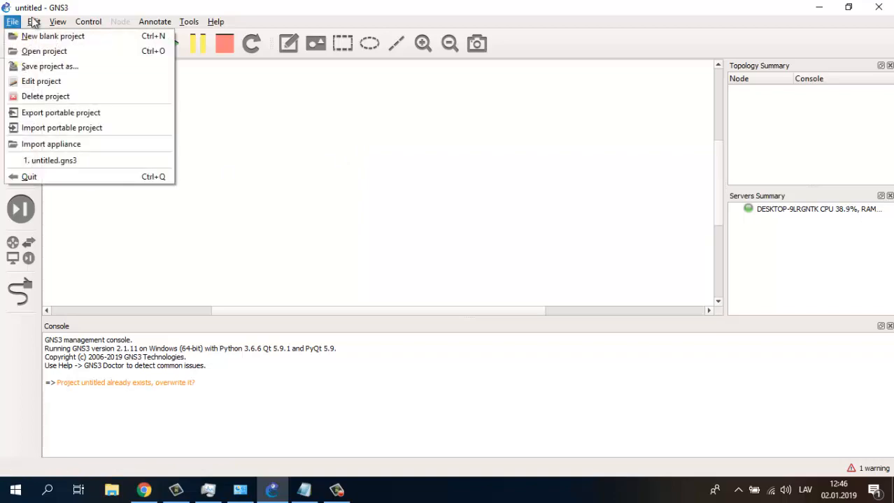
mouse_move(33, 21)
left_click(55, 83)
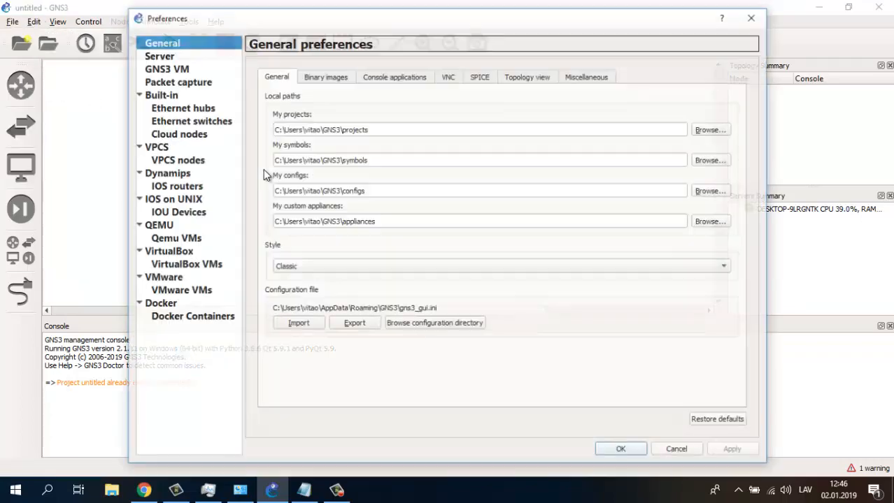
left_click(157, 58)
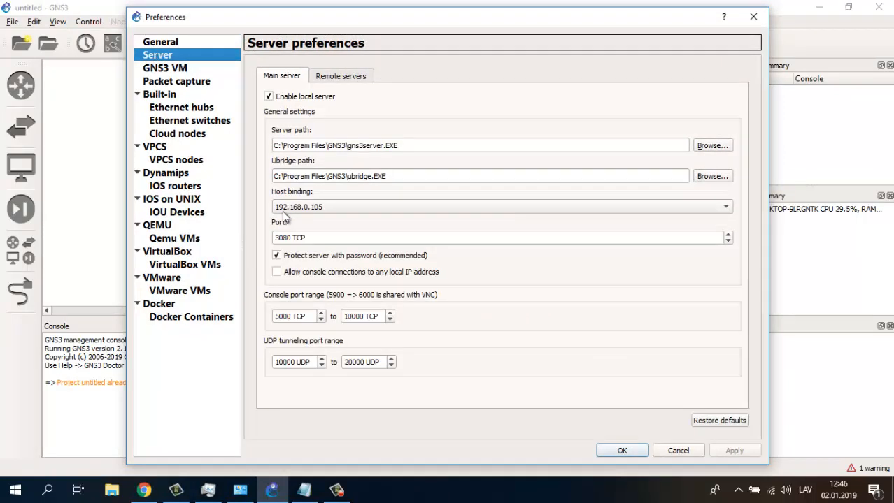
left_click(726, 208)
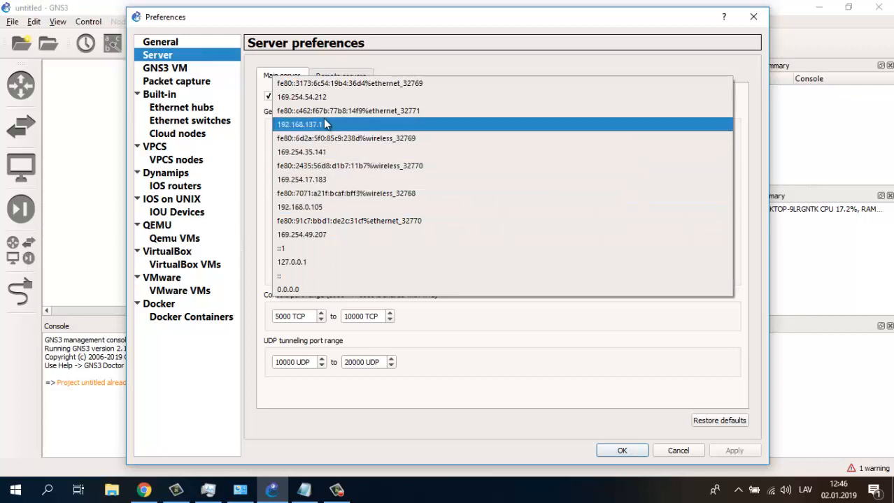
left_click(277, 131)
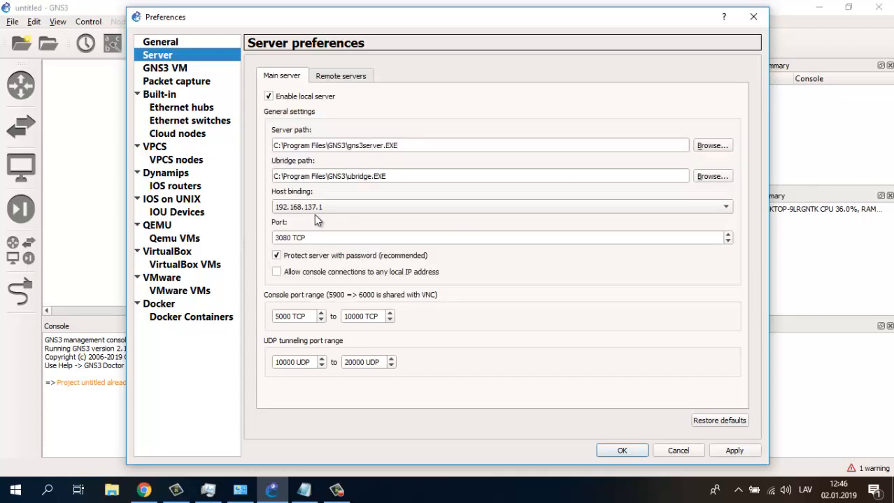
left_click(735, 451)
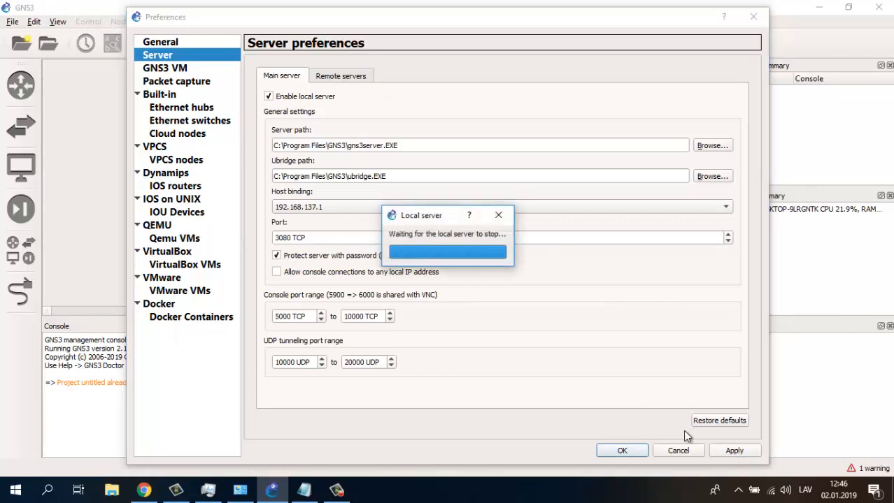
left_click(615, 452)
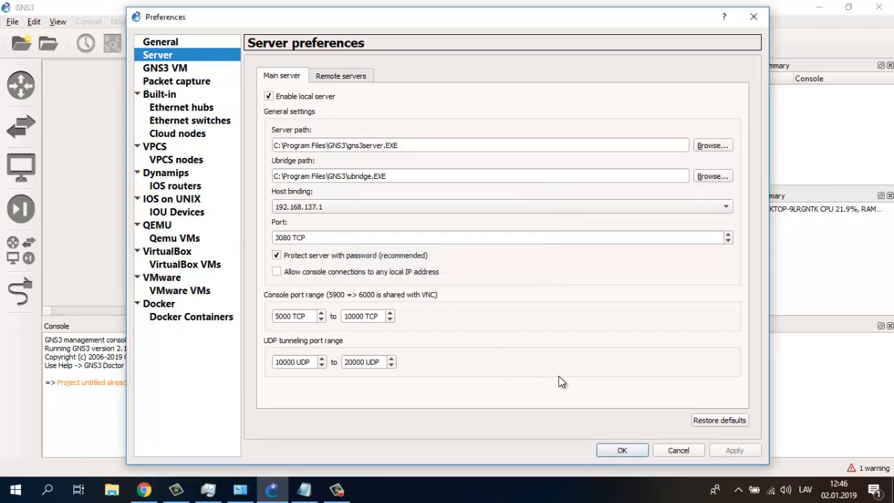
left_click(623, 450)
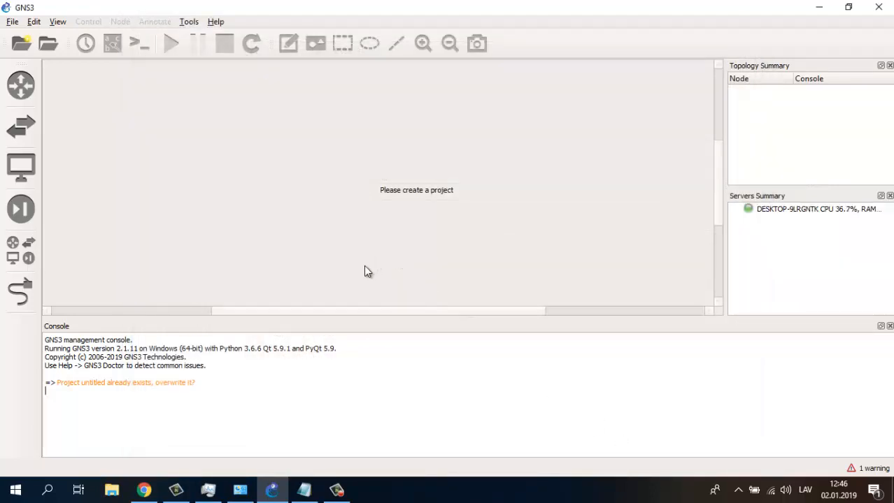
- Verify the VirtualBox Host-Only Network adapter's IPv4 address is 192.168.137.1
left_click(239, 490)
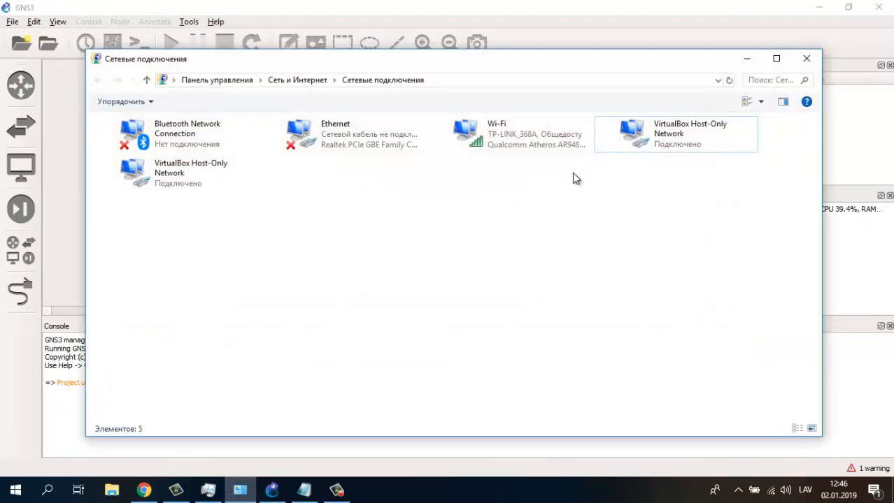
right_click(637, 138)
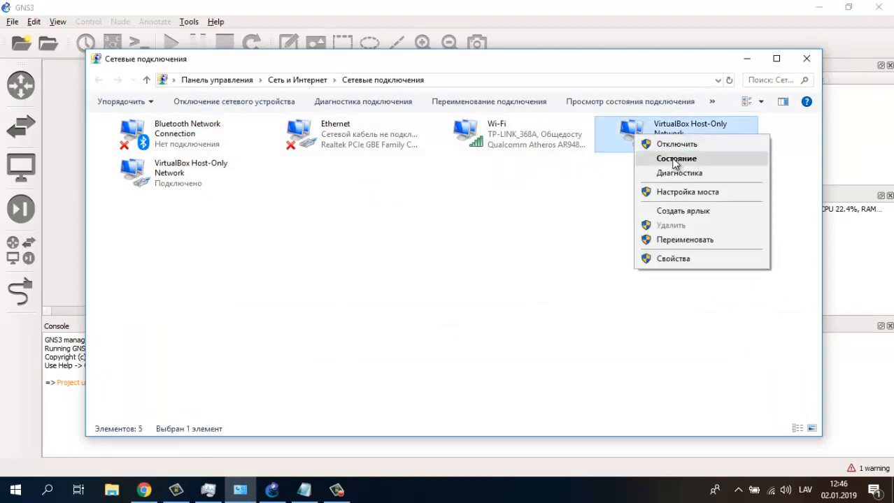
left_click(675, 163)
left_click(395, 238)
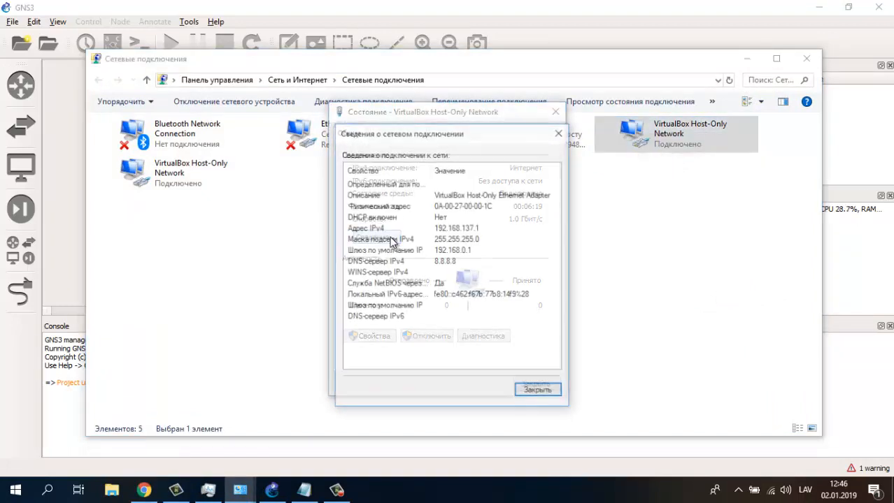
left_click(471, 228)
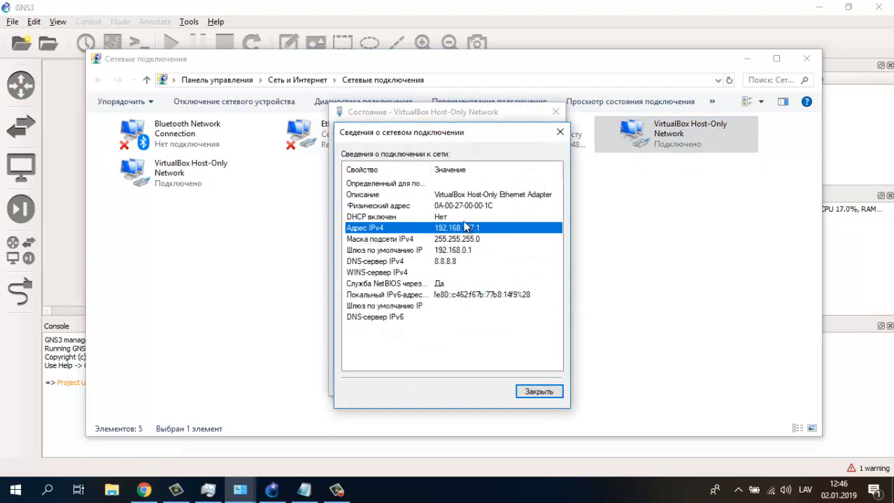
left_click(537, 392)
left_click(535, 383)
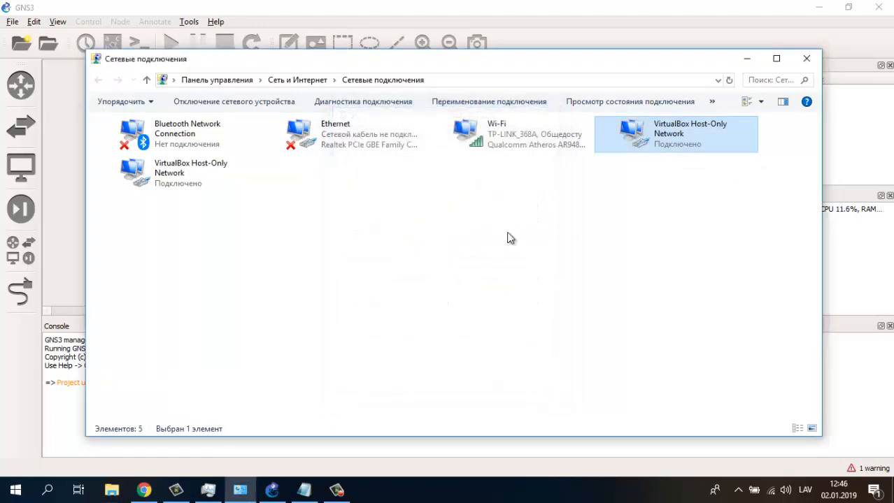
- Confirm Wi-Fi sharing to the VirtualBox Host-Only Network with OK, then minimize Network Connections
left_click(507, 133)
right_click(474, 145)
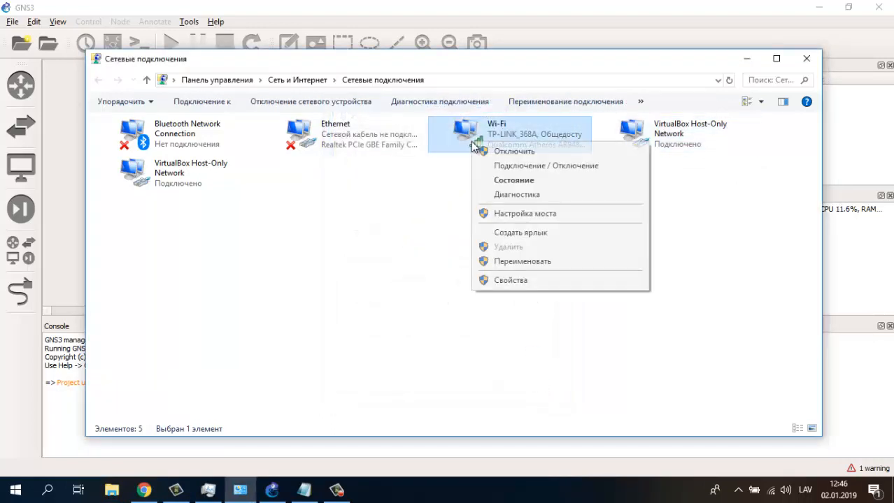
left_click(527, 282)
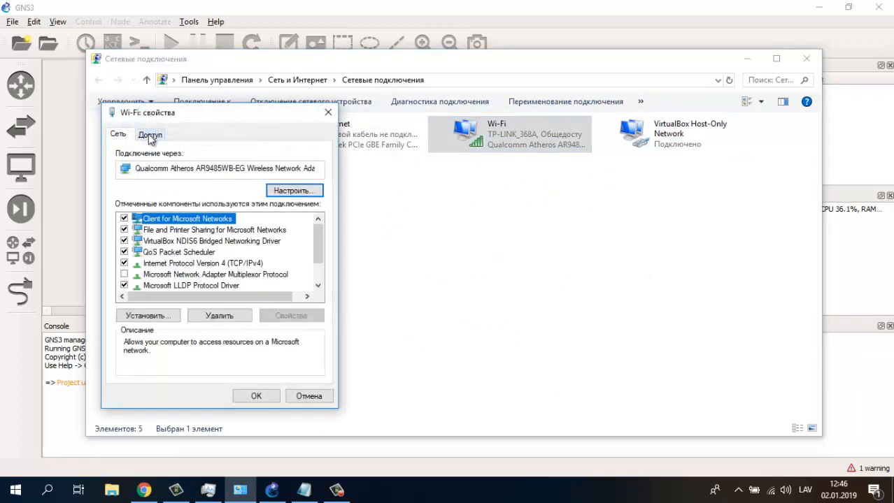
left_click(151, 137)
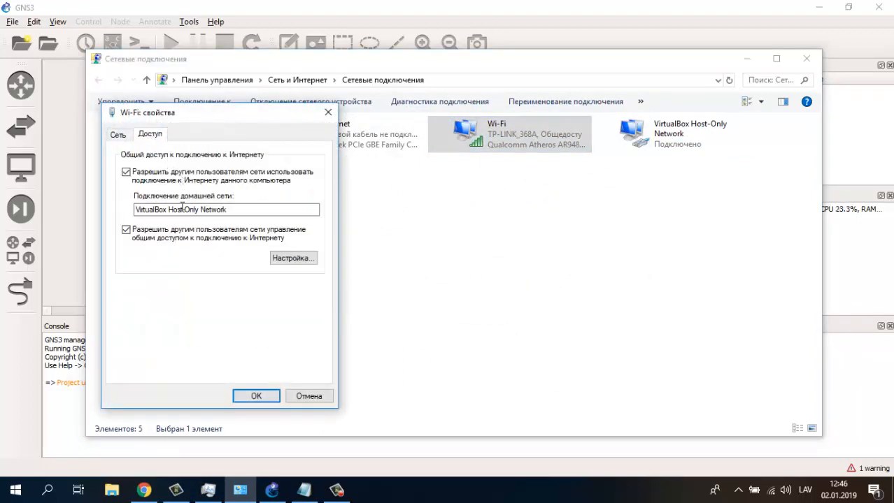
left_click(308, 396)
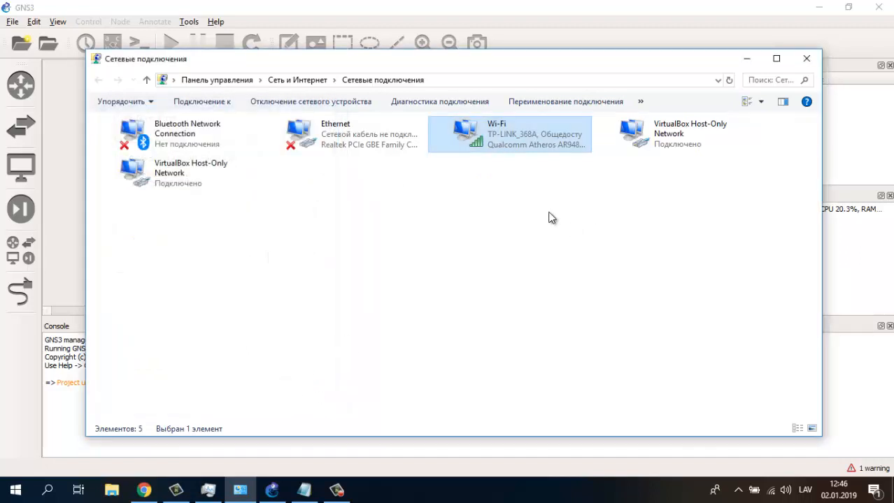
left_click(746, 58)
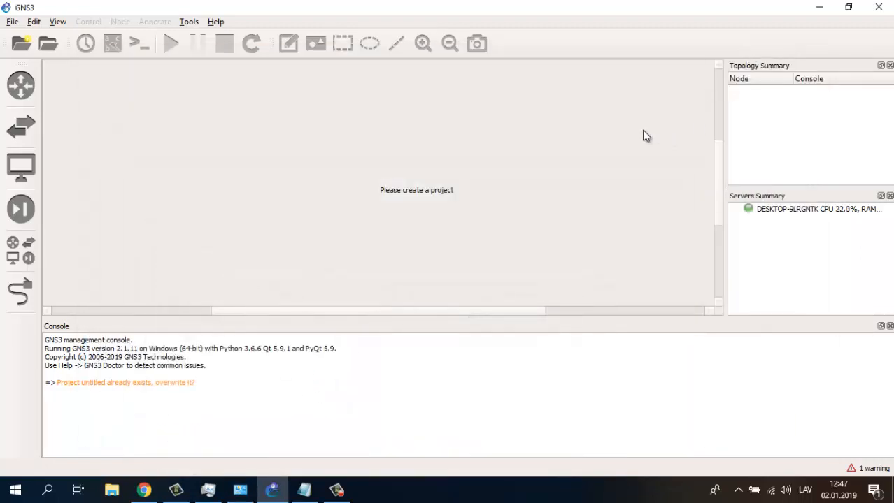
- Create a new blank project named untitled555
left_click(21, 44)
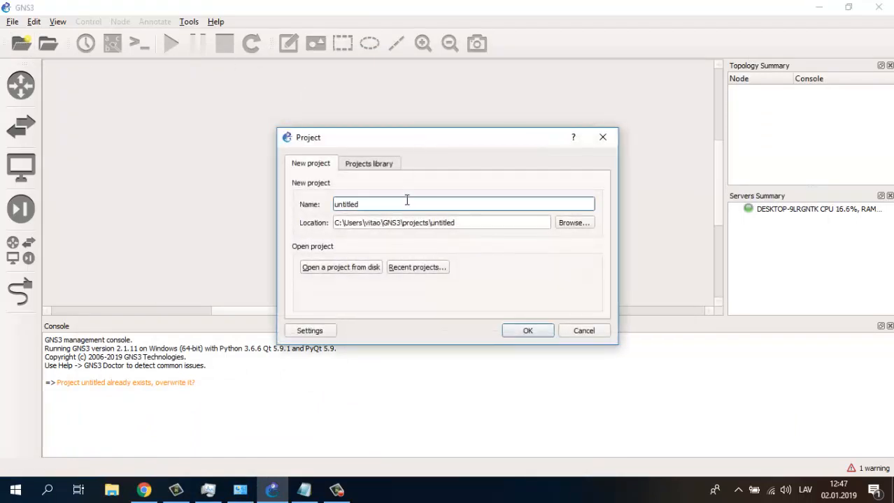
left_click(520, 336)
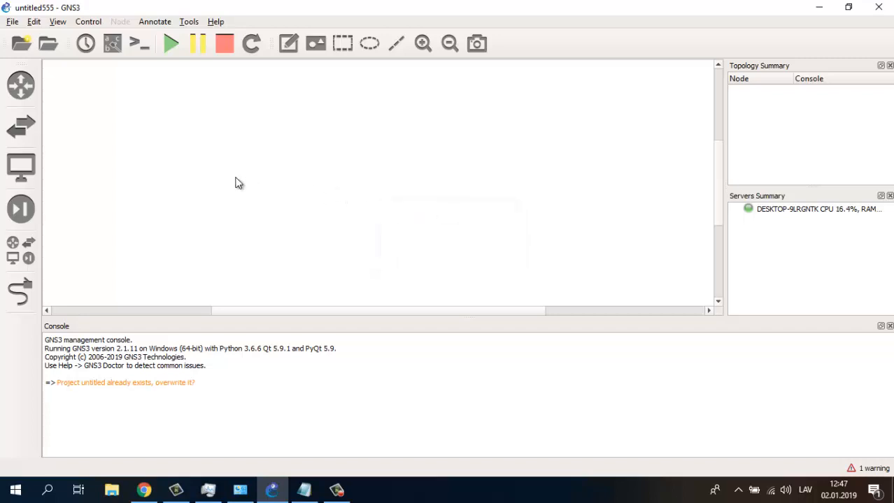
left_click(23, 87)
- Place a Cloud node, the sw1 switch and the Mikro1 router on the workspace
left_click(115, 98)
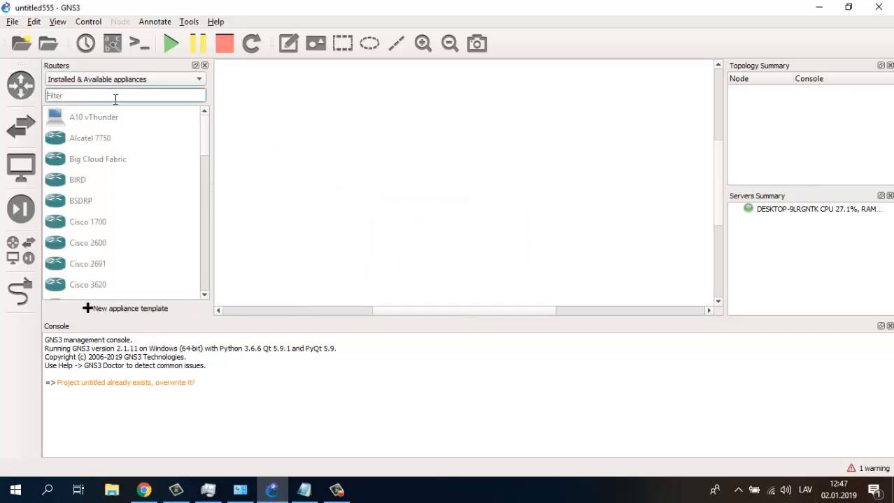
type("d")
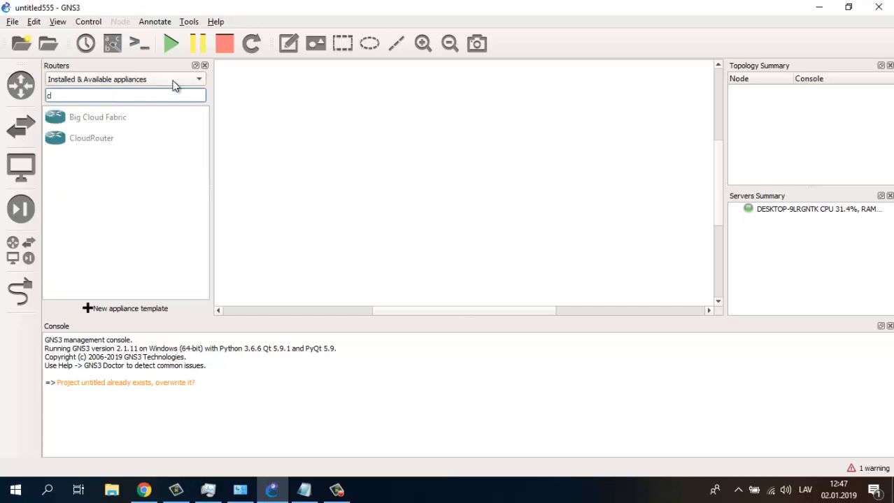
left_click(28, 259)
left_click_drag(60, 158, 500, 98)
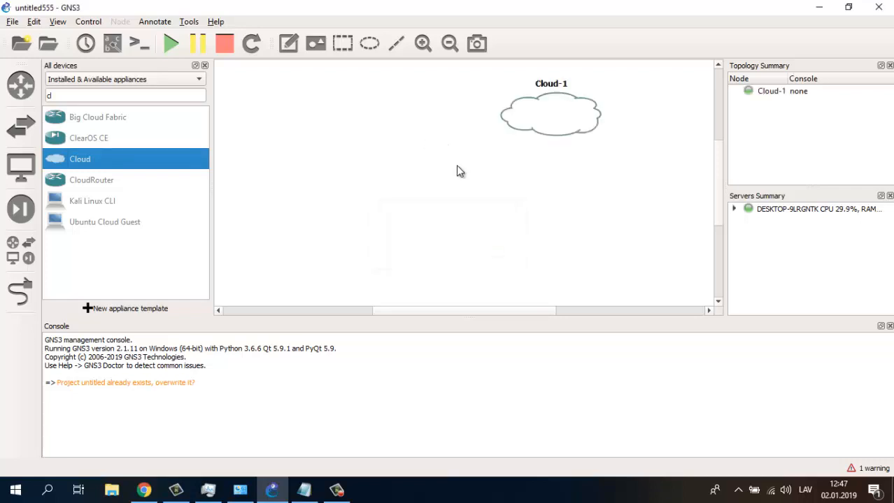
double_click(123, 92)
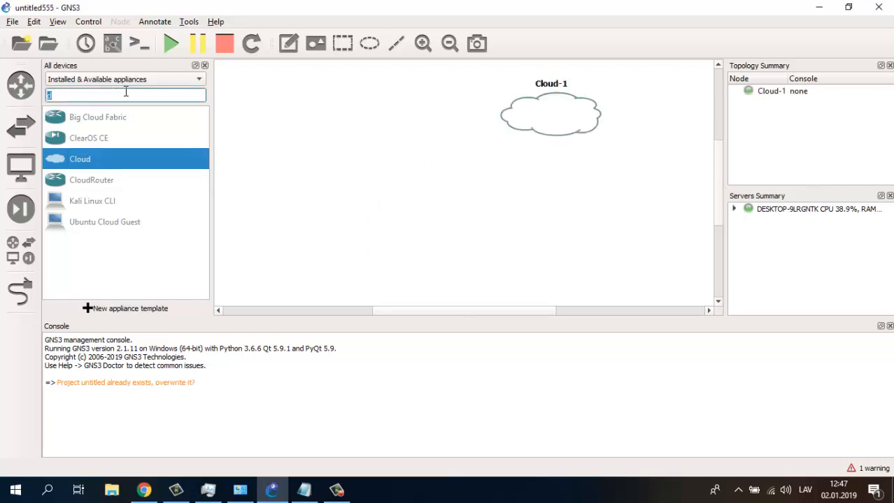
type("sw")
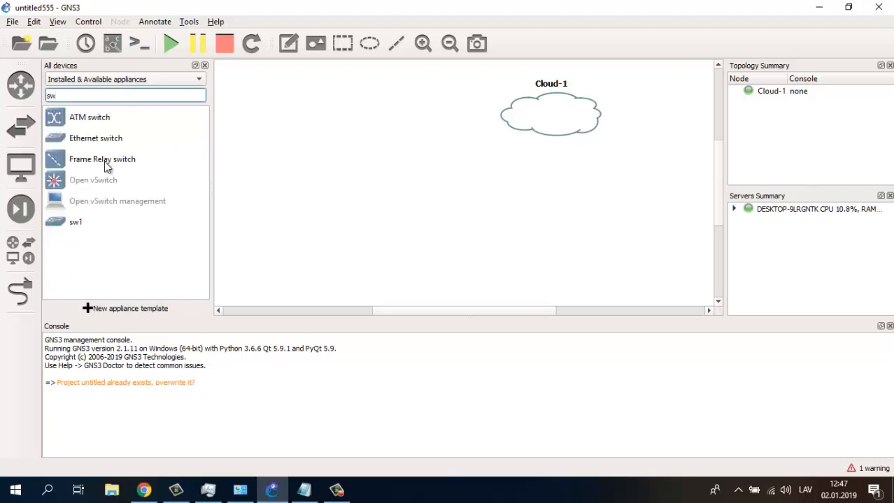
left_click(73, 222)
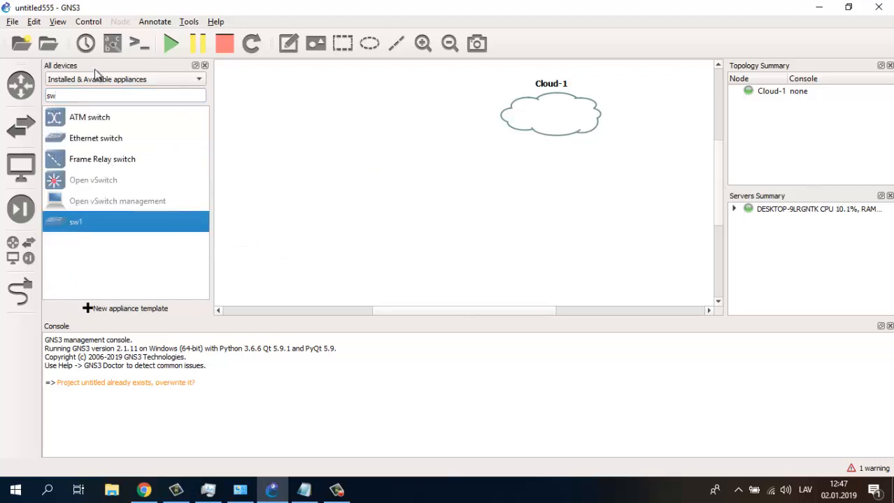
double_click(78, 96)
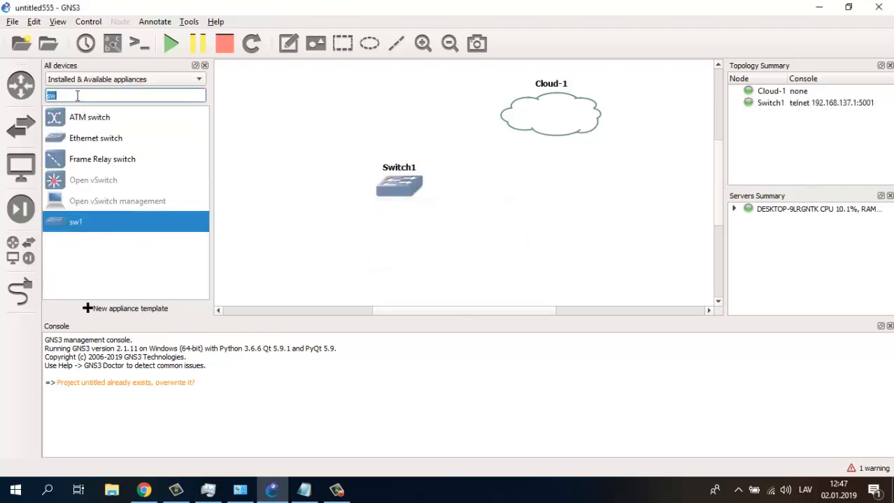
type("mi")
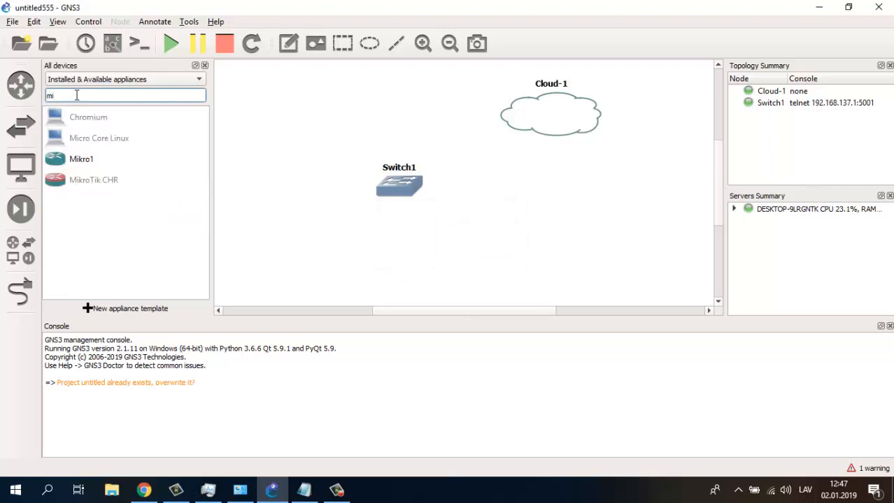
left_click_drag(84, 164, 572, 218)
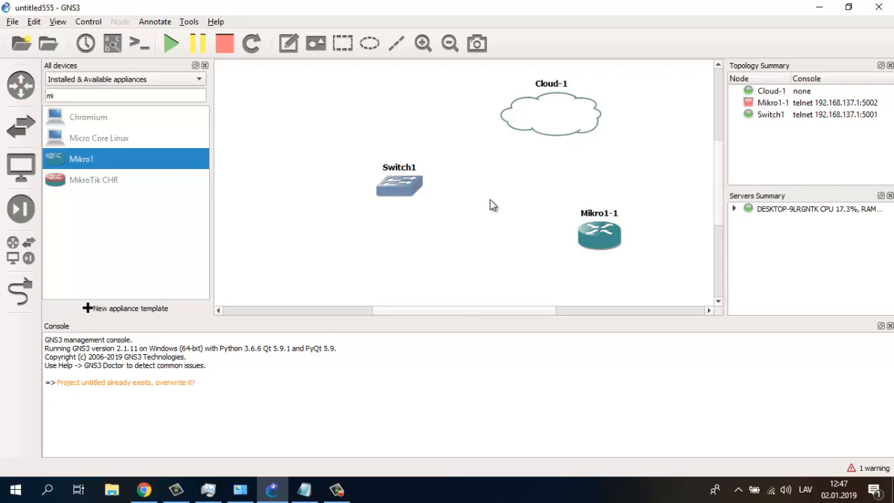
right_click(533, 119)
- In Cloud-1's configuration, add VirtualBox Host-Only Network, delete Ethernet, and apply
left_click(556, 123)
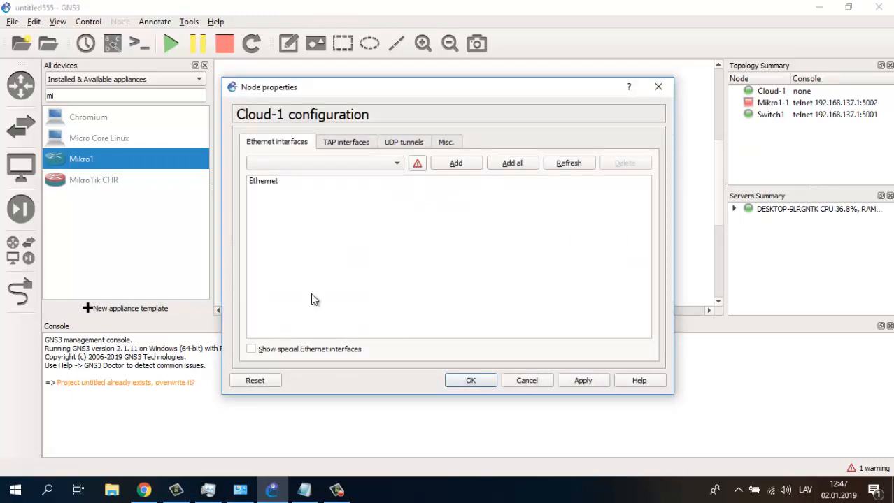
left_click(252, 350)
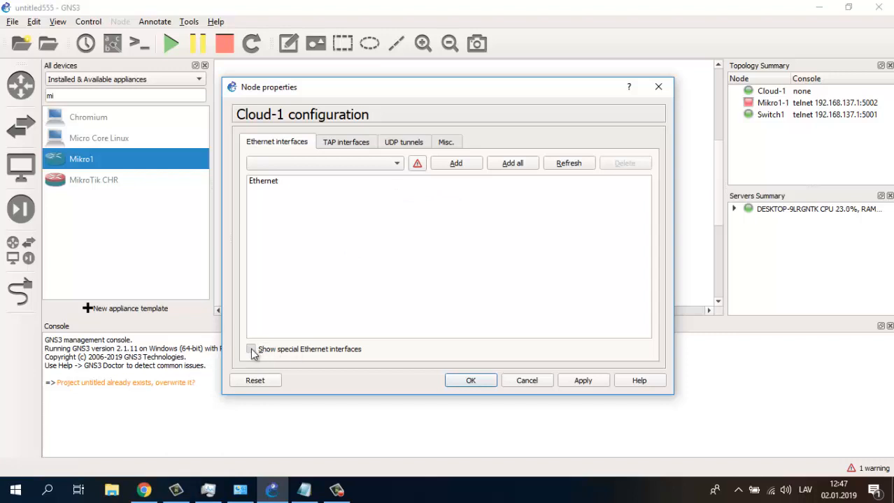
left_click(395, 164)
left_click(366, 175)
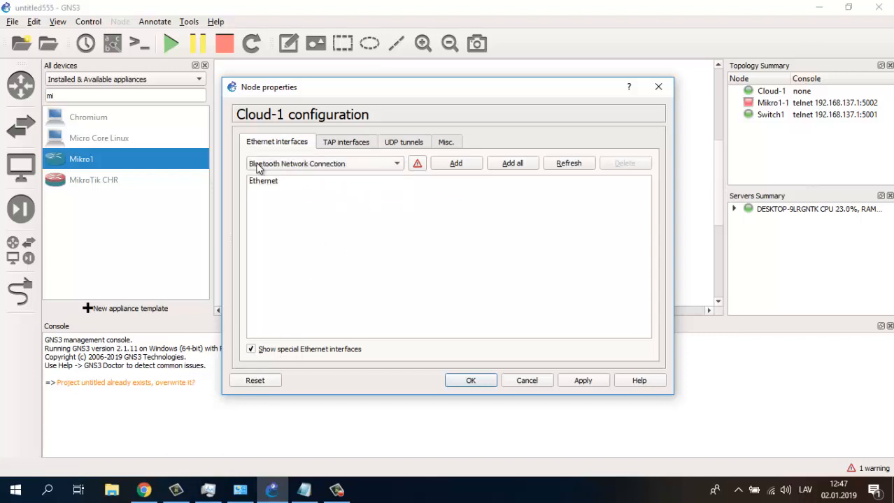
left_click(303, 165)
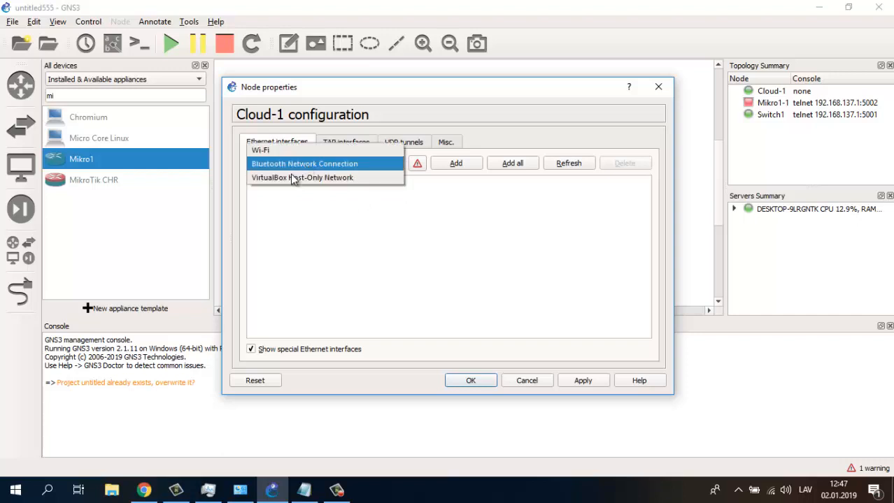
left_click(292, 176)
left_click(471, 162)
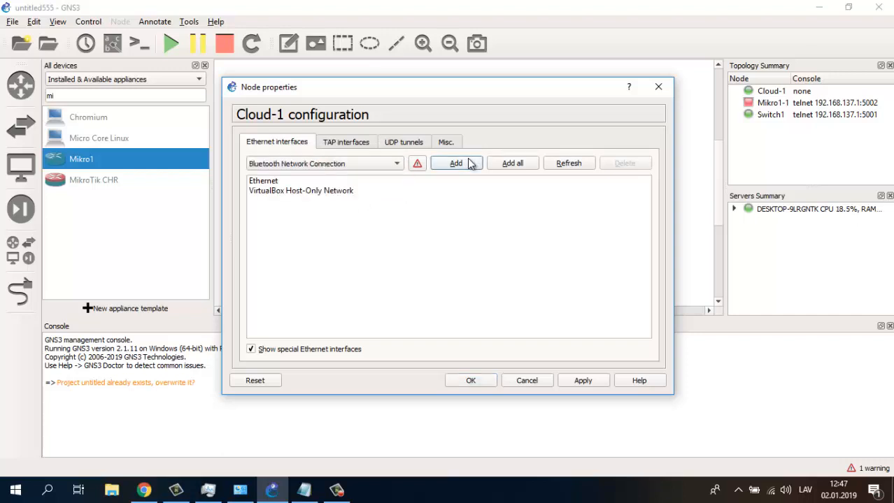
left_click(267, 181)
left_click(624, 164)
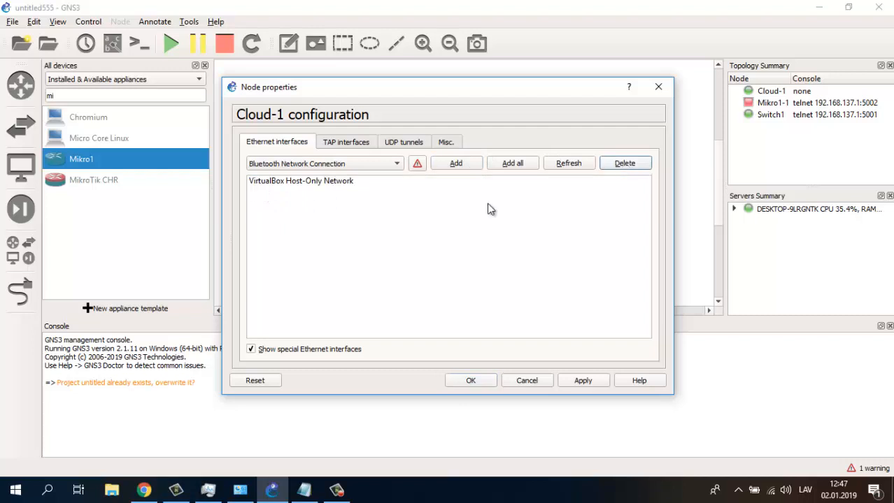
left_click(295, 183)
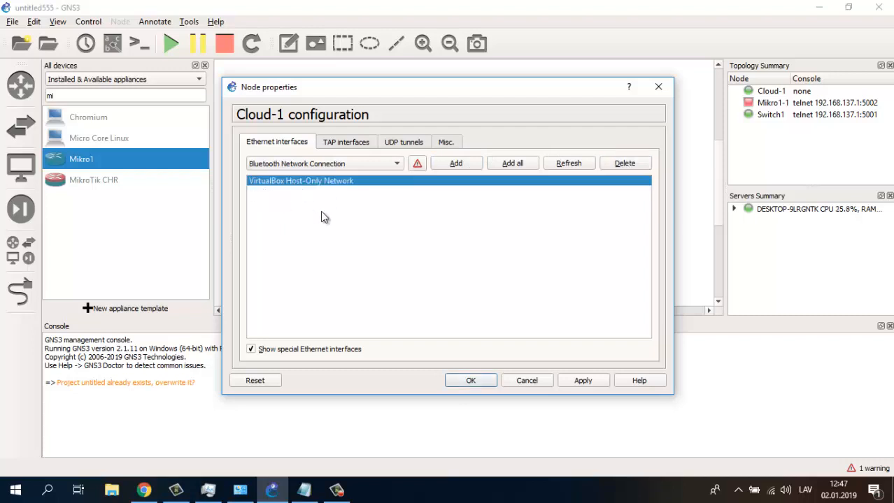
left_click(580, 381)
left_click(472, 382)
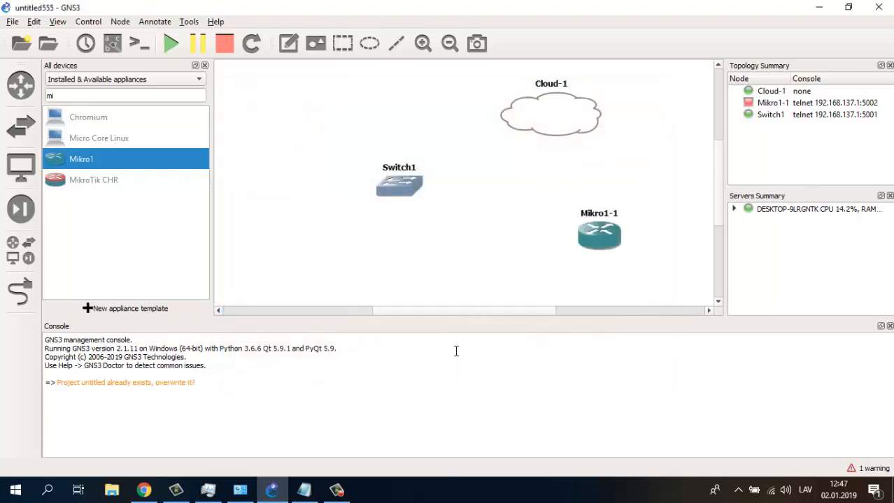
- Link Cloud-1's host-only interface to Switch1's Ethernet port
left_click(20, 293)
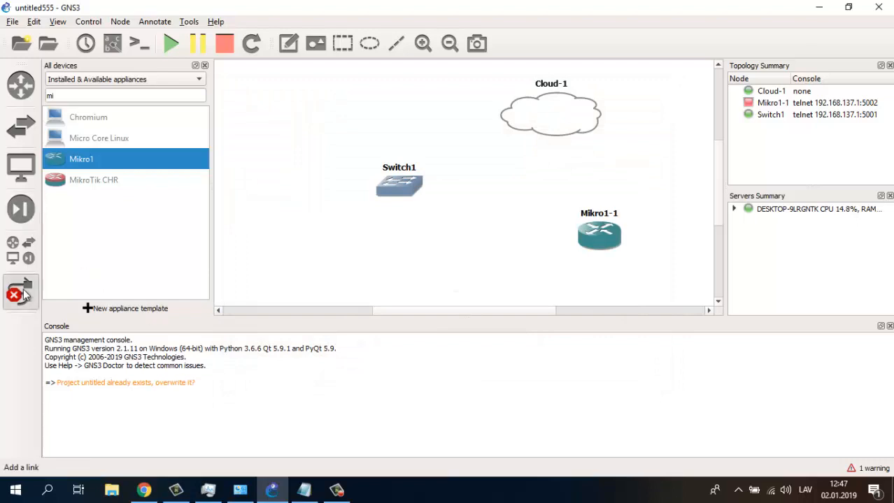
left_click(550, 115)
left_click(583, 126)
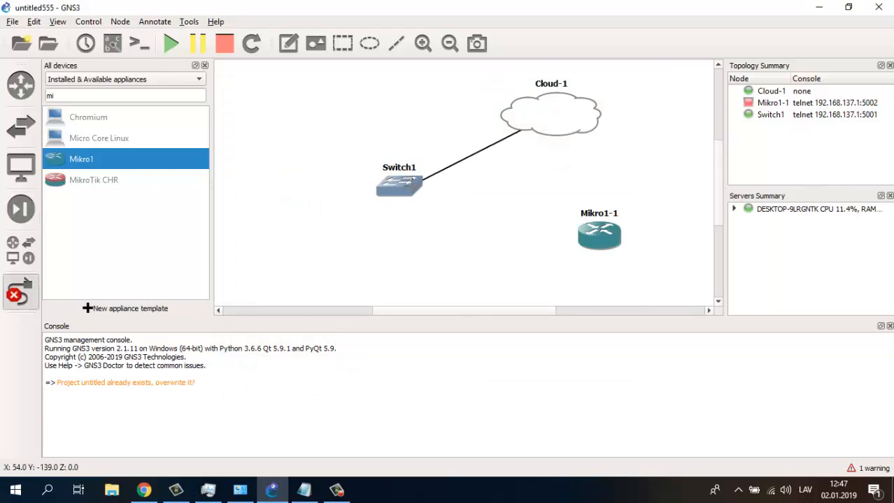
left_click(407, 190)
left_click(432, 196)
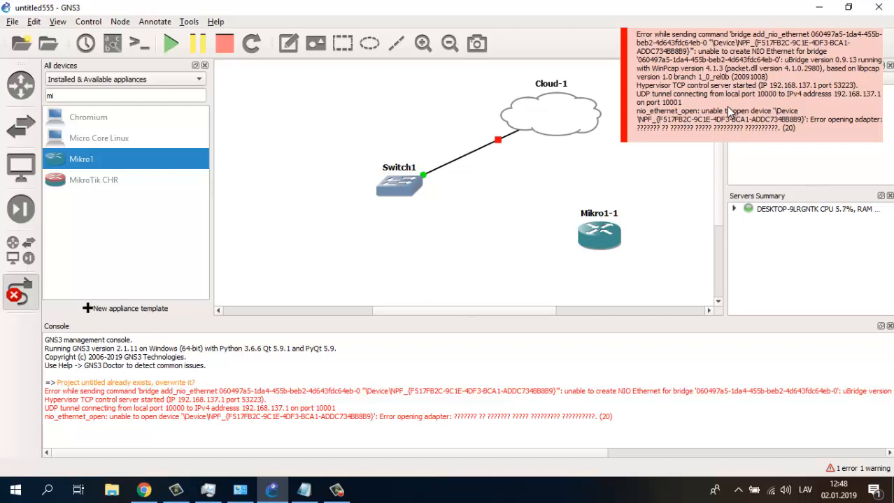
right_click(441, 242)
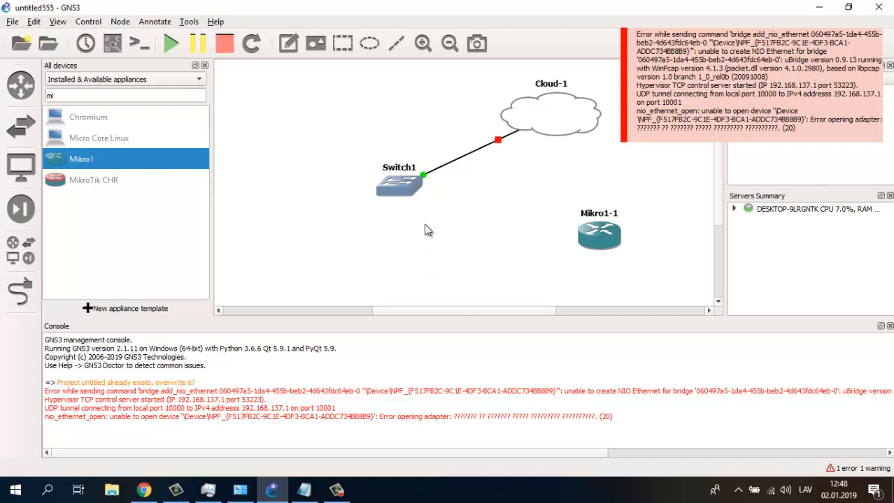
- Delete Switch1 from the topology and filter the device list for 'sw' again
right_click(388, 183)
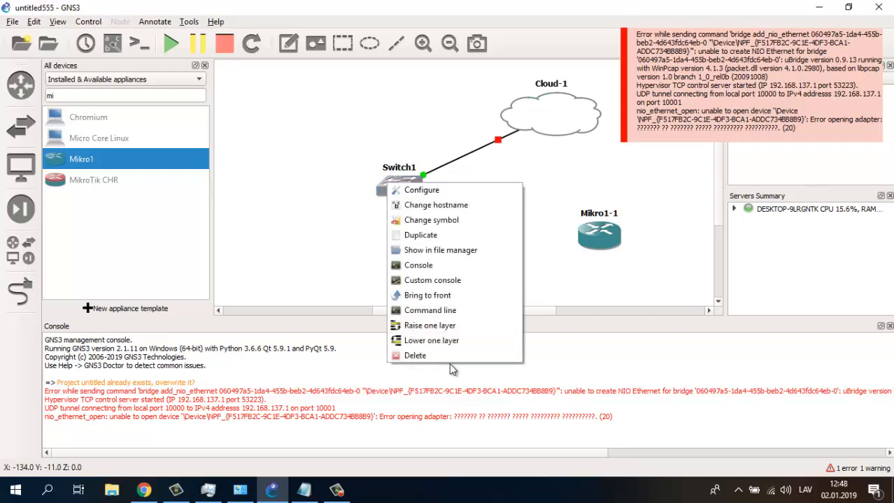
left_click(416, 355)
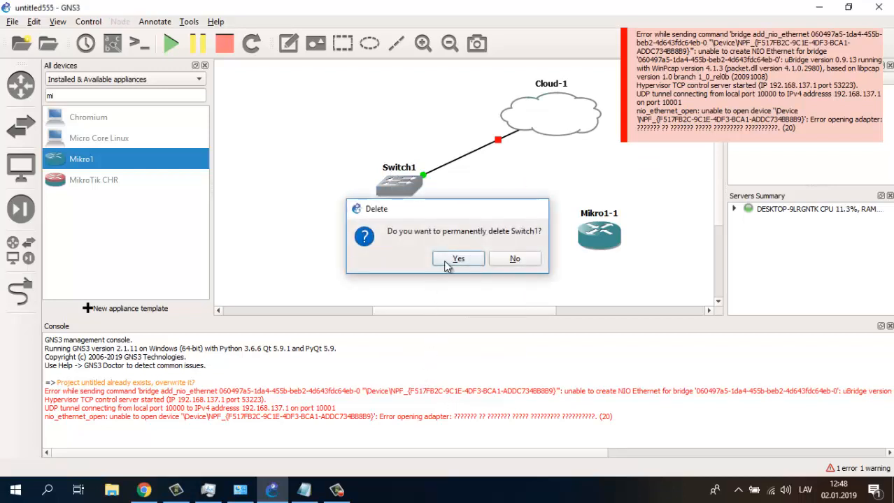
left_click(455, 258)
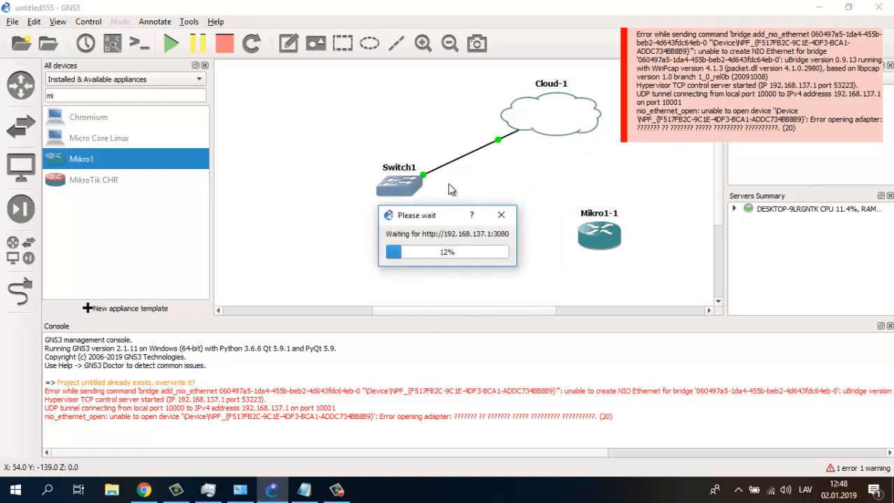
double_click(112, 95)
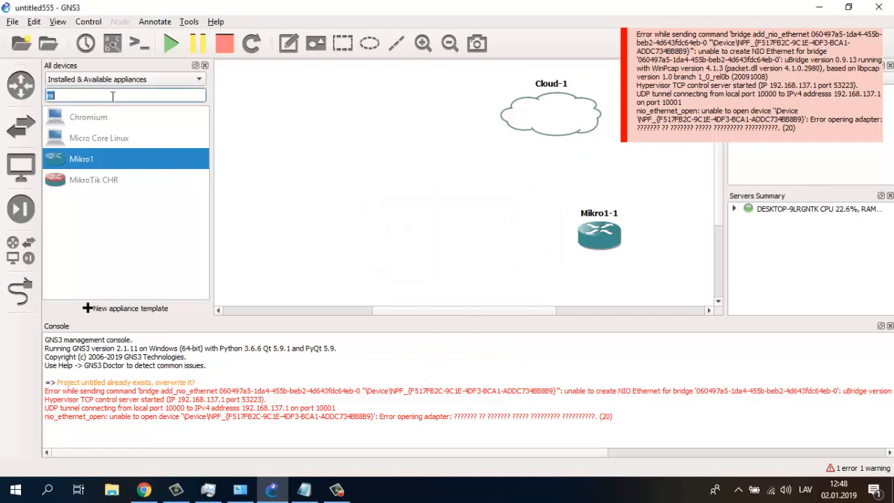
type("sw")
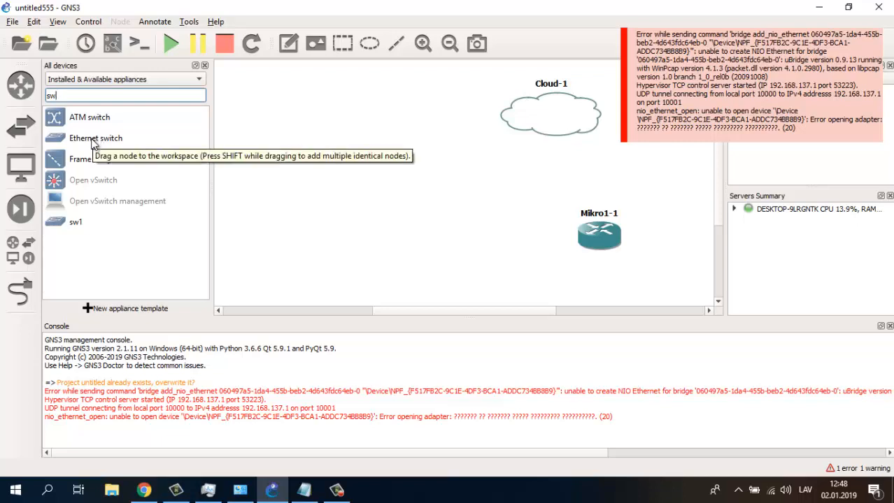
- Add an Ethernet switch, linking Ethernet0 to Cloud-1 and Ethernet1 to Mikro1-1 port1
left_click_drag(93, 143, 425, 185)
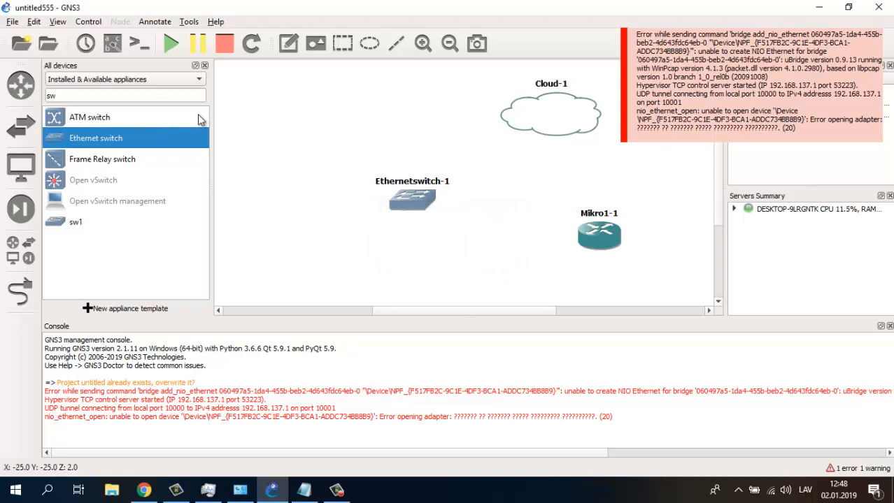
left_click(26, 294)
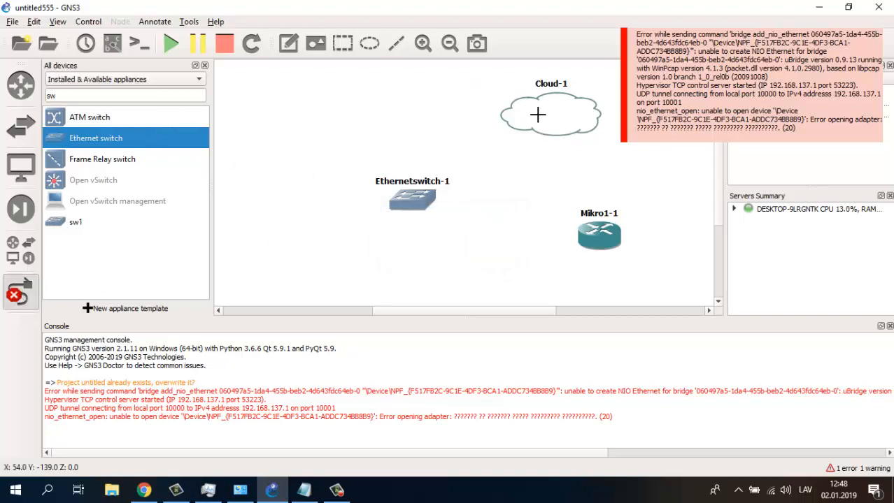
left_click(517, 135)
left_click(420, 198)
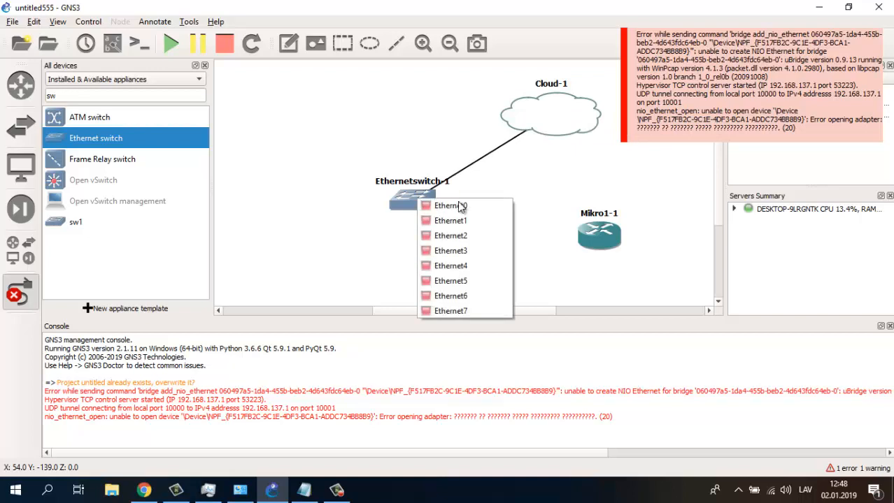
left_click(461, 205)
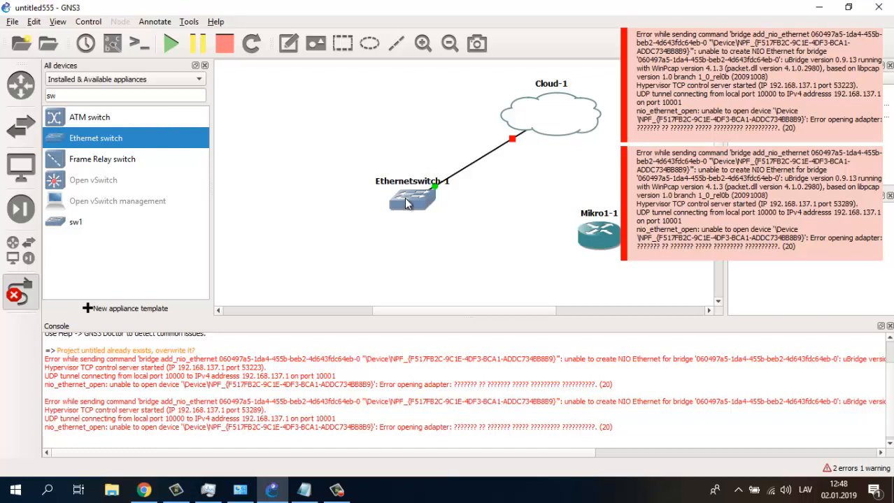
left_click(404, 198)
left_click(451, 221)
left_click(600, 238)
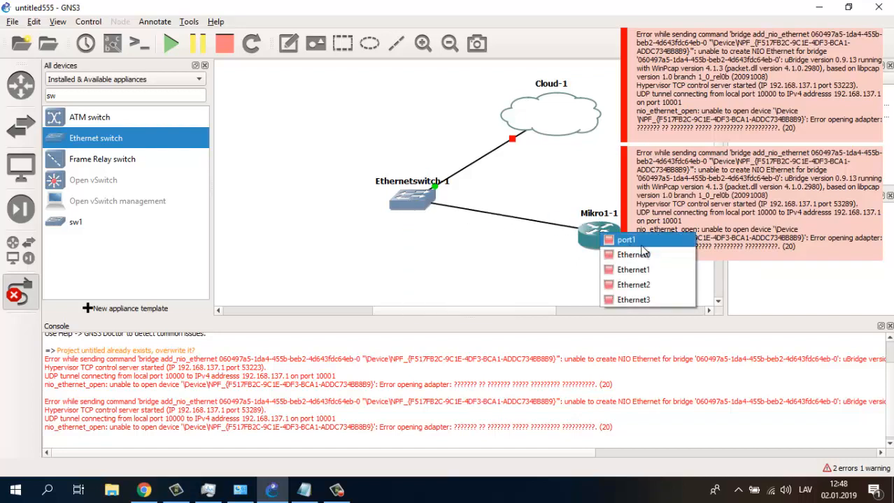
left_click(639, 241)
key("Escape")
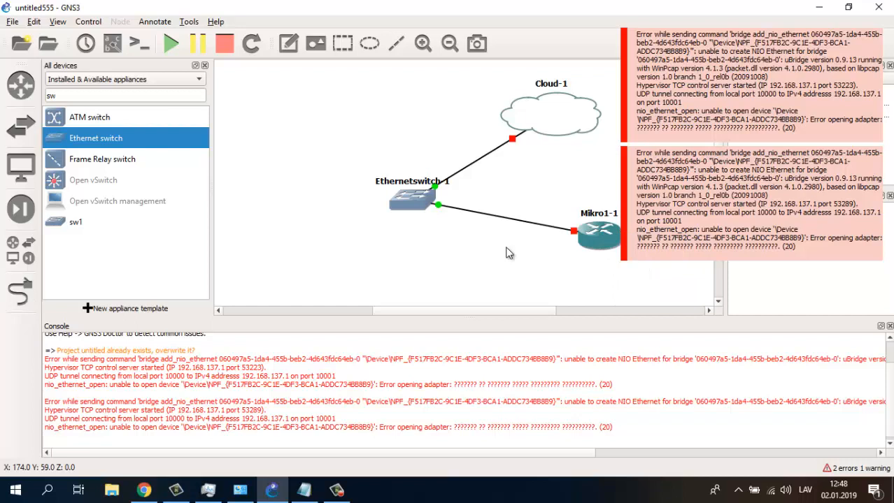
- Start the Mikro1-1 router
right_click(591, 237)
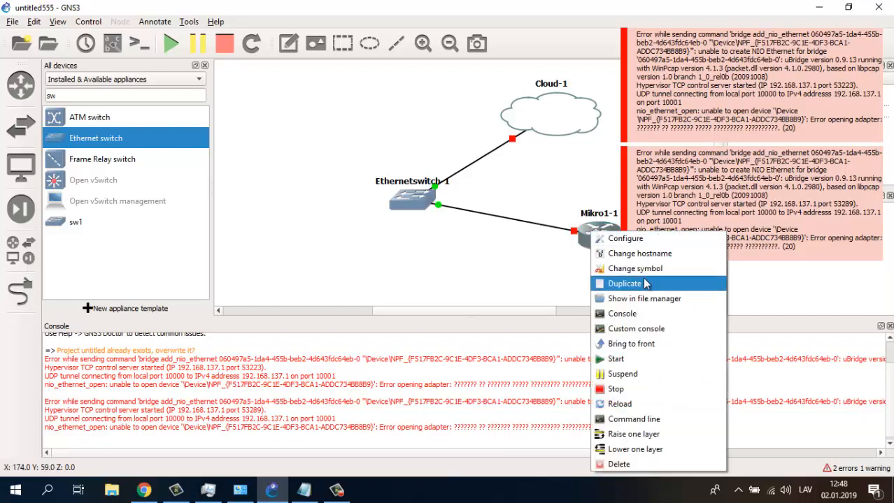
left_click(625, 360)
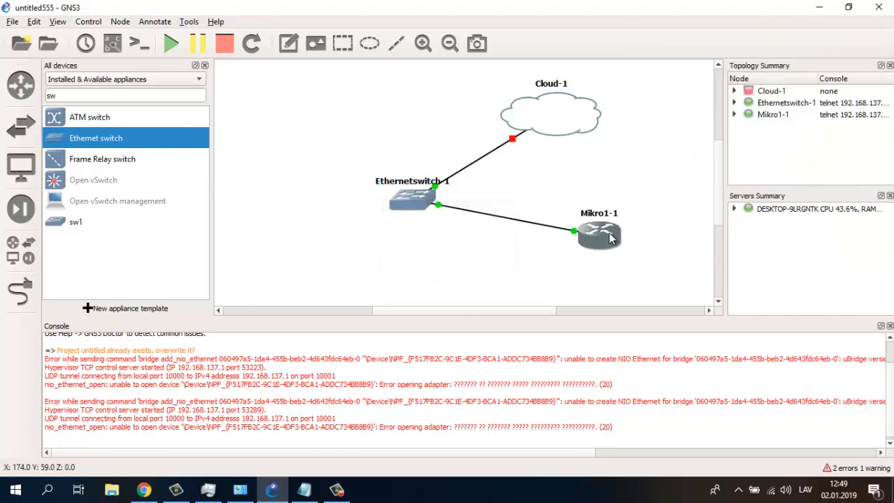
mouse_move(609, 239)
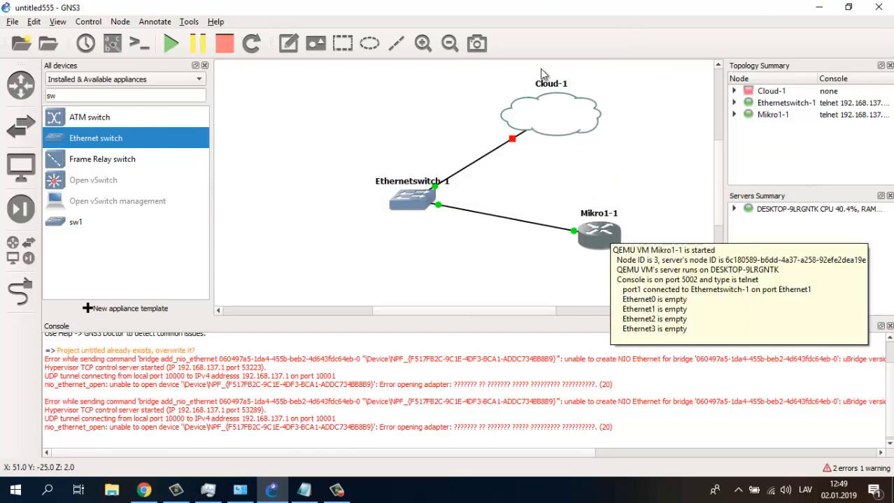
right_click(542, 107)
left_click(461, 120)
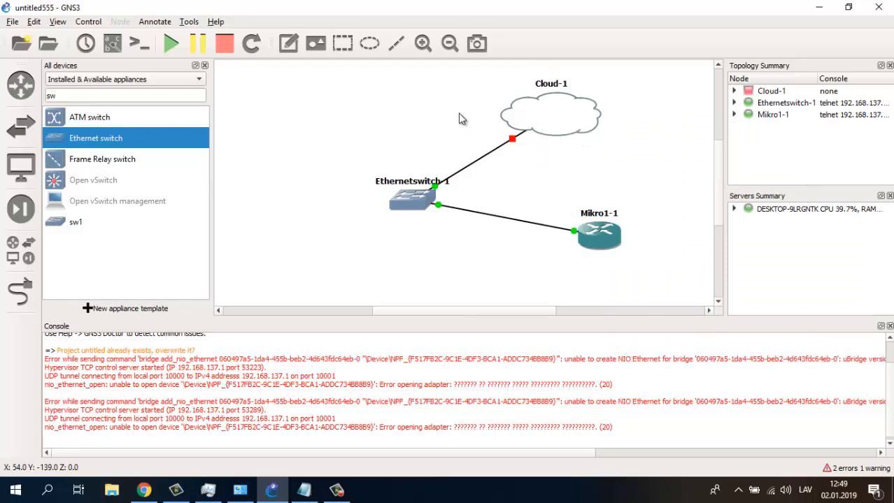
right_click(543, 111)
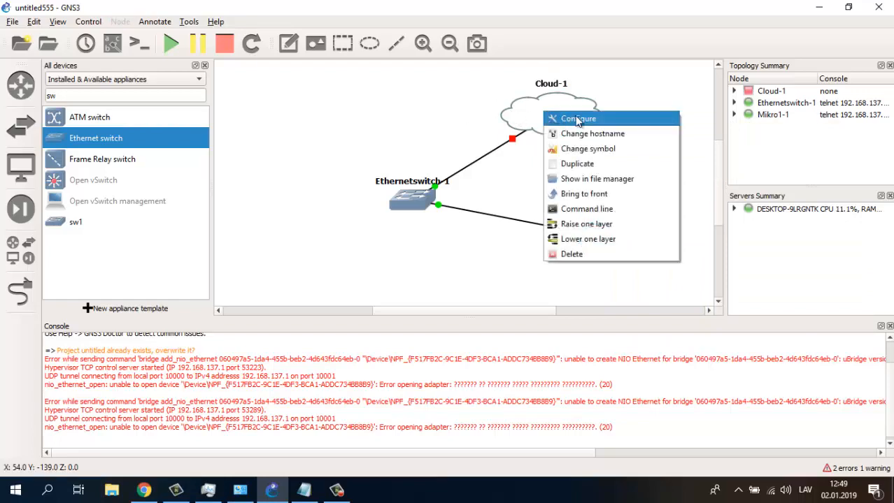
left_click(570, 119)
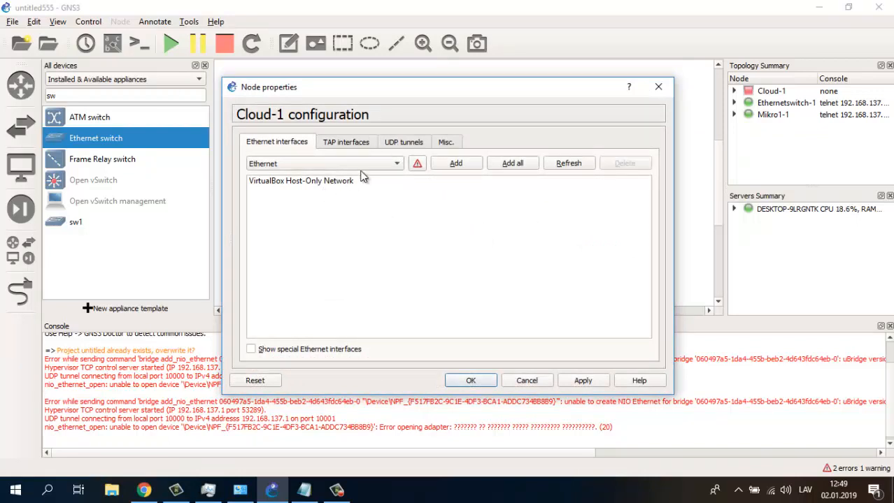
left_click(345, 142)
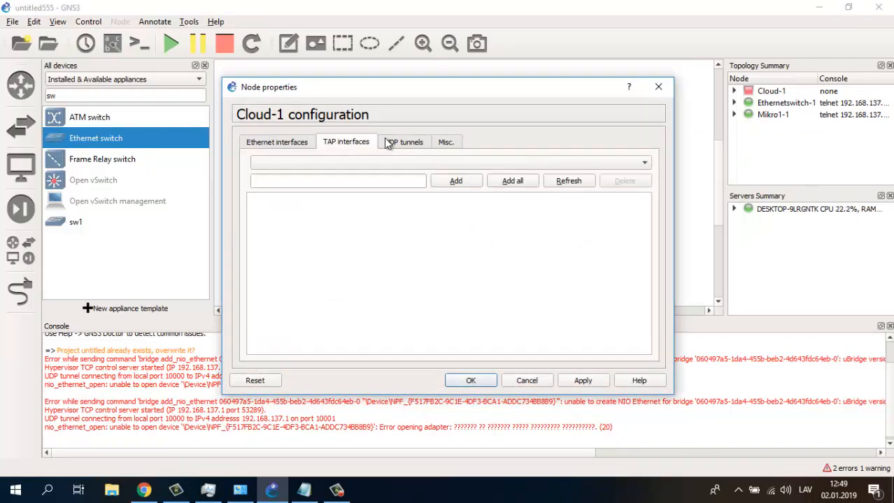
left_click(419, 143)
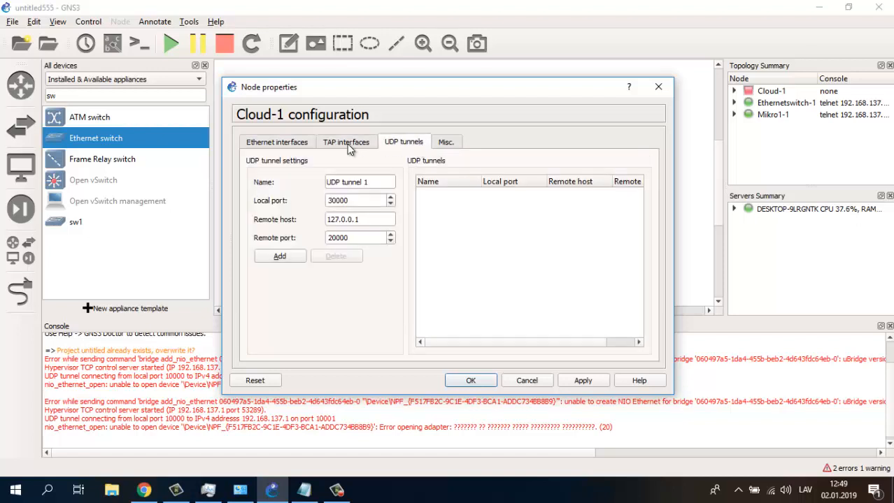
left_click(288, 142)
left_click(301, 181)
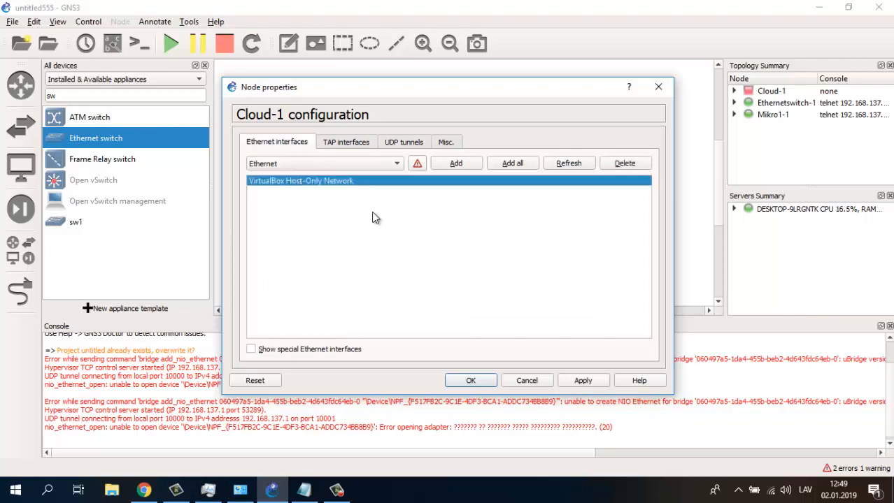
left_click(468, 380)
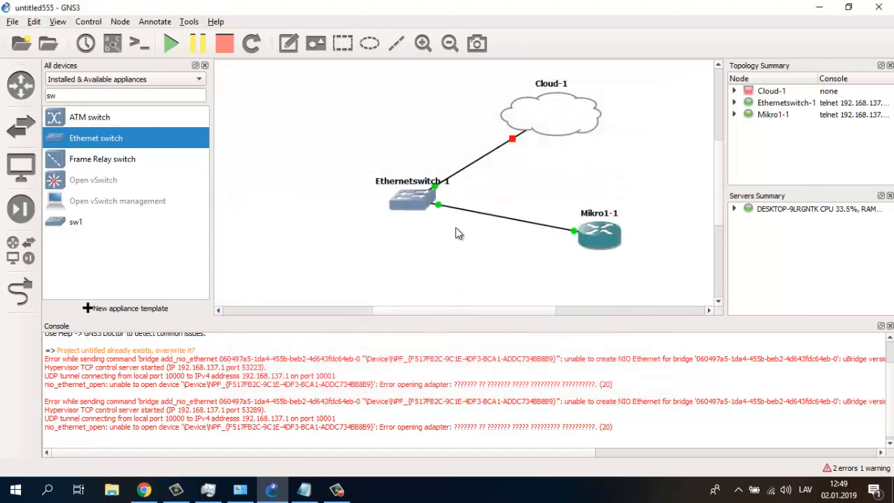
left_click(18, 300)
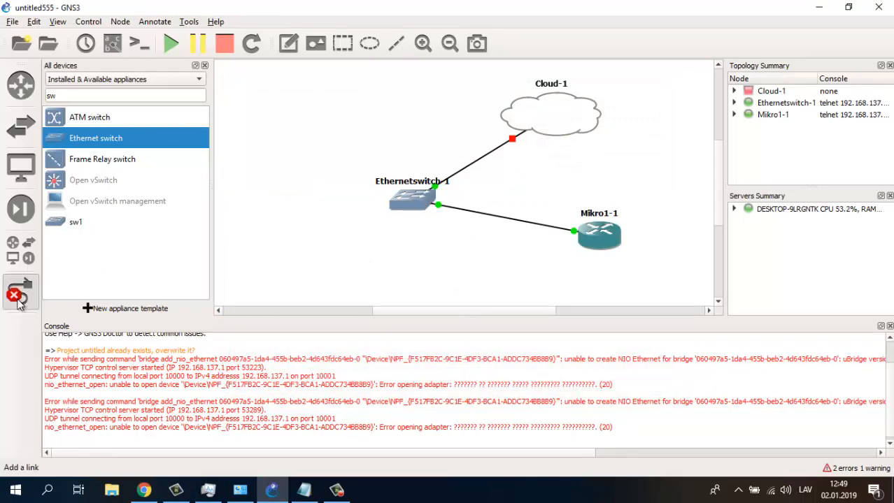
left_click(19, 299)
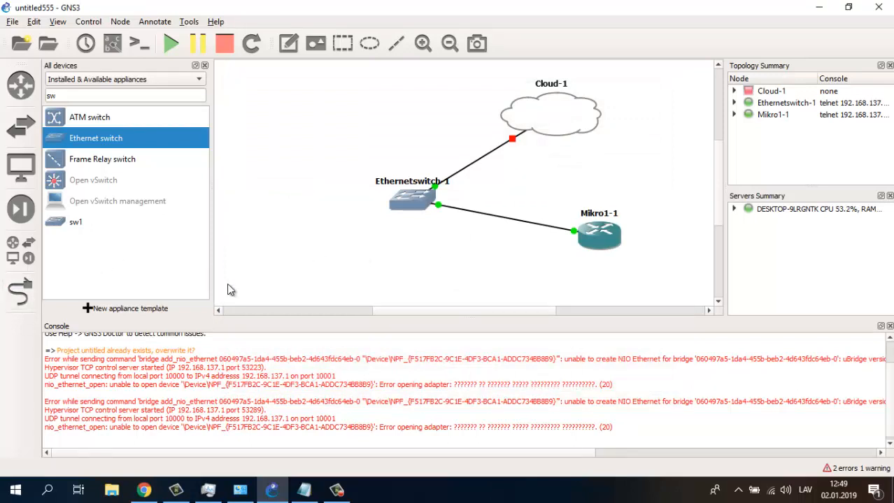
- Delete the switch's links to Mikro1-1 and to Cloud-1
right_click(507, 222)
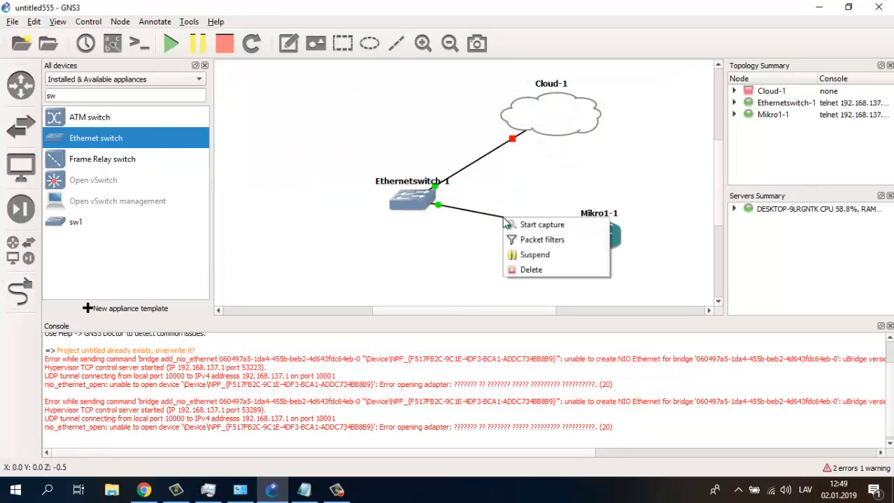
left_click(540, 268)
right_click(472, 171)
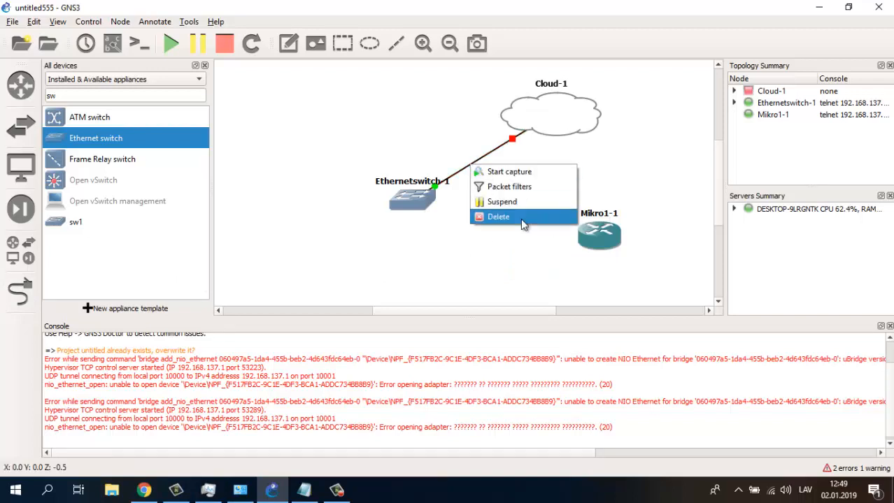
left_click(520, 217)
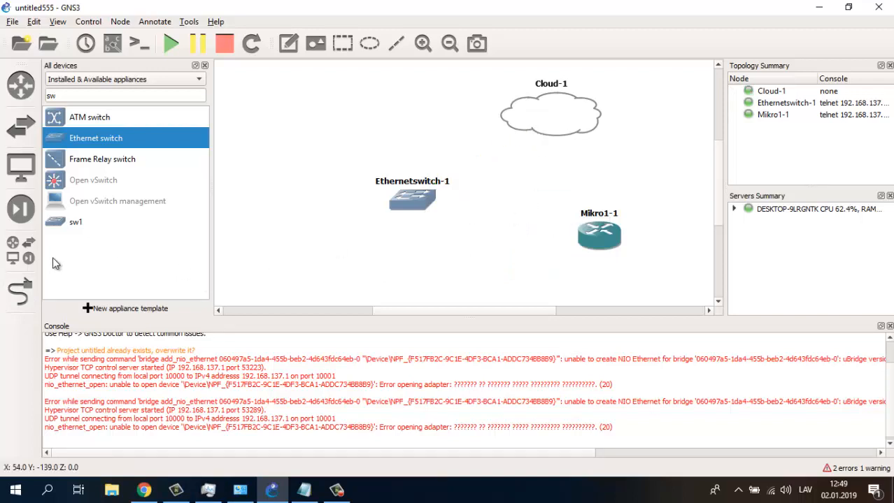
- Link Cloud-1's interface directly to Mikro1-1 port1
left_click(19, 293)
left_click(512, 129)
left_click(580, 128)
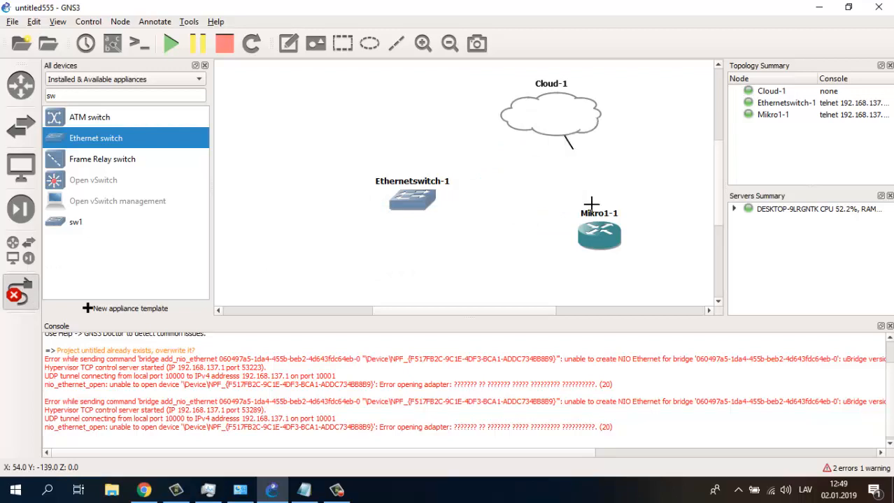
left_click(604, 232)
left_click(629, 238)
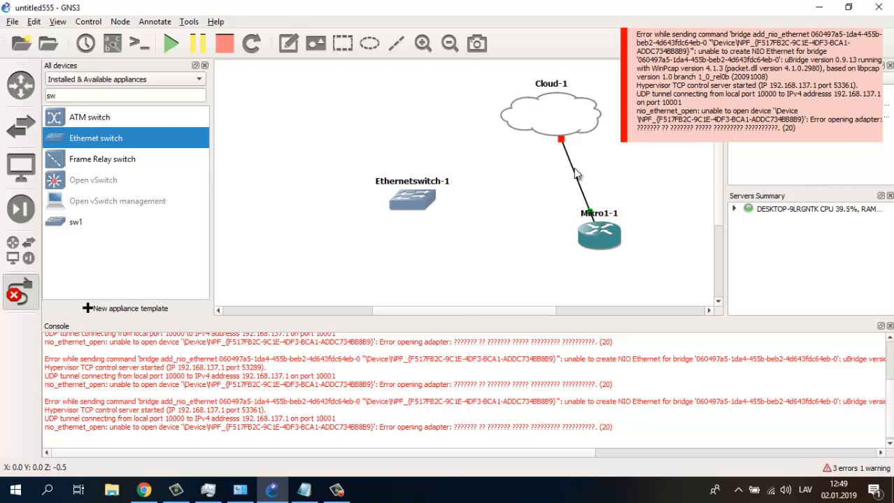
key("Escape")
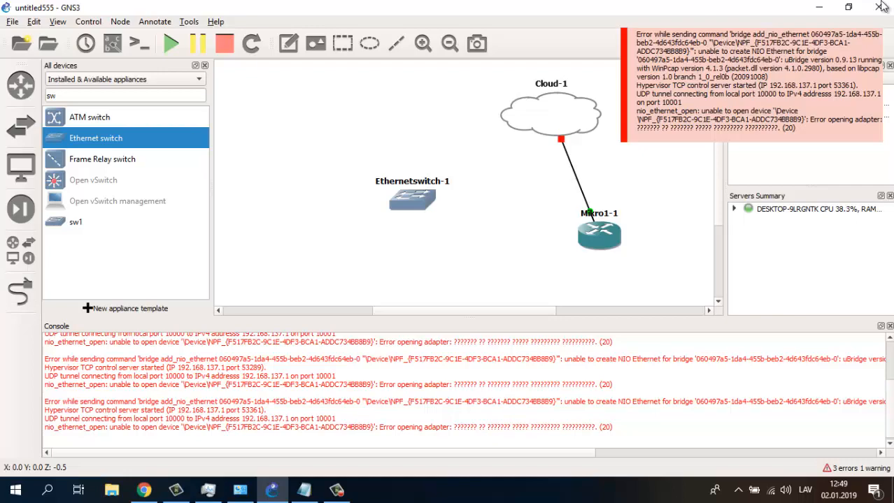
- Minimize GNS3, restore it from the taskbar, and stop the screen recording
left_click(819, 7)
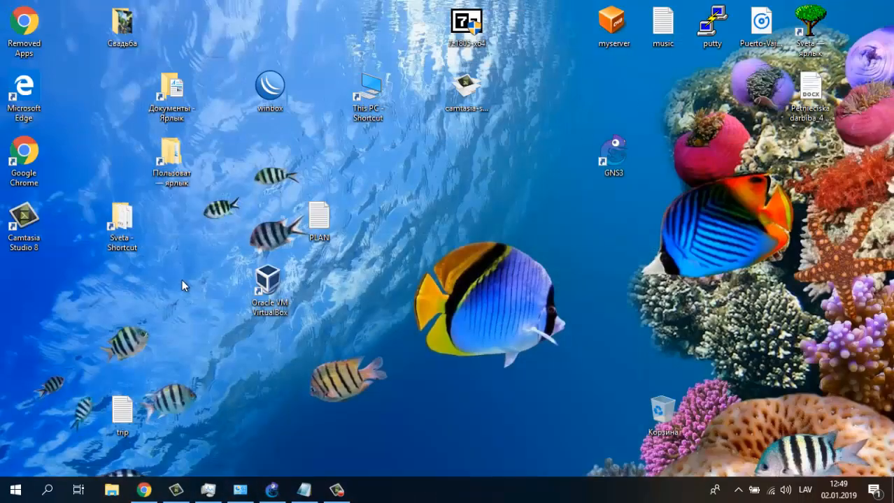
left_click_drag(182, 281, 294, 324)
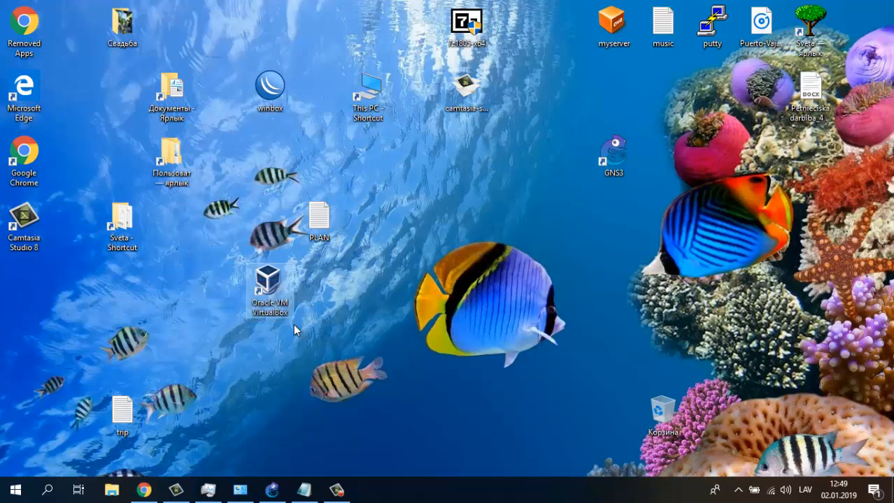
left_click(293, 324)
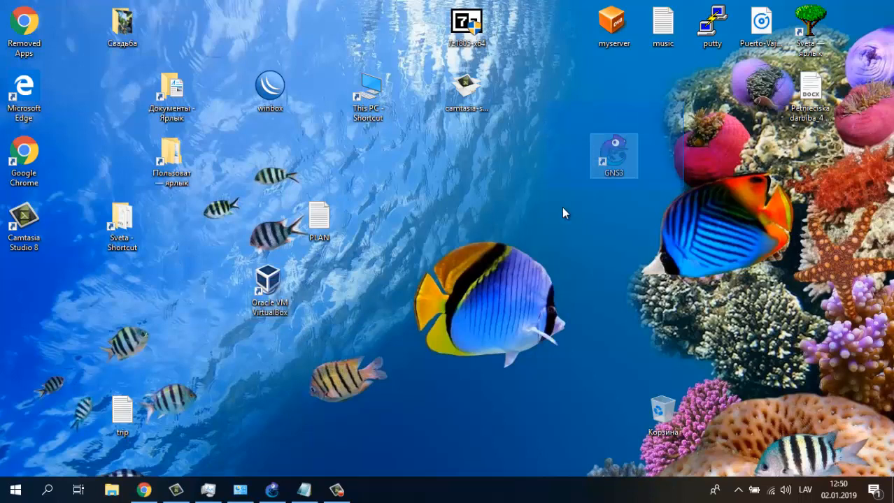
left_click(272, 490)
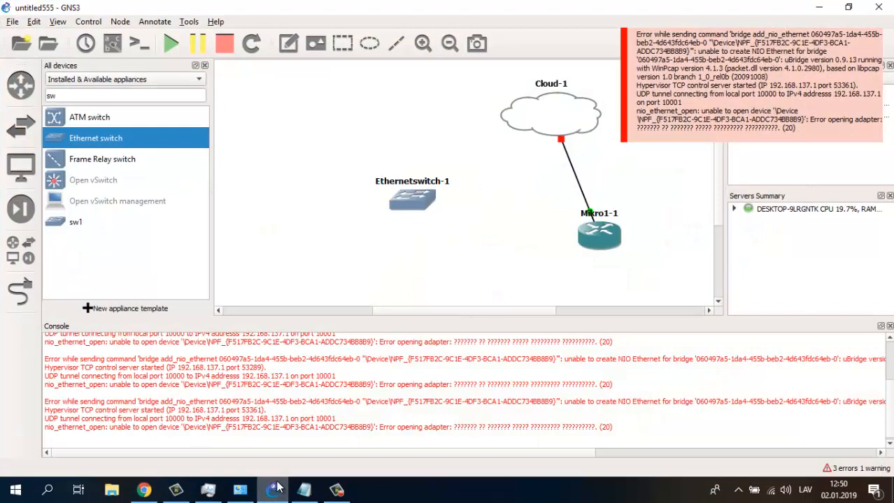
left_click(336, 490)
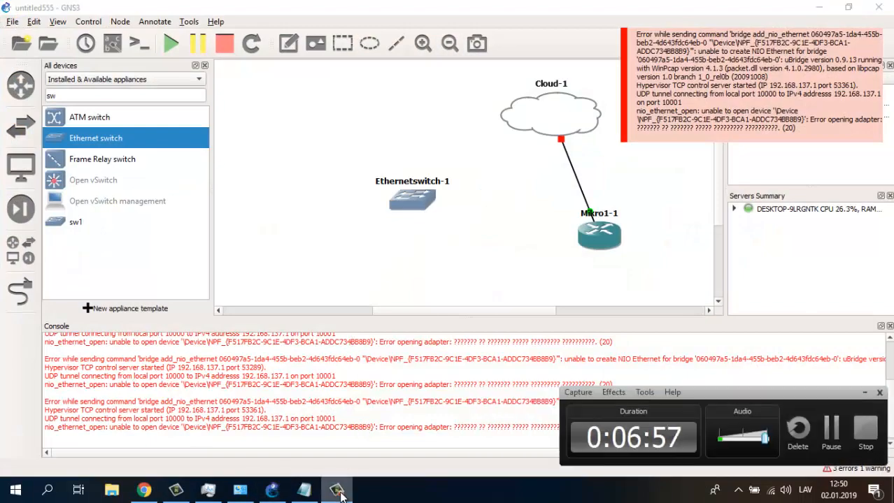
left_click(866, 428)
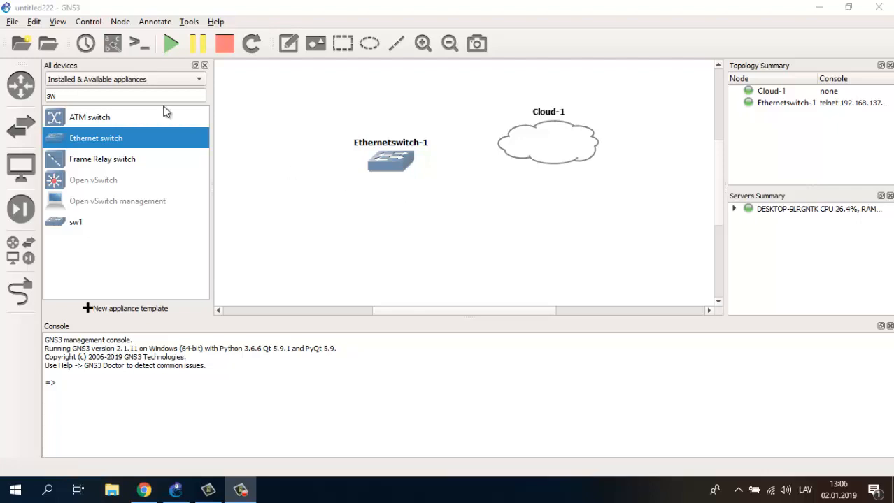
- Search the device list for 'mi' and place a Mikro1 router on the topology
double_click(101, 96)
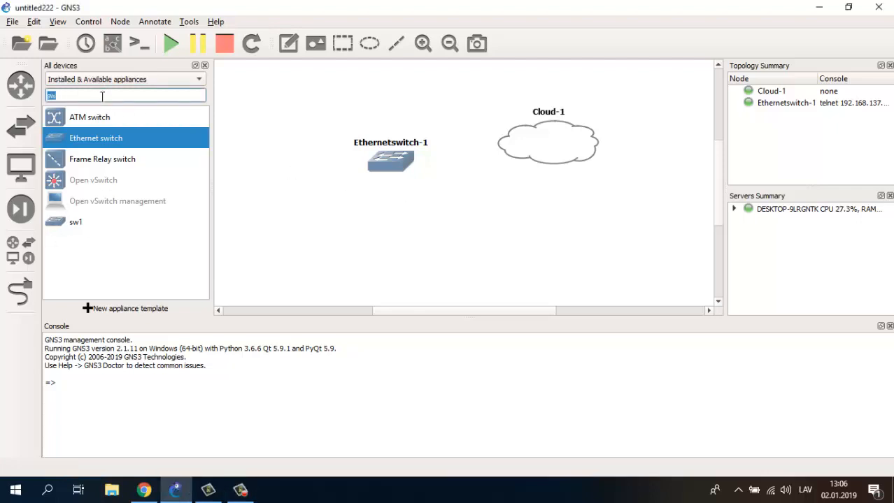
type("mi")
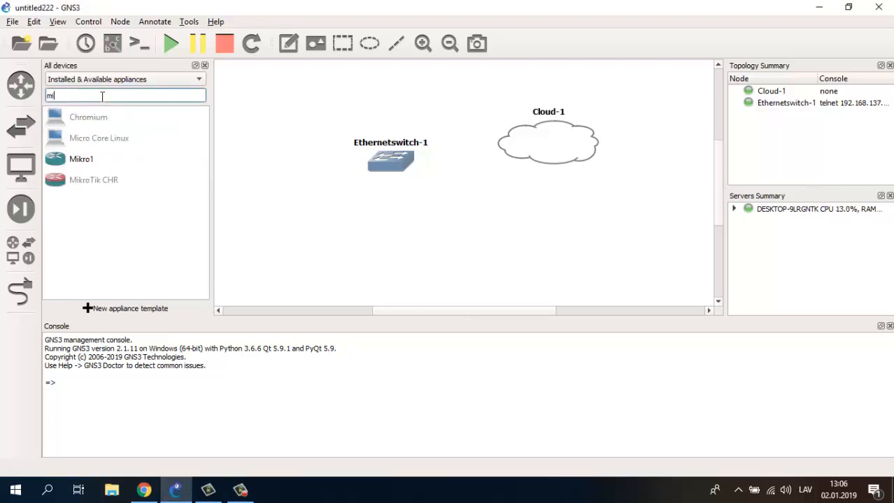
left_click_drag(107, 162, 502, 231)
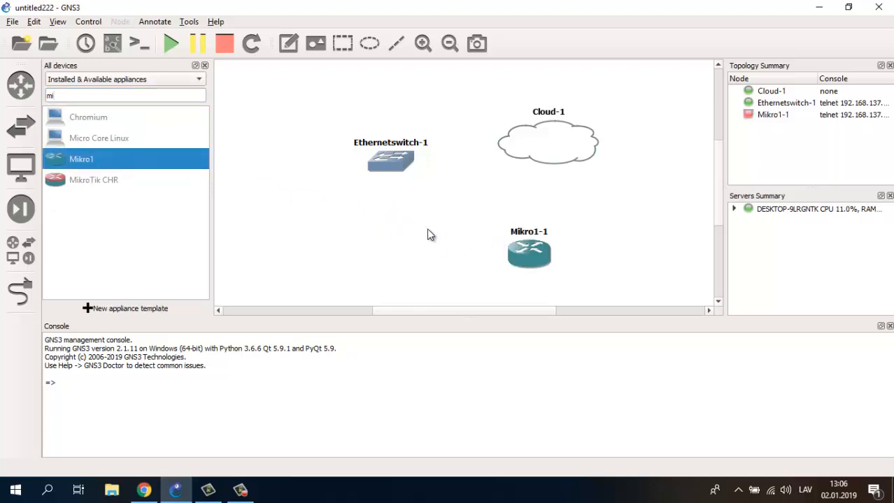
- Switch Cloud-1 from the Ethernet interface to VirtualBox Host-Only Network and apply
right_click(529, 138)
left_click(553, 142)
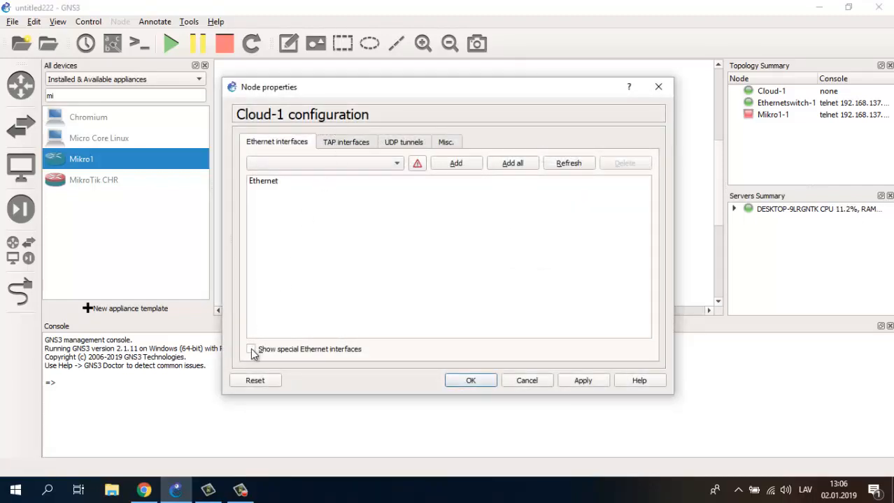
left_click(252, 349)
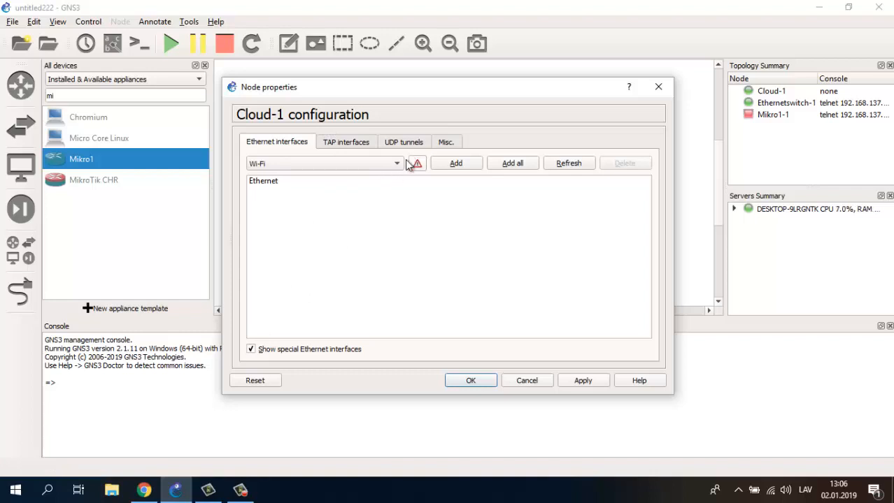
left_click(397, 163)
left_click(317, 192)
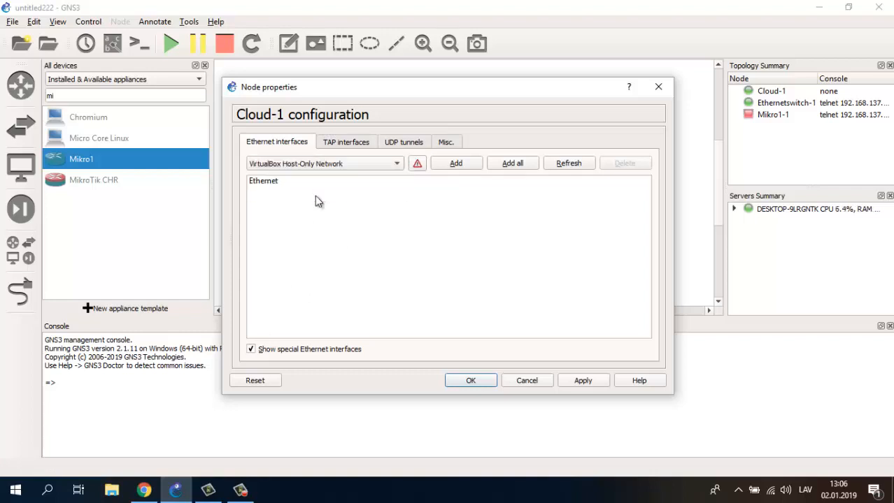
left_click(465, 165)
left_click(269, 183)
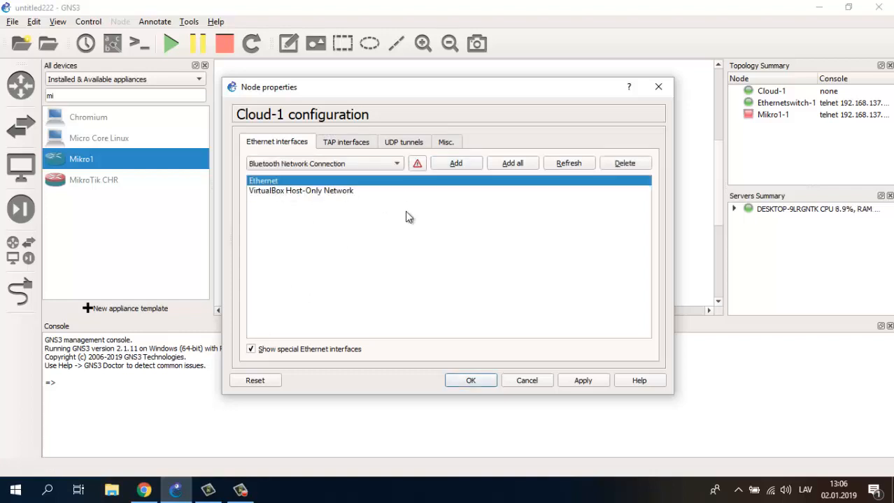
left_click(615, 166)
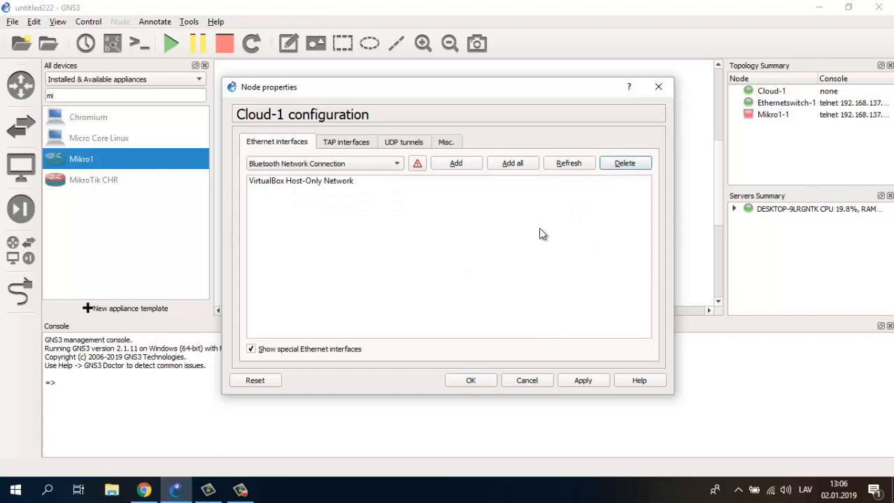
left_click(583, 381)
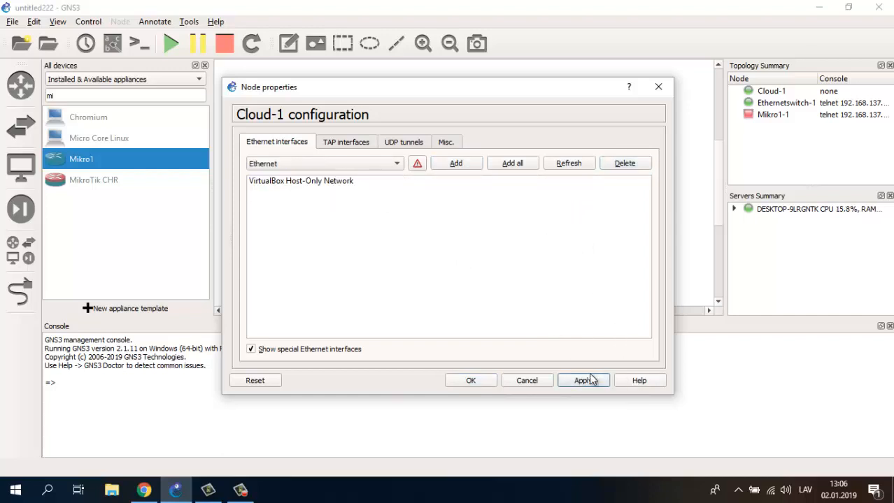
left_click(466, 381)
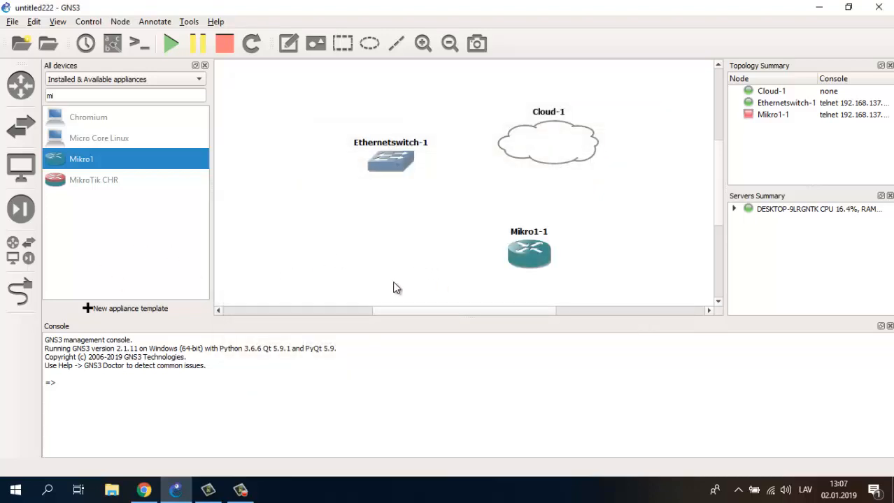
right_click(530, 246)
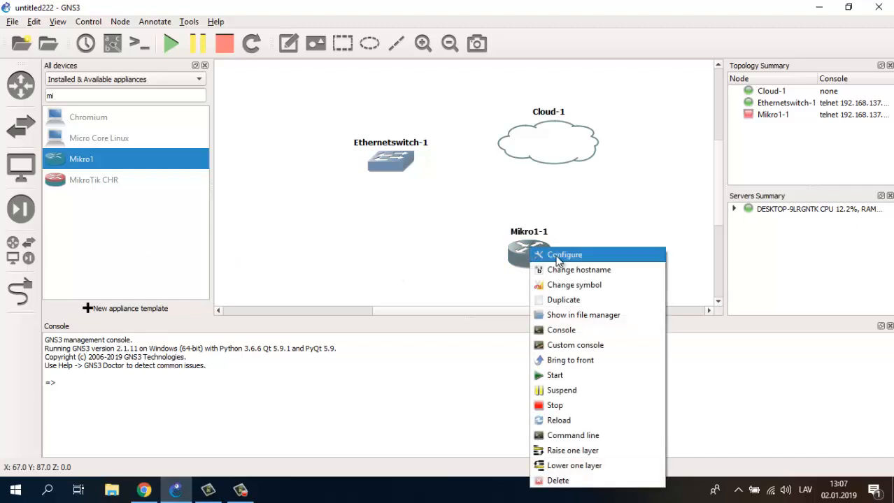
left_click(557, 256)
left_click(400, 143)
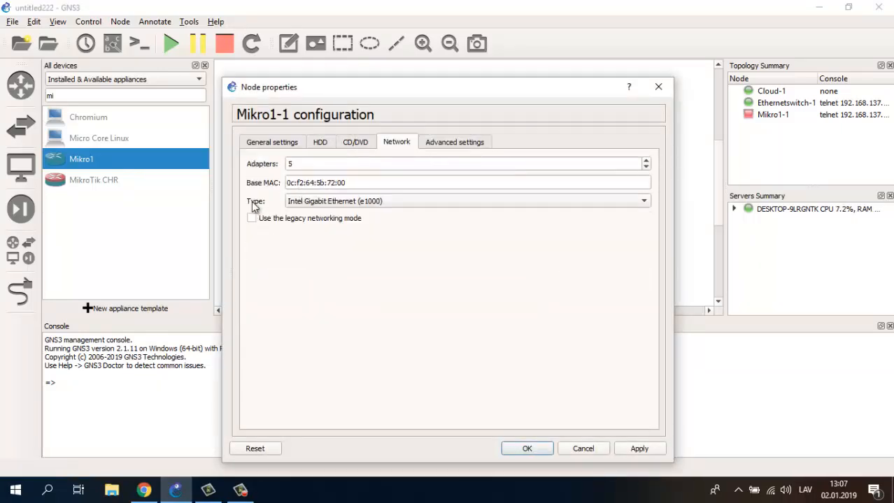
left_click(278, 144)
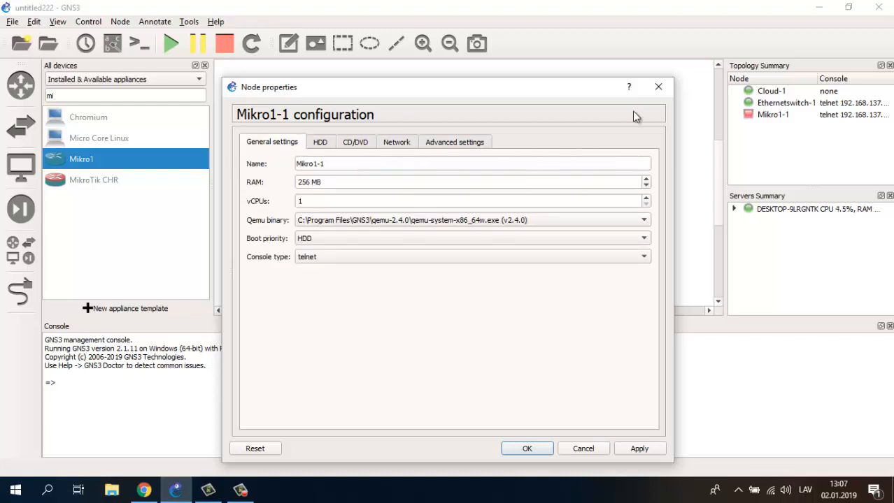
left_click(527, 449)
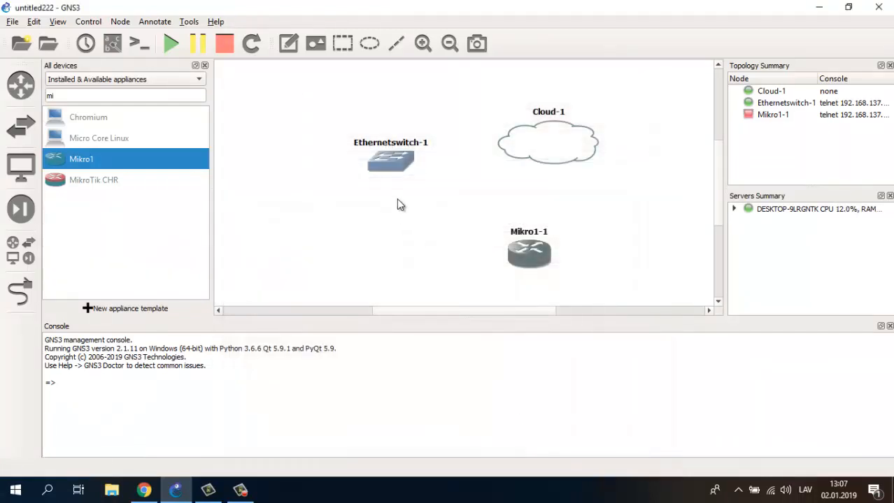
left_click(17, 299)
- Link Cloud-1's host-only network port to a port on Ethernetswitch-1
left_click(537, 144)
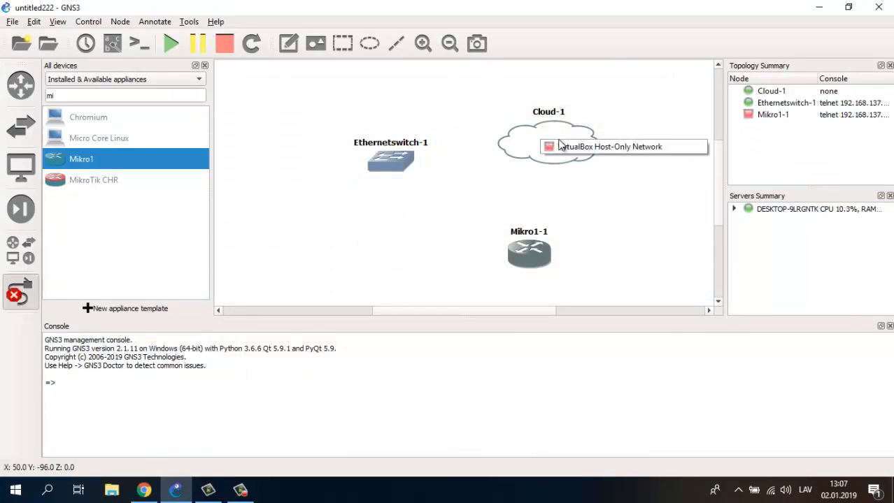
left_click(559, 147)
left_click(385, 158)
left_click(385, 158)
left_click(419, 168)
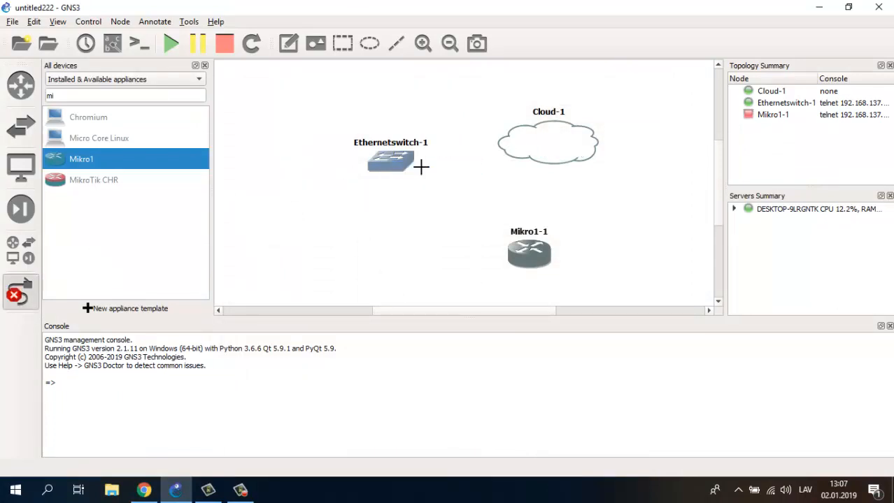
- Link another Ethernetswitch-1 port to Mikro1-1's first port, then start Mikro1-1
left_click(407, 169)
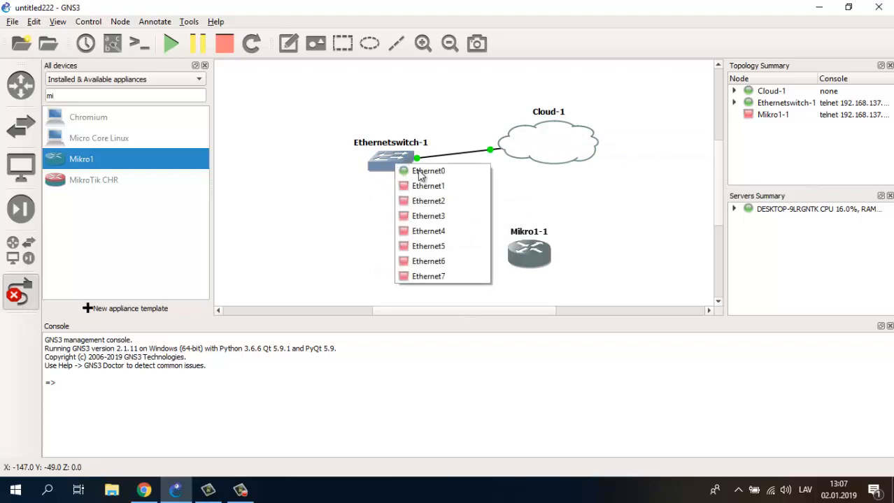
left_click(427, 186)
left_click(529, 249)
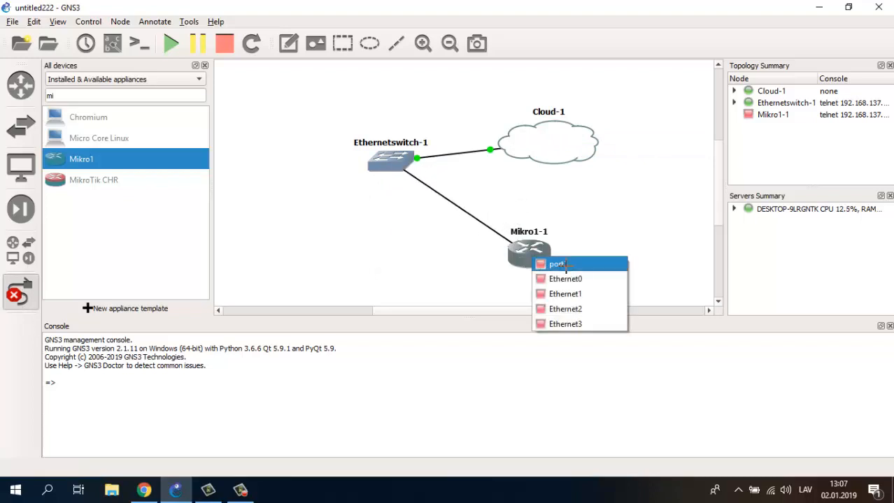
left_click(561, 260)
key("Escape")
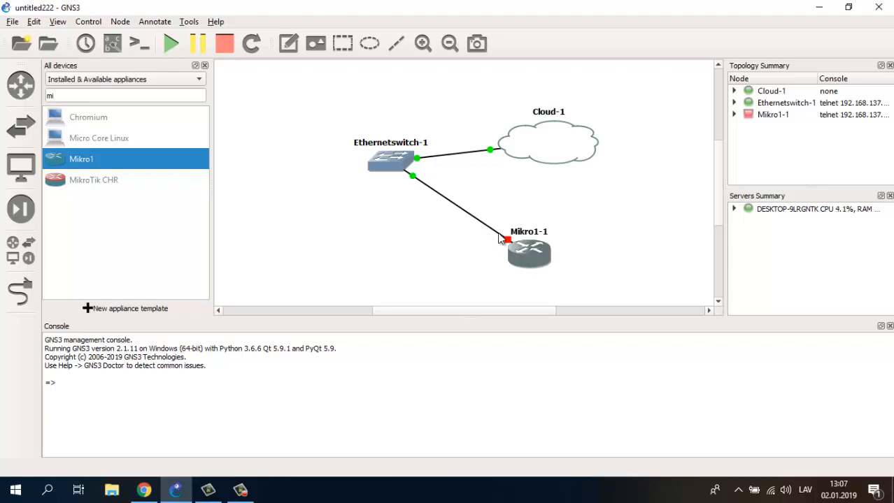
right_click(524, 253)
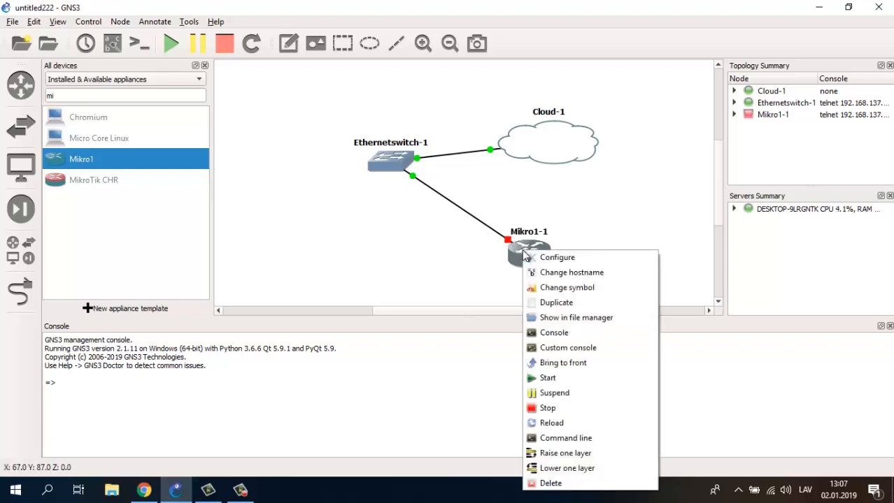
left_click(586, 380)
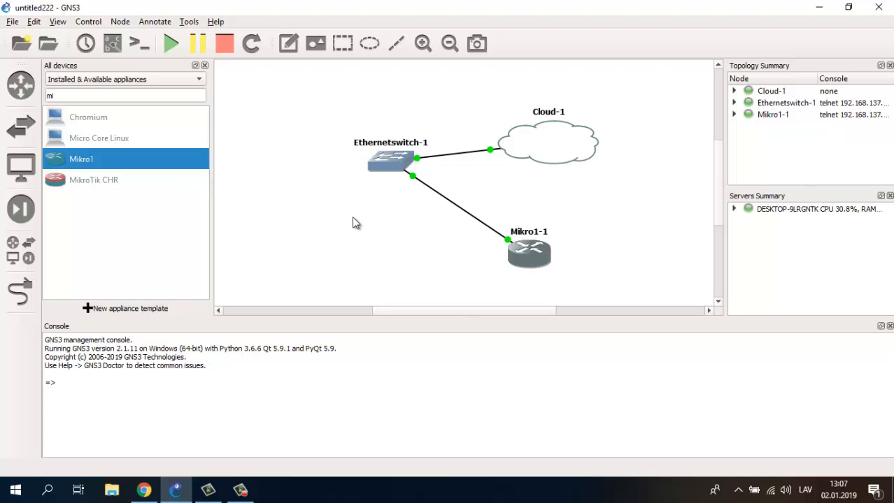
- Open a Solar-PuTTY console to Mikro1-1, then widen GNS3's Topology Summary to show full console addresses
right_click(532, 254)
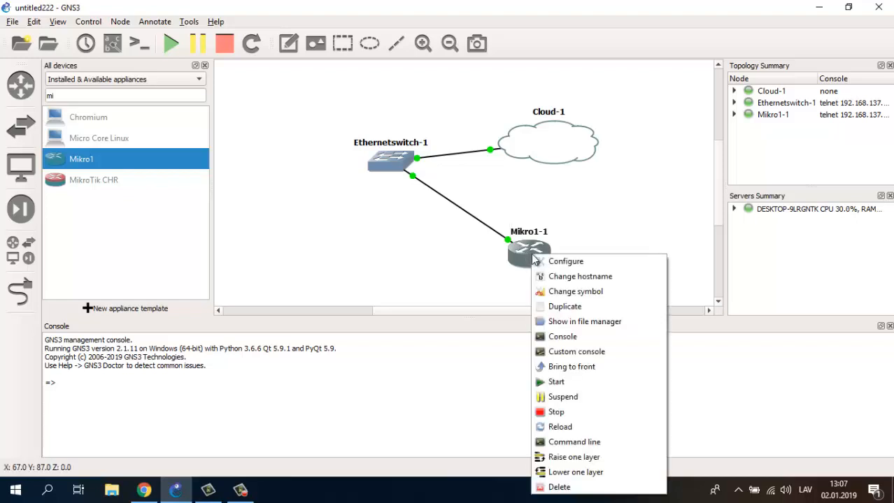
left_click(585, 340)
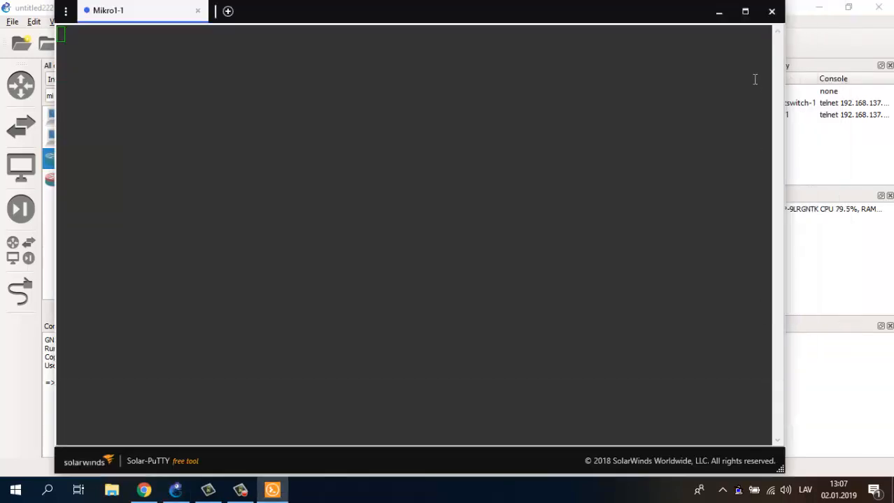
left_click(718, 11)
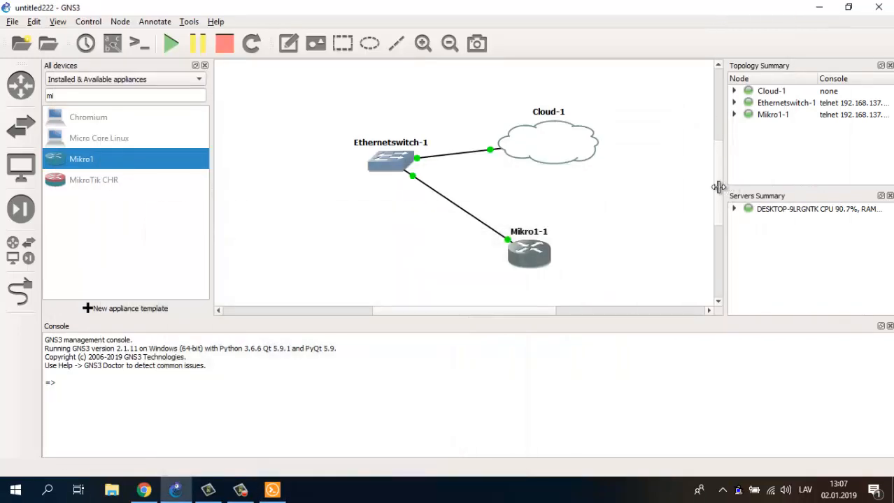
left_click_drag(718, 186, 666, 187)
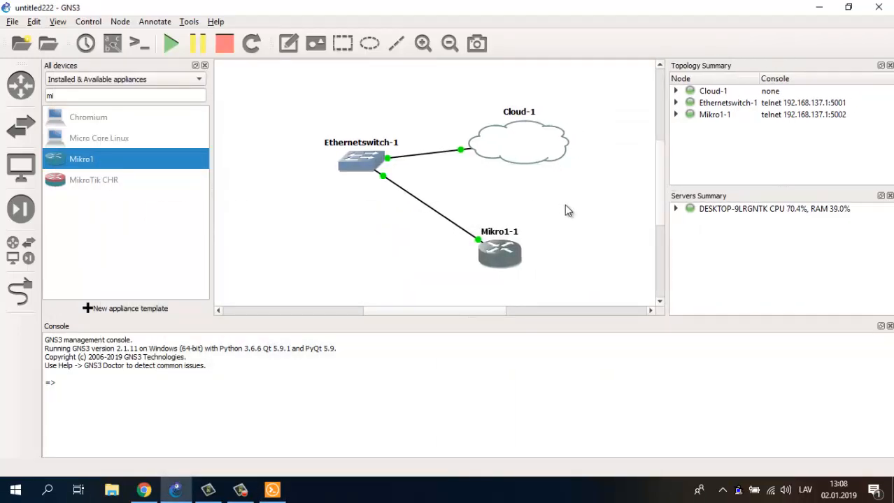
left_click(820, 105)
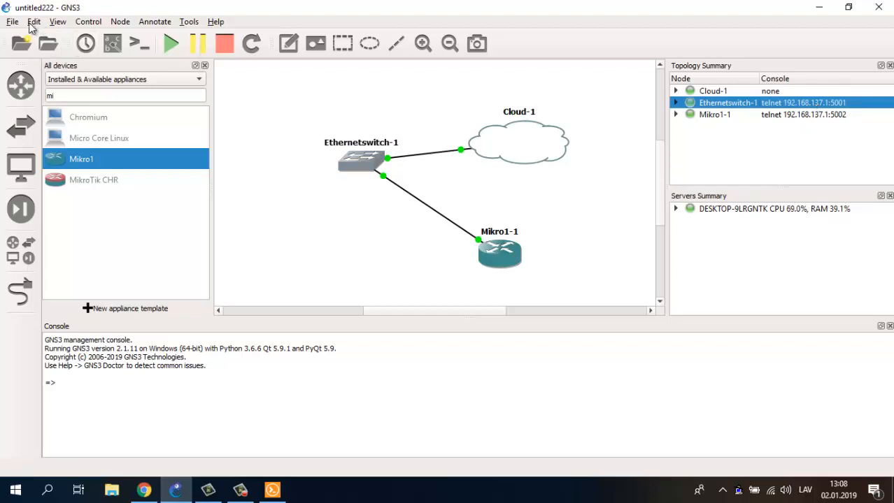
left_click(34, 22)
left_click(55, 81)
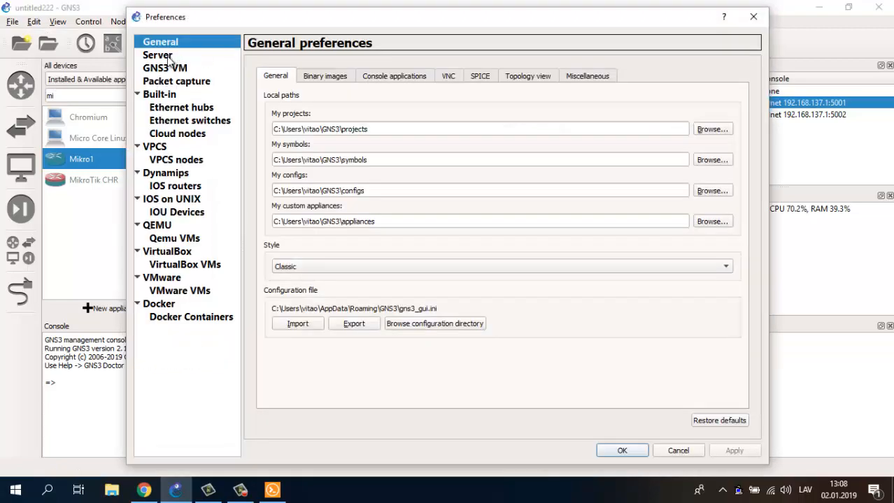
left_click(169, 57)
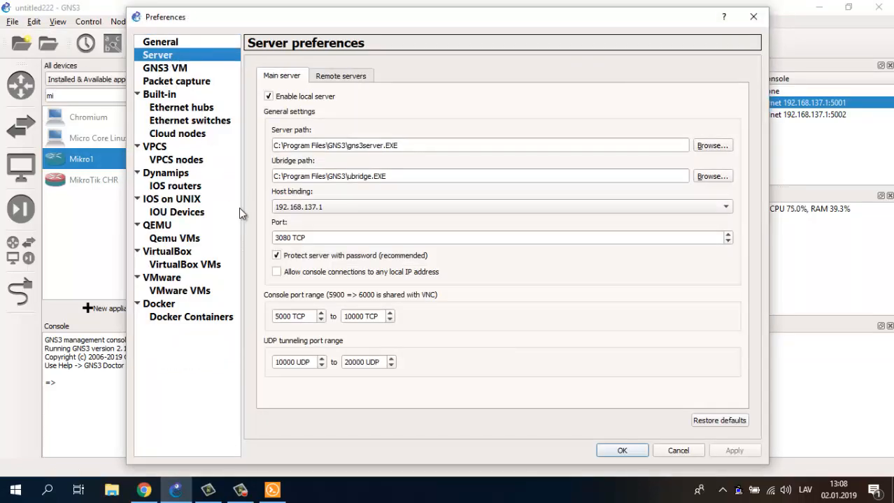
left_click(752, 17)
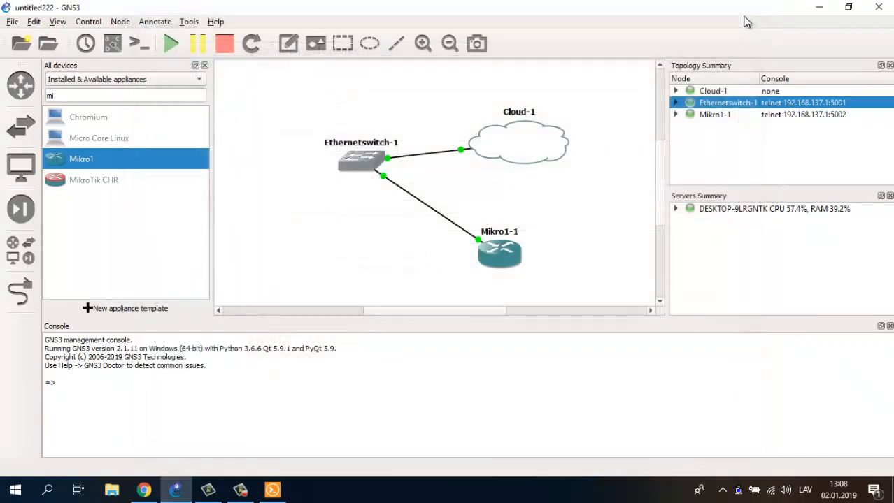
left_click(276, 492)
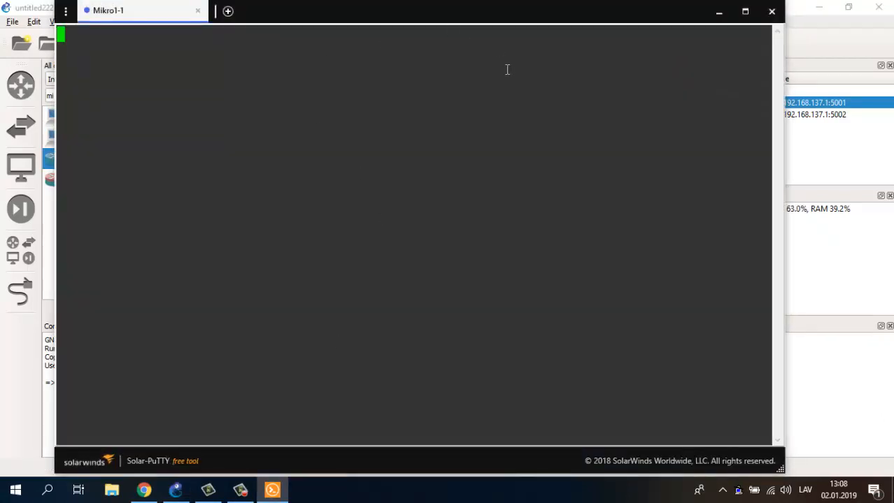
left_click(718, 15)
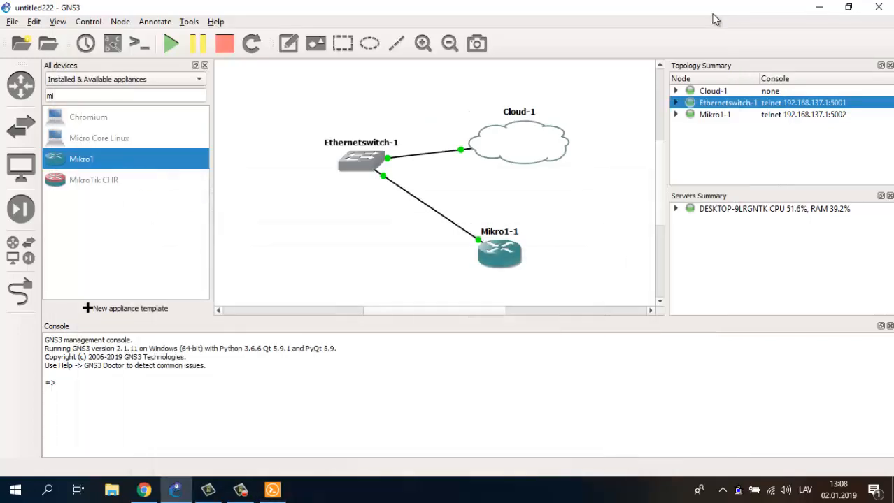
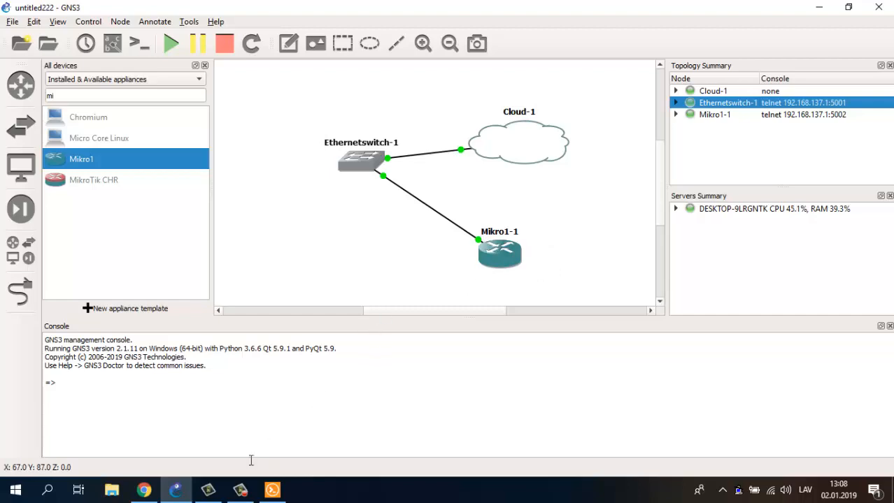
- Glance at the WinBox window, then bring up Mikro1-1's console at its MikroTik login prompt
left_click(175, 490)
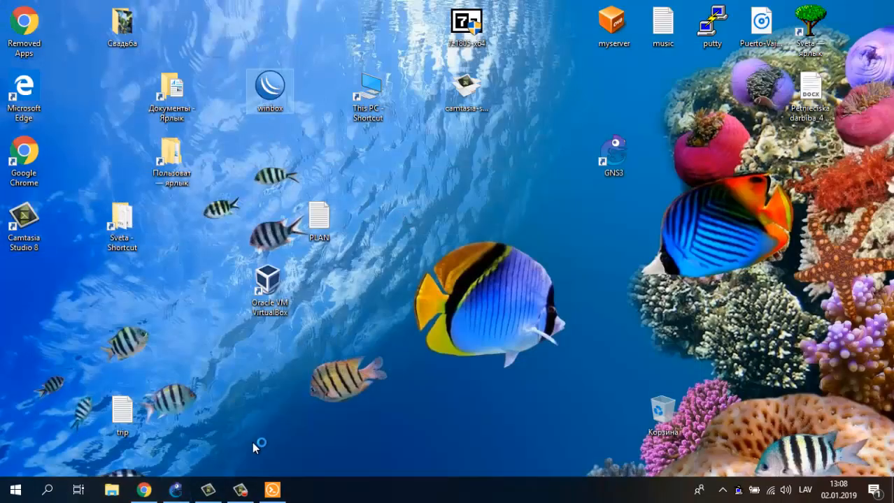
left_click(176, 490)
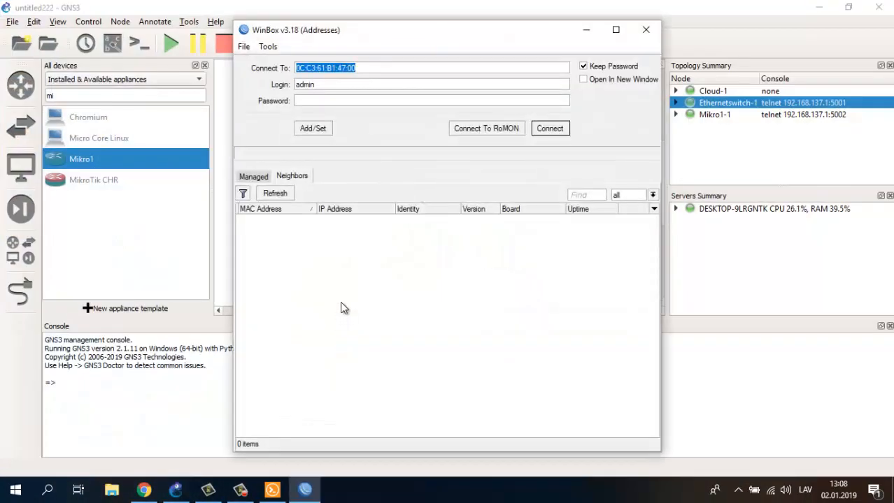
left_click(312, 492)
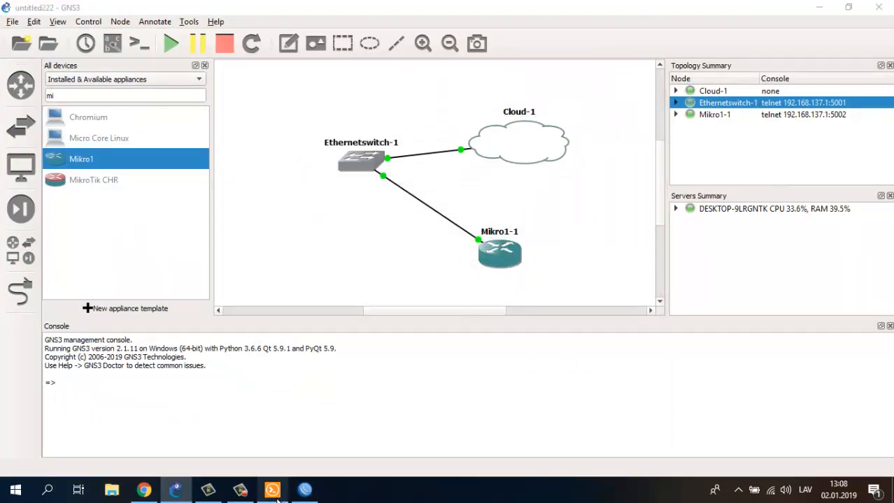
left_click(272, 490)
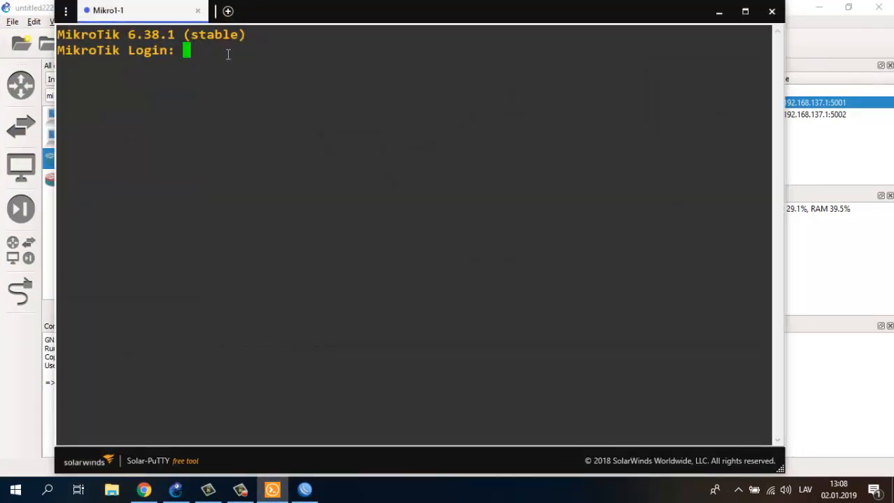
- Log in to Mikro1-1 as admin with an empty password, skip the licence, and return to WinBox
type("admin")
key("Return")
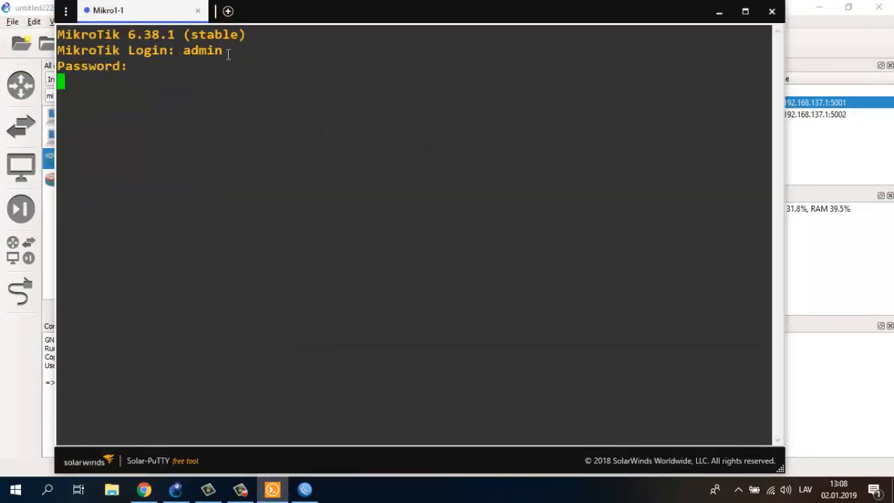
key("Return")
key("Return")
key("Return")
key("Return")
key("Return")
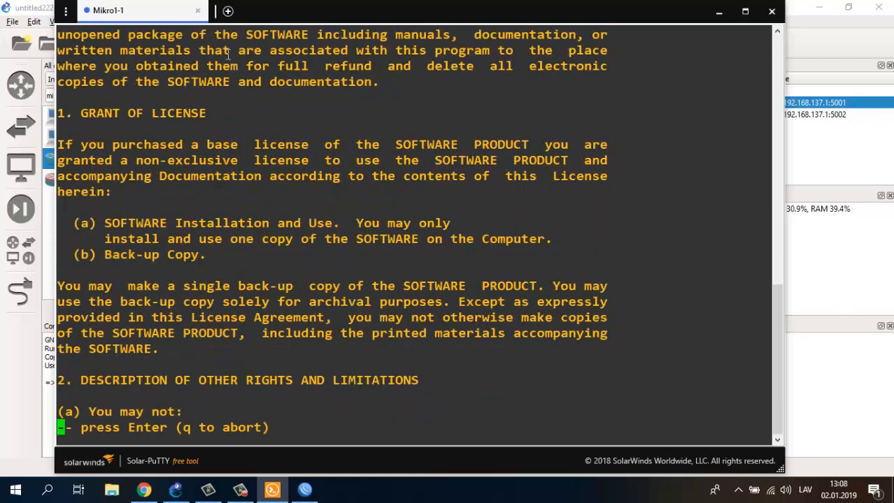
key("Return")
key("Return")
key("Return")
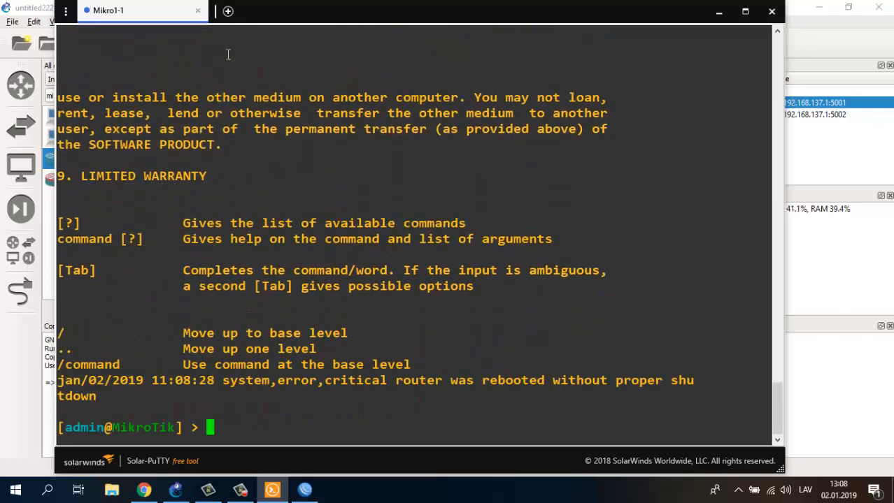
left_click(722, 17)
left_click(297, 493)
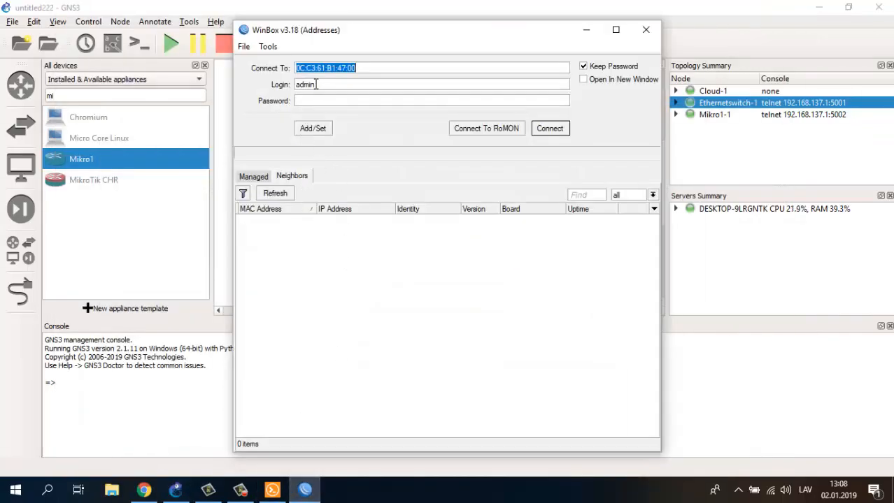
- Clear the old MAC from Connect To and refresh WinBox's neighbour list repeatedly, finding nothing
key("BackSpace")
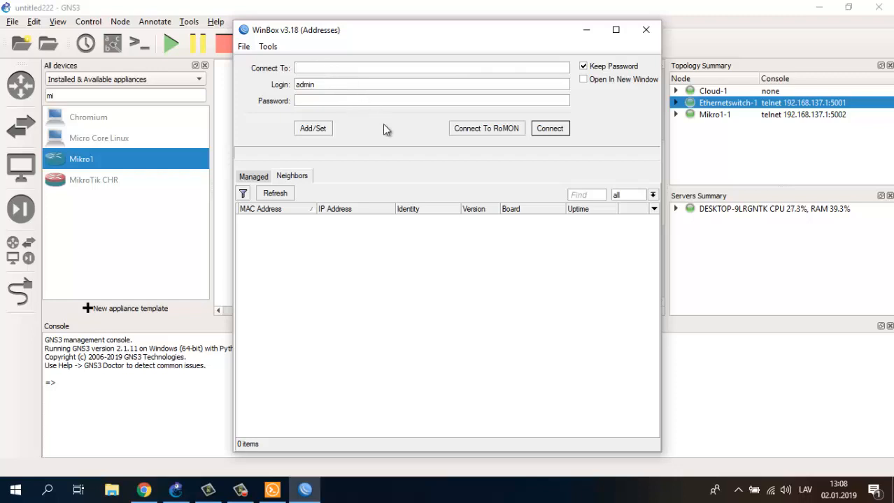
left_click(286, 198)
left_click(283, 199)
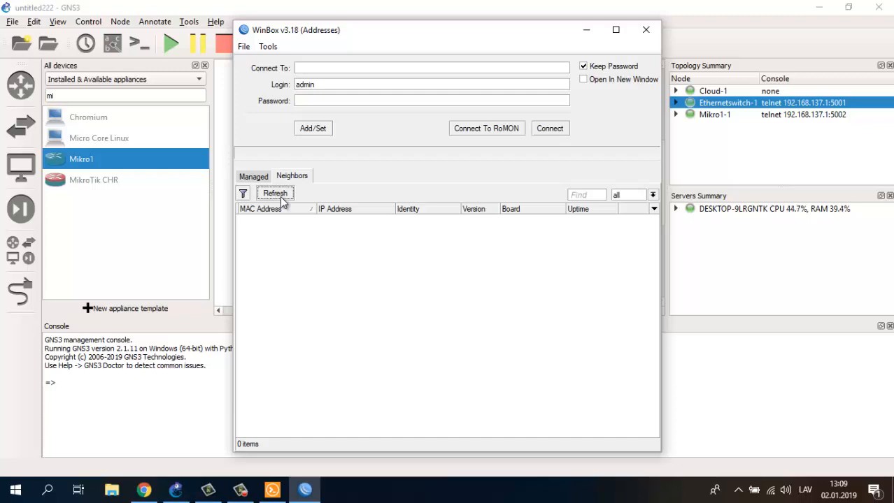
left_click(276, 196)
left_click(275, 195)
- Wake the router console with a fresh prompt, retry the neighbour search, then minimize WinBox
left_click(272, 489)
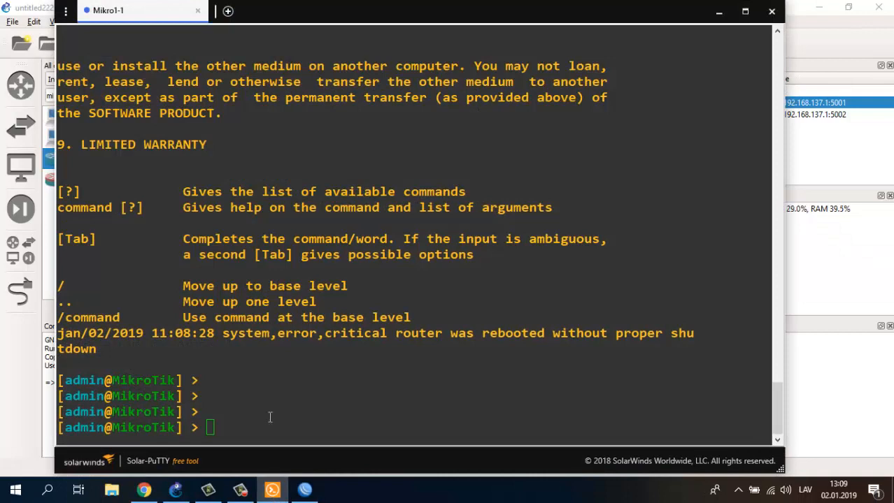
key("Return")
key("Return")
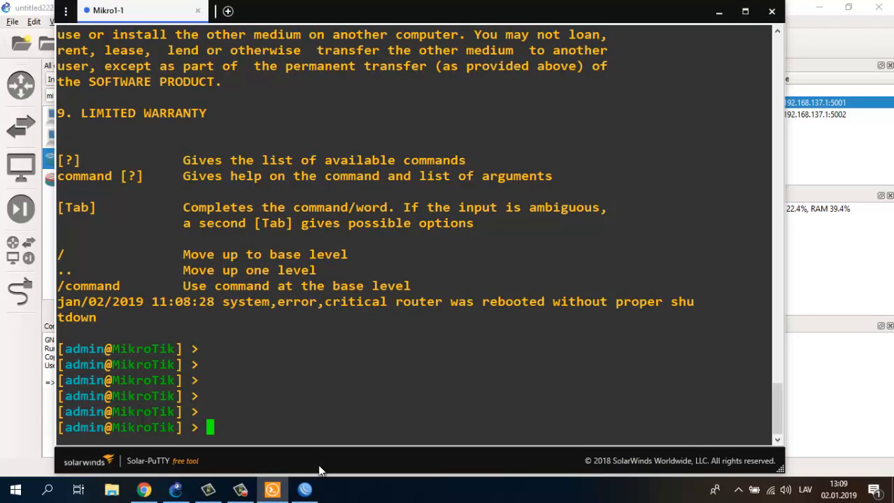
left_click(305, 490)
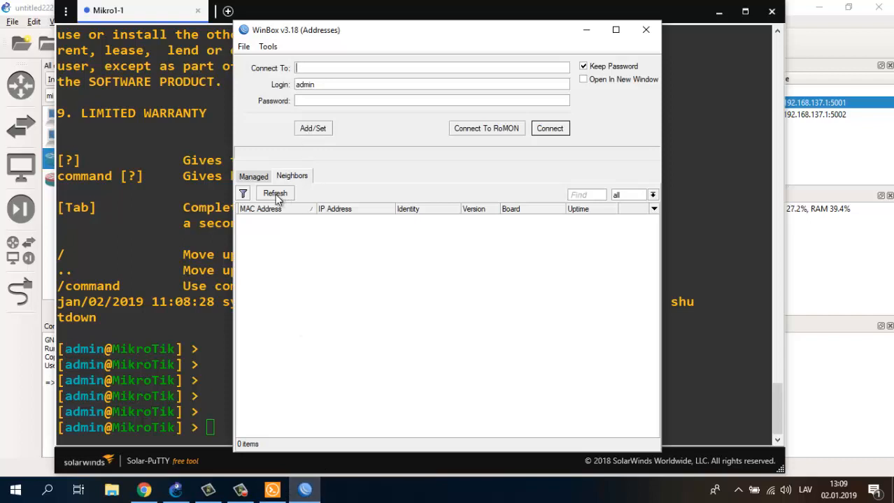
left_click(279, 196)
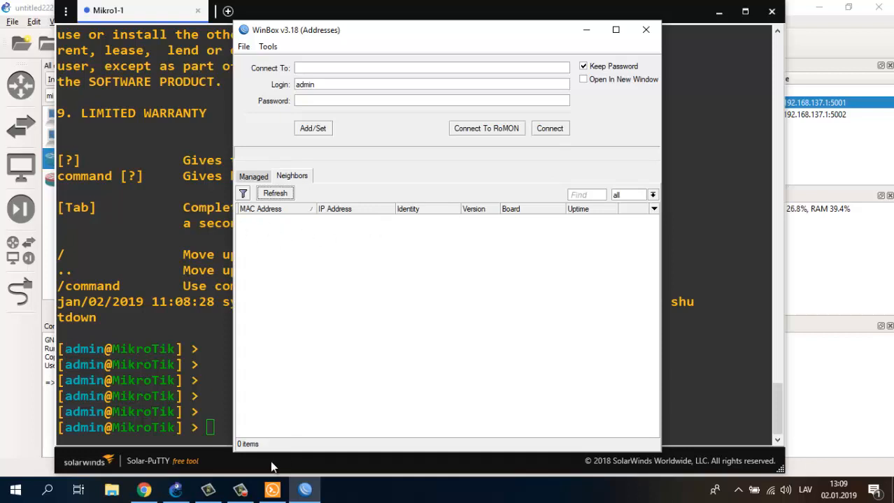
left_click(239, 490)
left_click(818, 437)
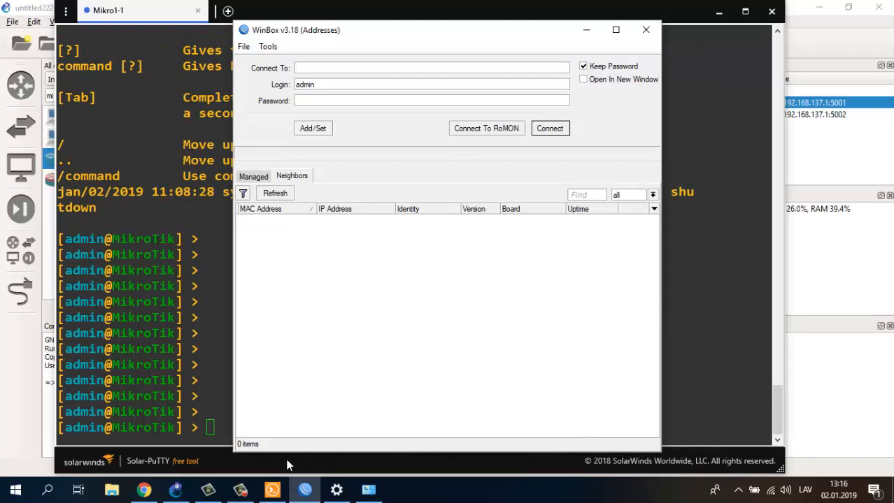
left_click(238, 491)
left_click(238, 491)
left_click(586, 29)
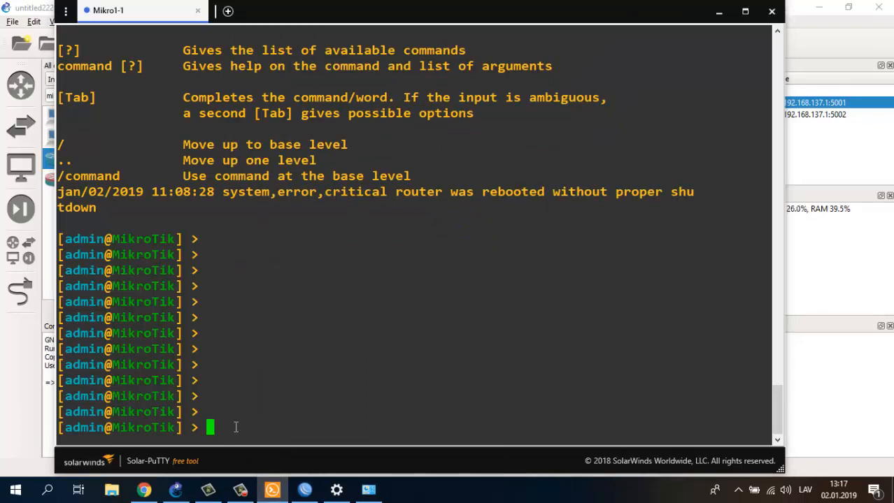
- Run 'ip address print' on the router and select its 192.168.137.171 address on ether1
type("ip ad")
key("Tab")
type("pr")
key("Tab")
key("Return")
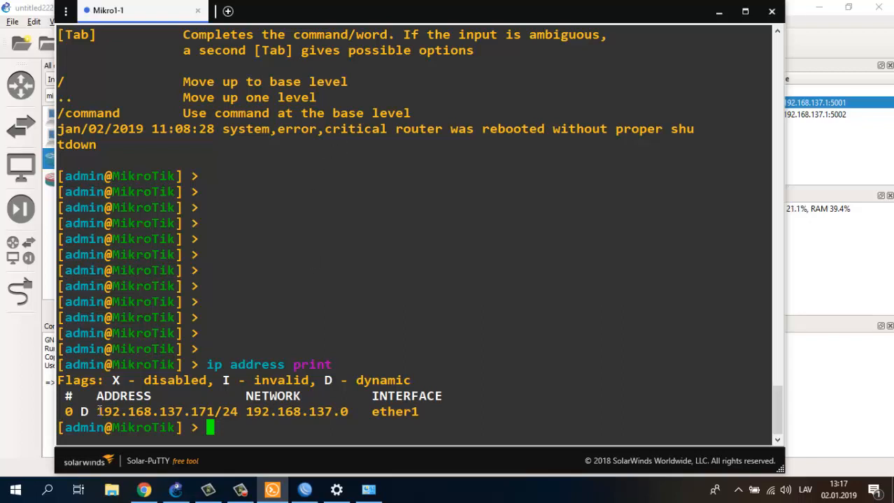
left_click_drag(99, 412, 211, 411)
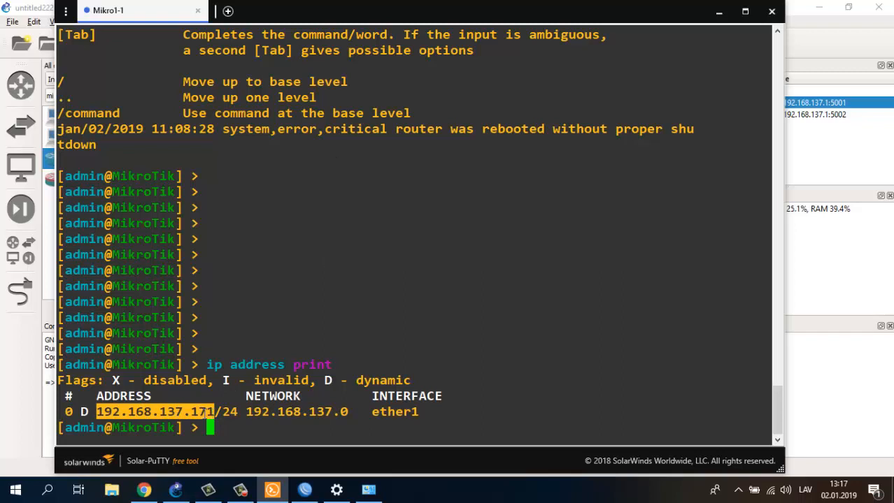
key("Return")
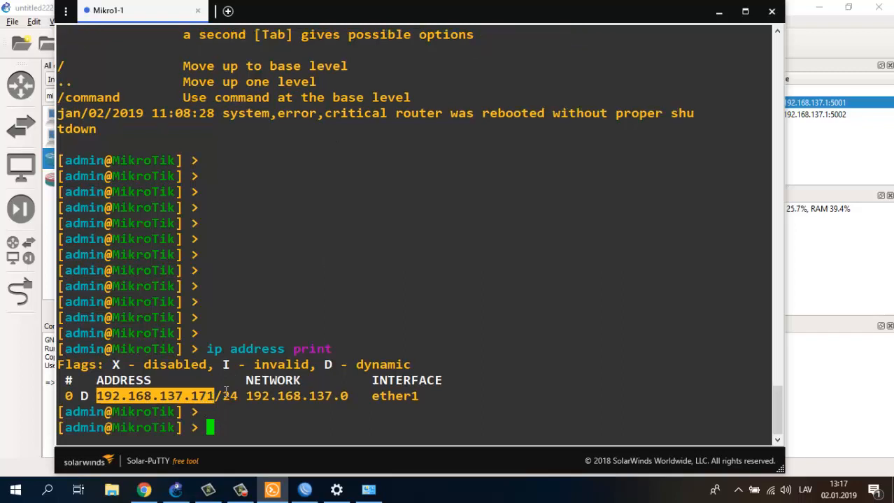
left_click(304, 489)
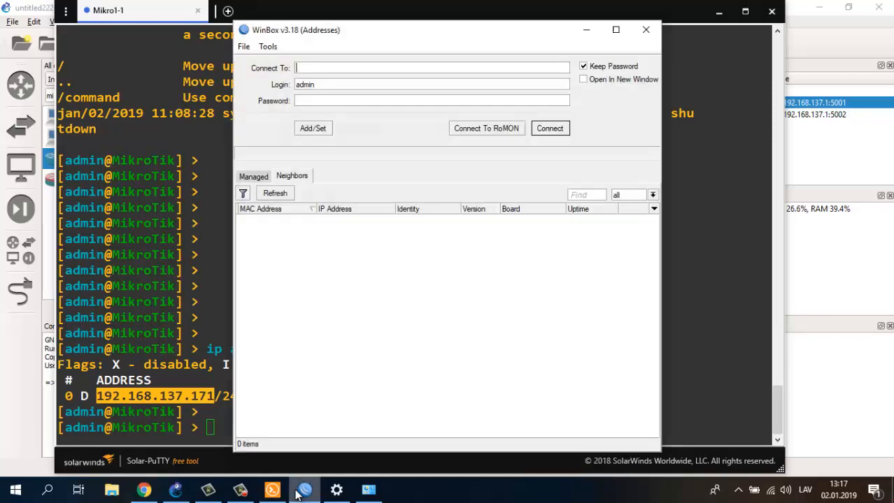
- Refresh neighbours, choose the MikroTik CHR at 192.168.137.171 as the target, and connect
left_click(270, 193)
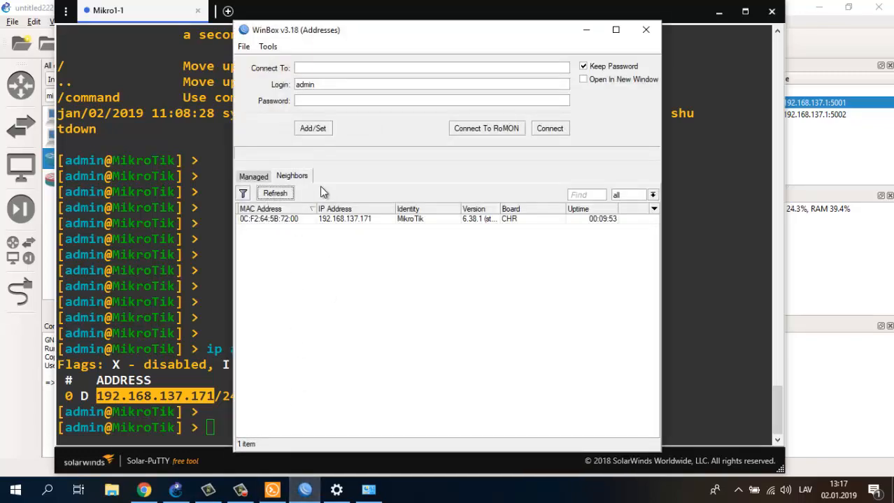
left_click(351, 219)
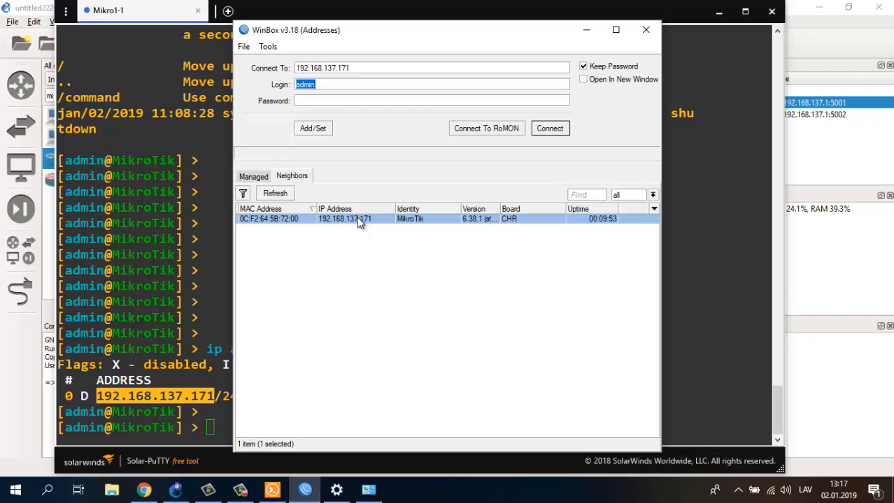
left_click(251, 220)
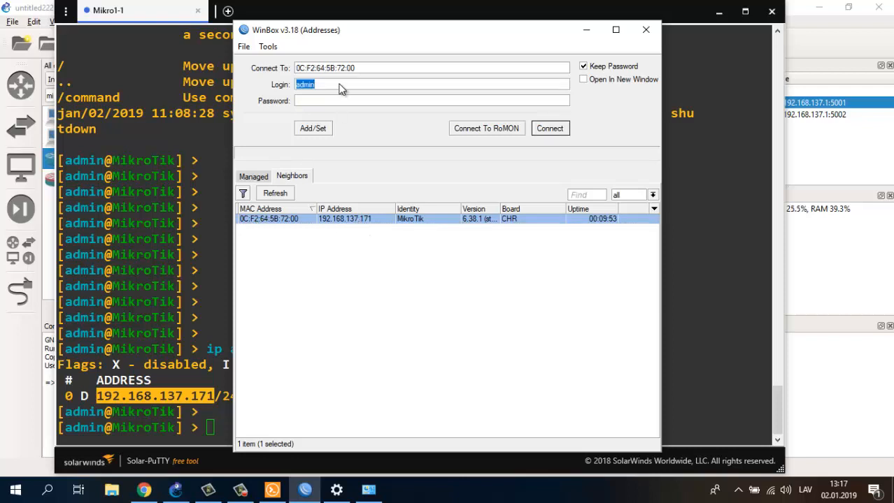
left_click(352, 217)
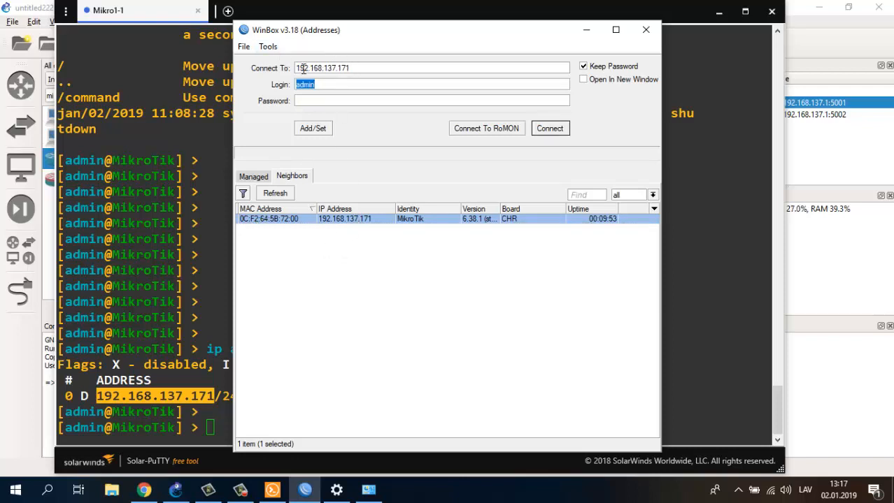
left_click(551, 129)
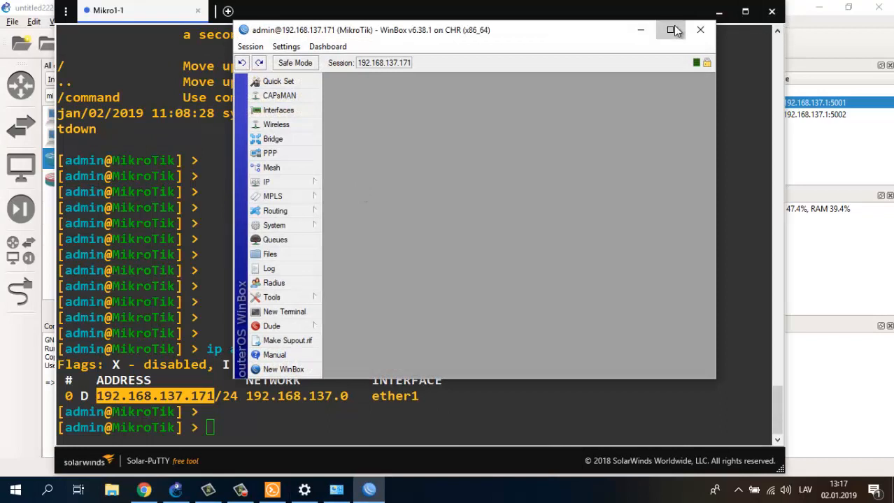
- Maximize the session and open IP > DHCP Client, widening it to show ether1's lease
left_click(671, 30)
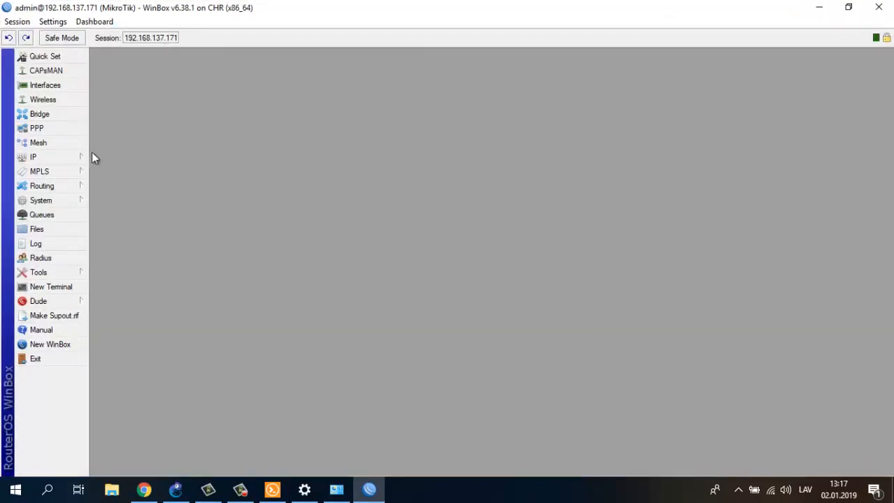
left_click(50, 157)
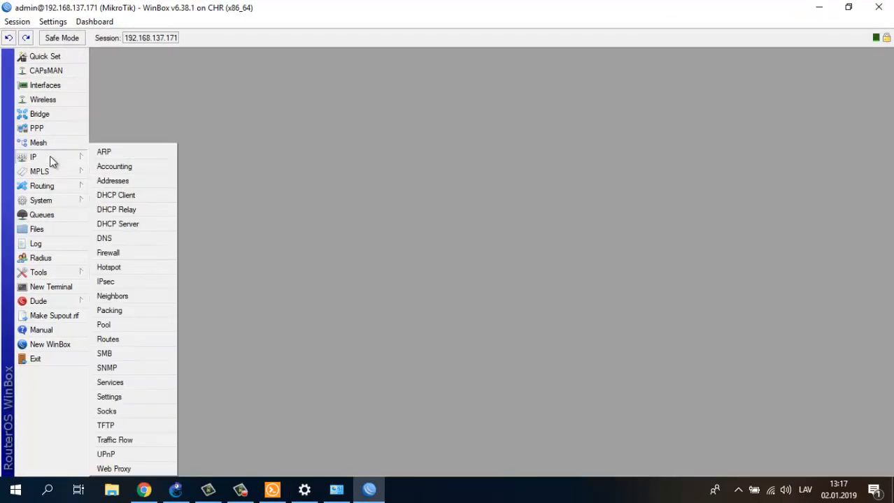
left_click(129, 200)
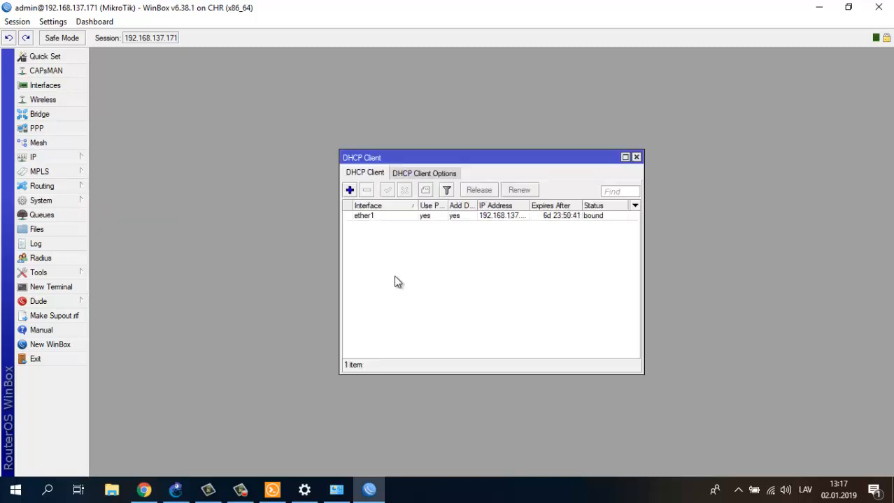
left_click_drag(643, 287, 747, 267)
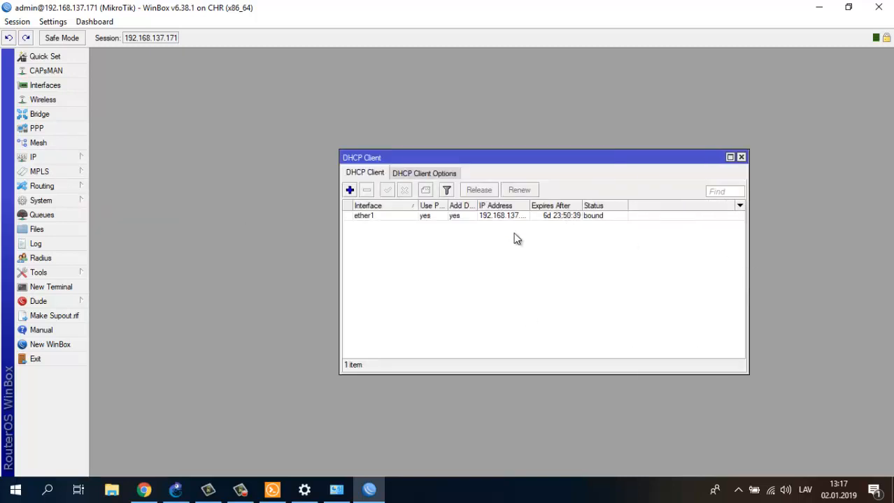
left_click_drag(529, 208, 584, 206)
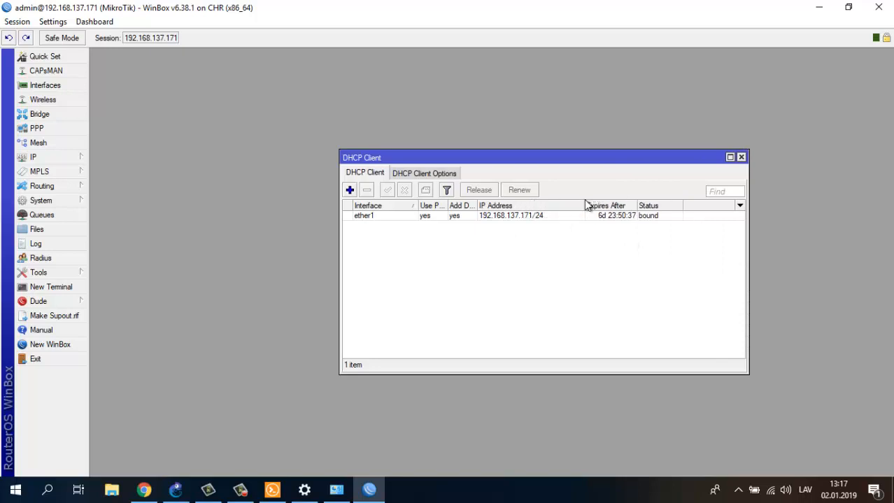
left_click(495, 222)
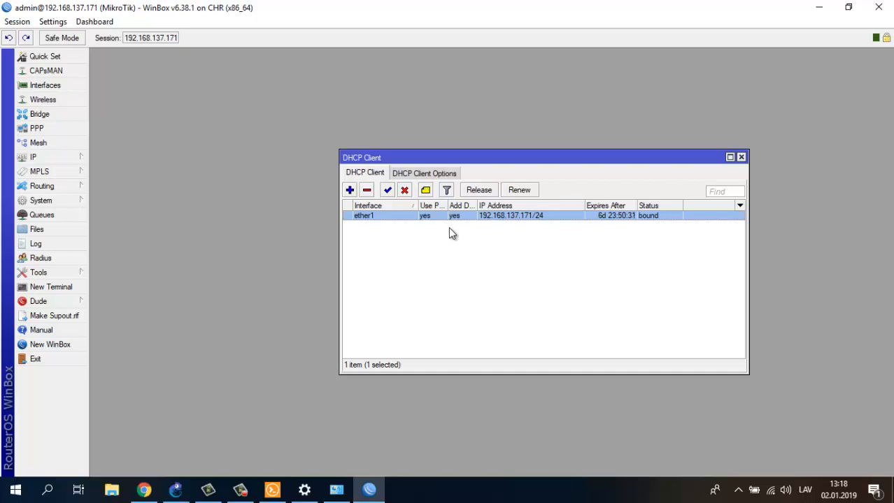
- Open IP > Addresses showing 192.168.137.171/24 on ether1, then check the ether1 lease's Status tab
left_click(53, 154)
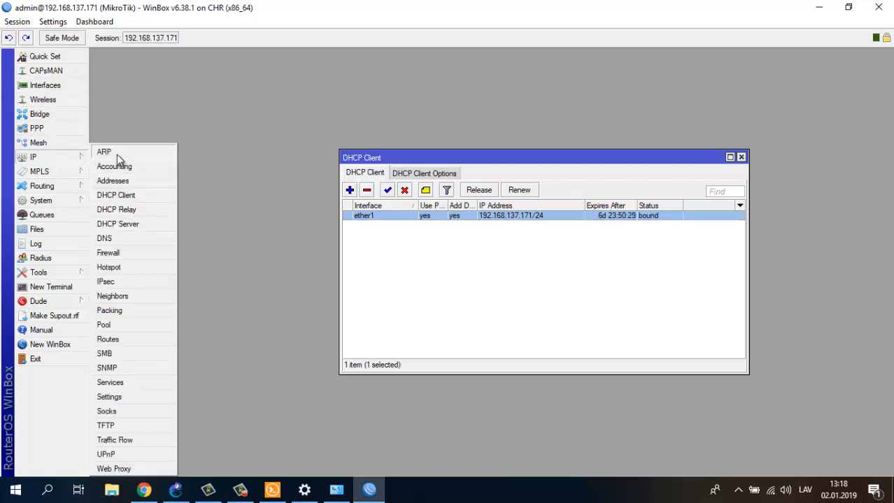
left_click(123, 179)
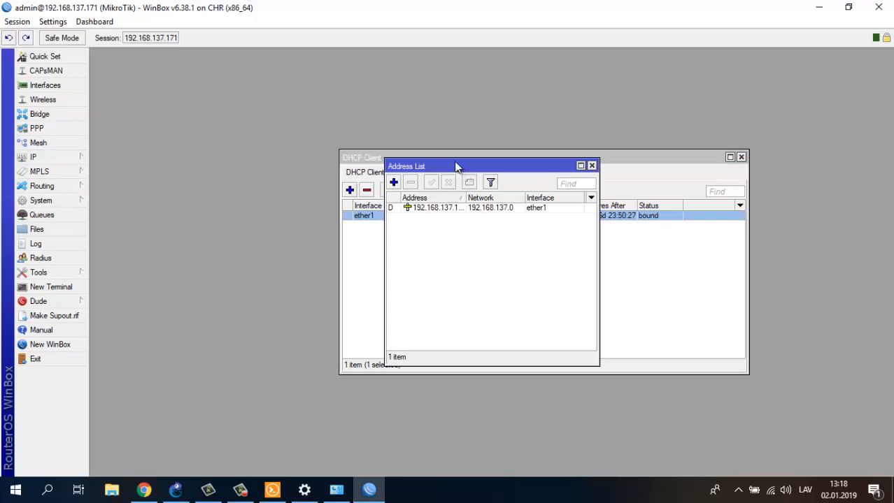
left_click_drag(456, 167, 255, 77)
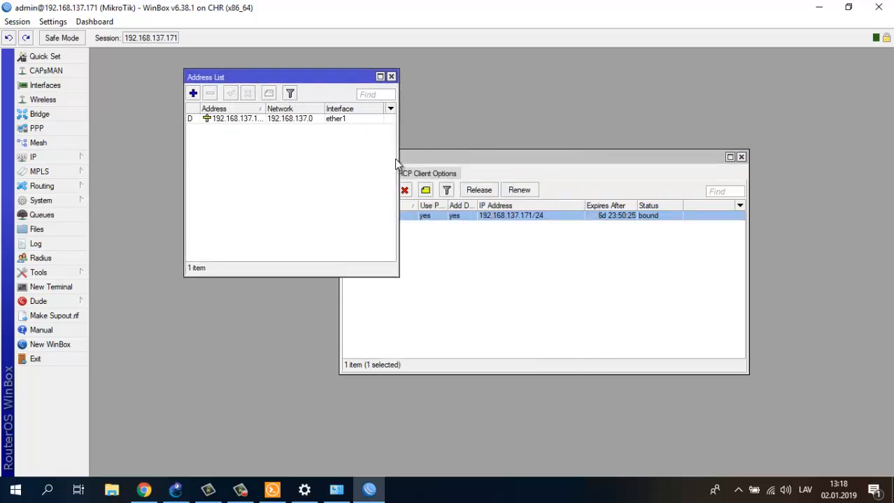
left_click_drag(397, 160, 475, 154)
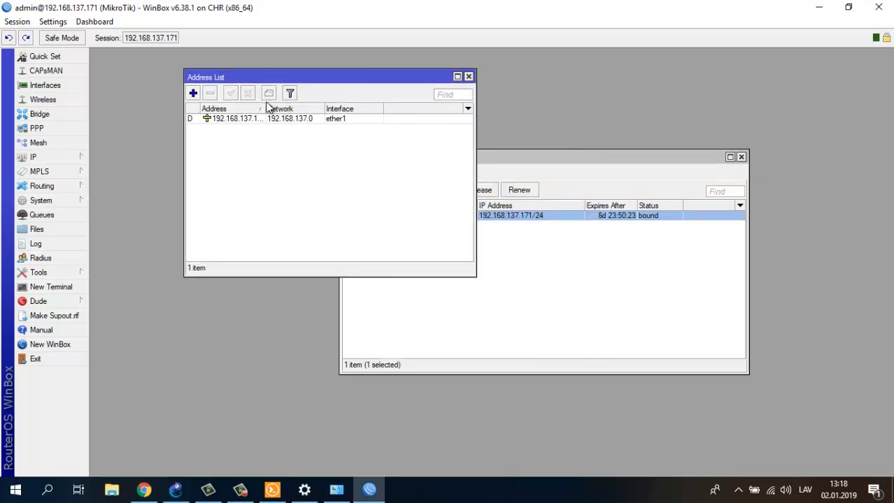
left_click_drag(268, 110, 300, 110)
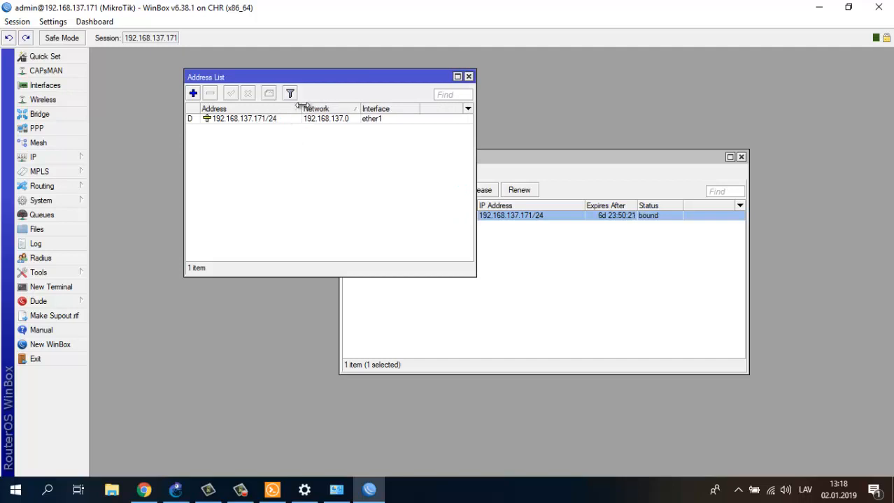
left_click(529, 273)
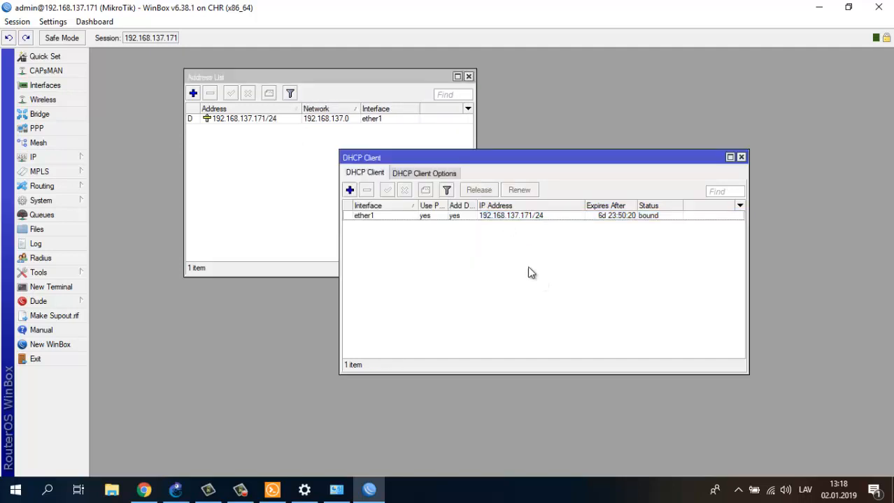
double_click(365, 216)
left_click(426, 176)
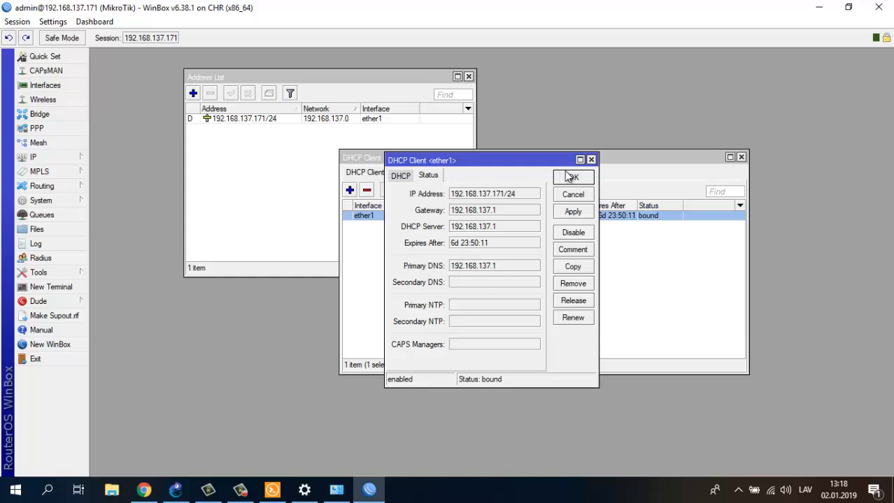
left_click(590, 159)
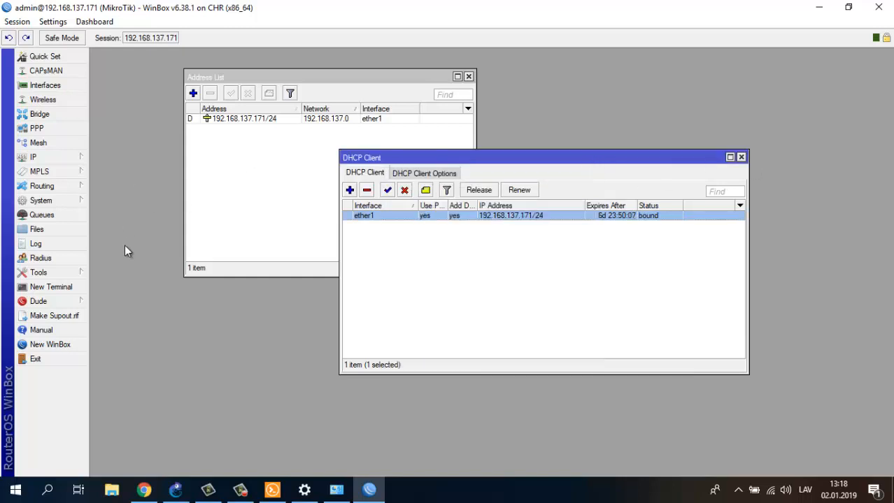
- Open Tools > Ping and start pinging 8.8.8.8, fixing the invalid address first
left_click(55, 271)
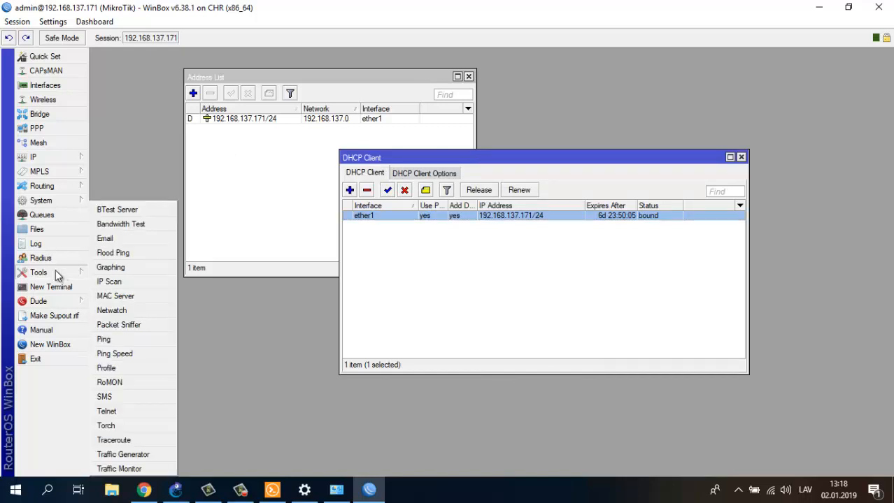
left_click(133, 339)
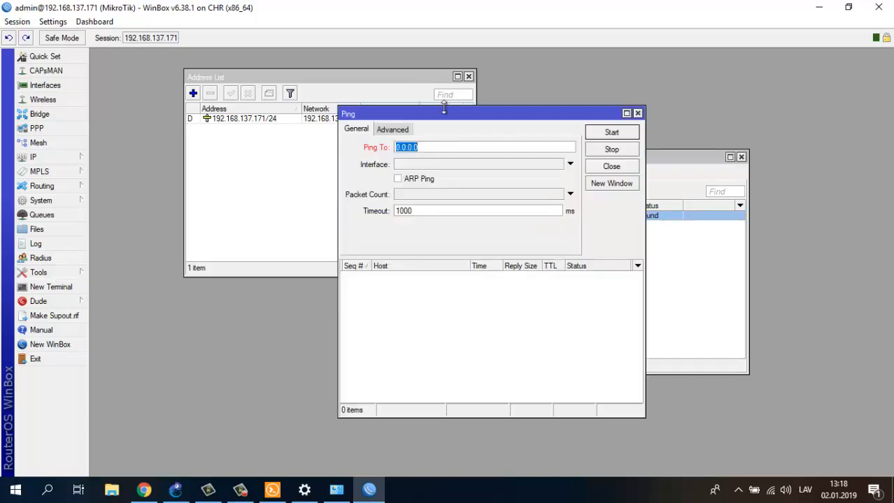
type("8.8.8.8")
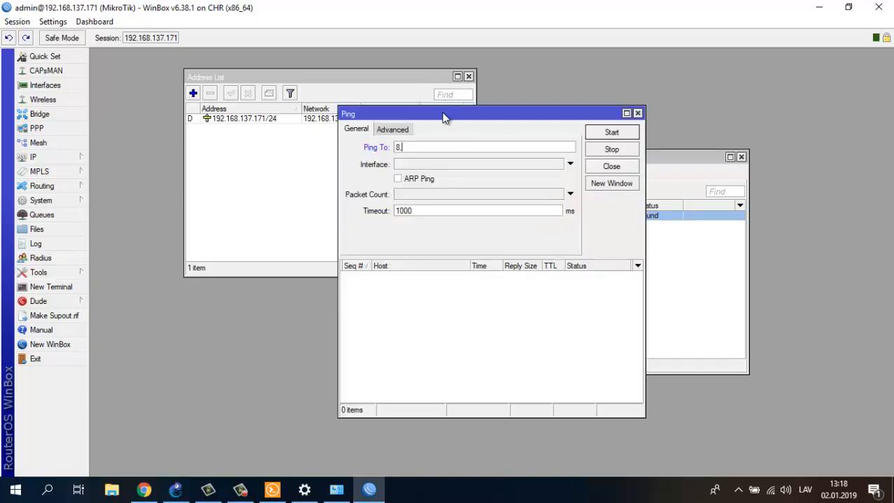
left_click(611, 132)
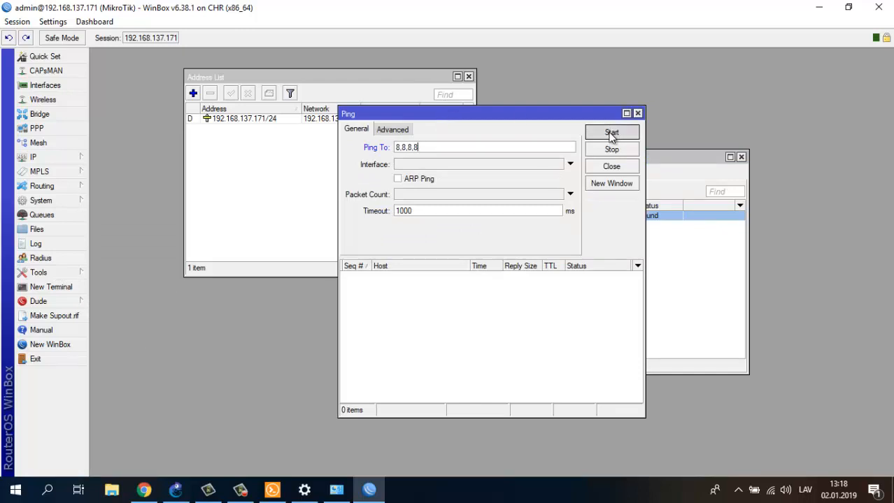
left_click(491, 257)
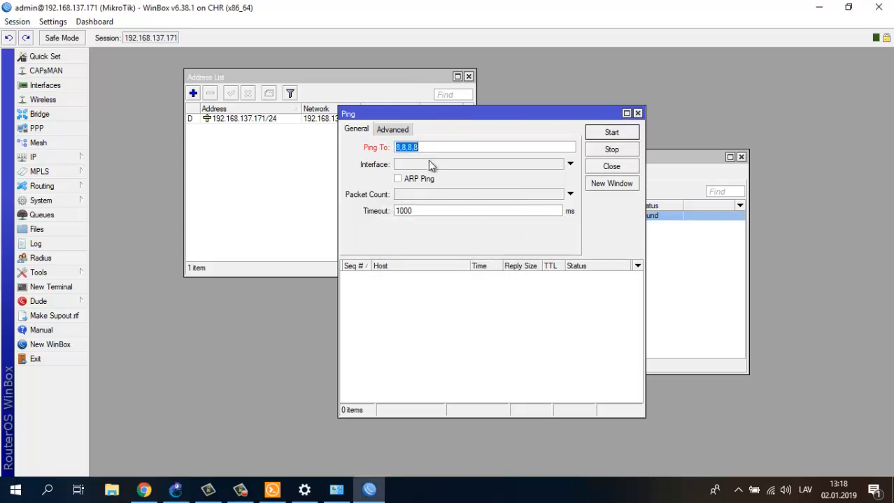
key("BackSpace")
left_click(612, 133)
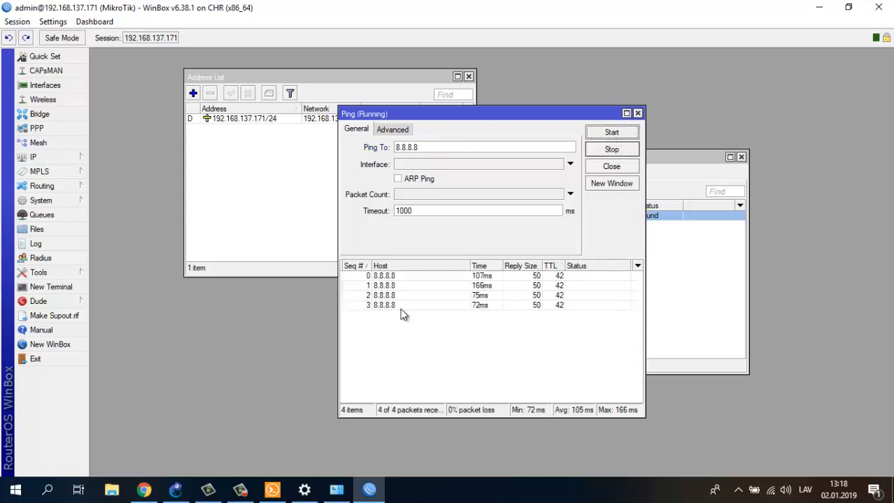
- Stop the ping after replies with 0% loss and close the Ping window
left_click(595, 152)
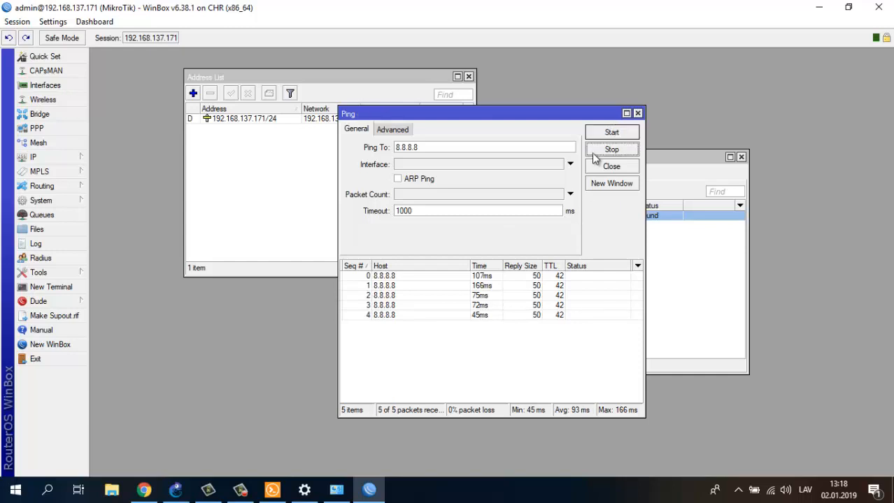
left_click(637, 113)
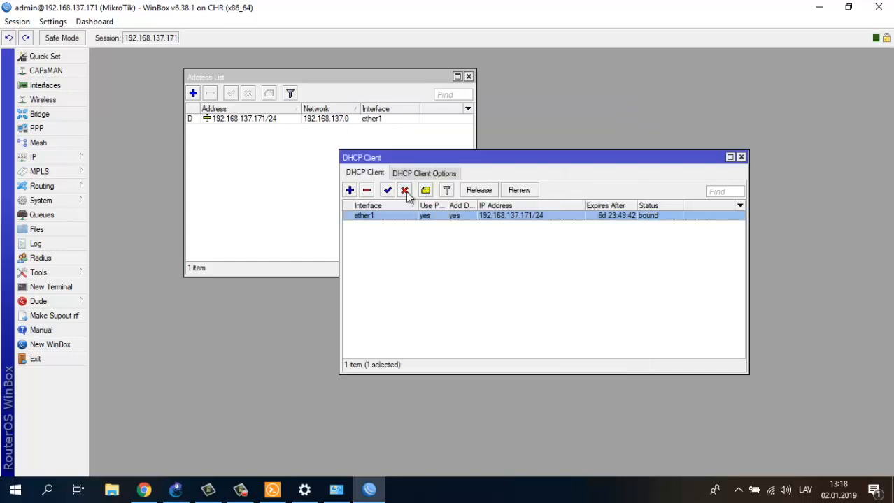
left_click(252, 162)
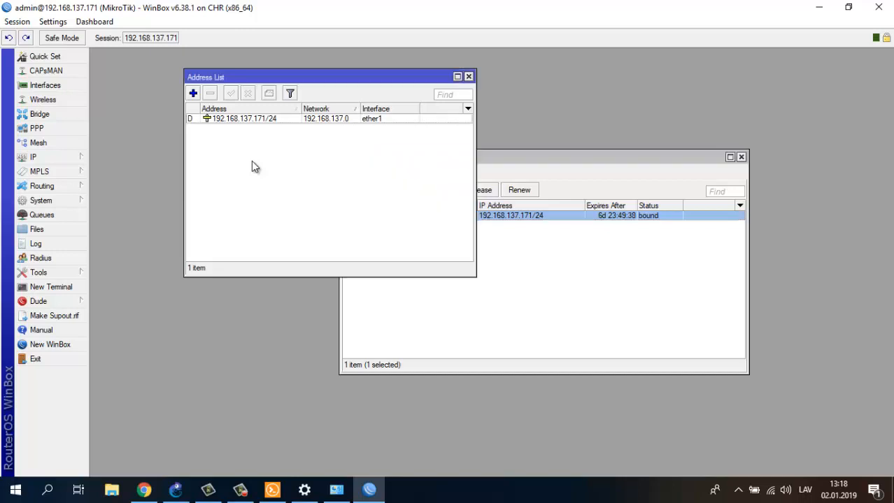
left_click(31, 158)
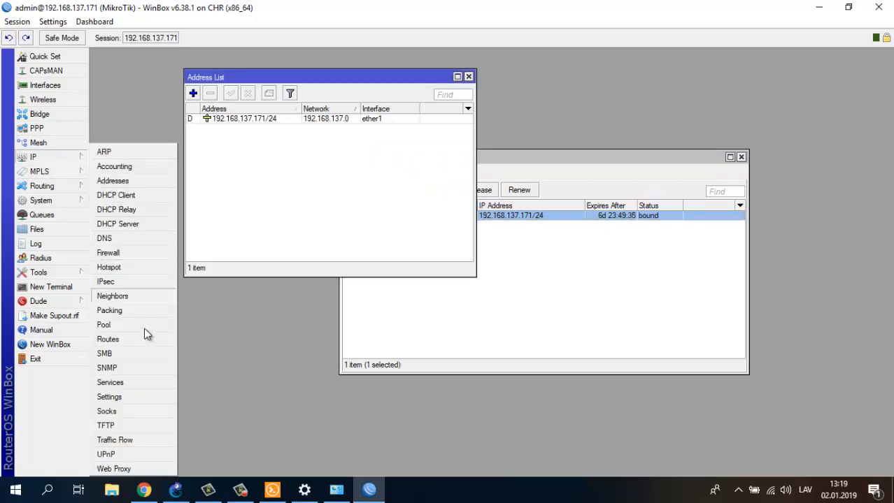
left_click(246, 314)
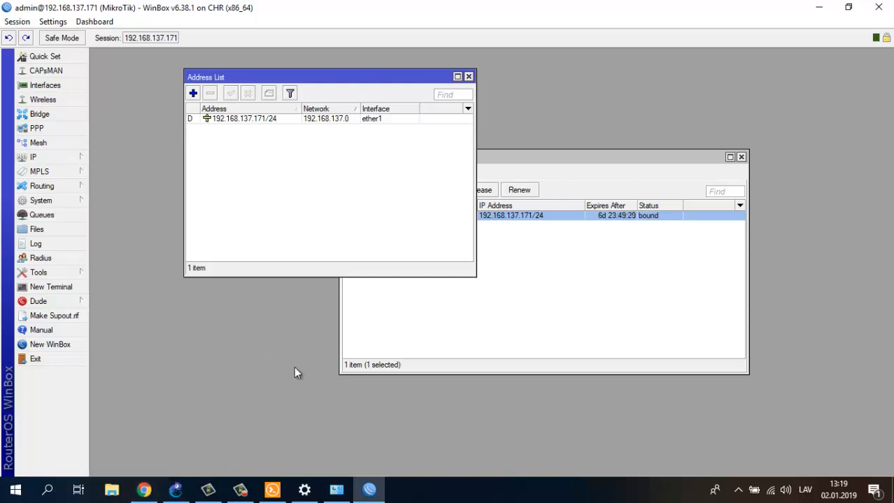
- Open the PLAN file in Notepad, highlight steps 7 and 8, and return to GNS3
key("super+d")
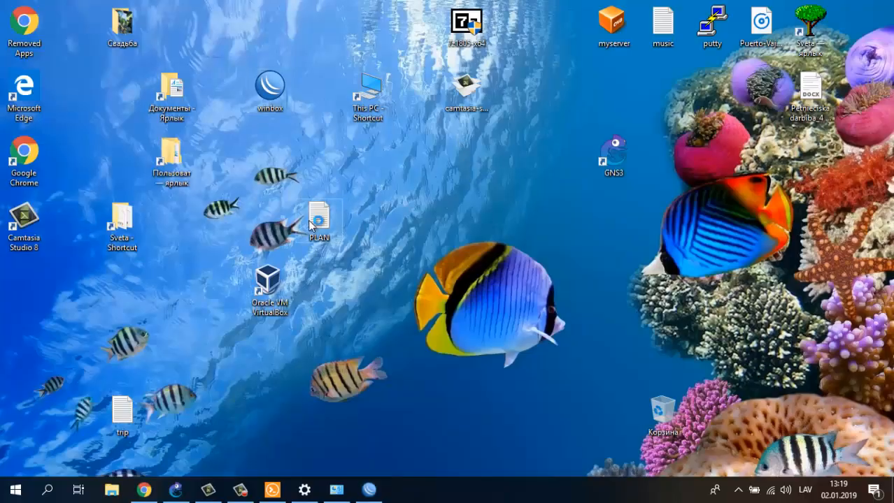
double_click(310, 222)
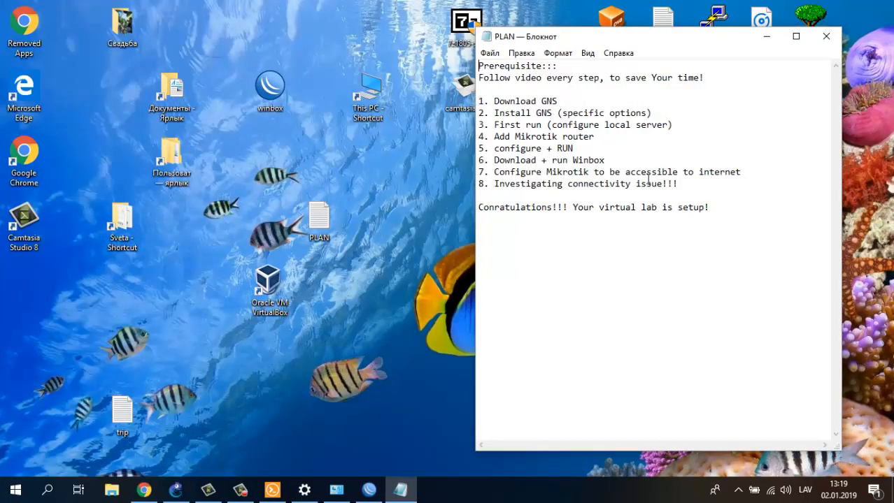
left_click_drag(512, 175, 741, 171)
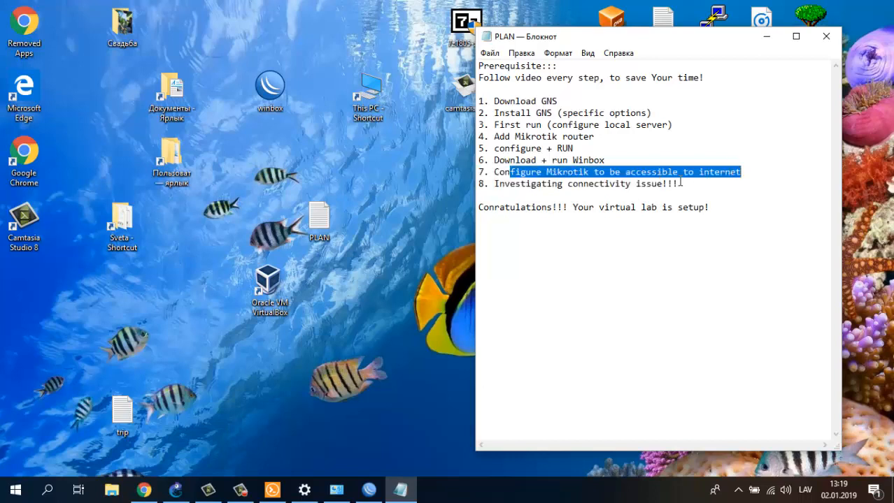
left_click_drag(680, 183, 480, 186)
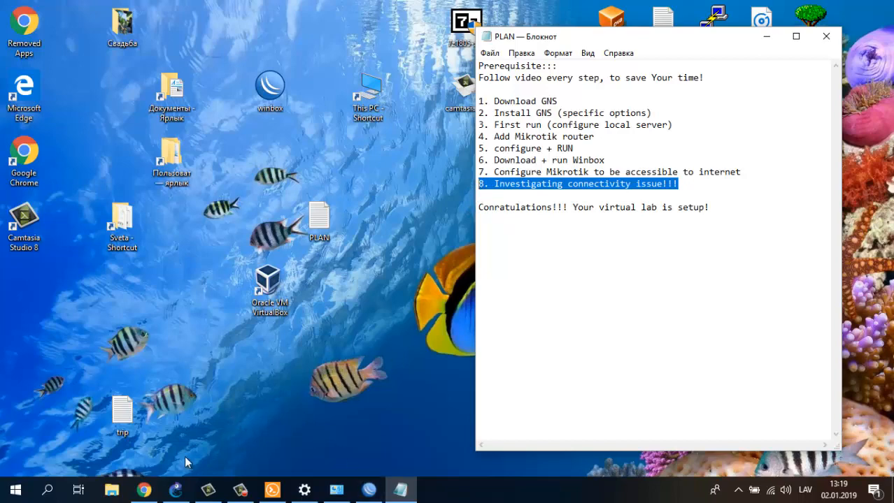
left_click(176, 490)
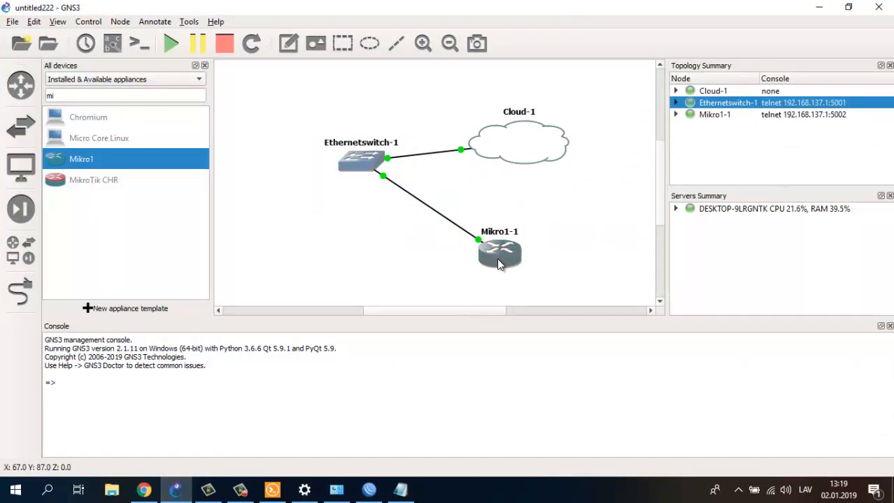
- Check Mikro1-1's details and GNS3's Edit and Control menus, then focus the router console
mouse_move(498, 260)
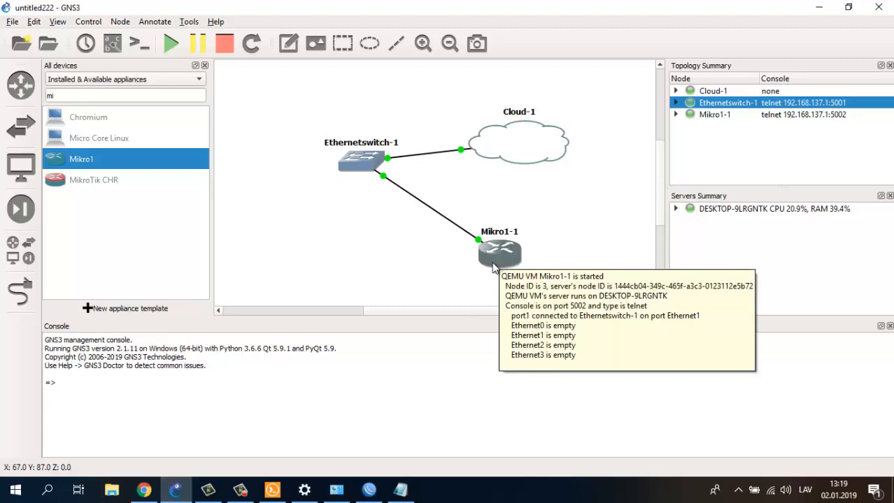
left_click(369, 489)
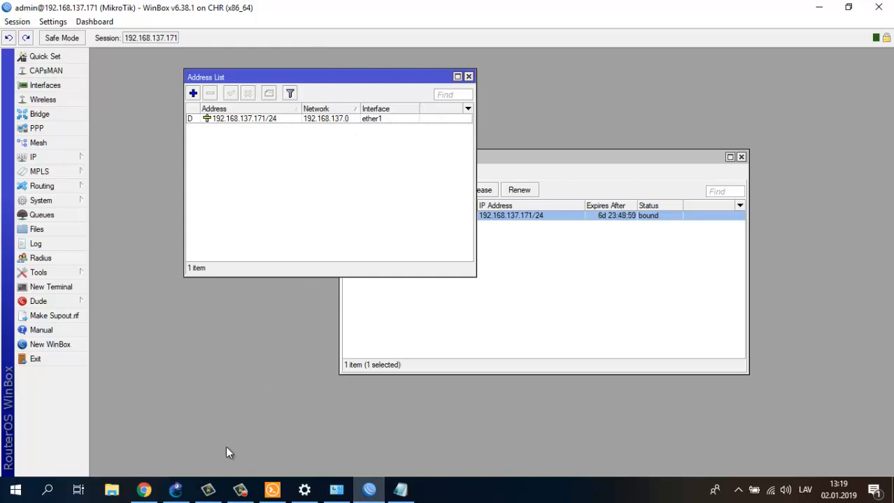
left_click(174, 489)
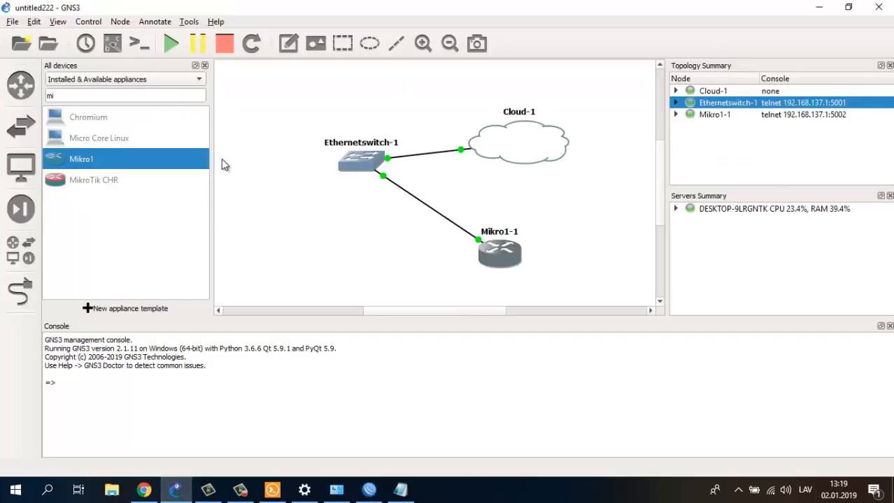
left_click(34, 25)
left_click(35, 22)
left_click(35, 23)
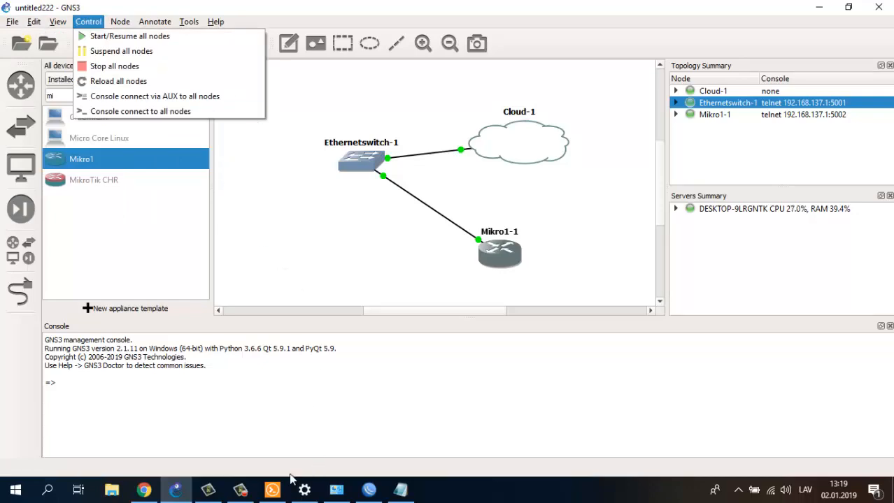
left_click(274, 490)
left_click(259, 433)
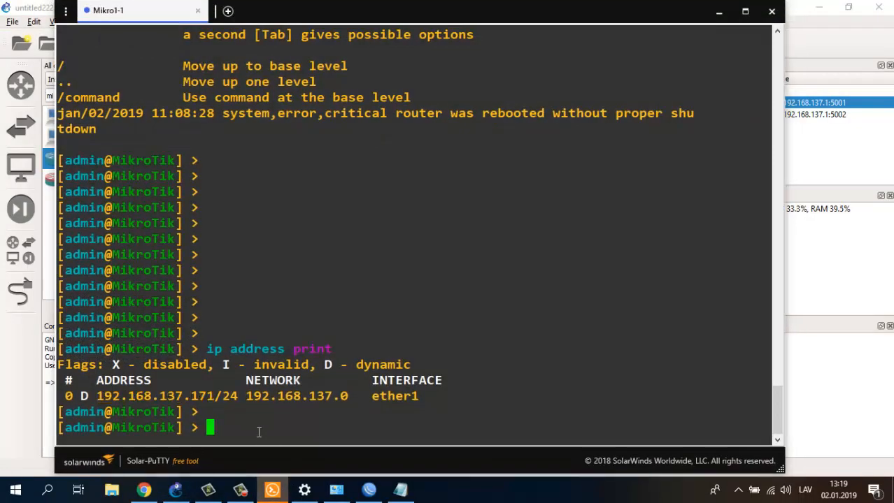
- Add a blank prompt line in the Mikro1-1 console, then close Solar-PuTTY
key("Return")
key("Return")
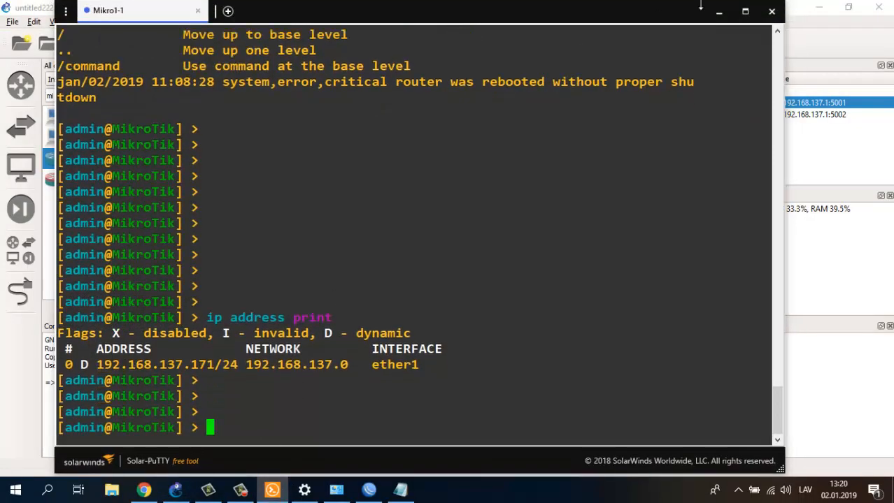
left_click(772, 12)
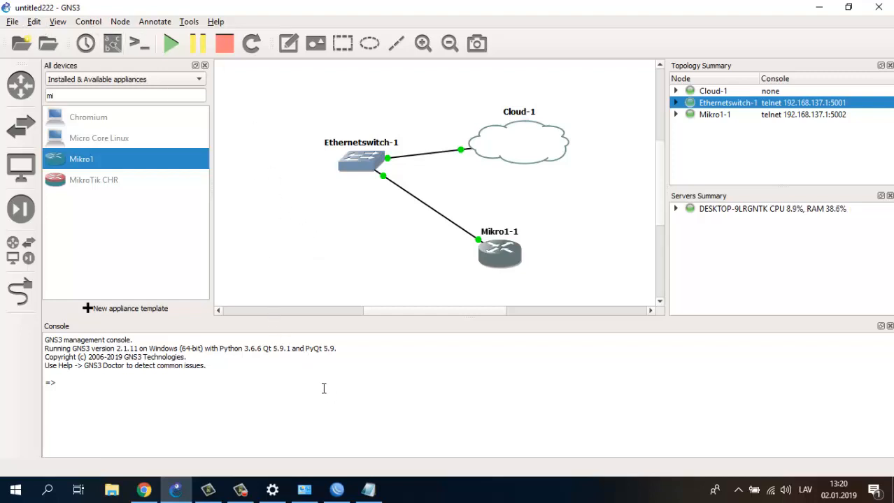
- Close WinBox's Address List and DHCP Client windows and exit the router session
left_click(339, 489)
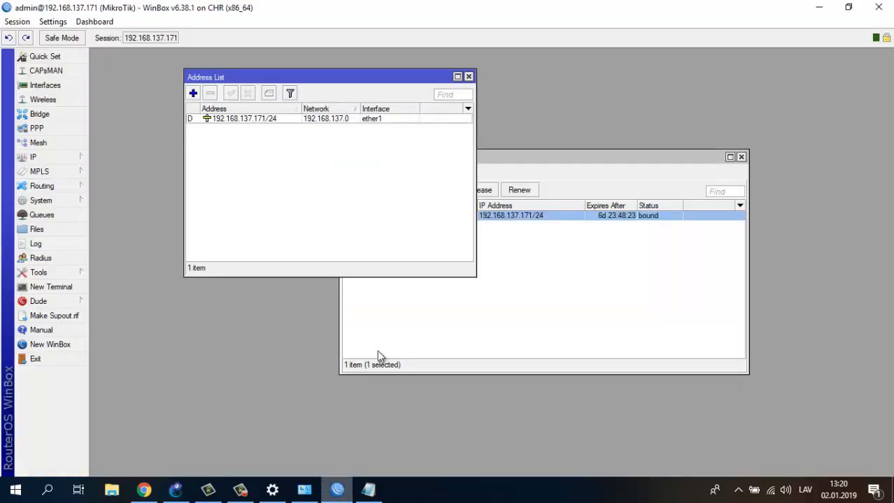
left_click(469, 76)
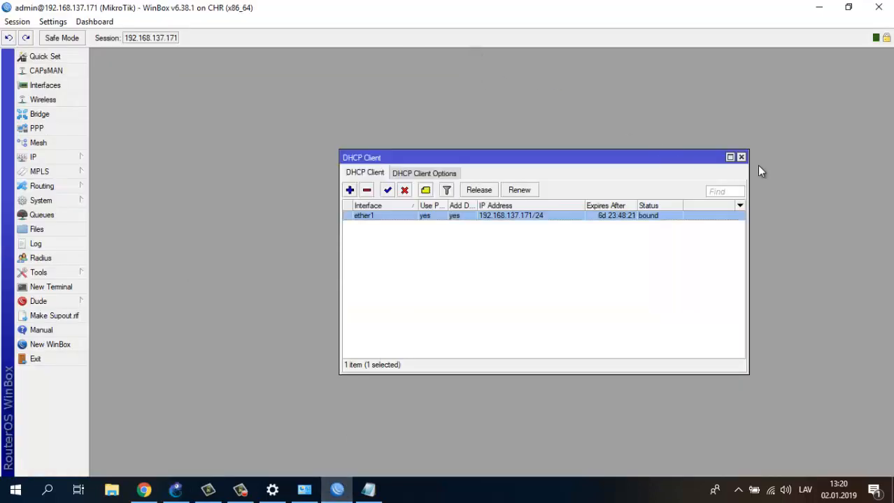
left_click(741, 157)
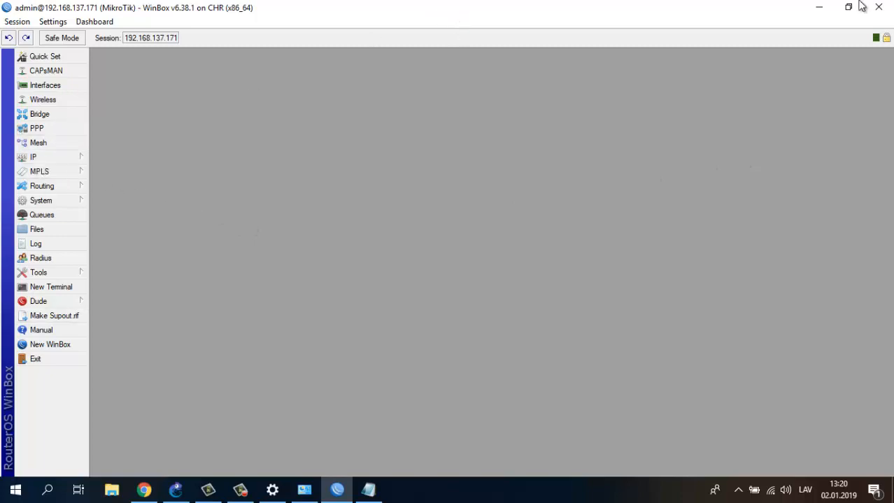
left_click(36, 359)
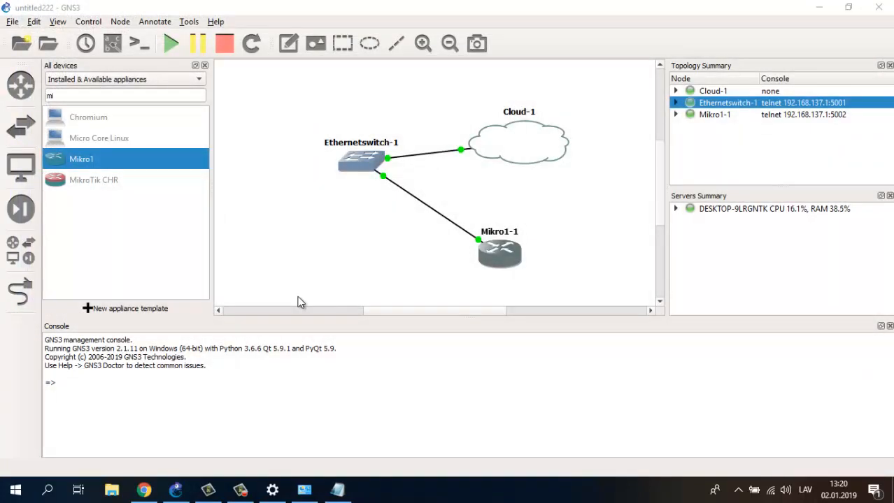
- Browse GNS3's menus, then dismiss them and deselect the router
left_click(35, 22)
left_click(14, 23)
left_click(14, 22)
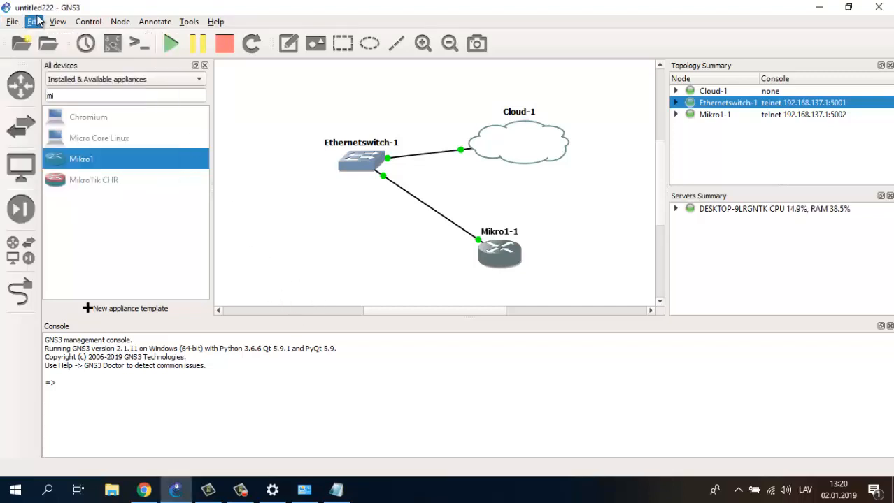
left_click(14, 23)
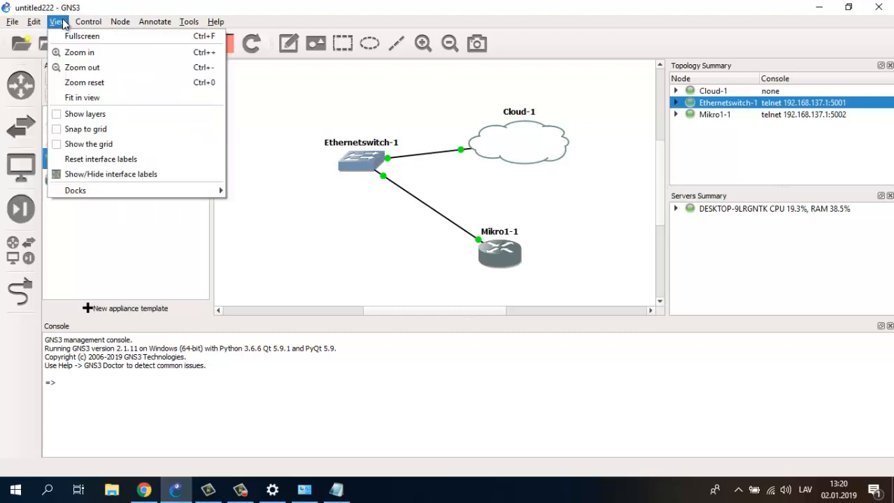
mouse_move(212, 29)
left_click(35, 23)
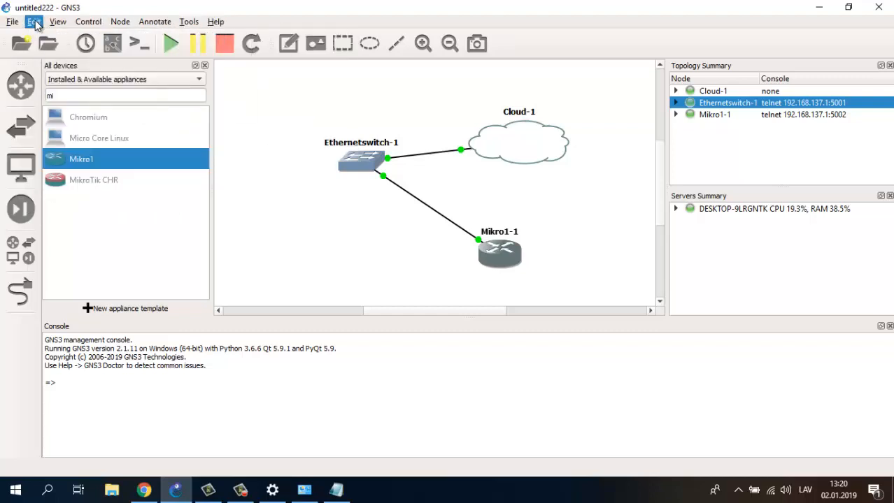
left_click(35, 23)
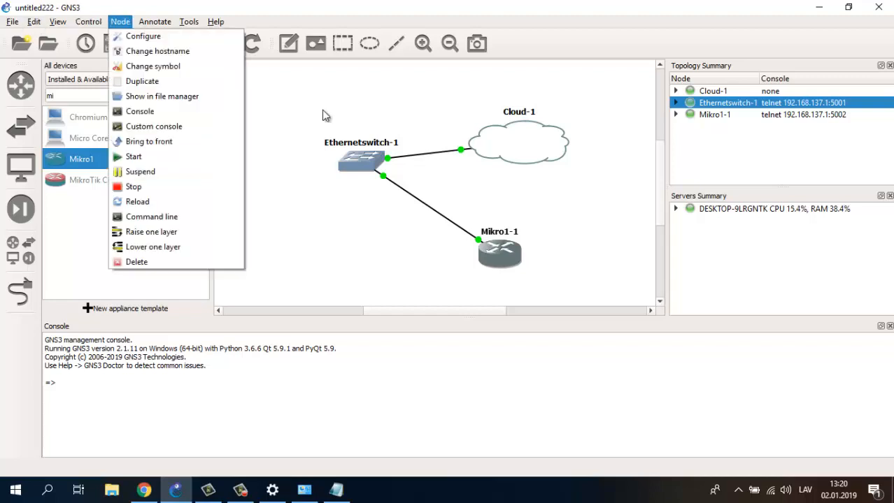
left_click(35, 23)
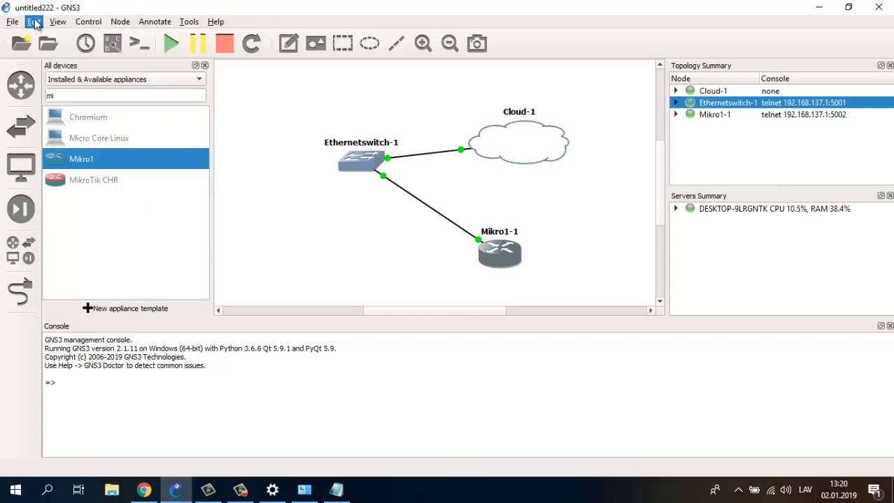
left_click(300, 159)
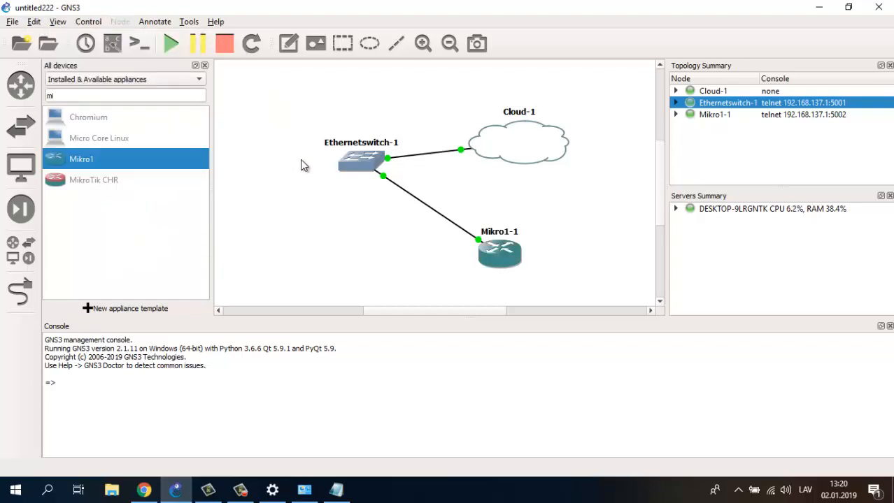
- Quit GNS3 with confirmation, then relaunch it to the General preferences
left_click(879, 7)
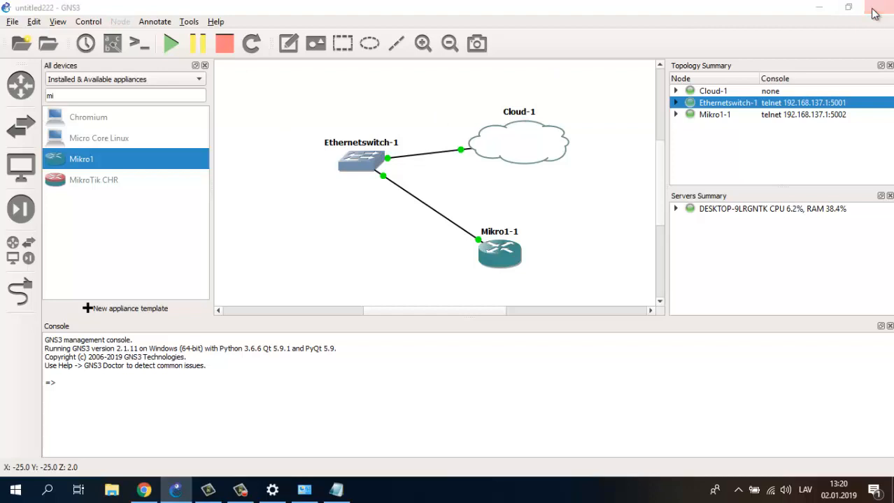
left_click(431, 263)
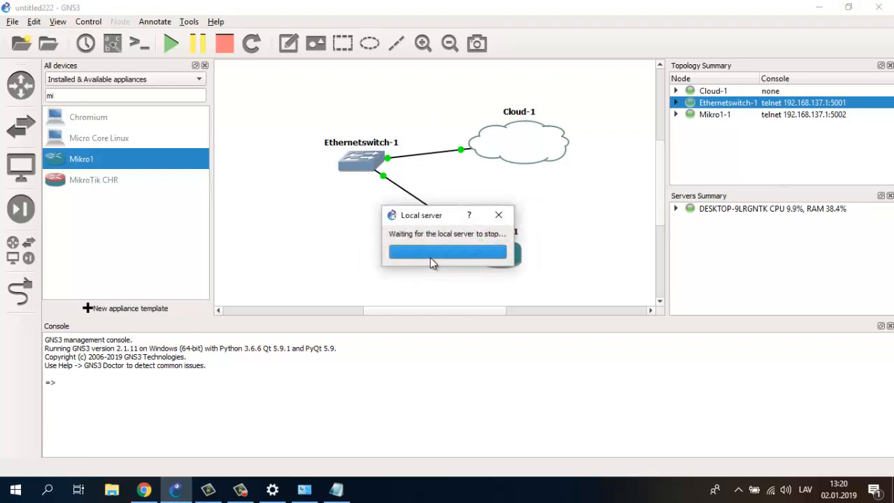
left_click(240, 489)
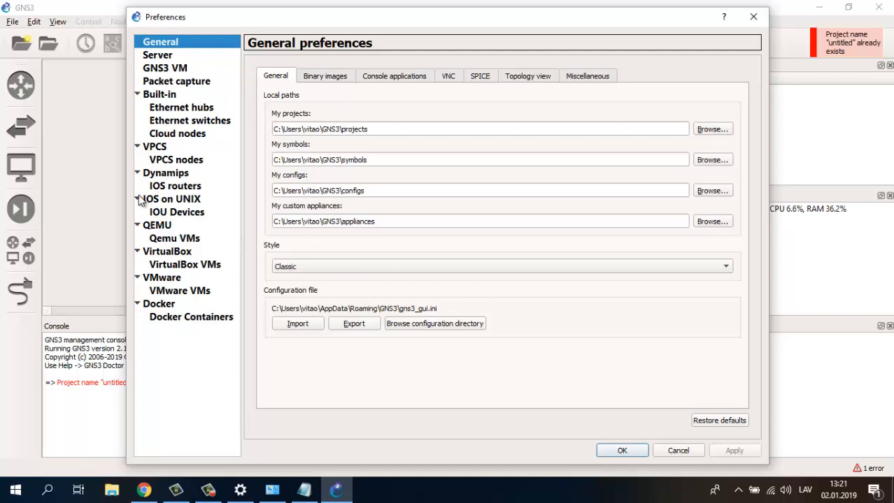
- Check the local server is bound to 192.168.137.1 port 3080, then bring up Network Connections
left_click(158, 56)
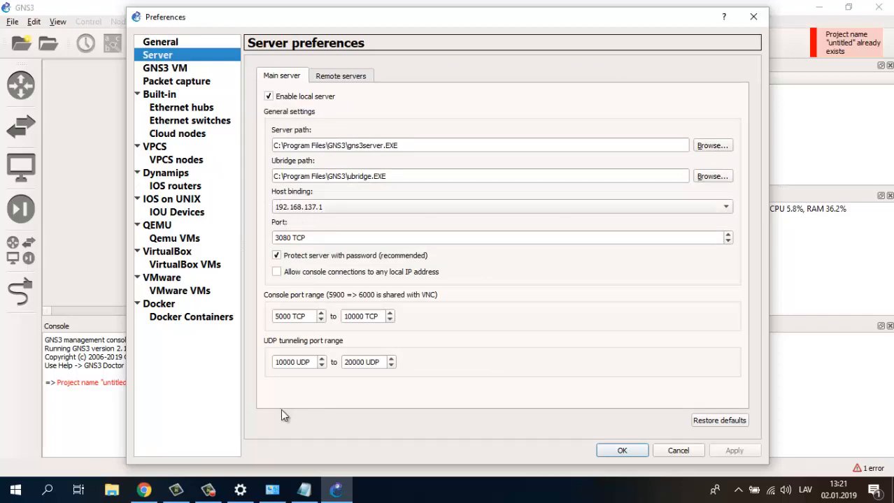
left_click(272, 489)
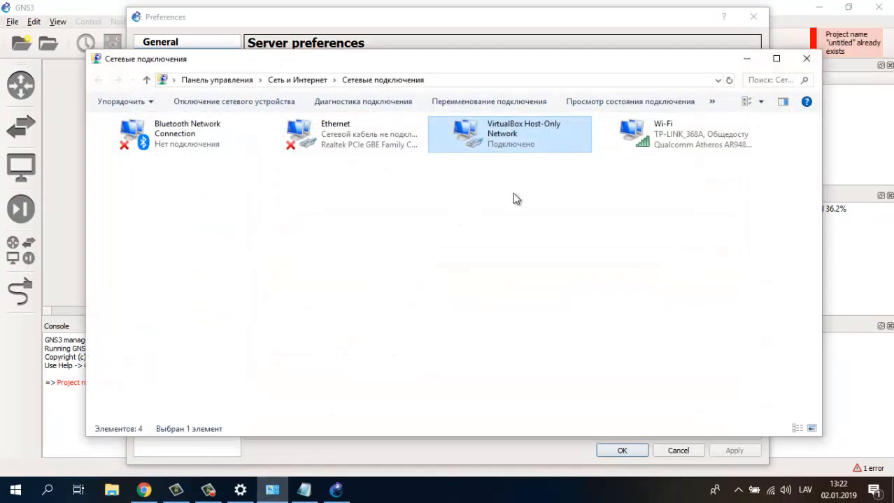
- Check the VirtualBox Host-Only Network's status shows it connected, then minimize Network Connections
left_click(549, 145)
right_click(479, 143)
left_click(508, 172)
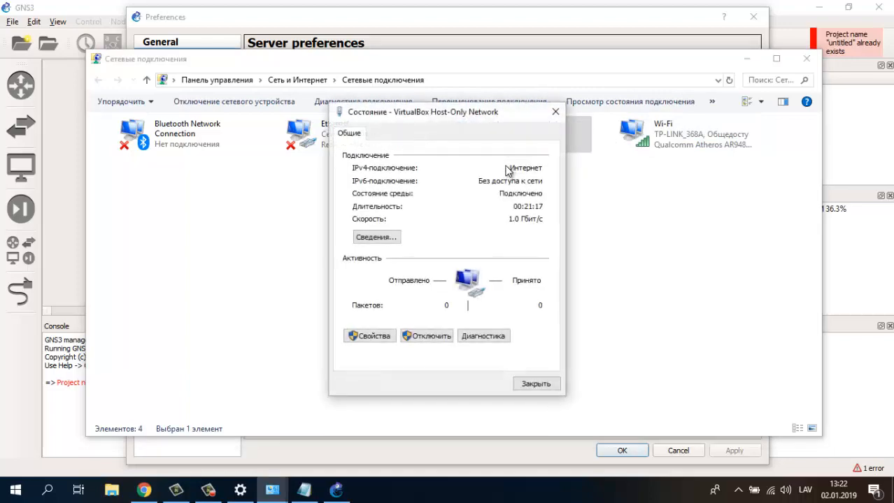
left_click(549, 384)
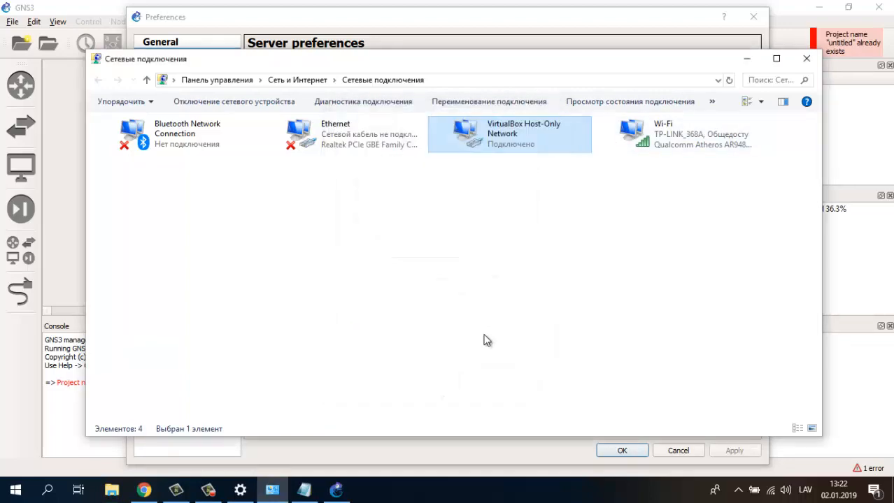
left_click(747, 59)
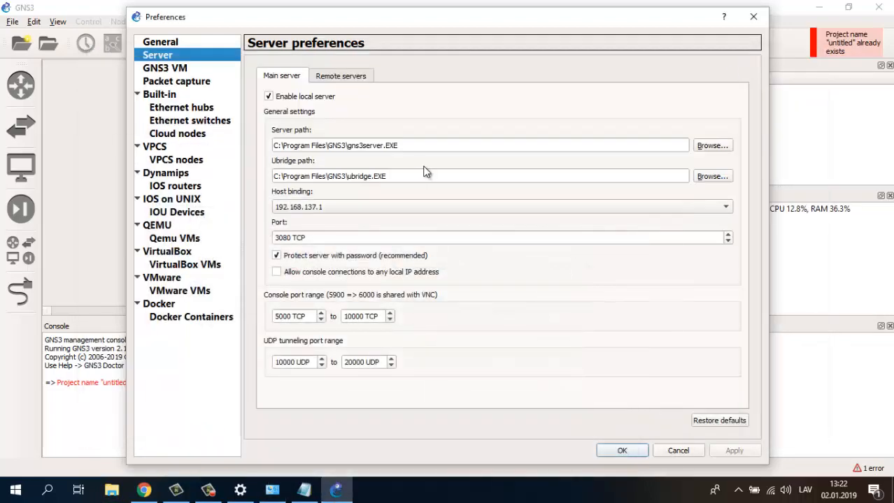
- Review the Mikro1 Qemu template, cancel Preferences, and highlight the congratulations line in PLAN
left_click(164, 241)
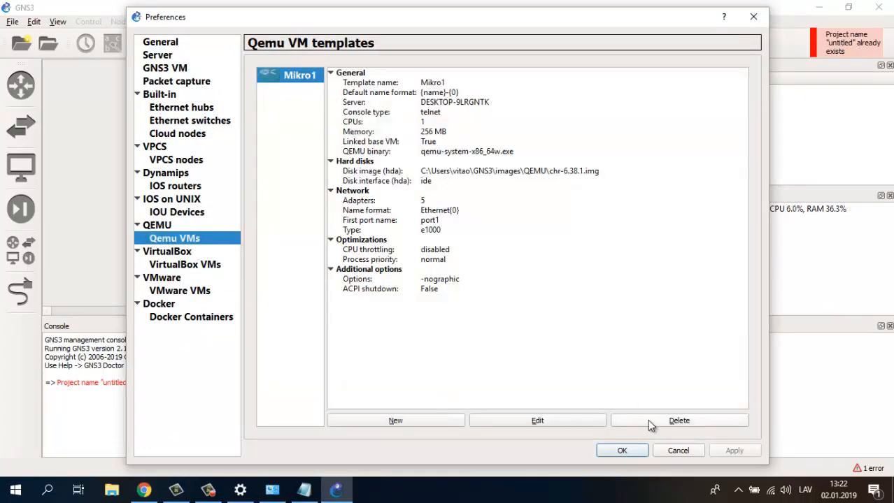
left_click(676, 451)
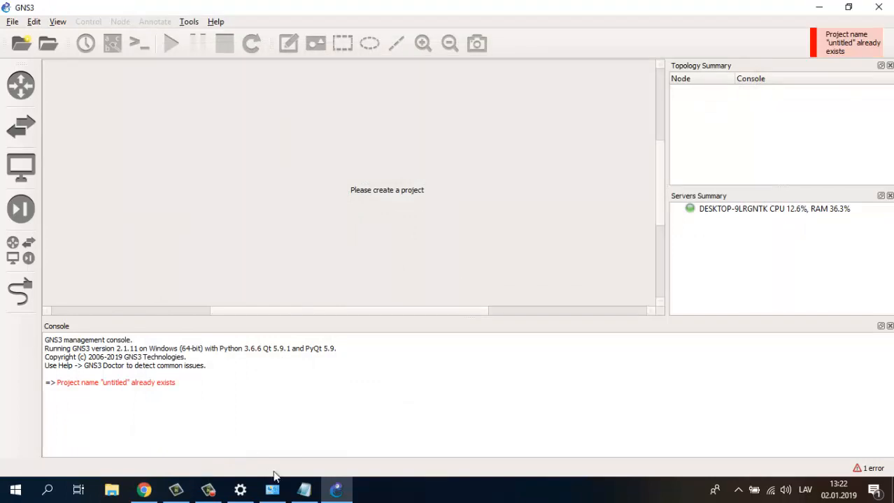
left_click(304, 490)
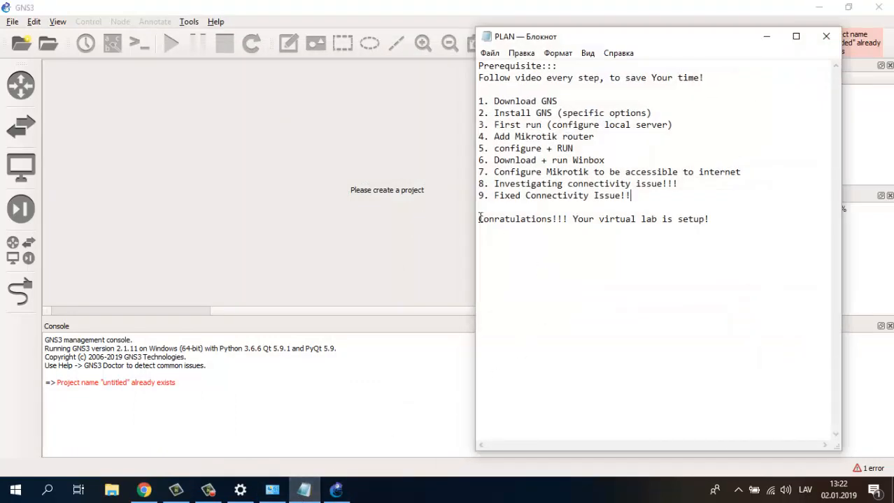
left_click_drag(480, 219, 714, 222)
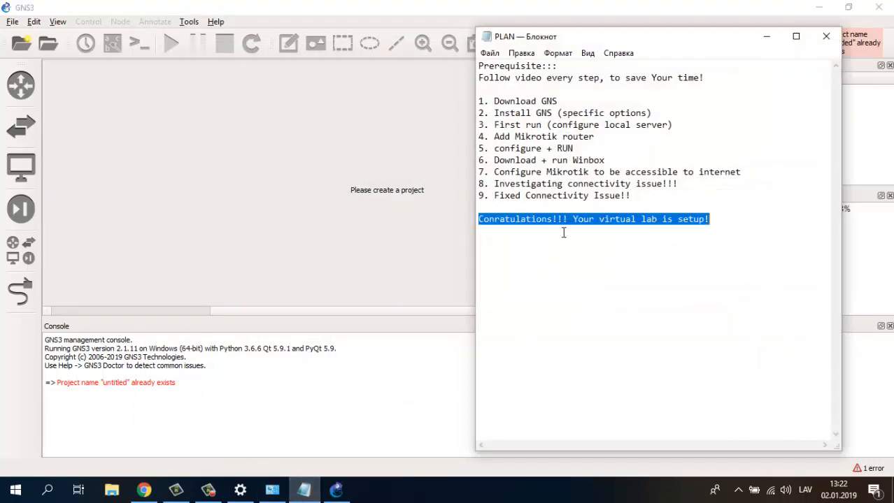
left_click(767, 36)
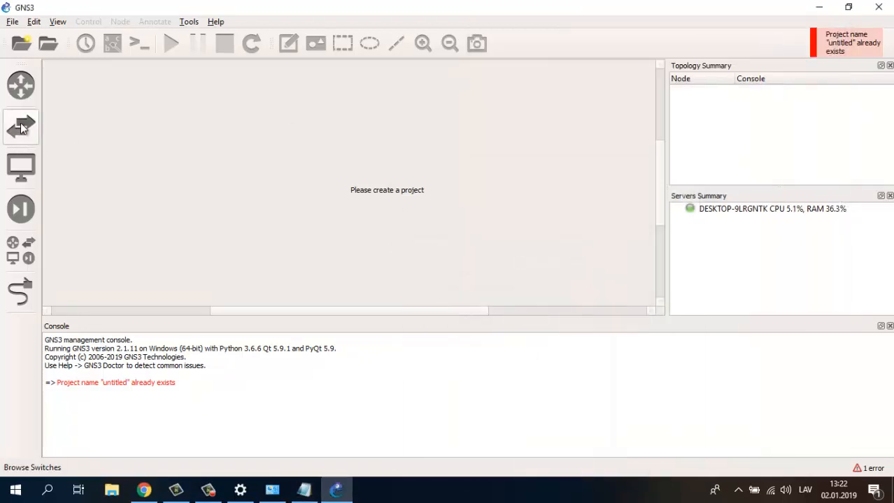
- Reopen untitled222.gns3 from recent projects and bring the PLAN notes back alongside it
left_click(12, 21)
left_click(60, 161)
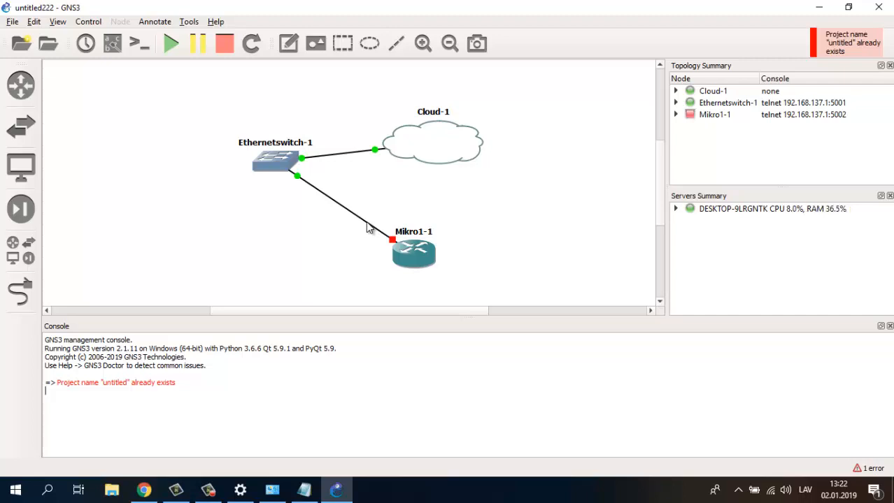
left_click(303, 490)
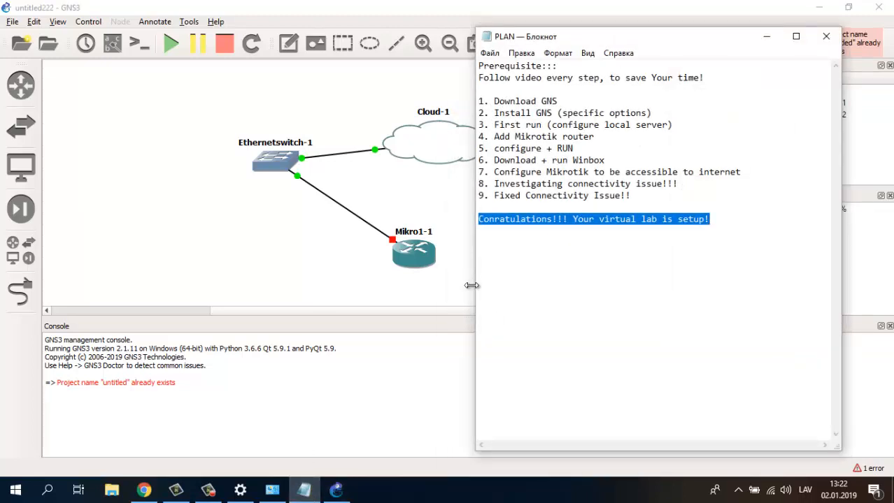
left_click(208, 490)
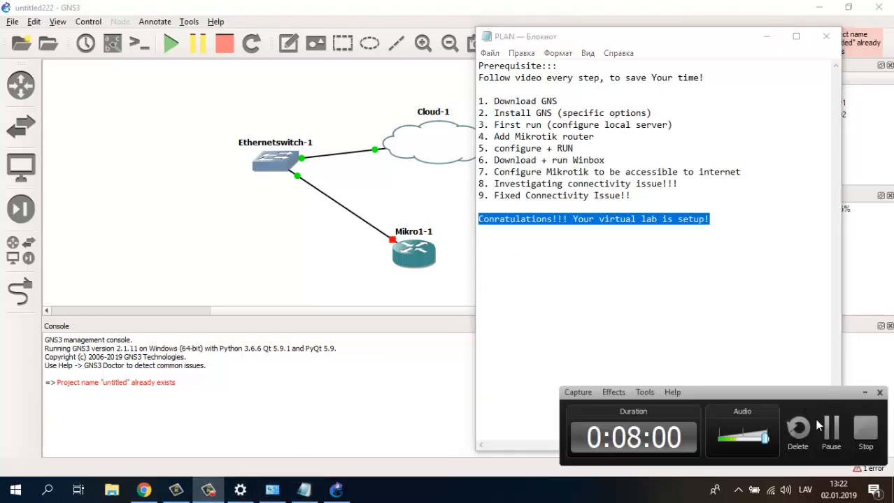